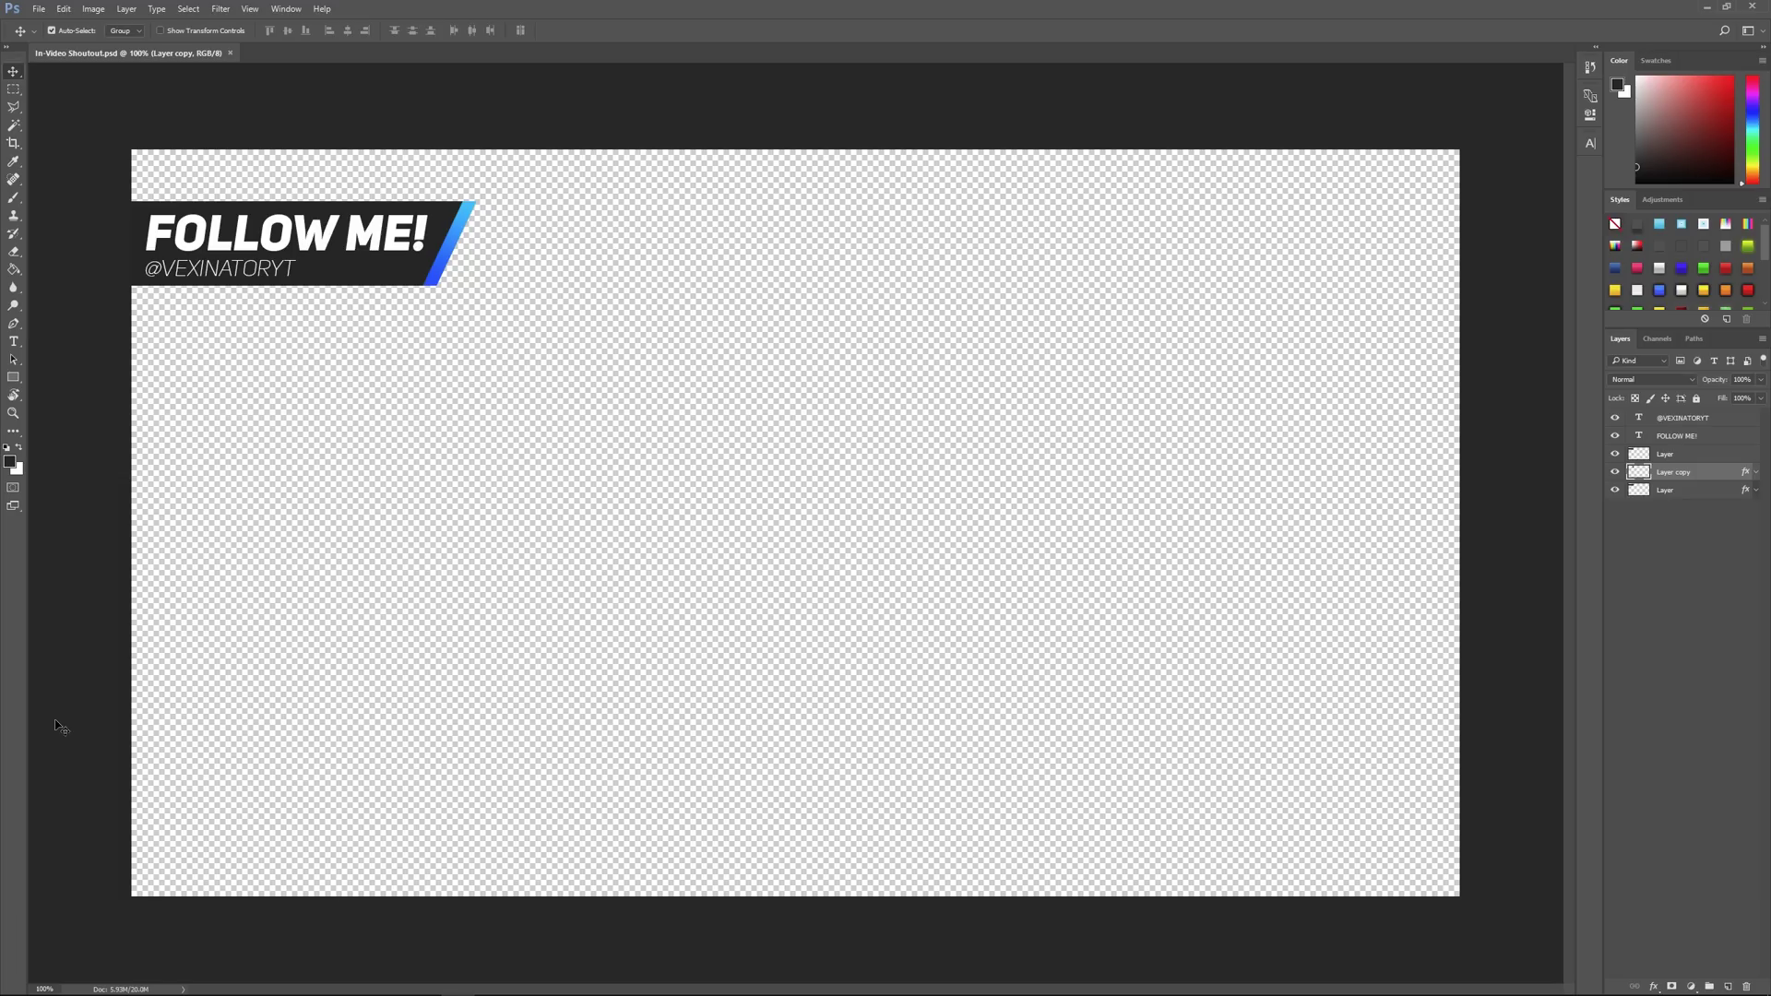
- Create a new transparent document named ABC at 1920 by 1080 pixels in 8-bit RGB Color
{"action": "left_click", "coordinate": [39, 9]}
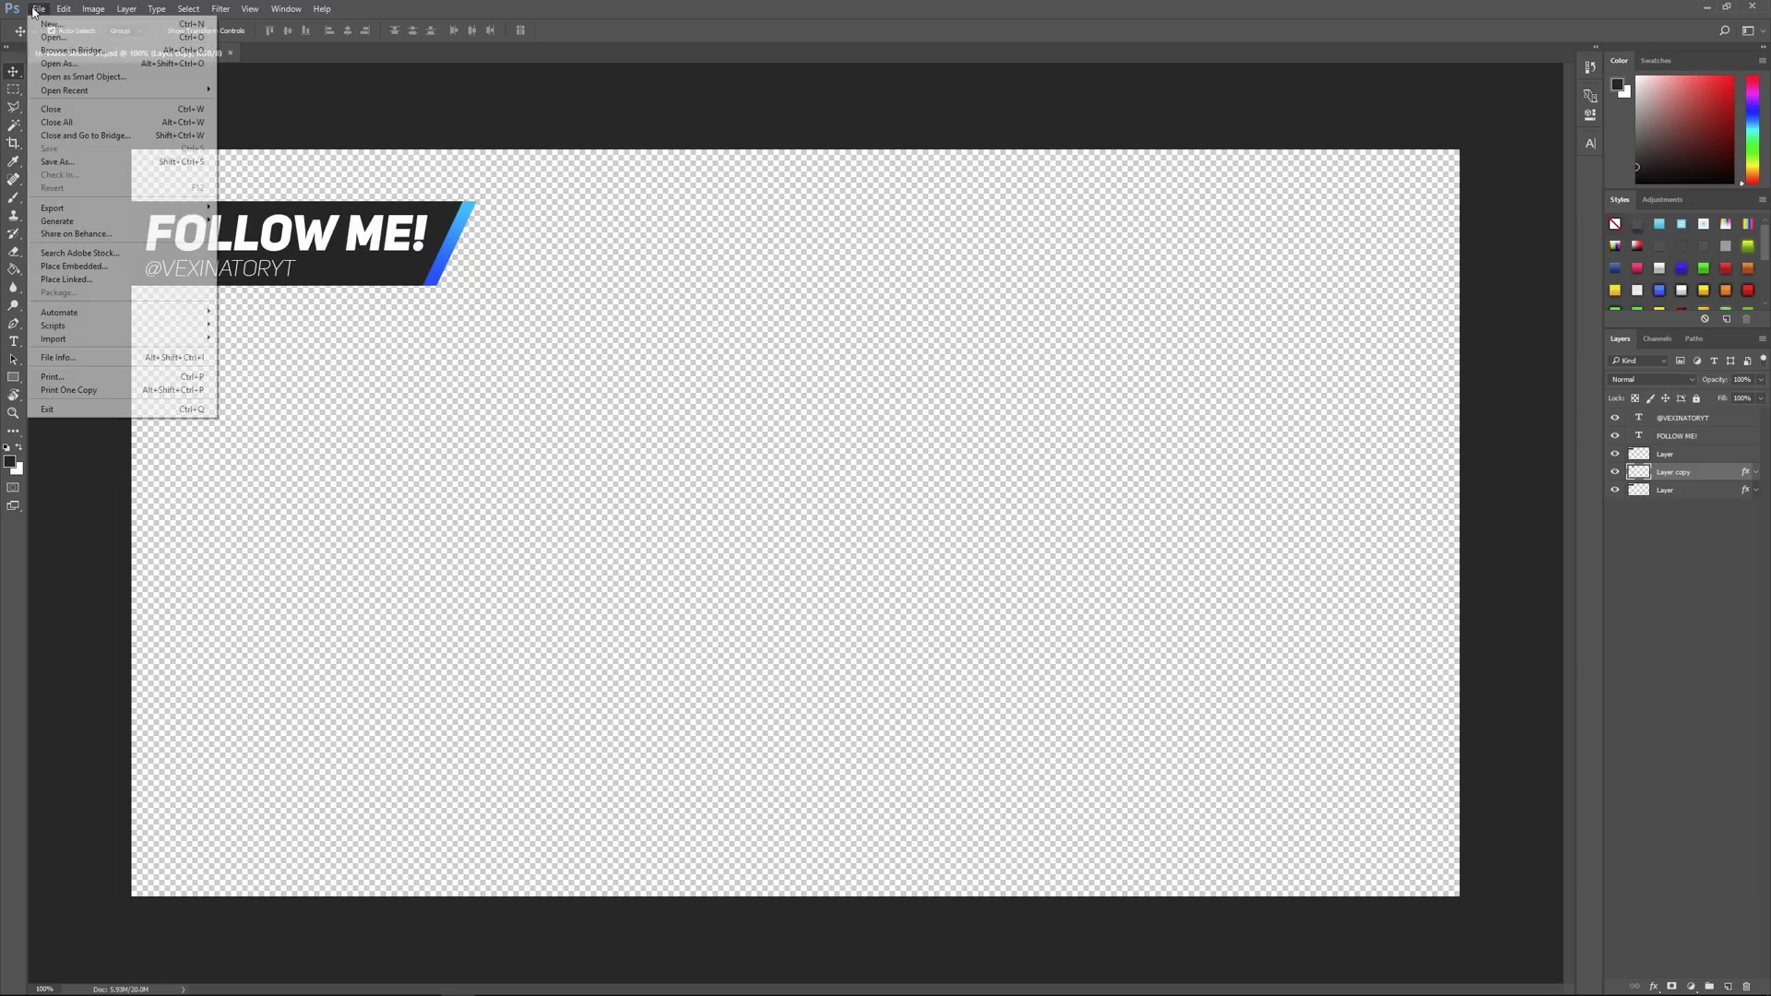
{"action": "key", "text": "Escape"}
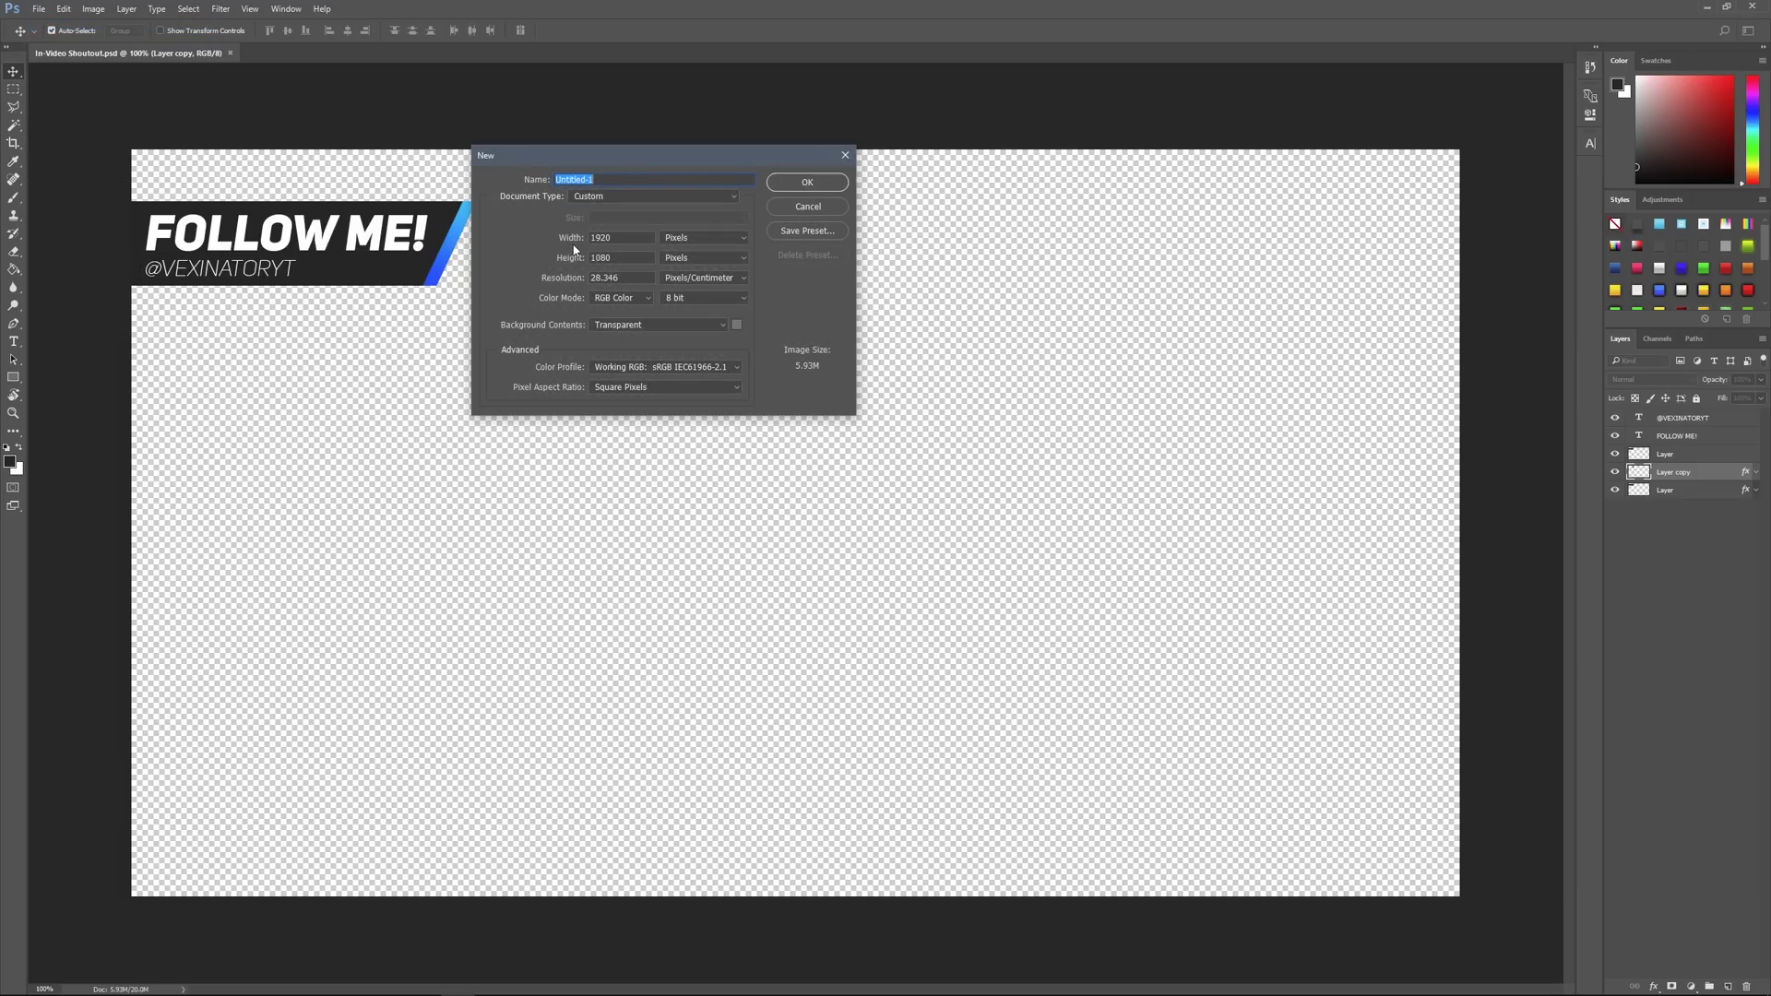
{"action": "left_click", "coordinate": [600, 179]}
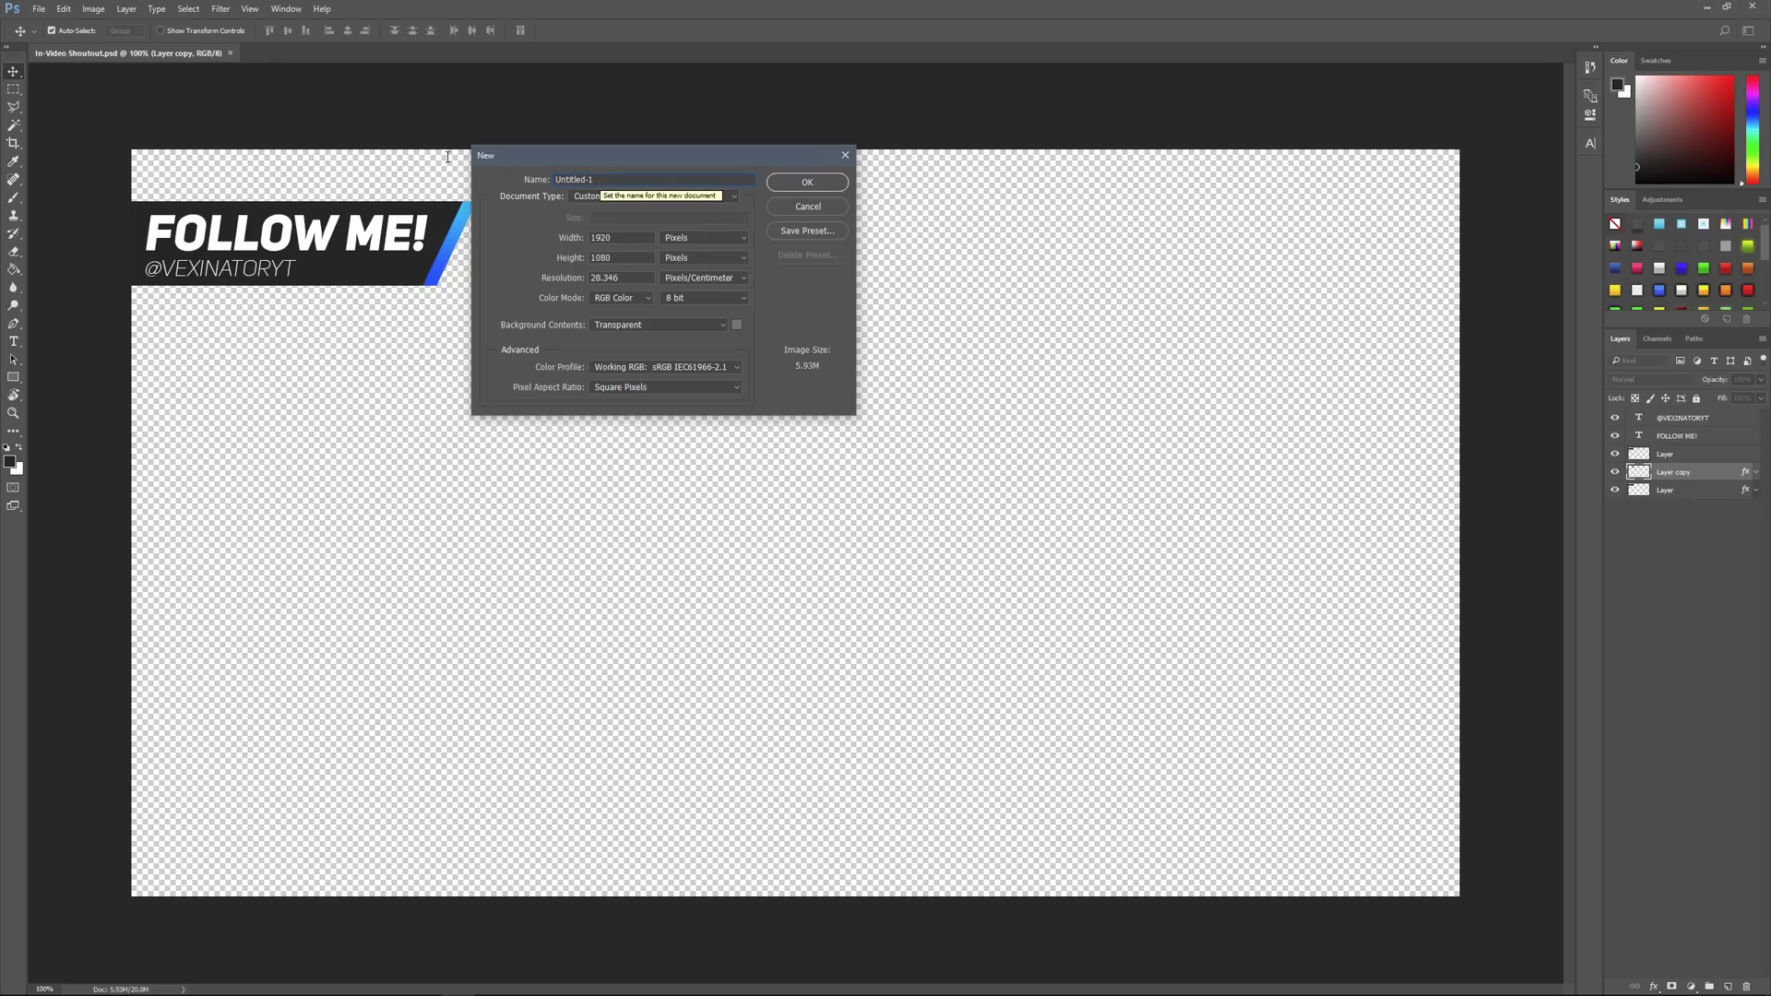
{"action": "key", "text": "ctrl+a"}
{"action": "type", "text": "ABC"}
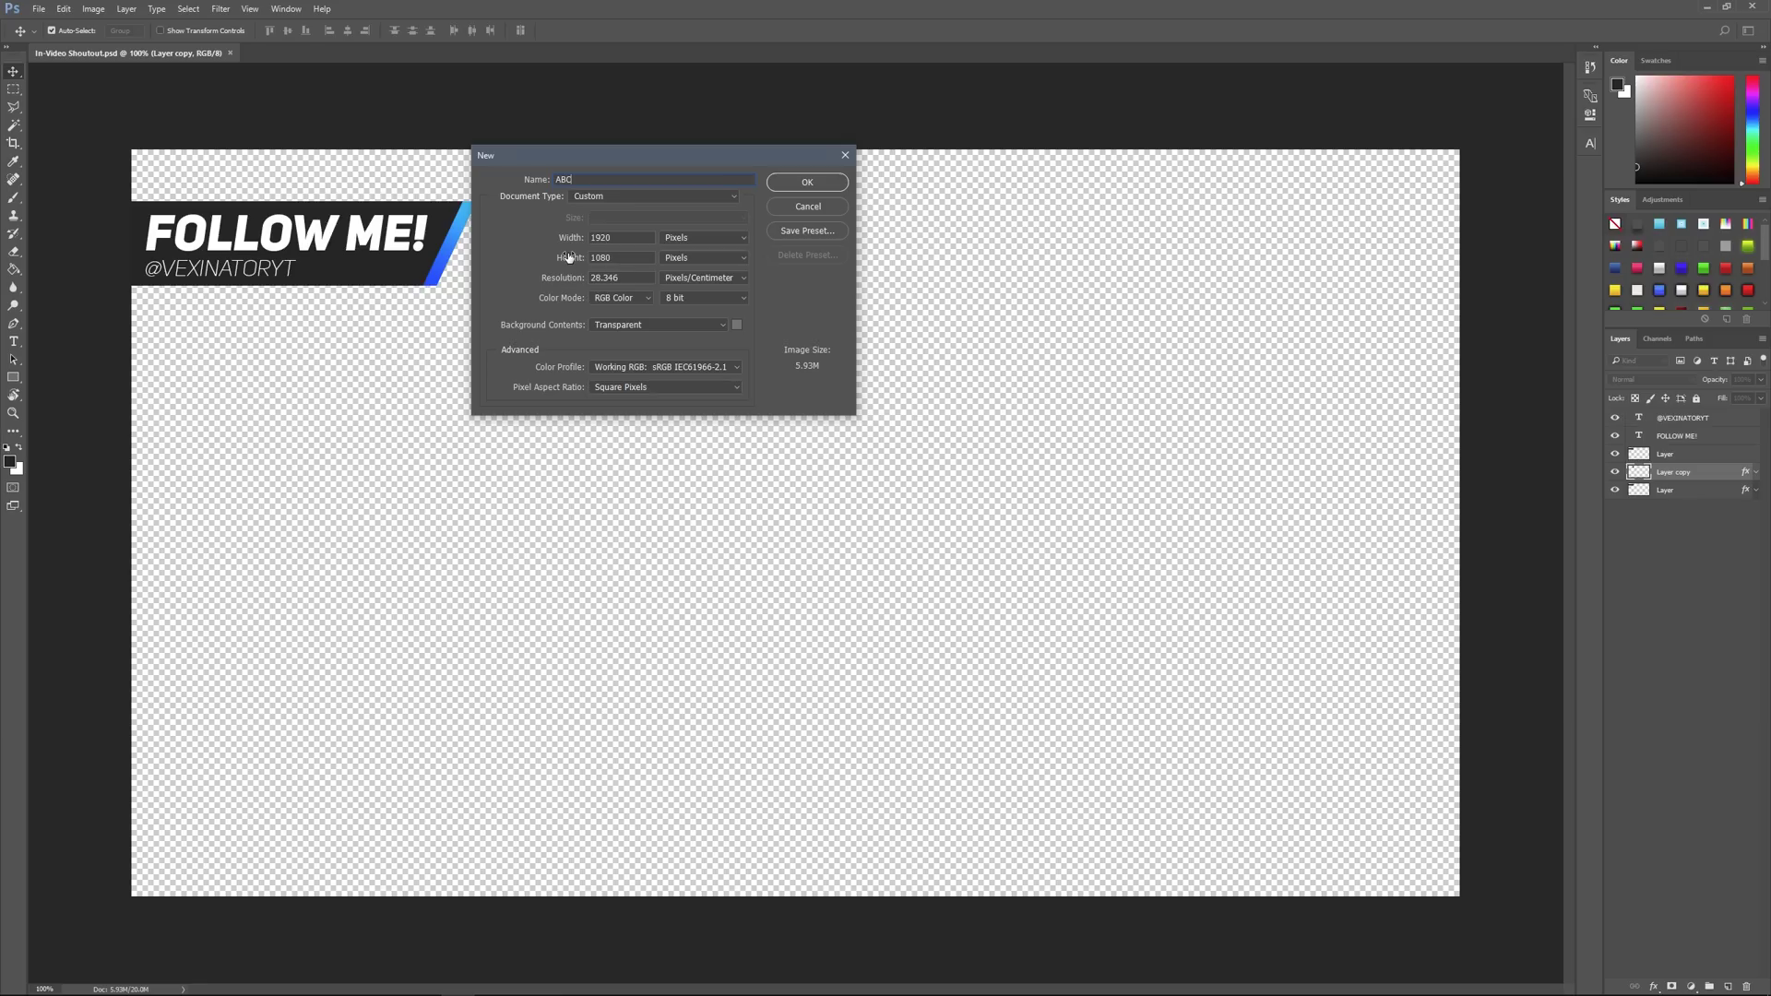
{"action": "left_click", "coordinate": [657, 369]}
{"action": "left_click", "coordinate": [694, 323]}
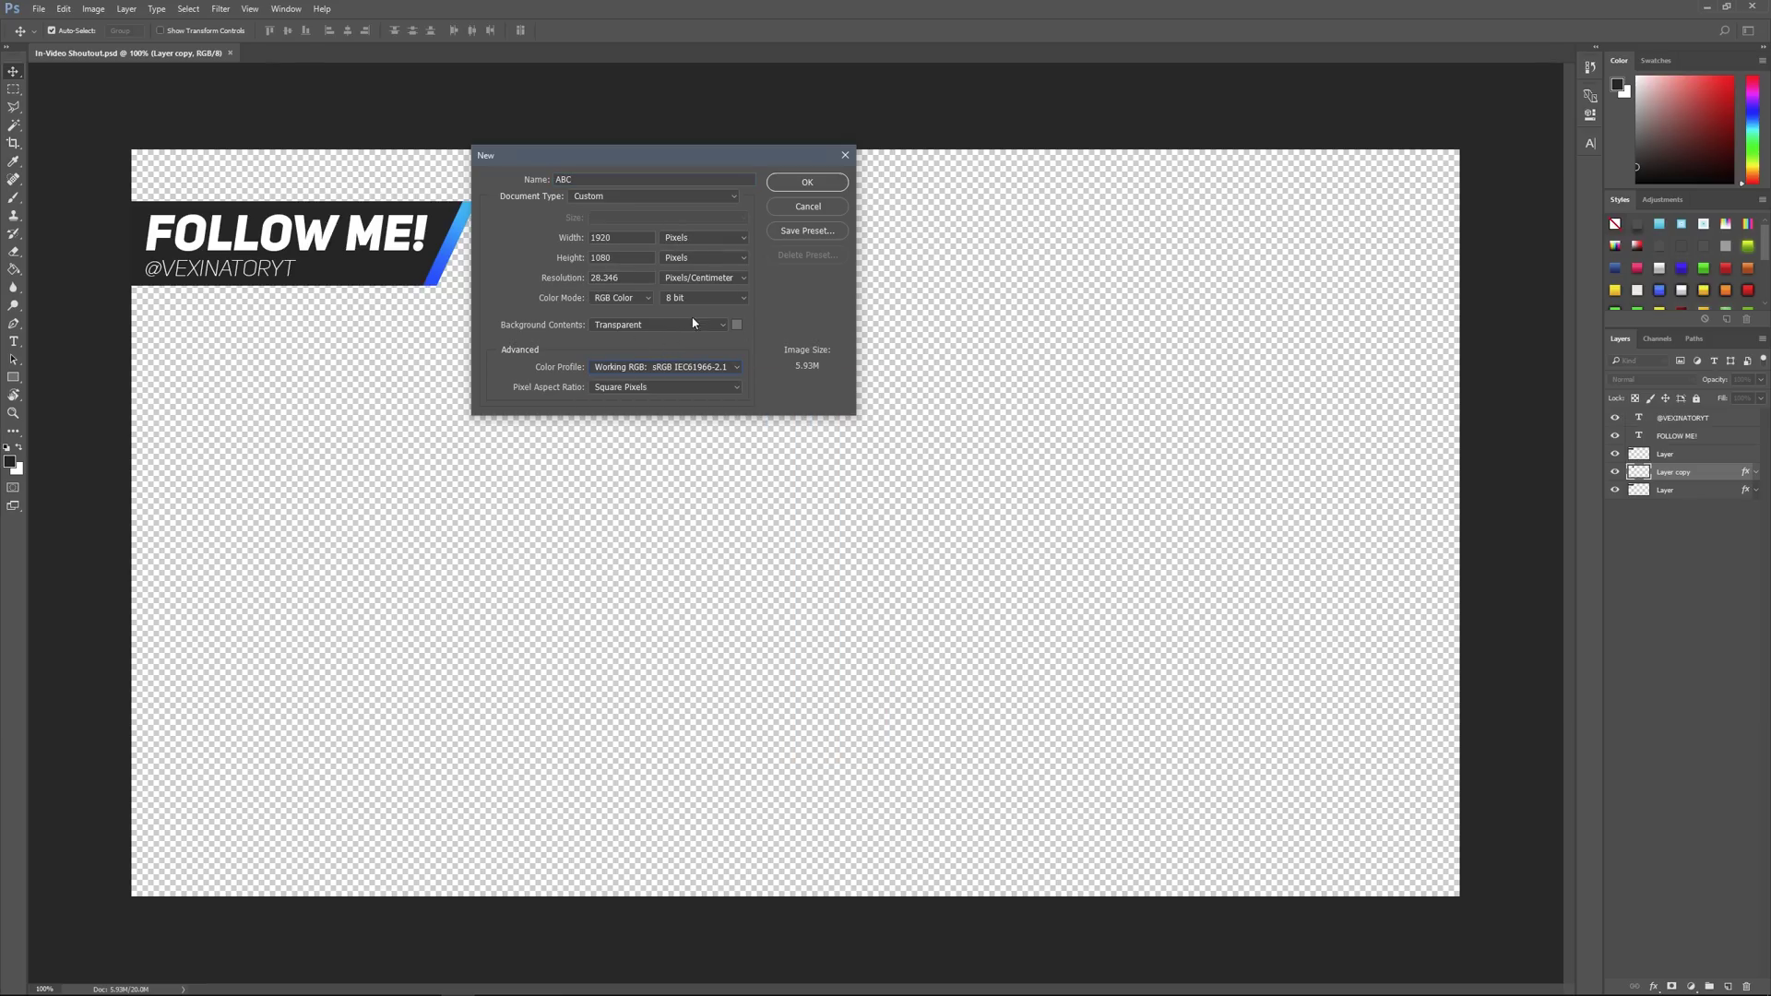
{"action": "left_click", "coordinate": [789, 183]}
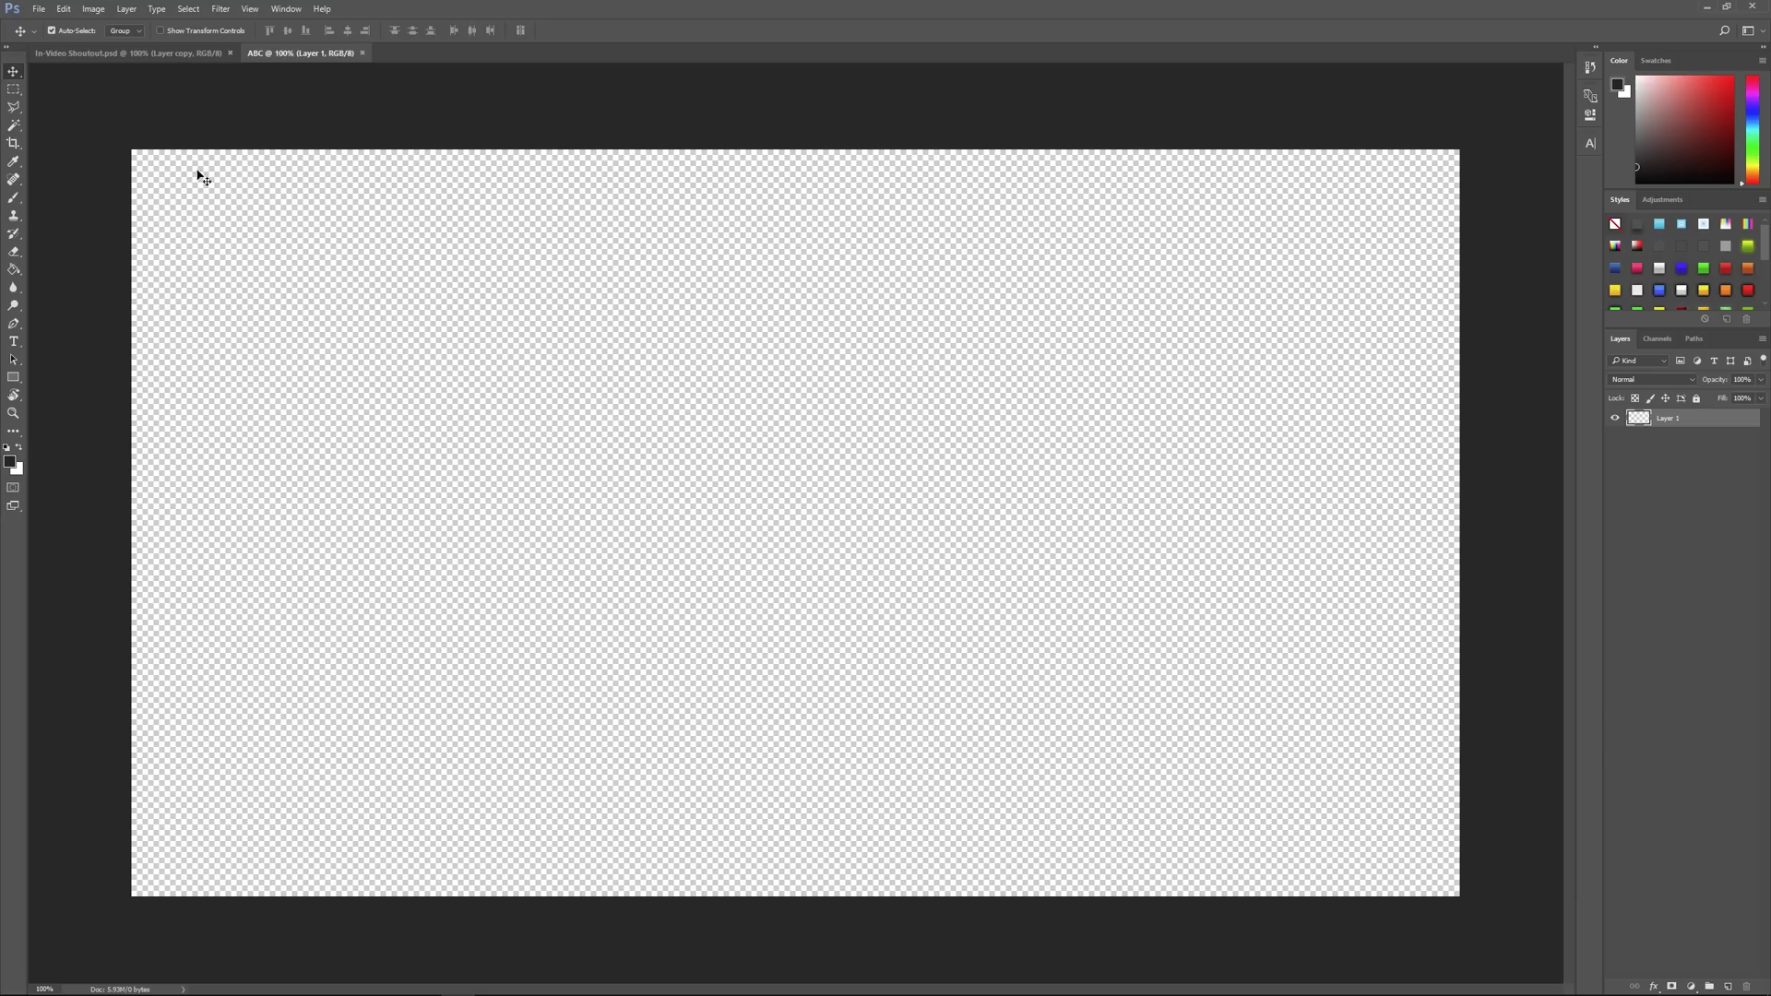
- Check the finished shoutout design in the other document, and confirm dark grey #282828 as the foreground color in ABC
{"action": "left_click", "coordinate": [14, 107]}
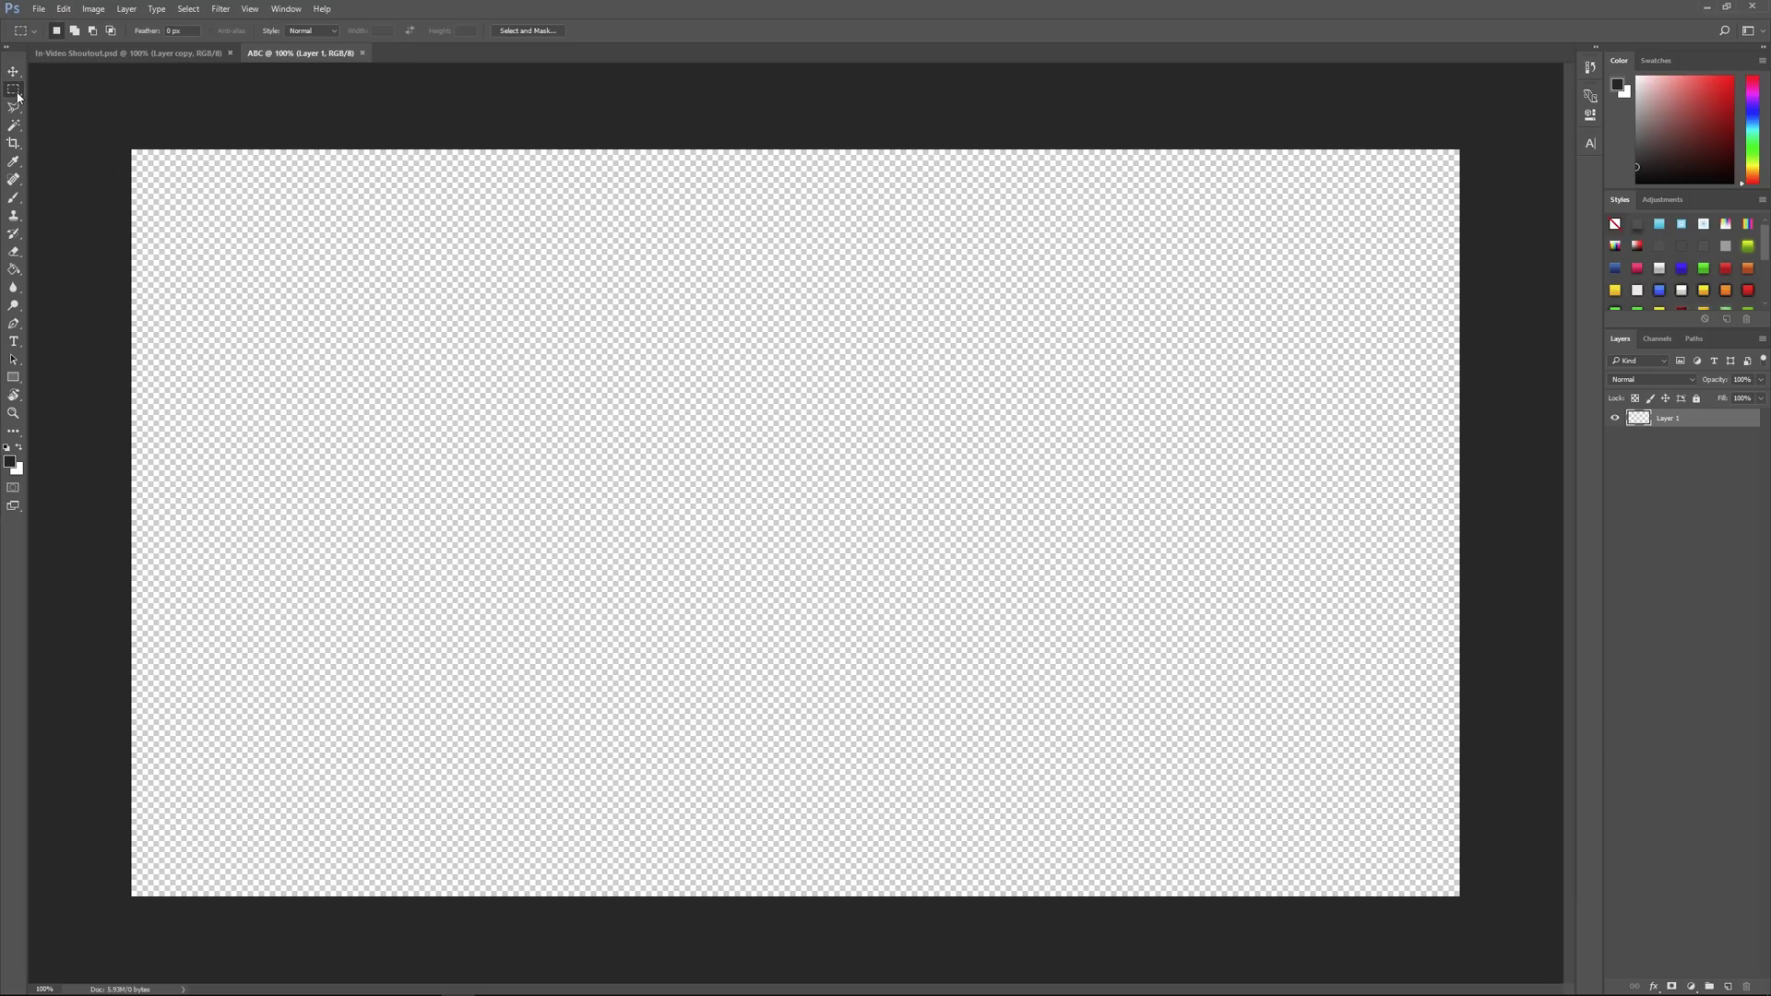
{"action": "left_click", "coordinate": [104, 54]}
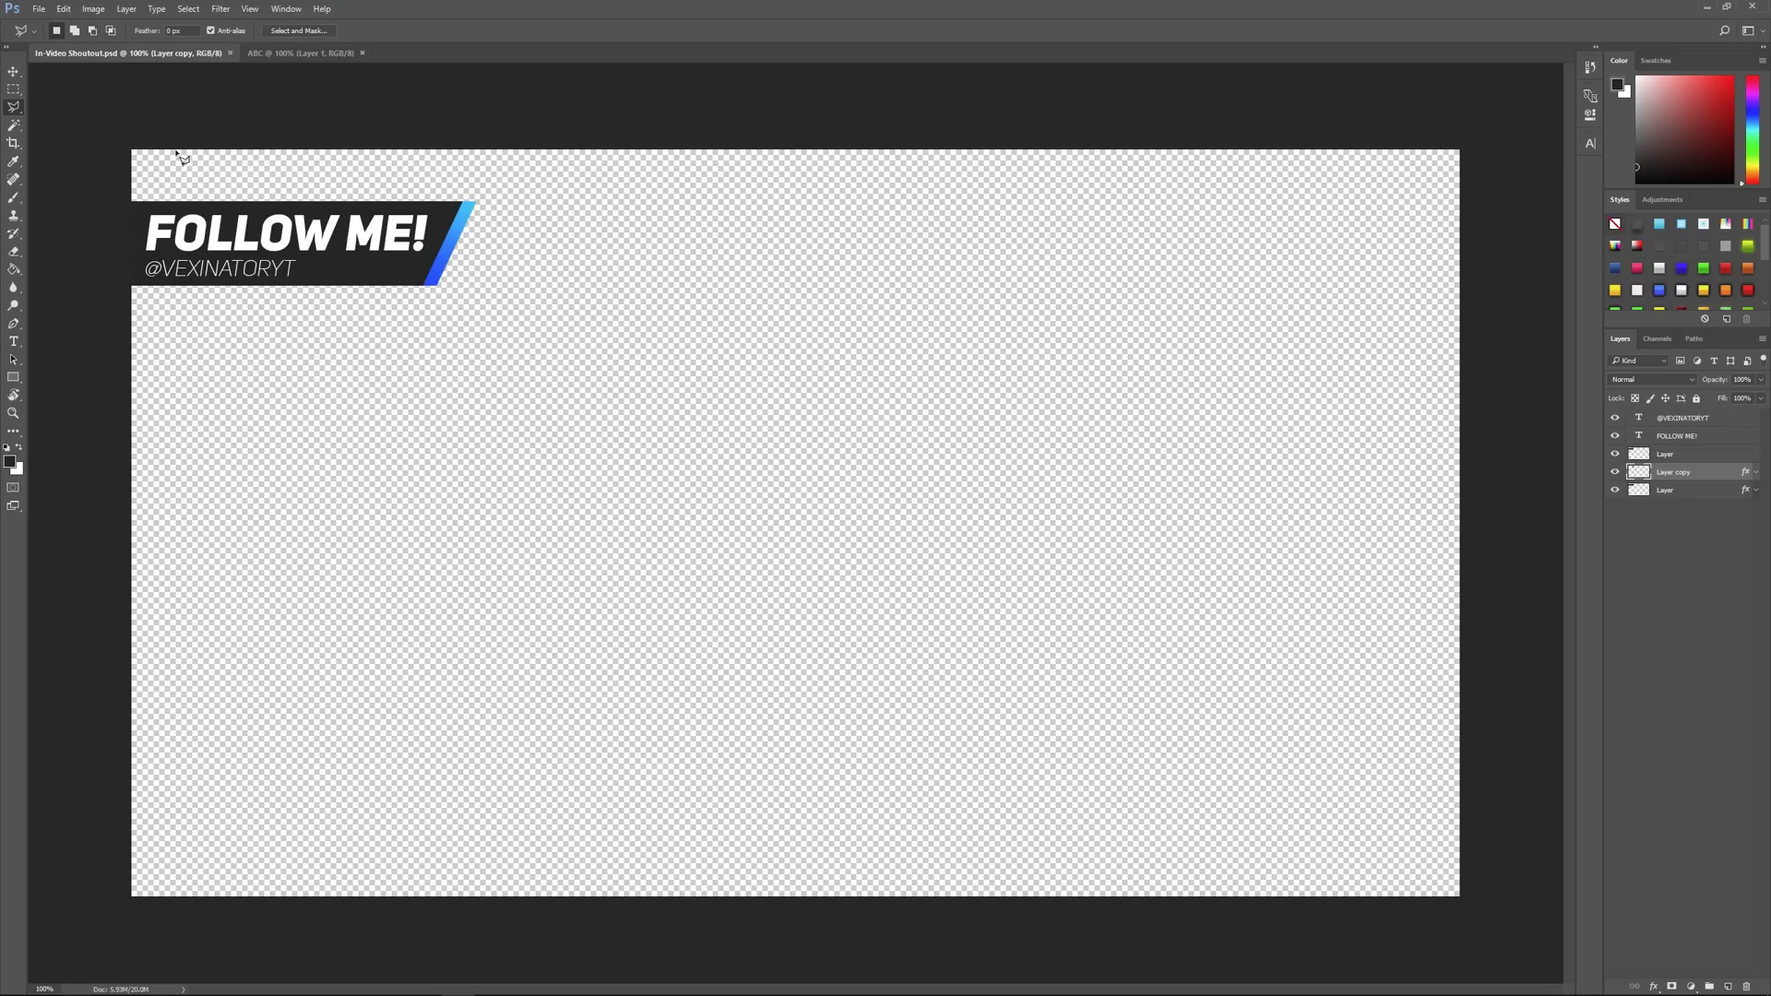
{"action": "left_click", "coordinate": [288, 53]}
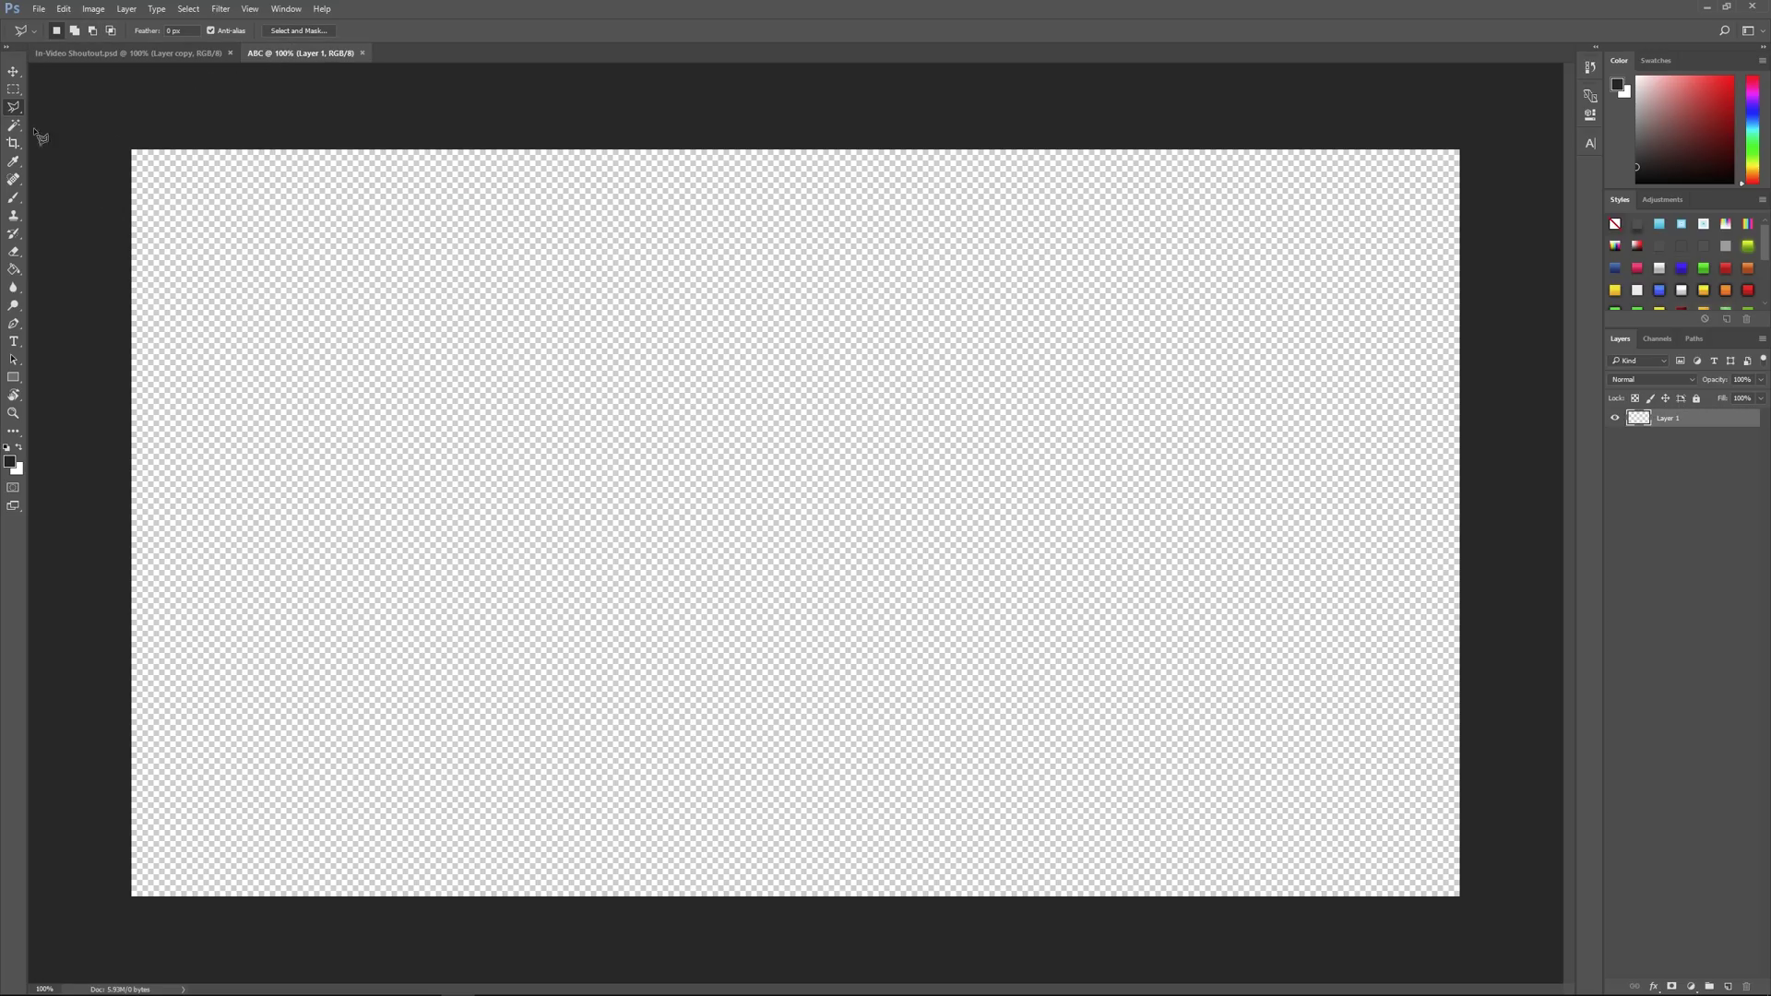
{"action": "left_click", "coordinate": [9, 462]}
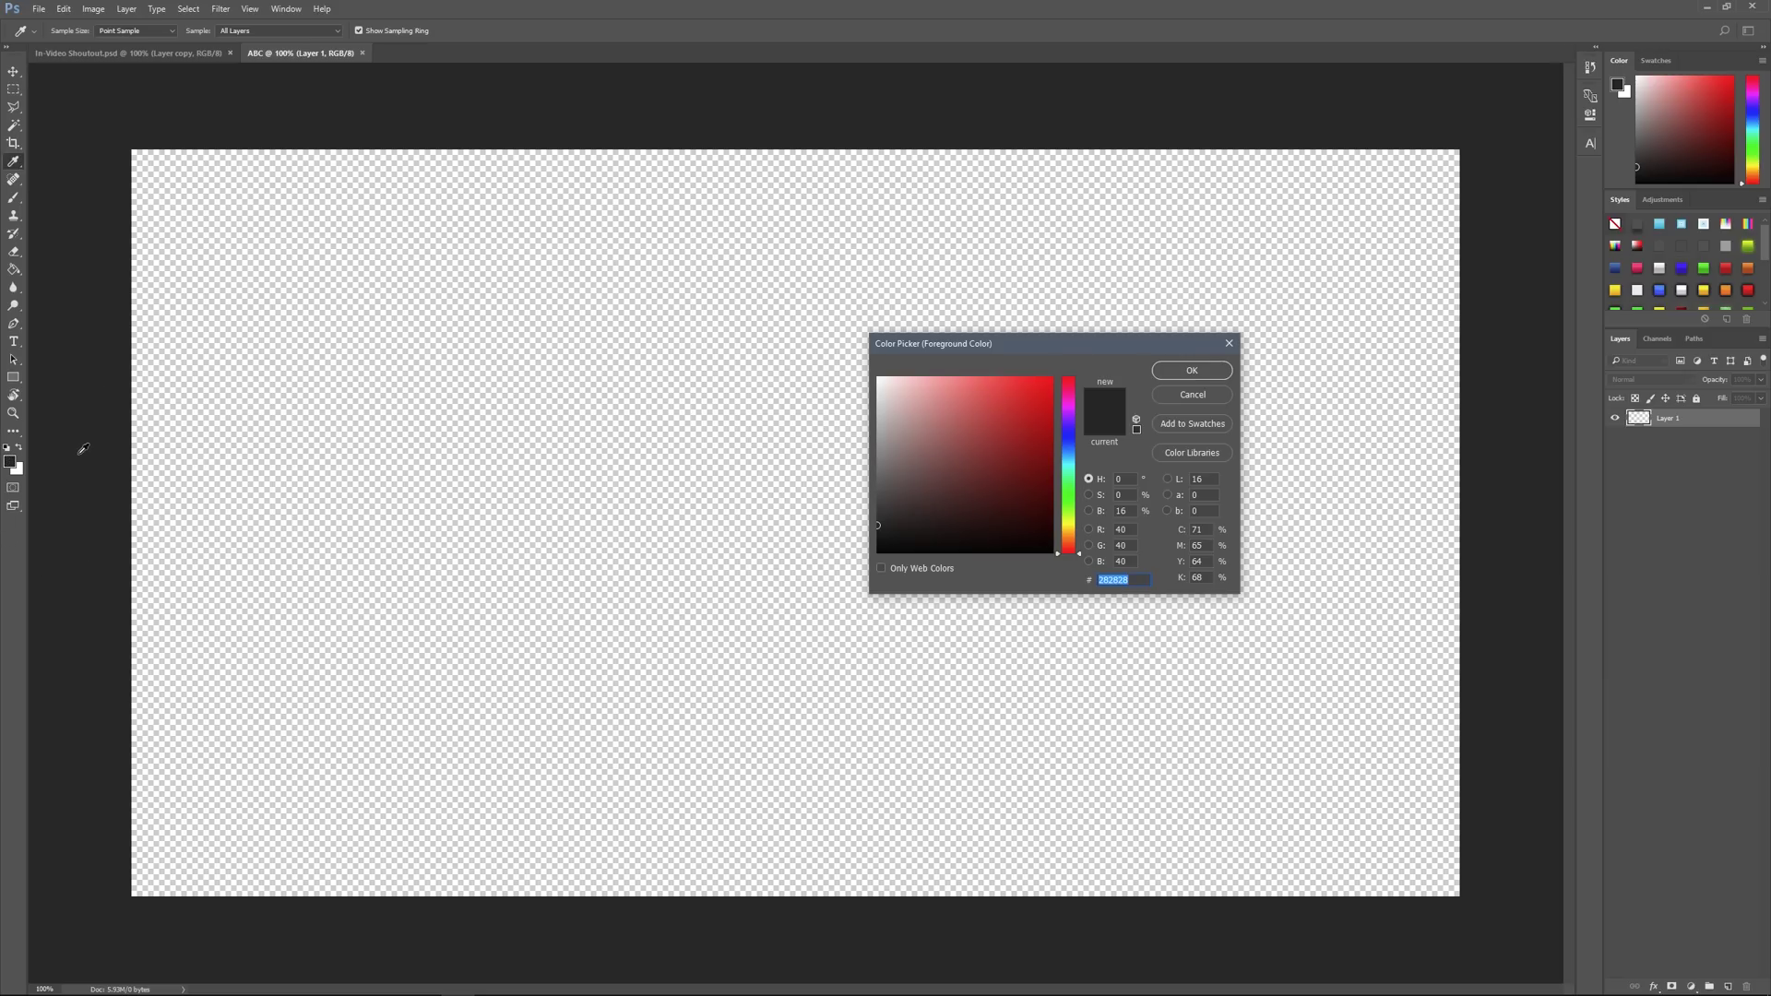
{"action": "left_click", "coordinate": [1192, 370]}
- Outline a banner selection with the Polygonal Lasso from the canvas's upper left edge, giving it a 45-degree slanted right end
{"action": "key", "text": "l"}
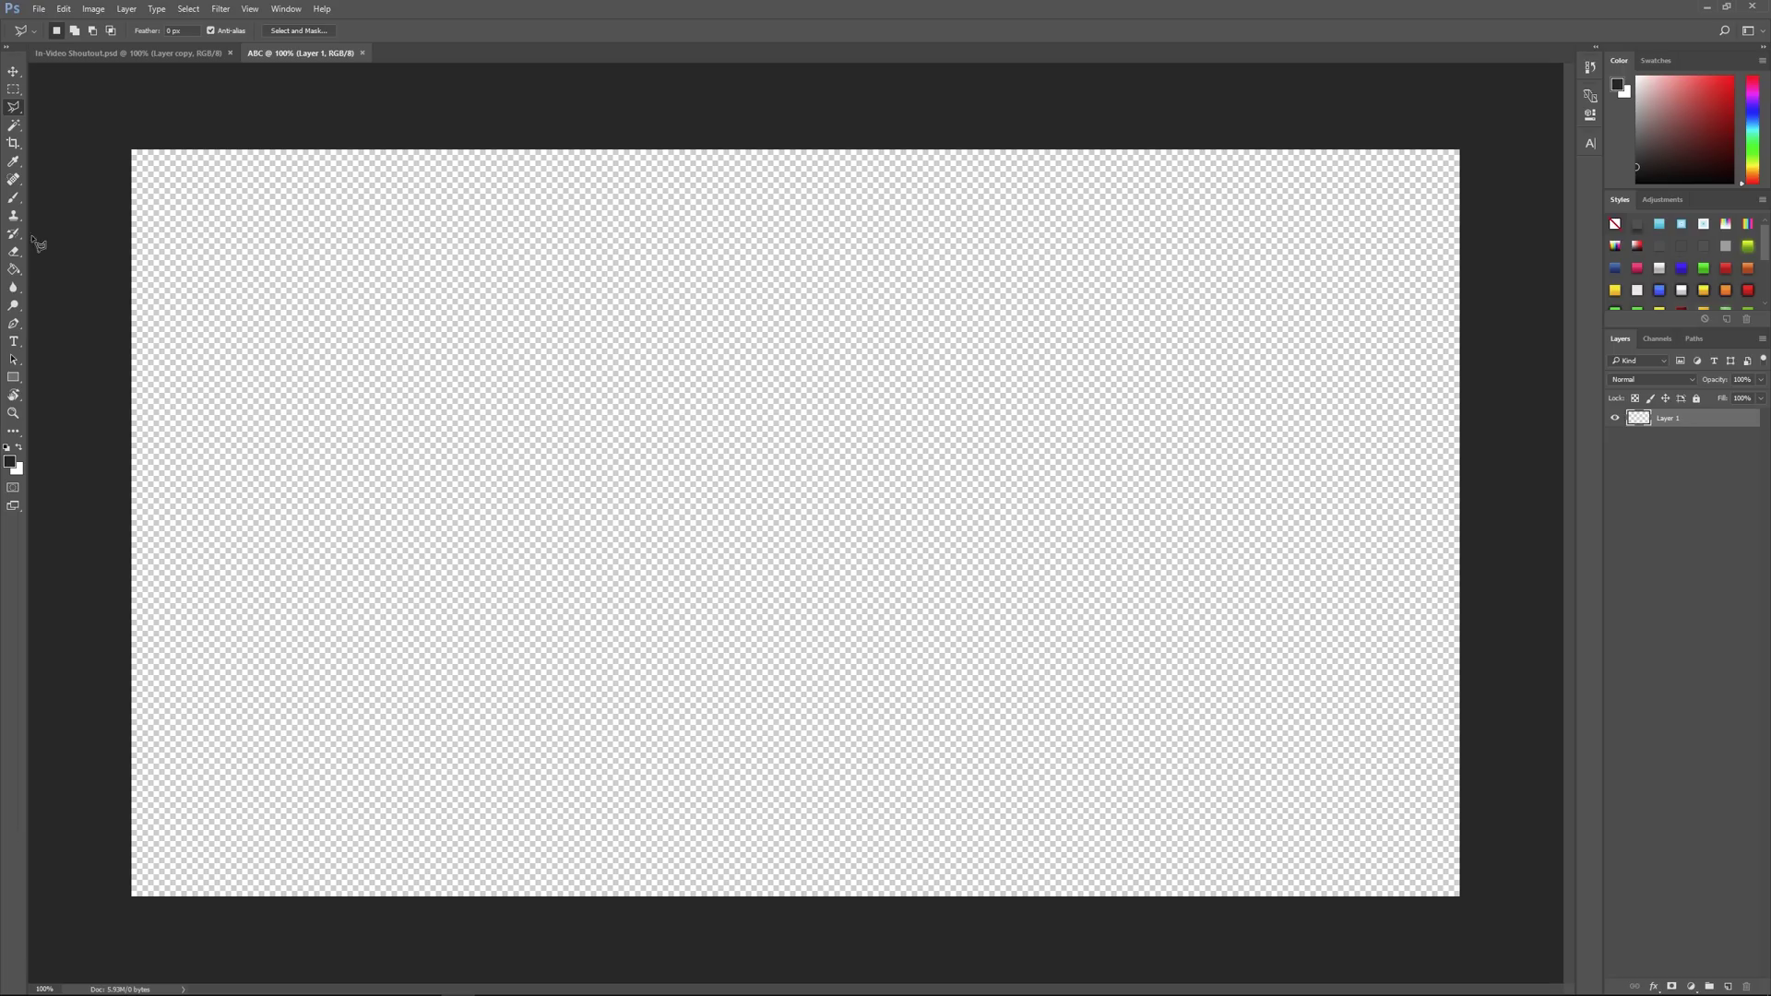
{"action": "left_click", "coordinate": [125, 201]}
{"action": "left_click", "coordinate": [463, 202]}
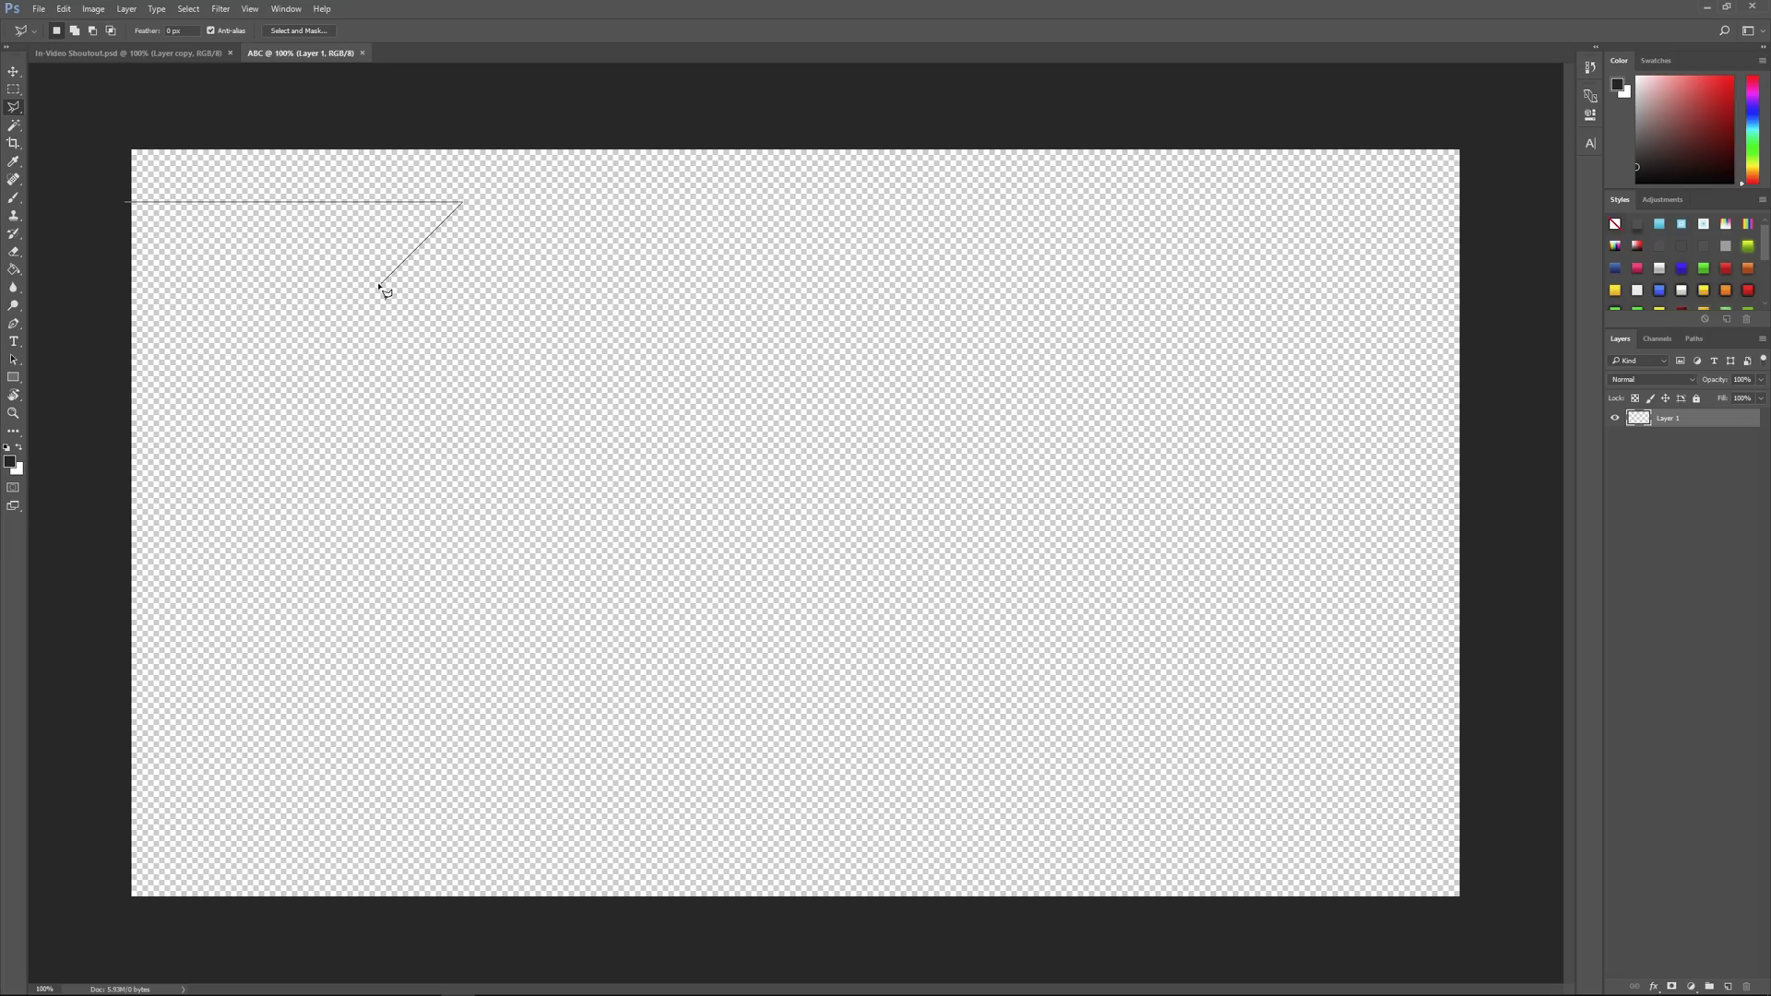
{"action": "left_click", "coordinate": [381, 283]}
{"action": "left_click", "coordinate": [123, 284]}
{"action": "left_click", "coordinate": [129, 207]}
- Fill the banner selection with the dark grey foreground color on a new layer, and deselect it
{"action": "left_click", "coordinate": [18, 273]}
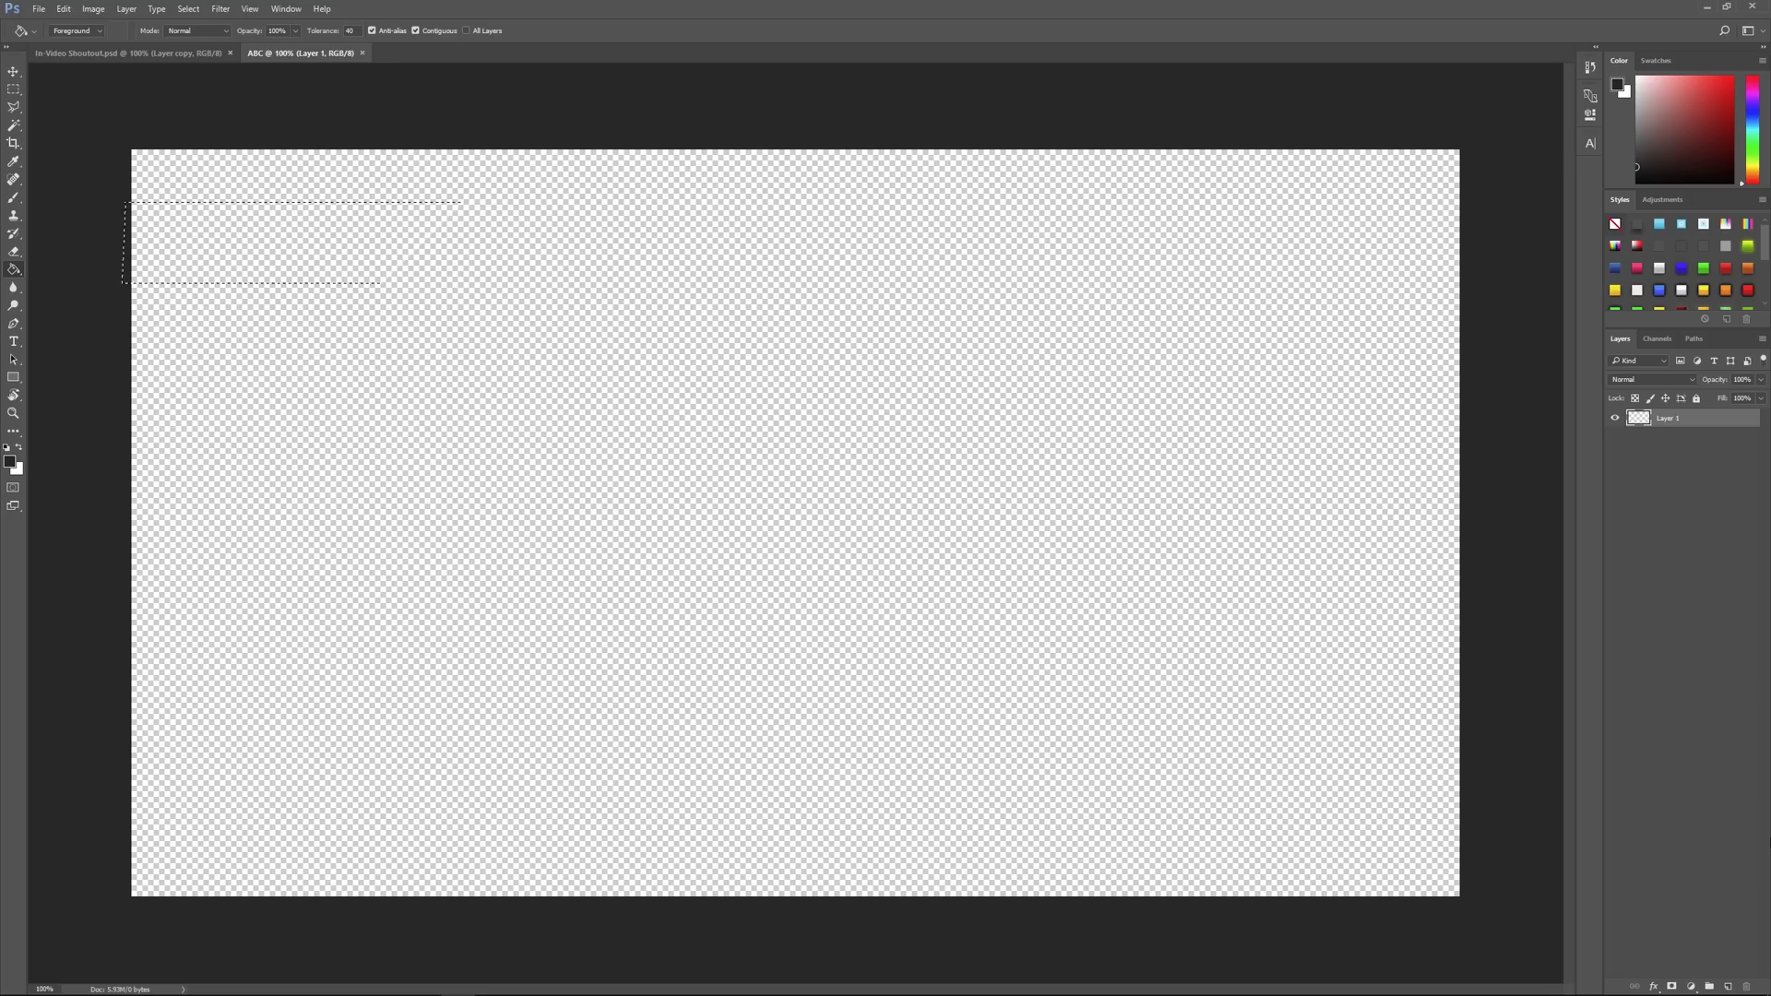
{"action": "key", "text": "ctrl+shift+alt+n"}
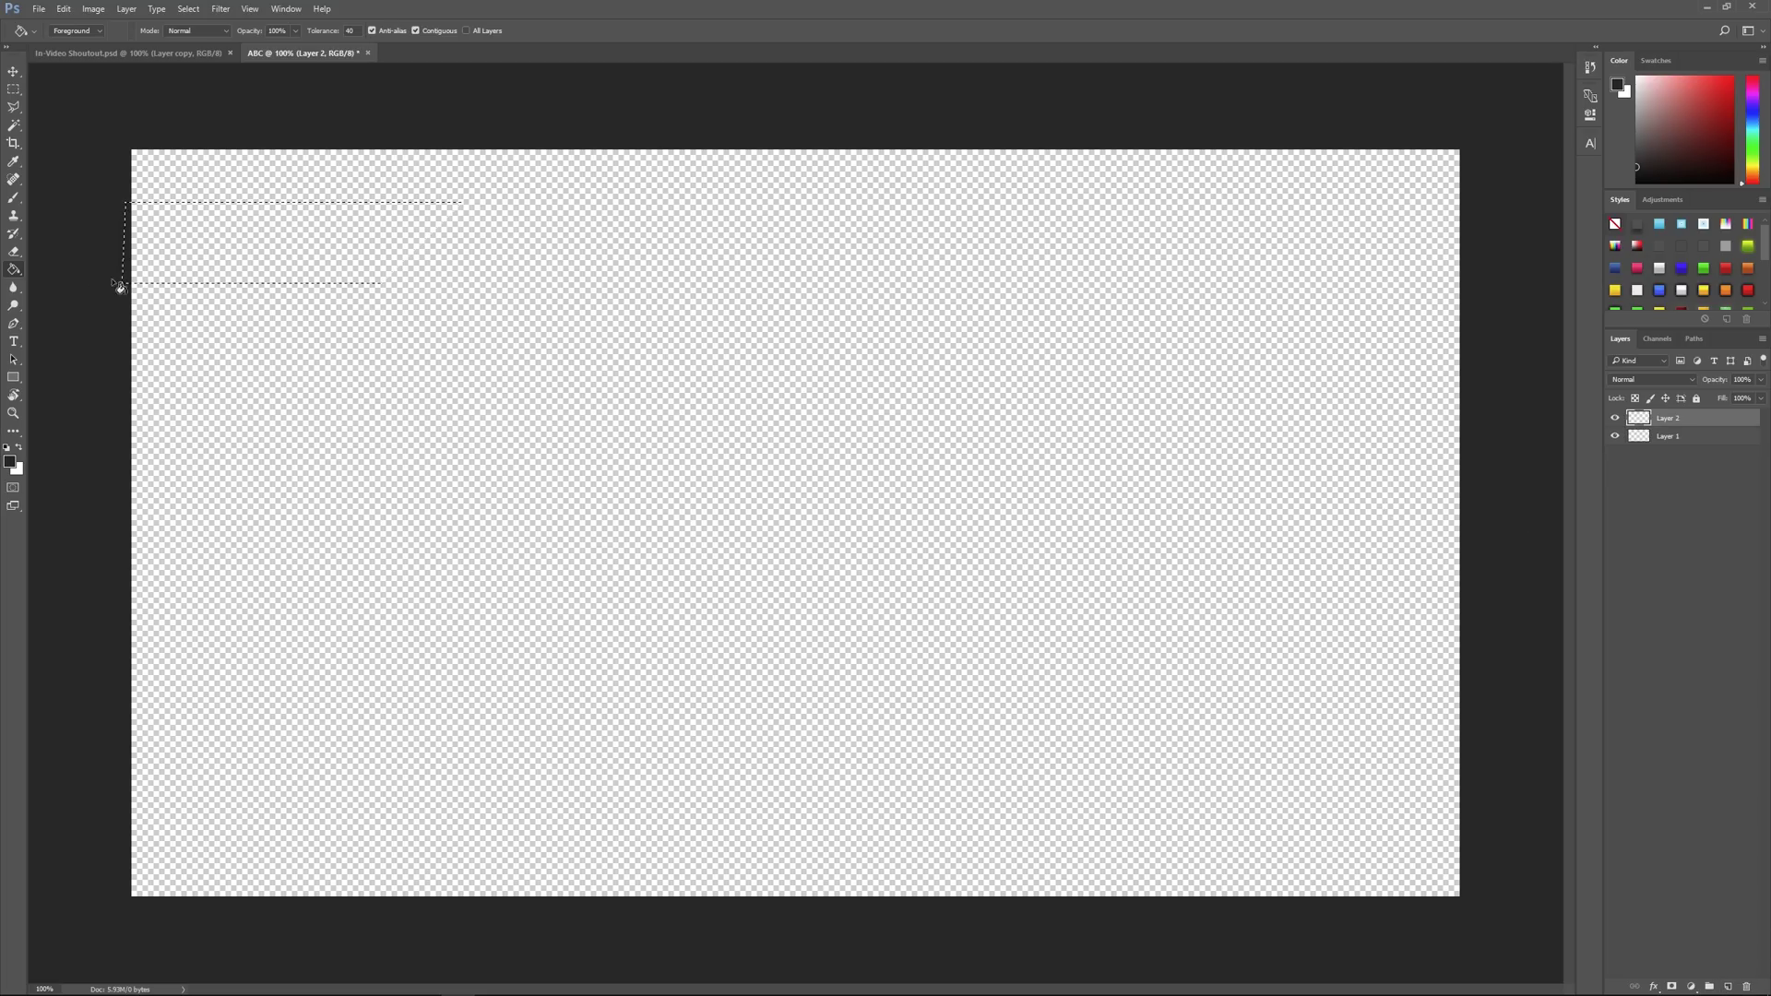
{"action": "left_click", "coordinate": [264, 226]}
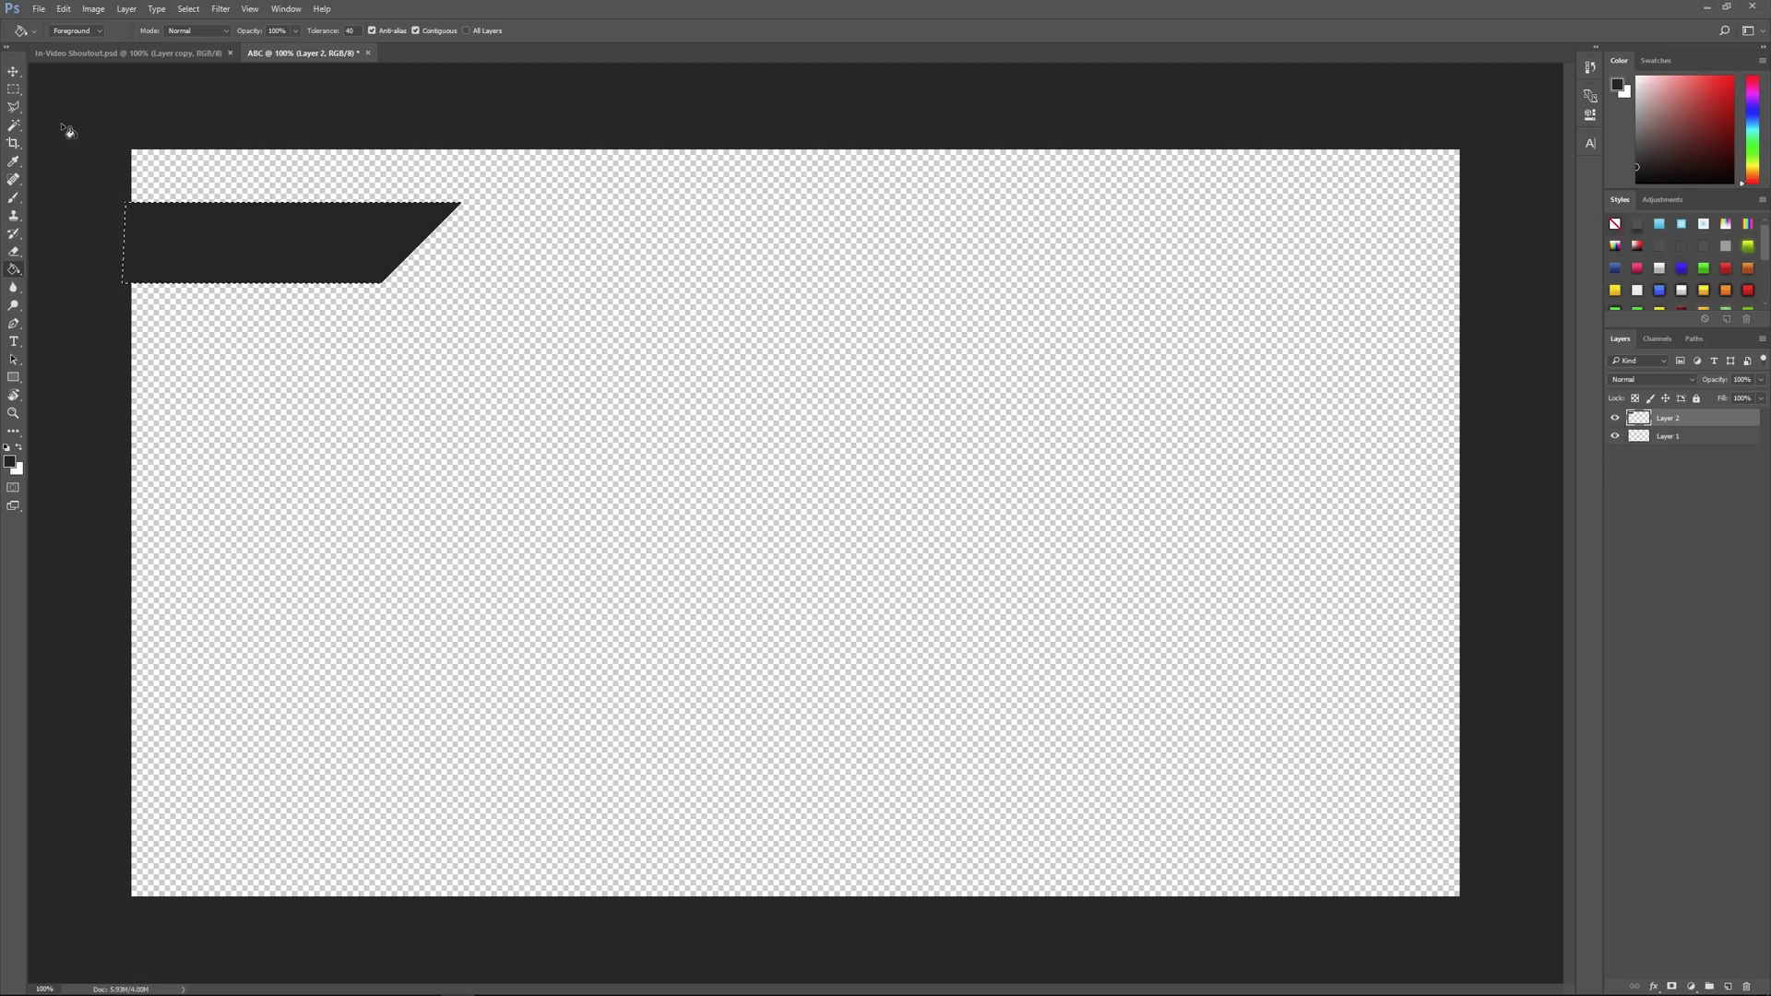
{"action": "left_click", "coordinate": [13, 71]}
{"action": "key", "text": "ctrl+d"}
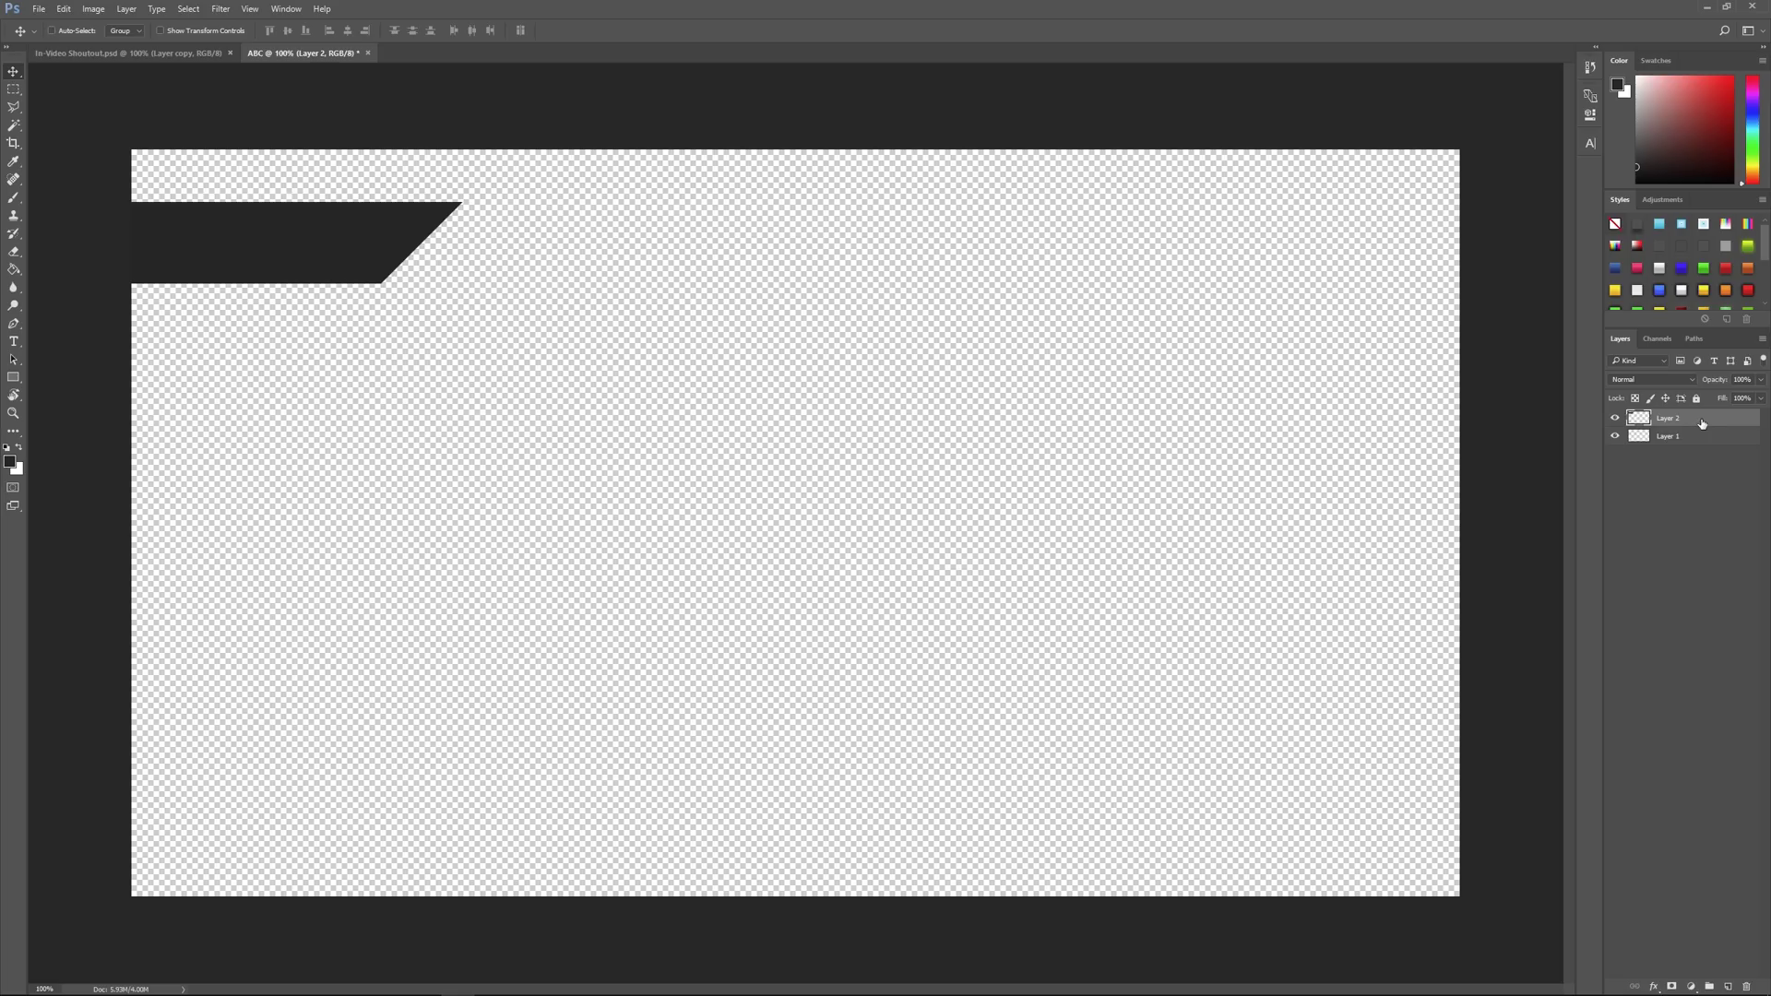
- Duplicate the dark banner layer and shift the copy 50 pixels to the right
{"action": "key", "text": "ctrl+j"}
{"action": "key", "text": "ctrl+t"}
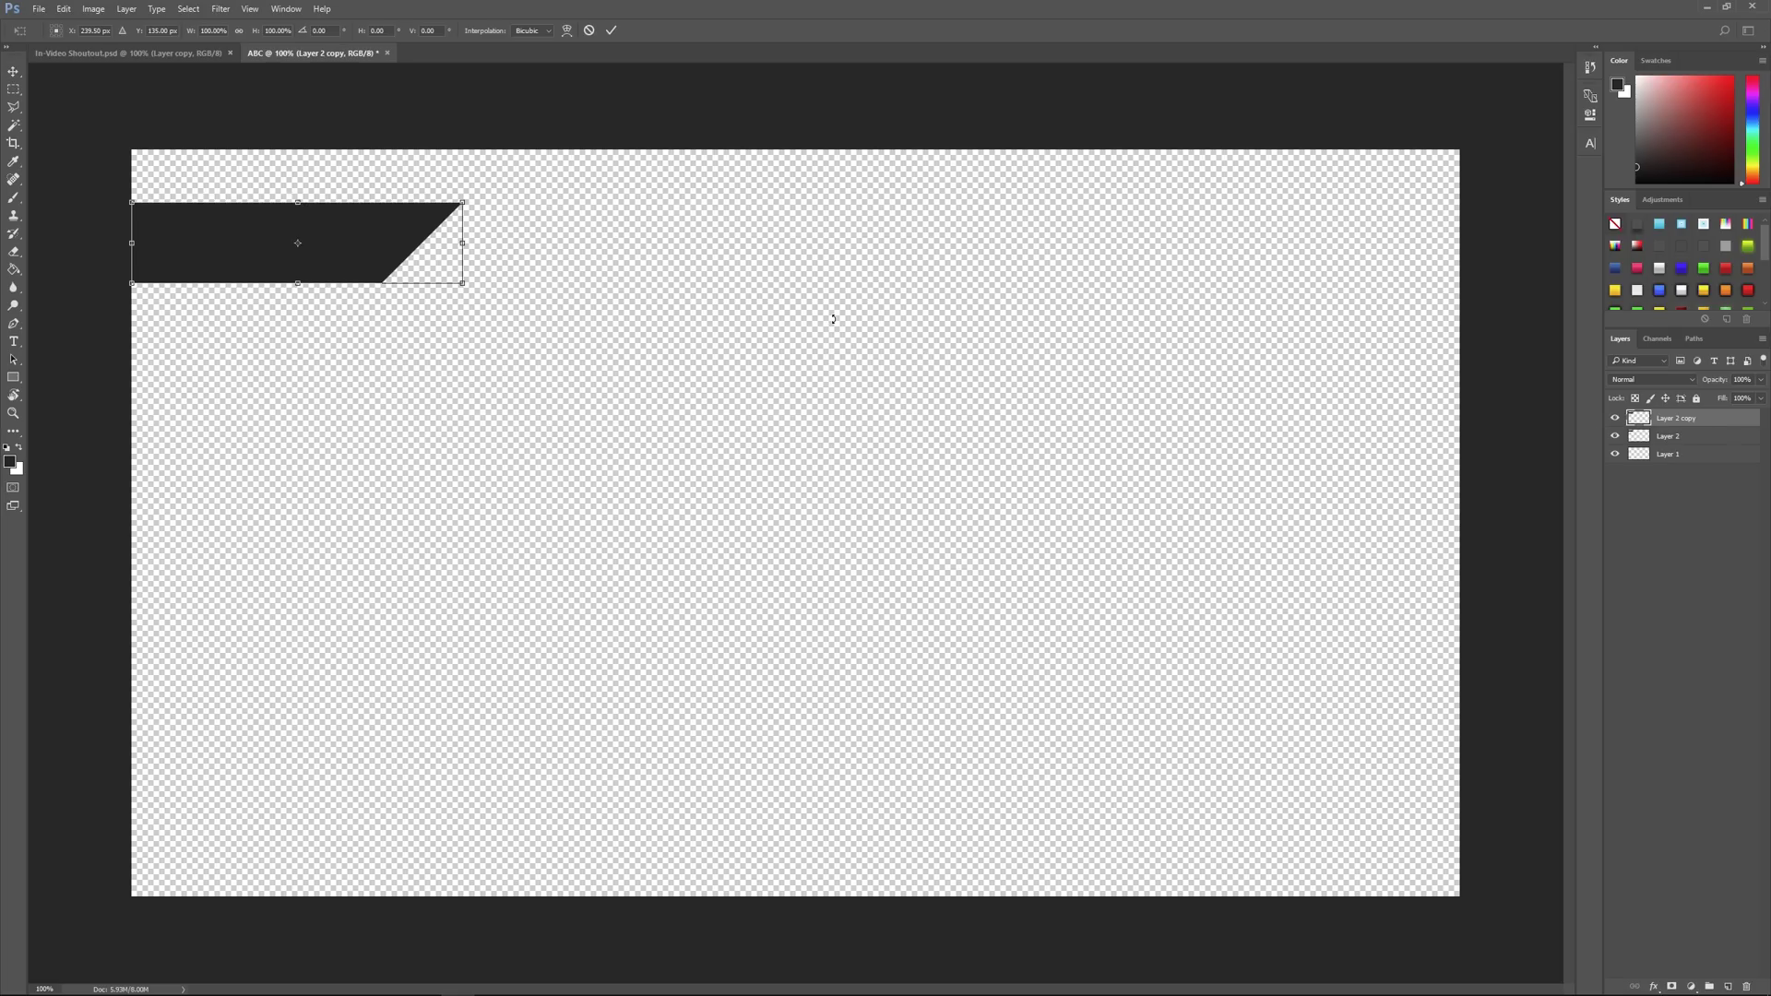
{"action": "key", "text": "shift+Right"}
{"action": "key", "text": "shift+Right"}
{"action": "key", "text": "shift+Right"}
{"action": "key", "text": "shift+Right"}
{"action": "key", "text": "shift+Right"}
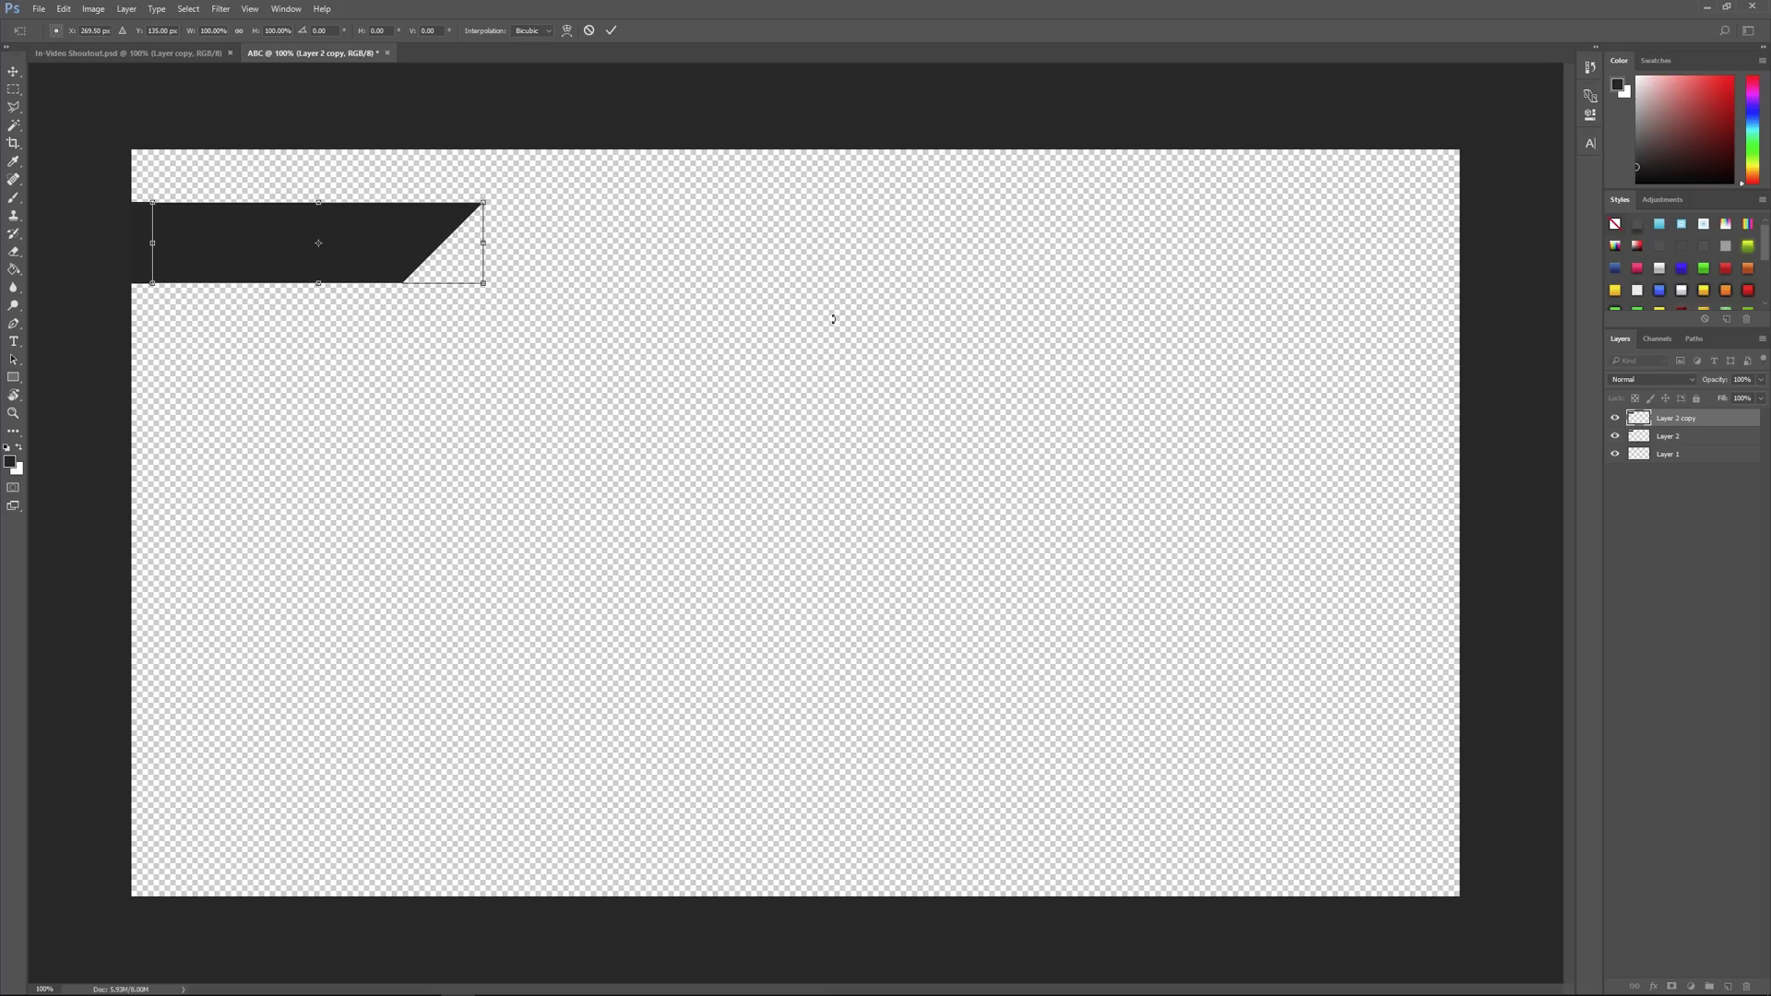
{"action": "left_click", "coordinate": [612, 30]}
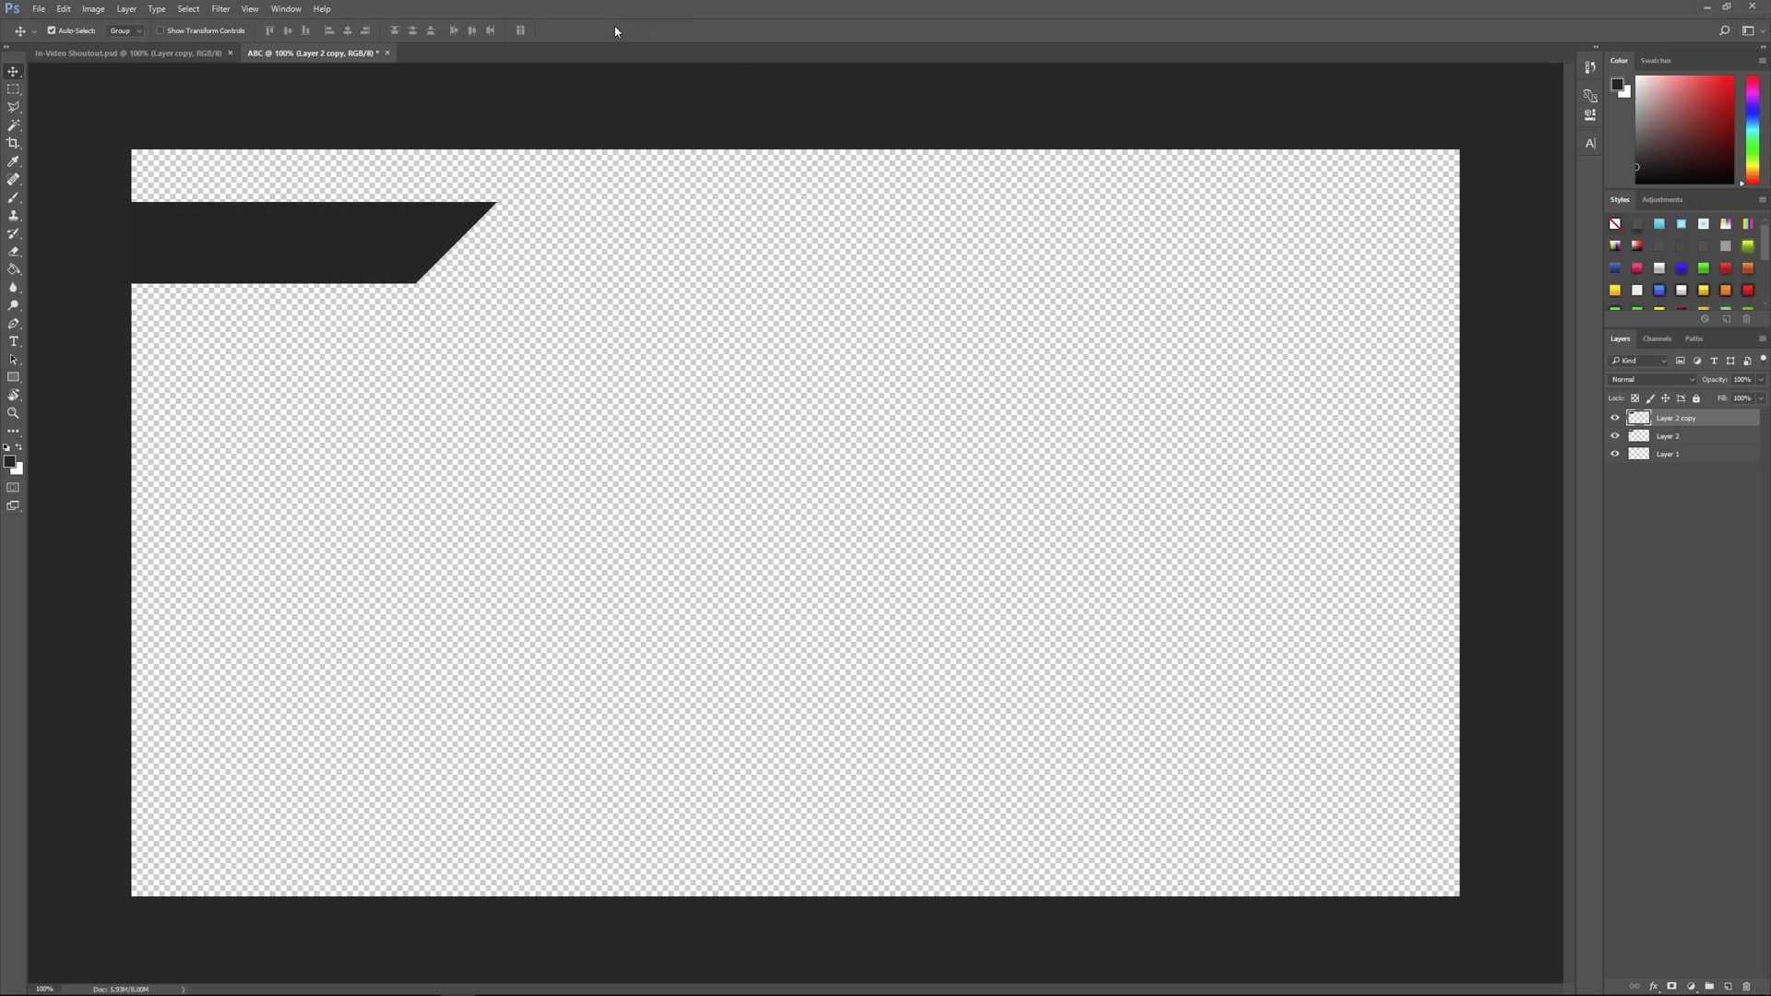
- Apply a blue Color Overlay to the banner copy and place its layer beneath the original dark banner
{"action": "double_click", "coordinate": [1719, 427]}
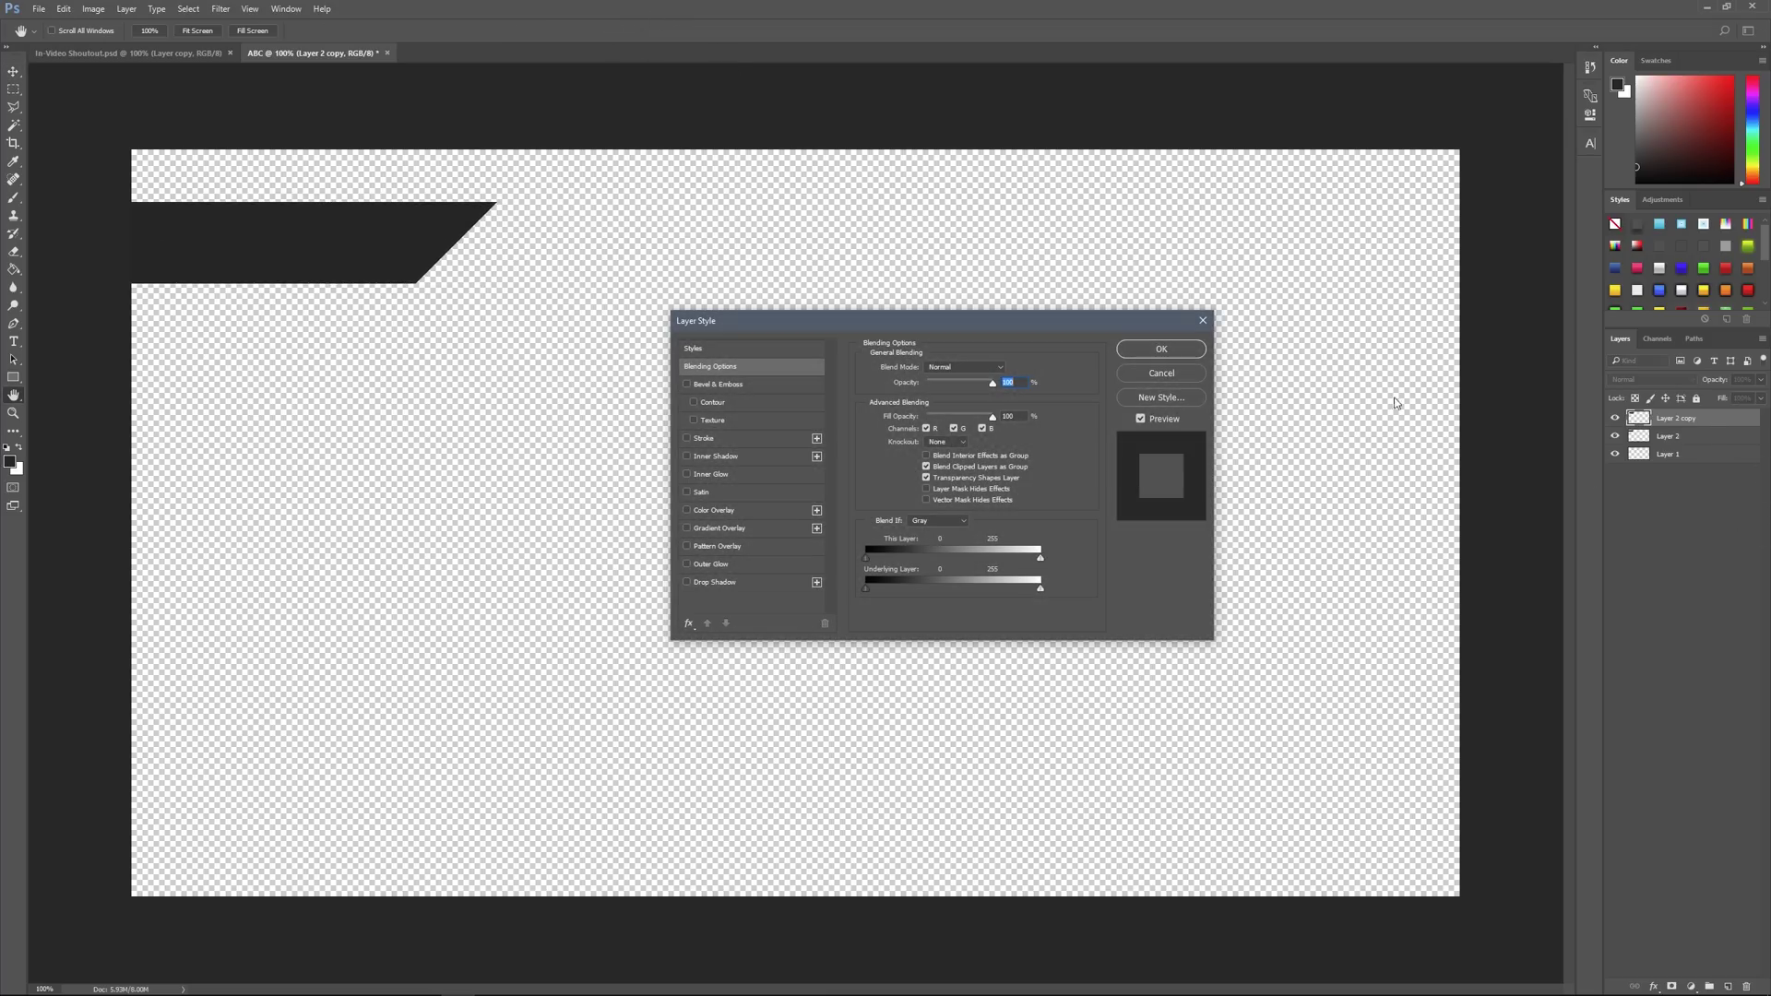
{"action": "left_click", "coordinate": [734, 513]}
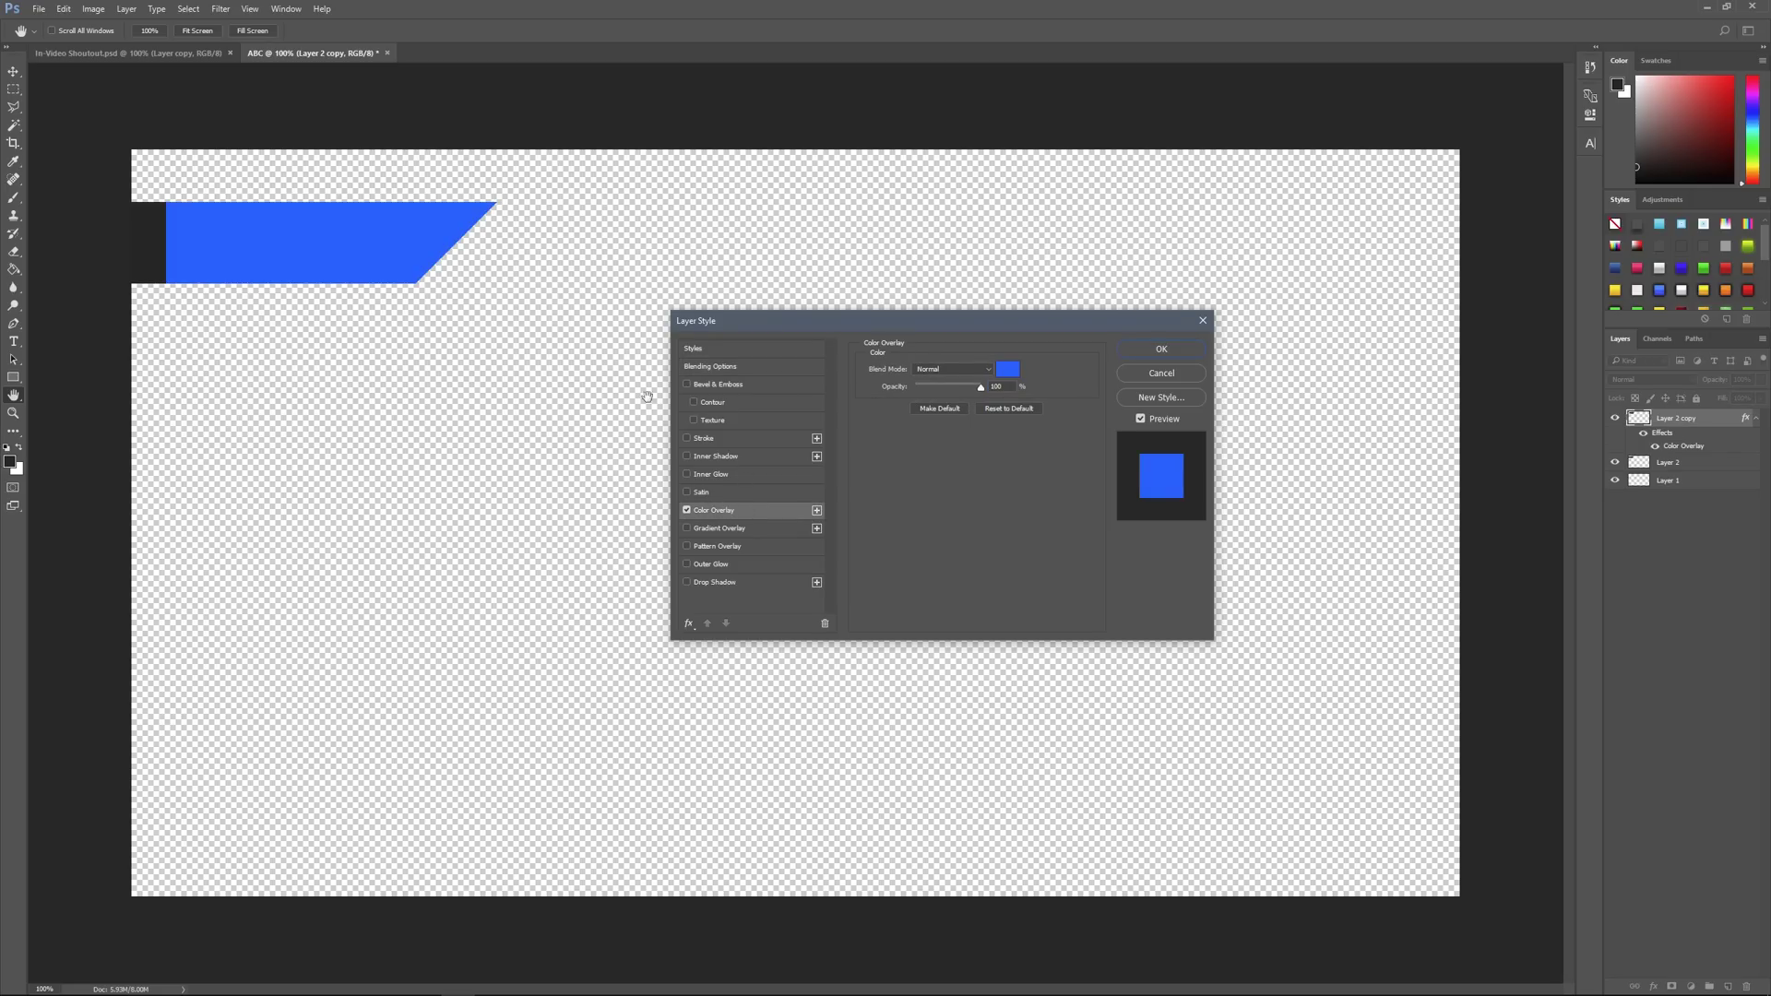
{"action": "key", "text": "Return"}
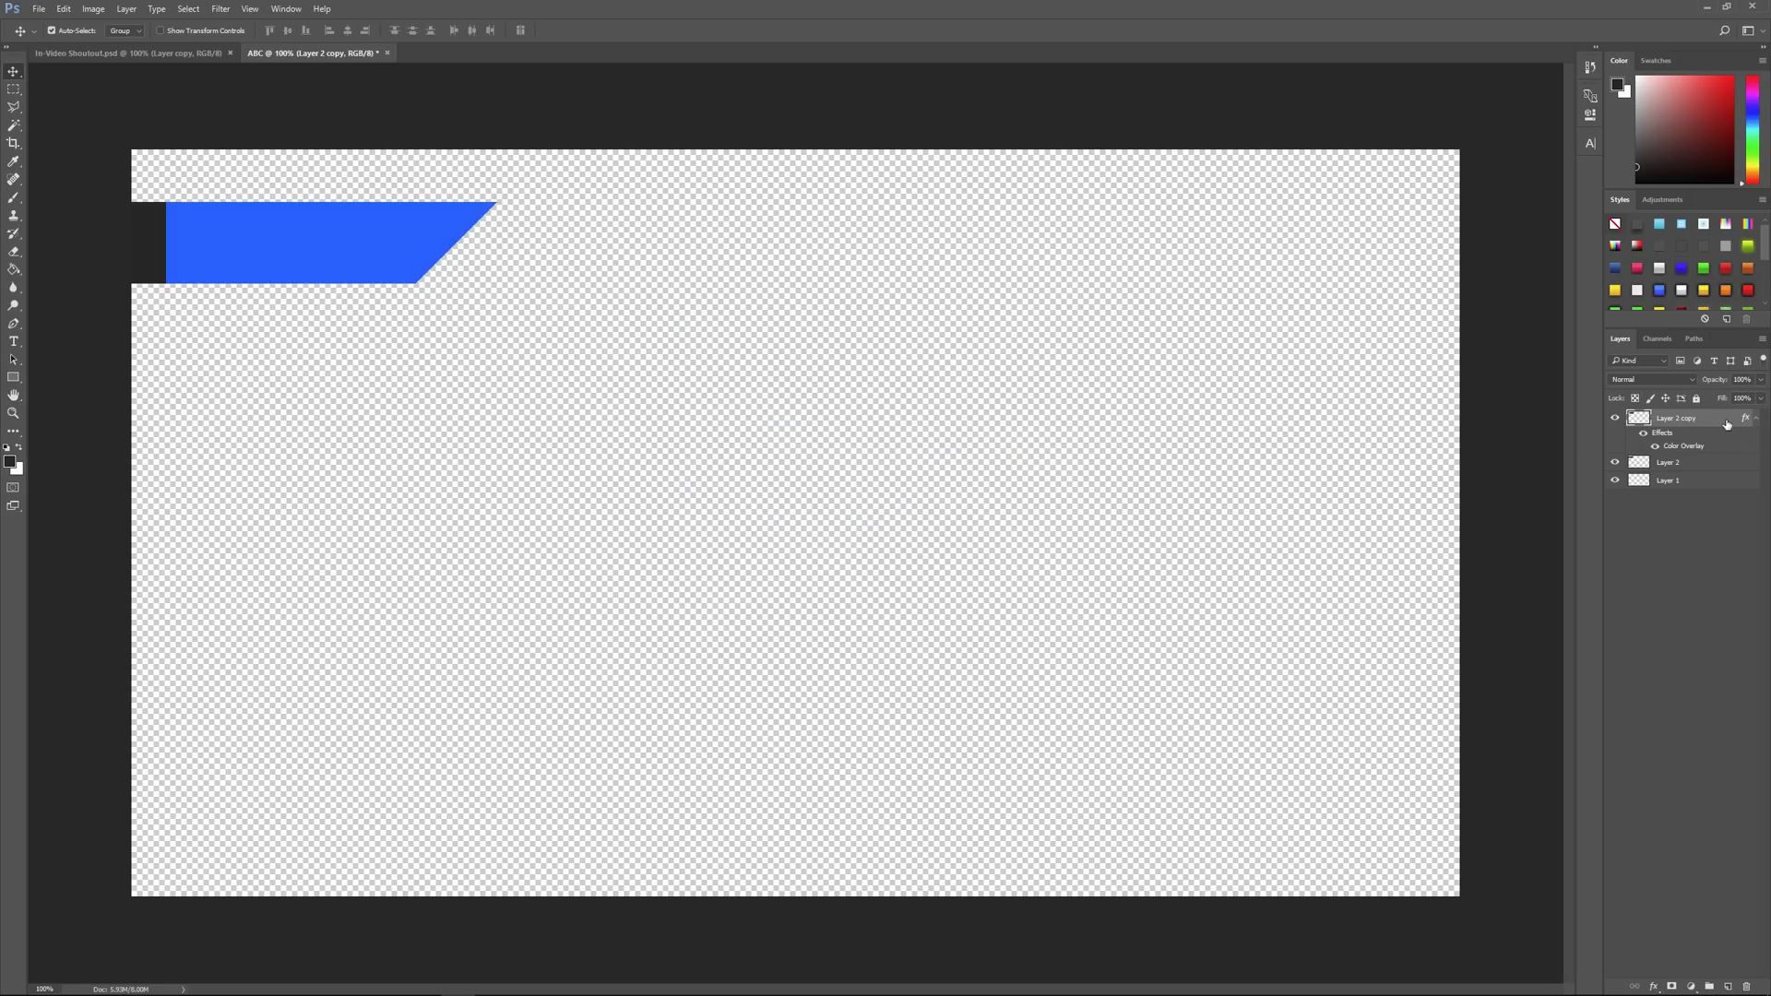
{"action": "left_click_drag", "start_coordinate": [1724, 425], "coordinate": [1724, 467]}
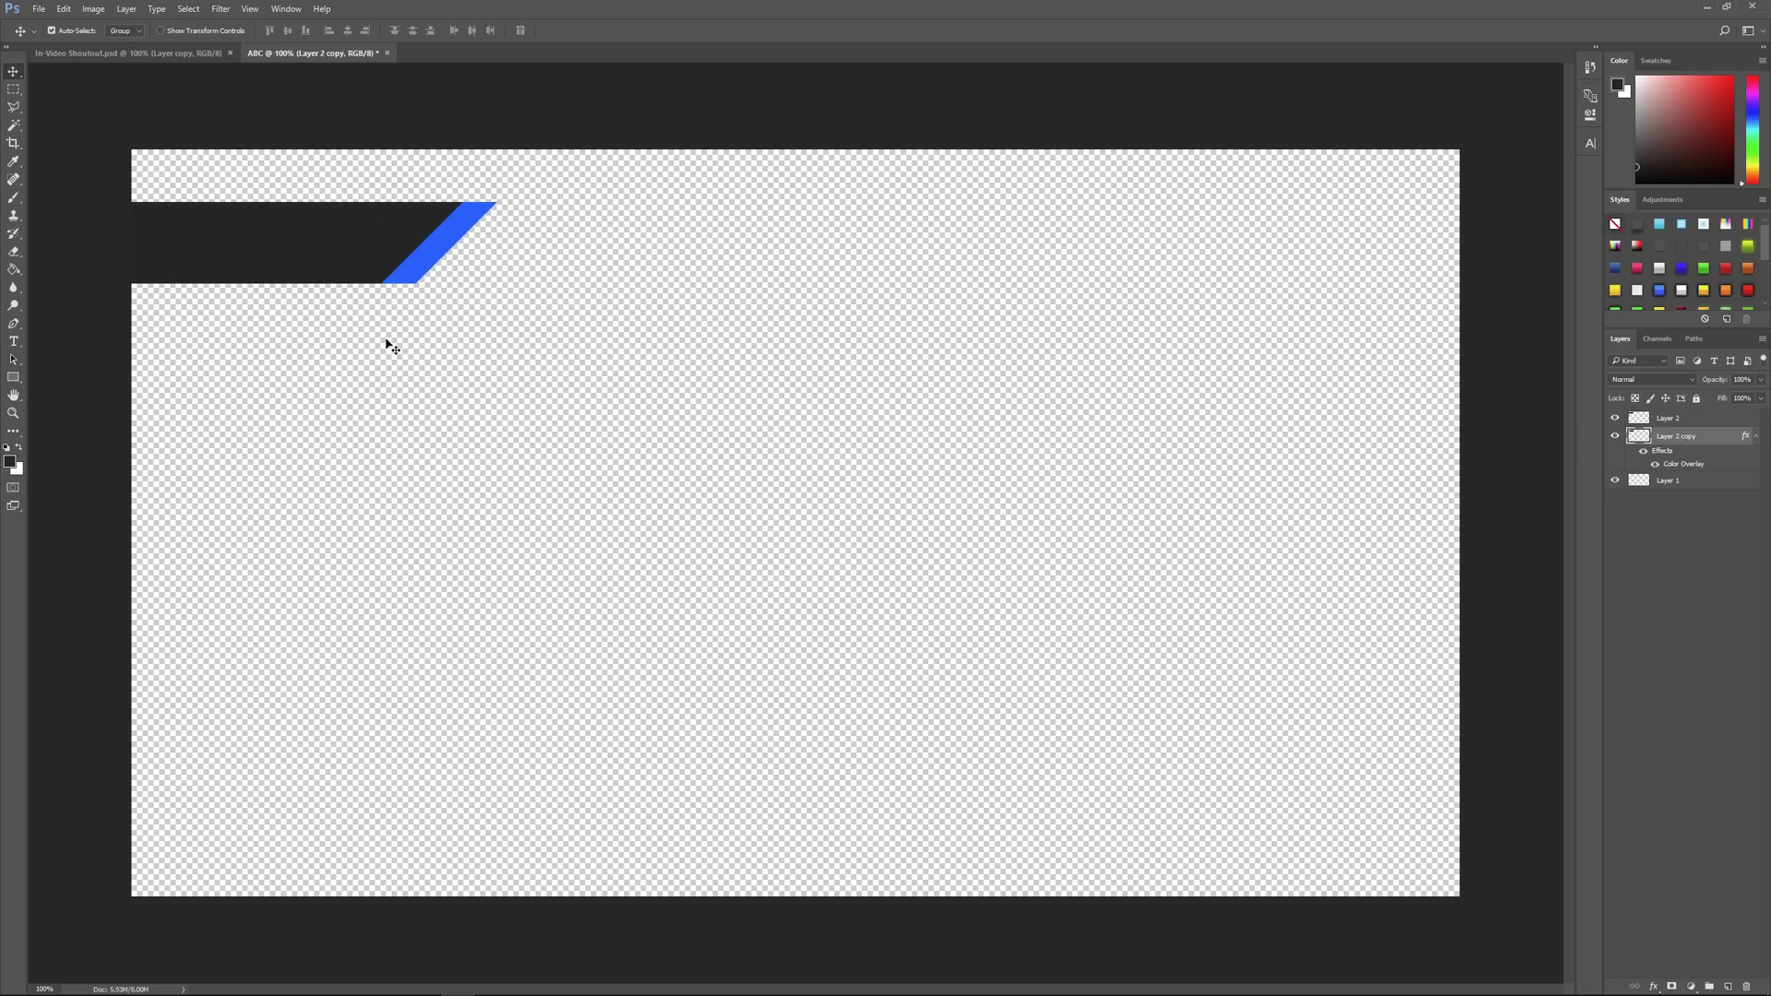
- Replace the banner copy's Color Overlay with a Gradient Overlay based on the Foreground to Background preset
{"action": "double_click", "coordinate": [1714, 437]}
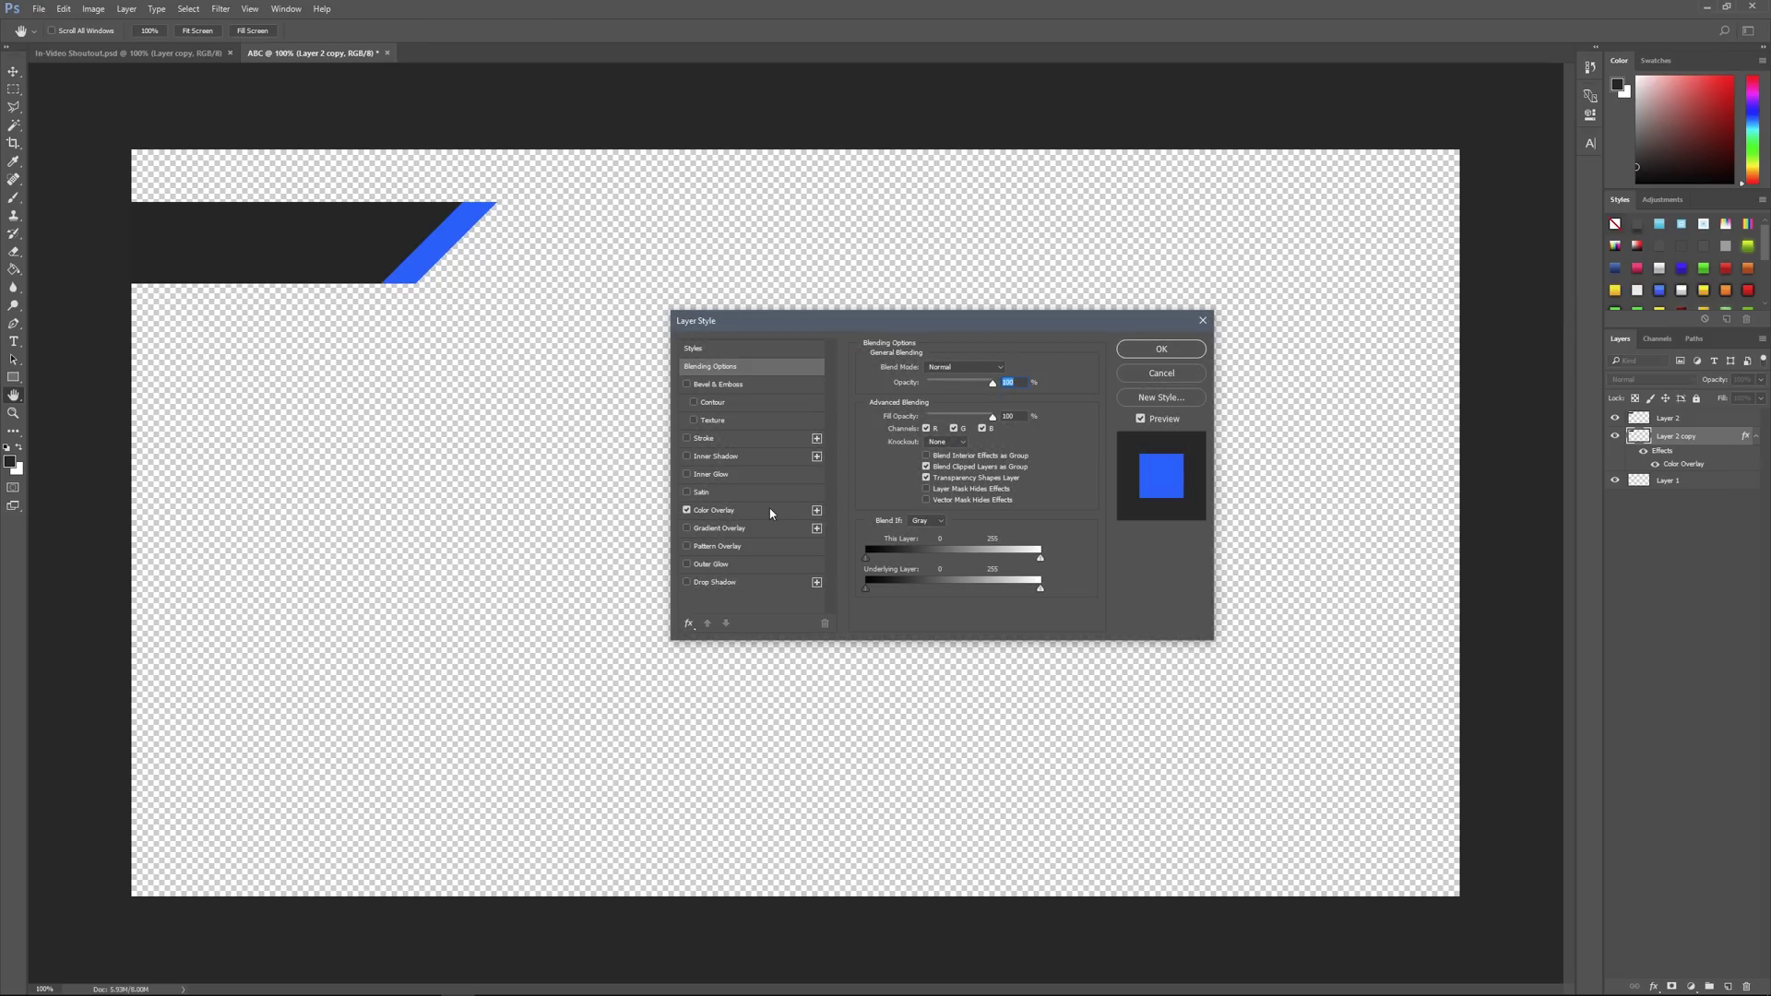
{"action": "left_click", "coordinate": [771, 512]}
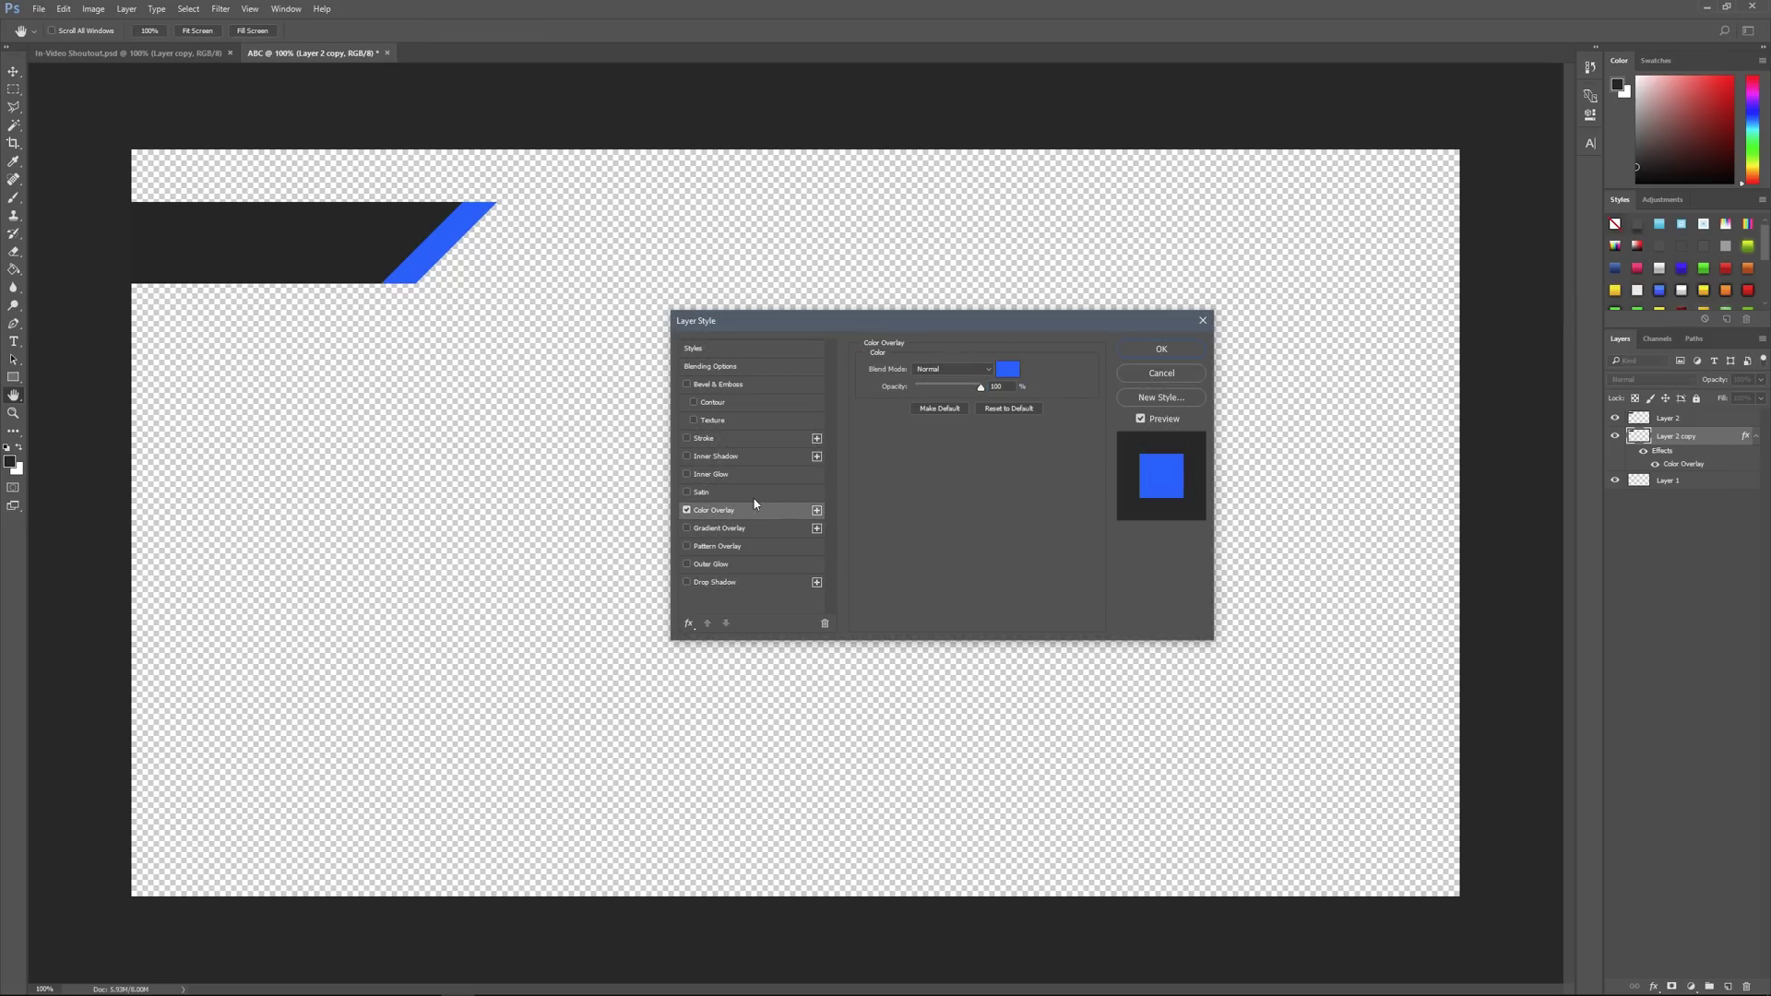
{"action": "left_click", "coordinate": [716, 528]}
{"action": "left_click", "coordinate": [686, 511]}
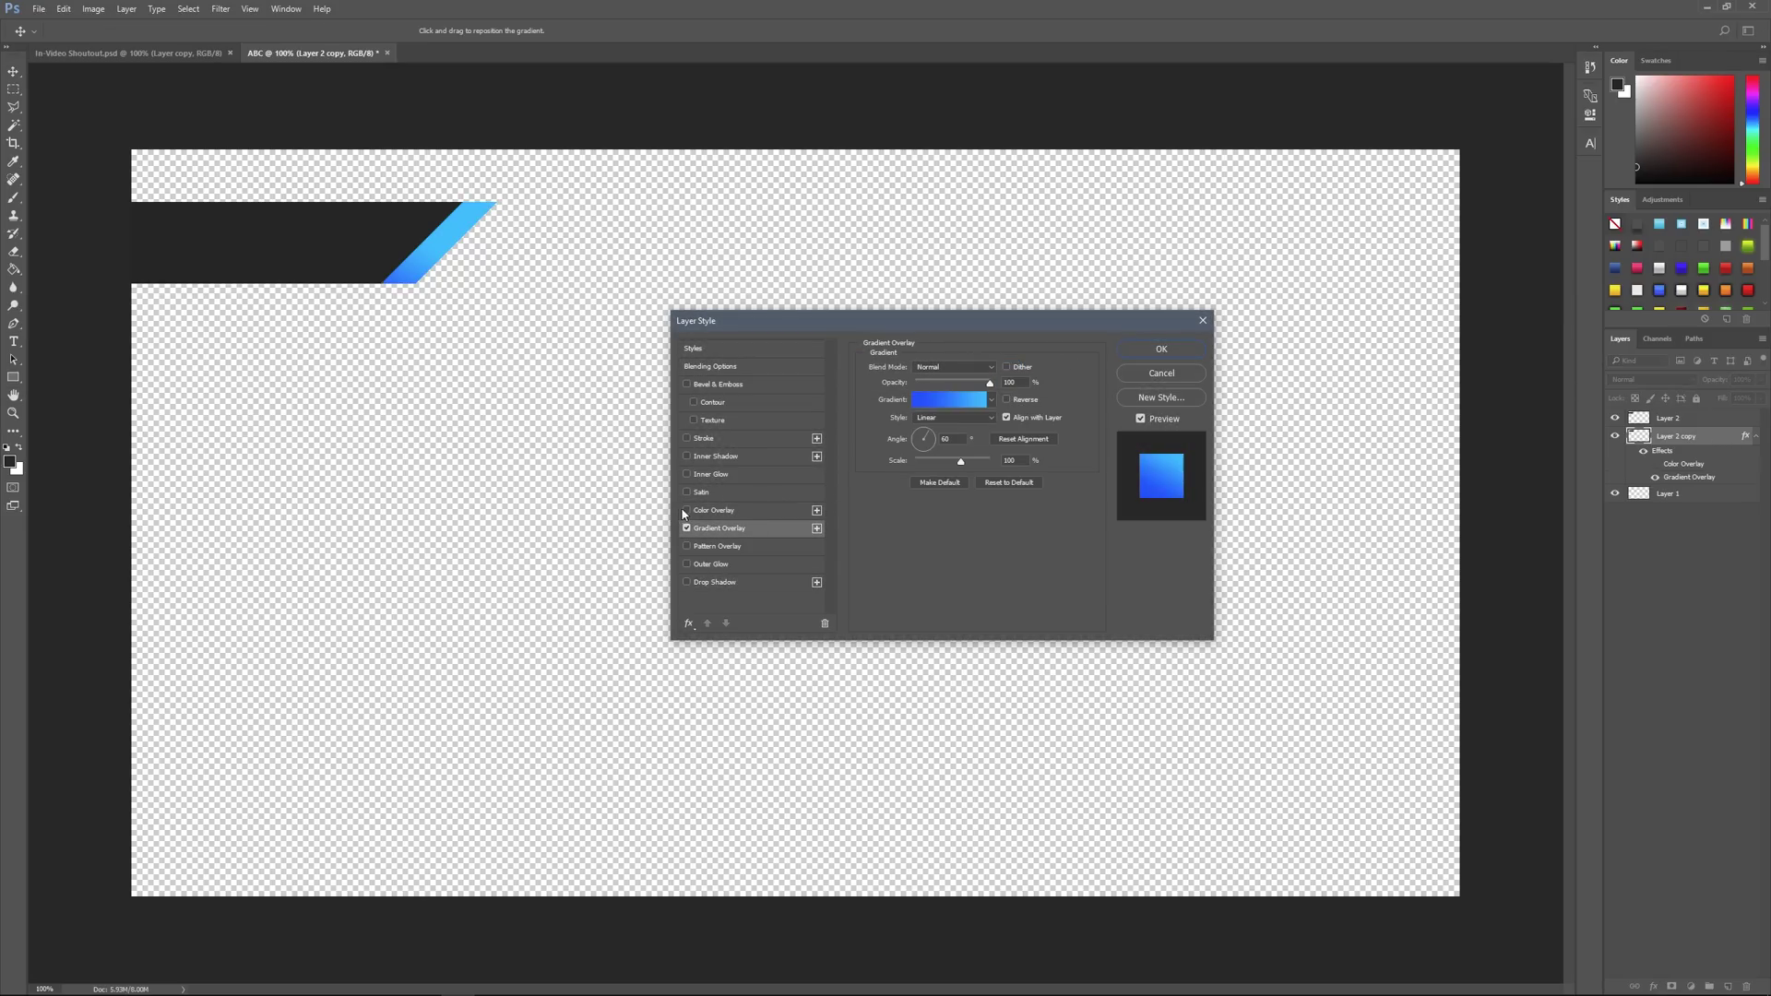
{"action": "left_click", "coordinate": [972, 394]}
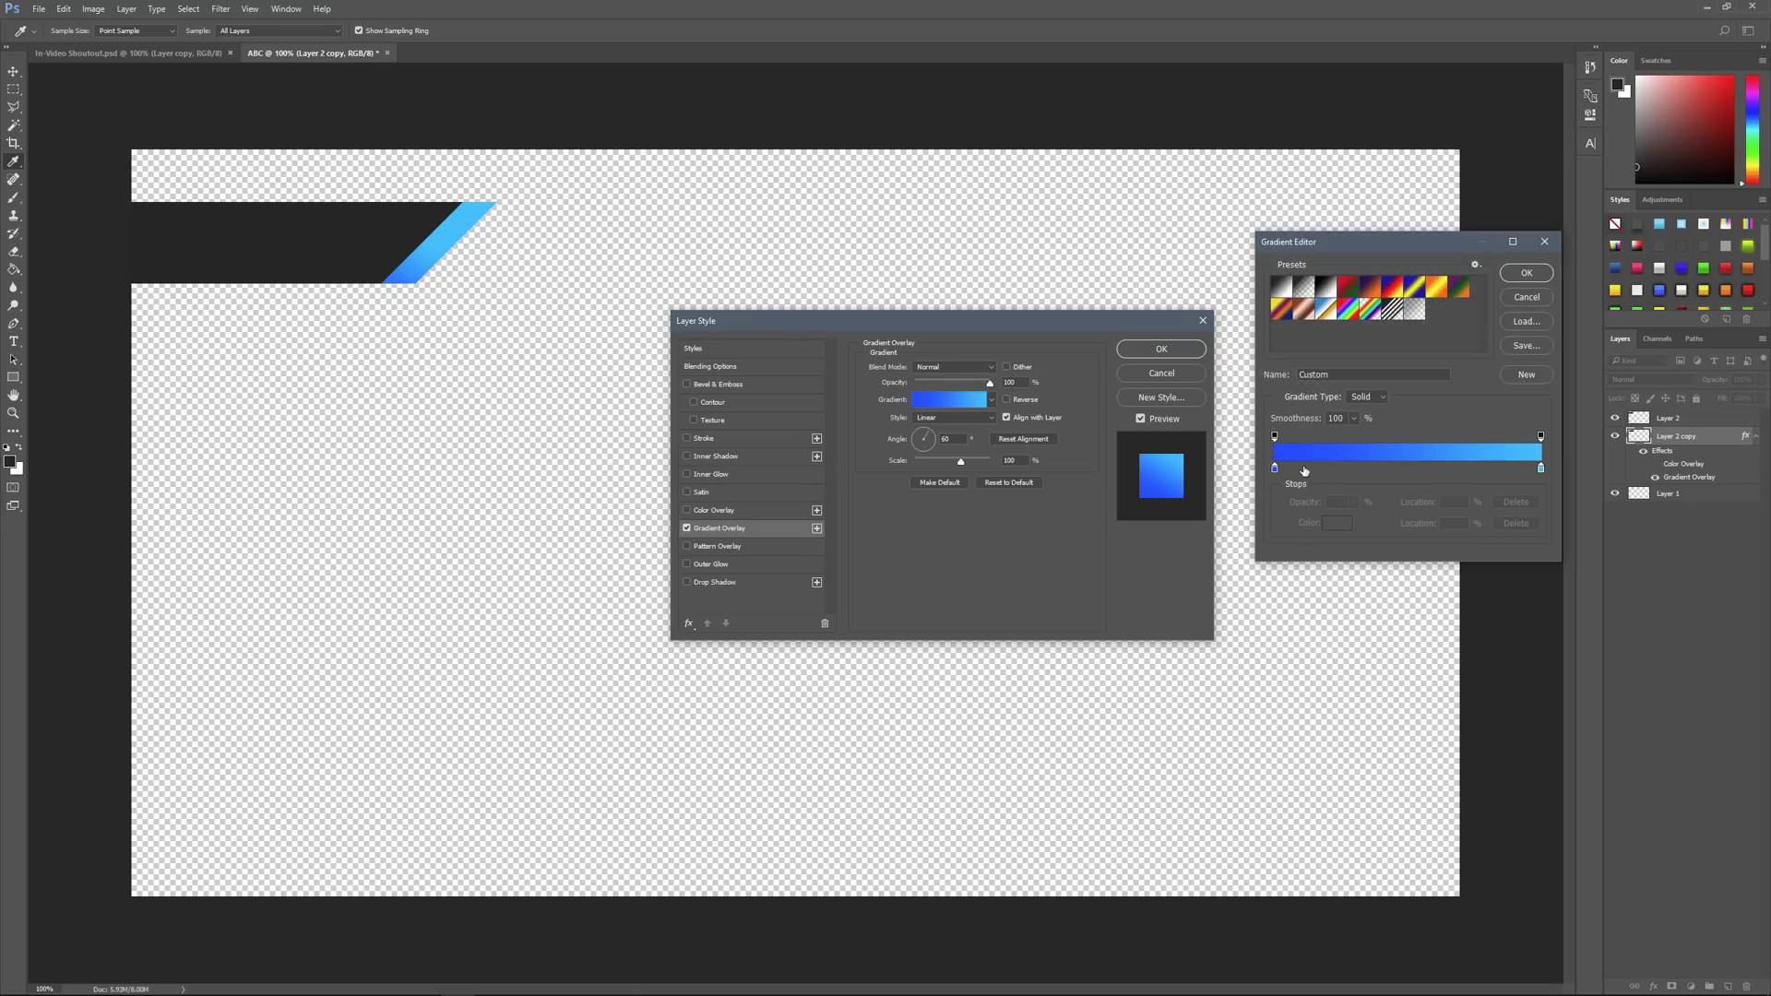
{"action": "left_click", "coordinate": [1287, 288]}
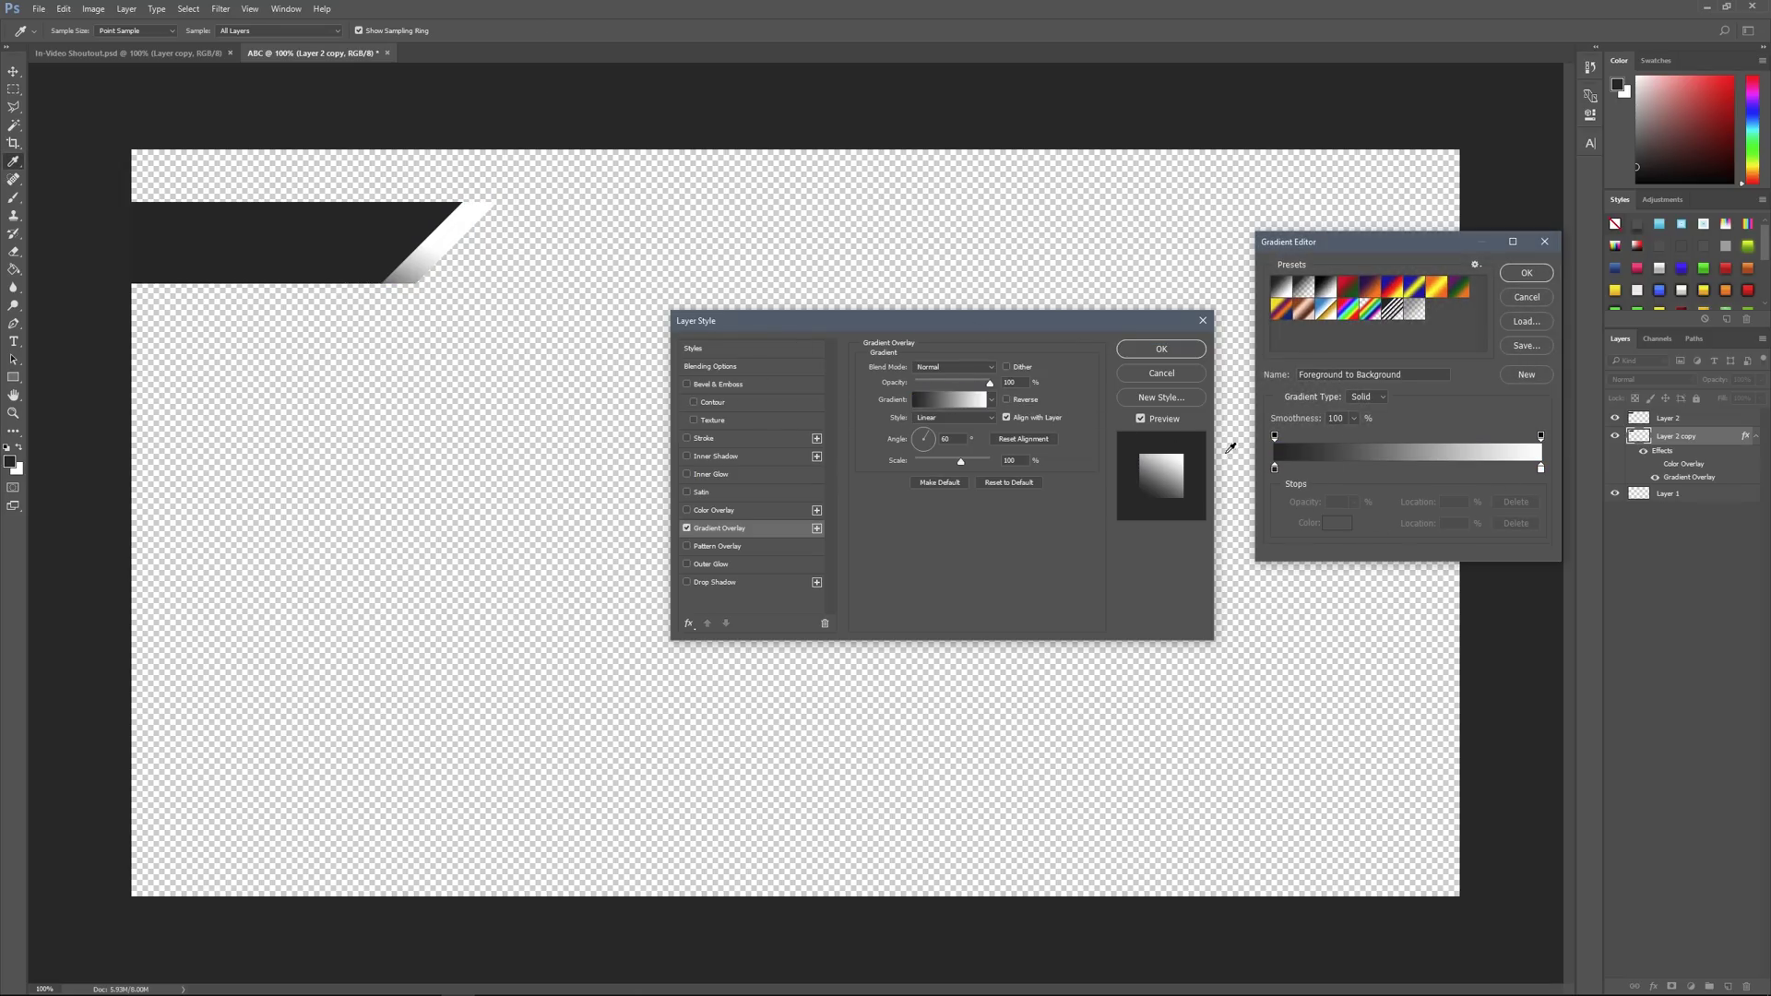
- Set the color of the gradient's starting stop at 0% to a slightly darkened orange
{"action": "double_click", "coordinate": [1275, 469]}
{"action": "type", "text": "ff0000"}
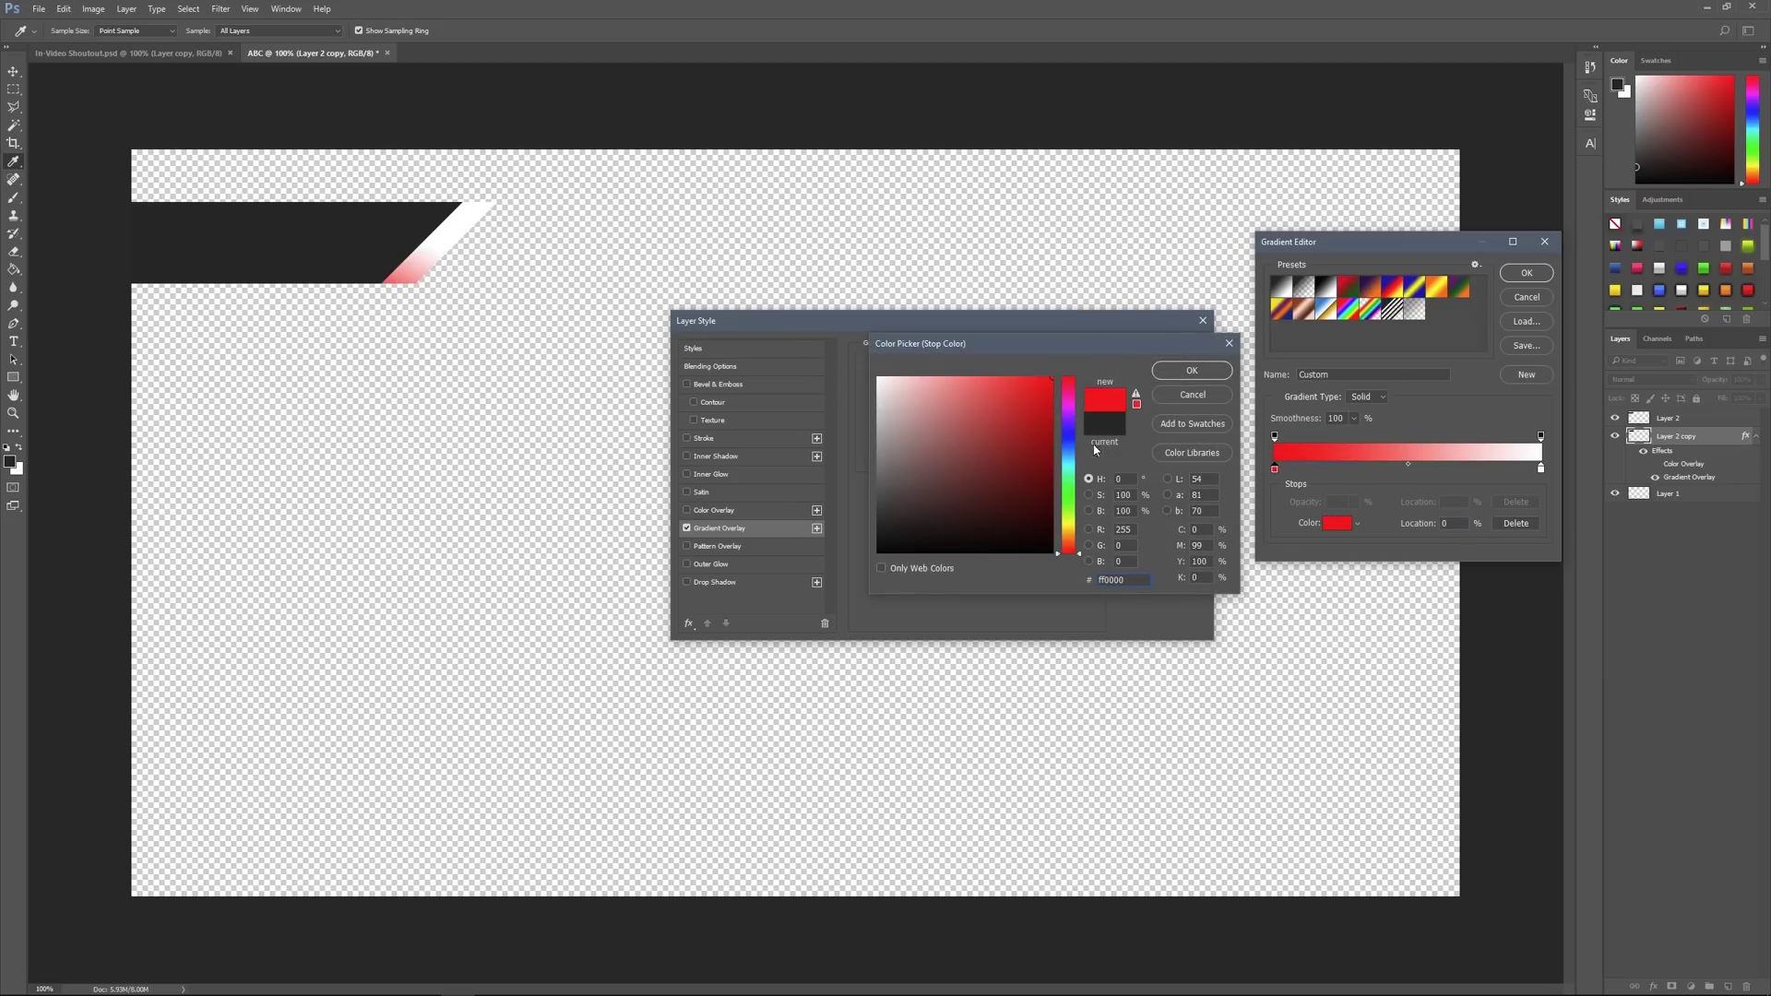
{"action": "left_click_drag", "start_coordinate": [1074, 553], "coordinate": [1078, 545]}
{"action": "left_click", "coordinate": [1050, 399]}
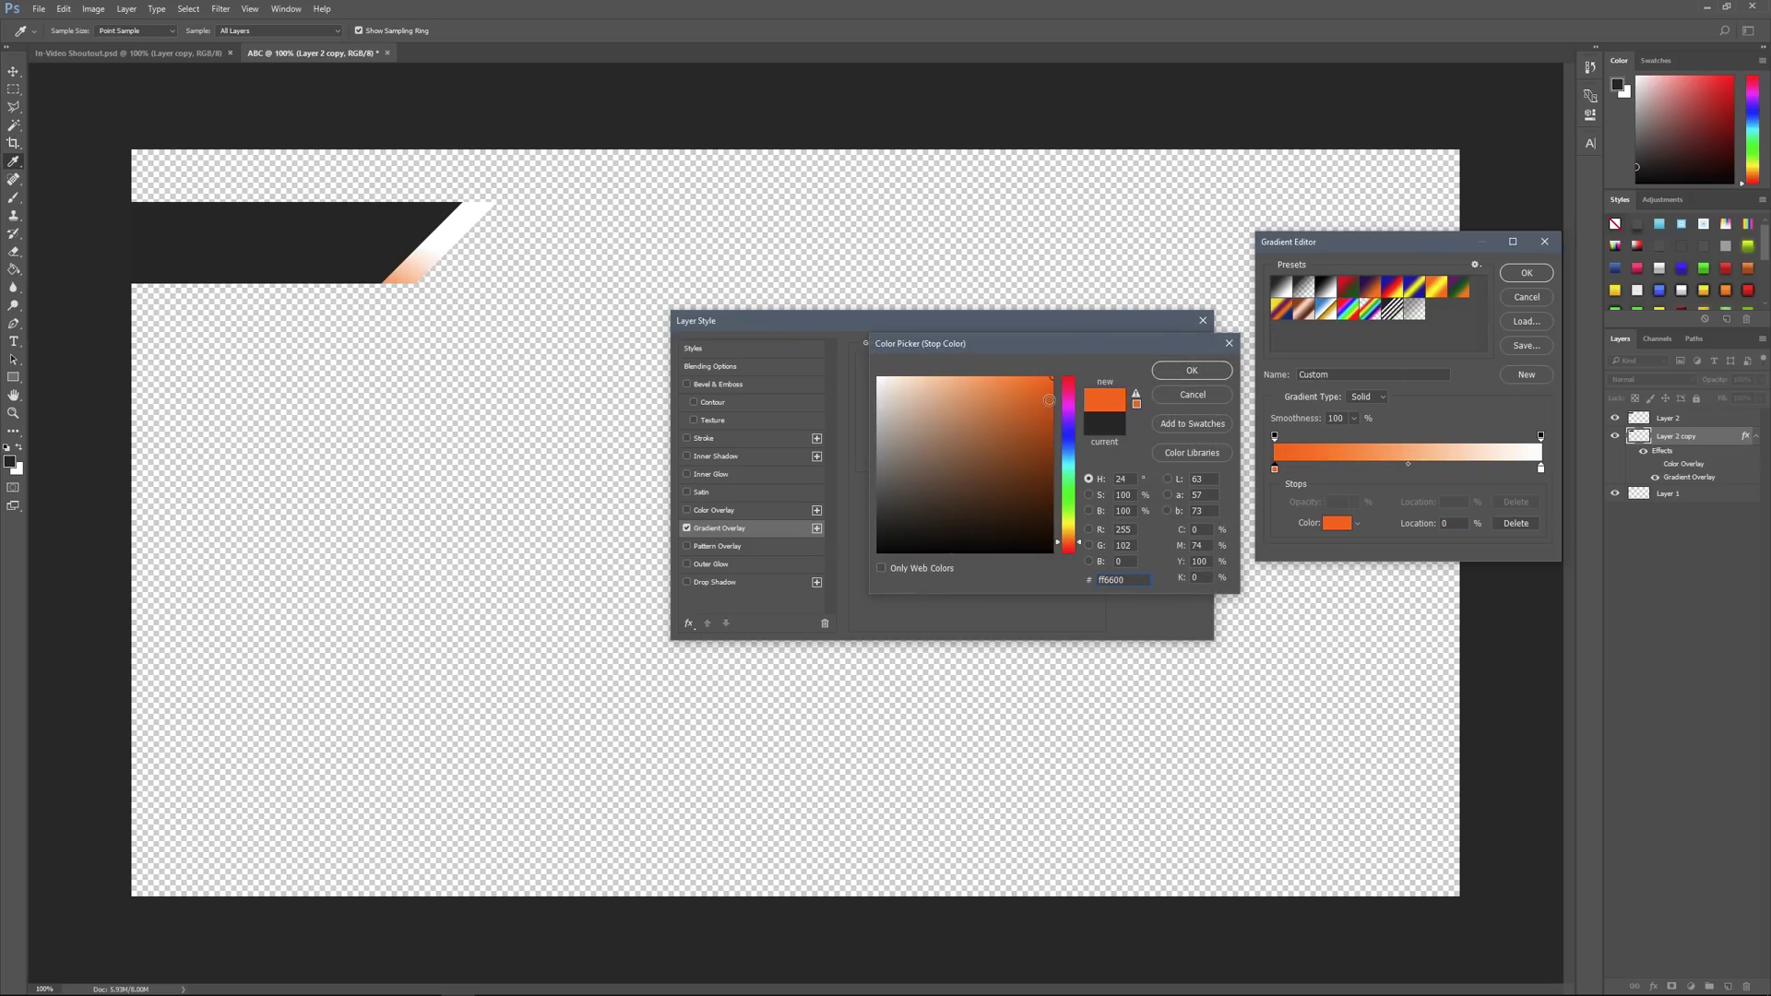
{"action": "left_click", "coordinate": [1060, 399]}
{"action": "left_click", "coordinate": [1192, 369]}
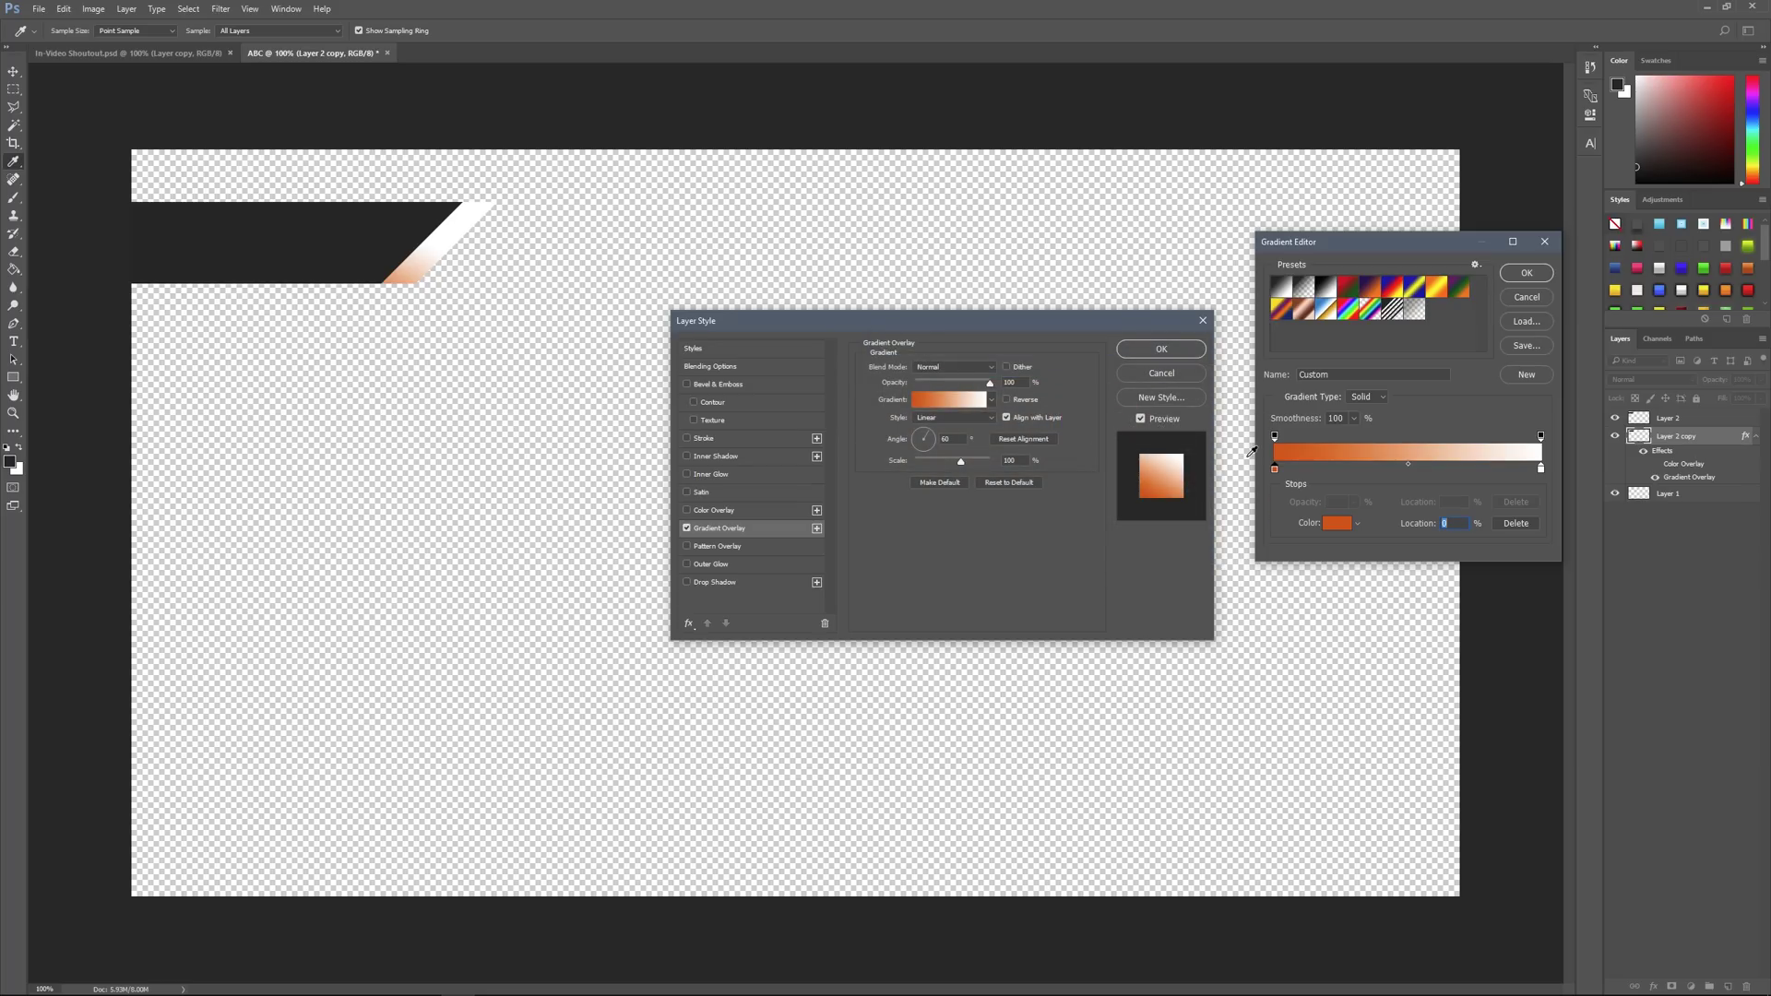
- Set the color of the gradient's end stop at 100% to golden yellow #ffcc00
{"action": "left_click", "coordinate": [1541, 468]}
{"action": "double_click", "coordinate": [1541, 468]}
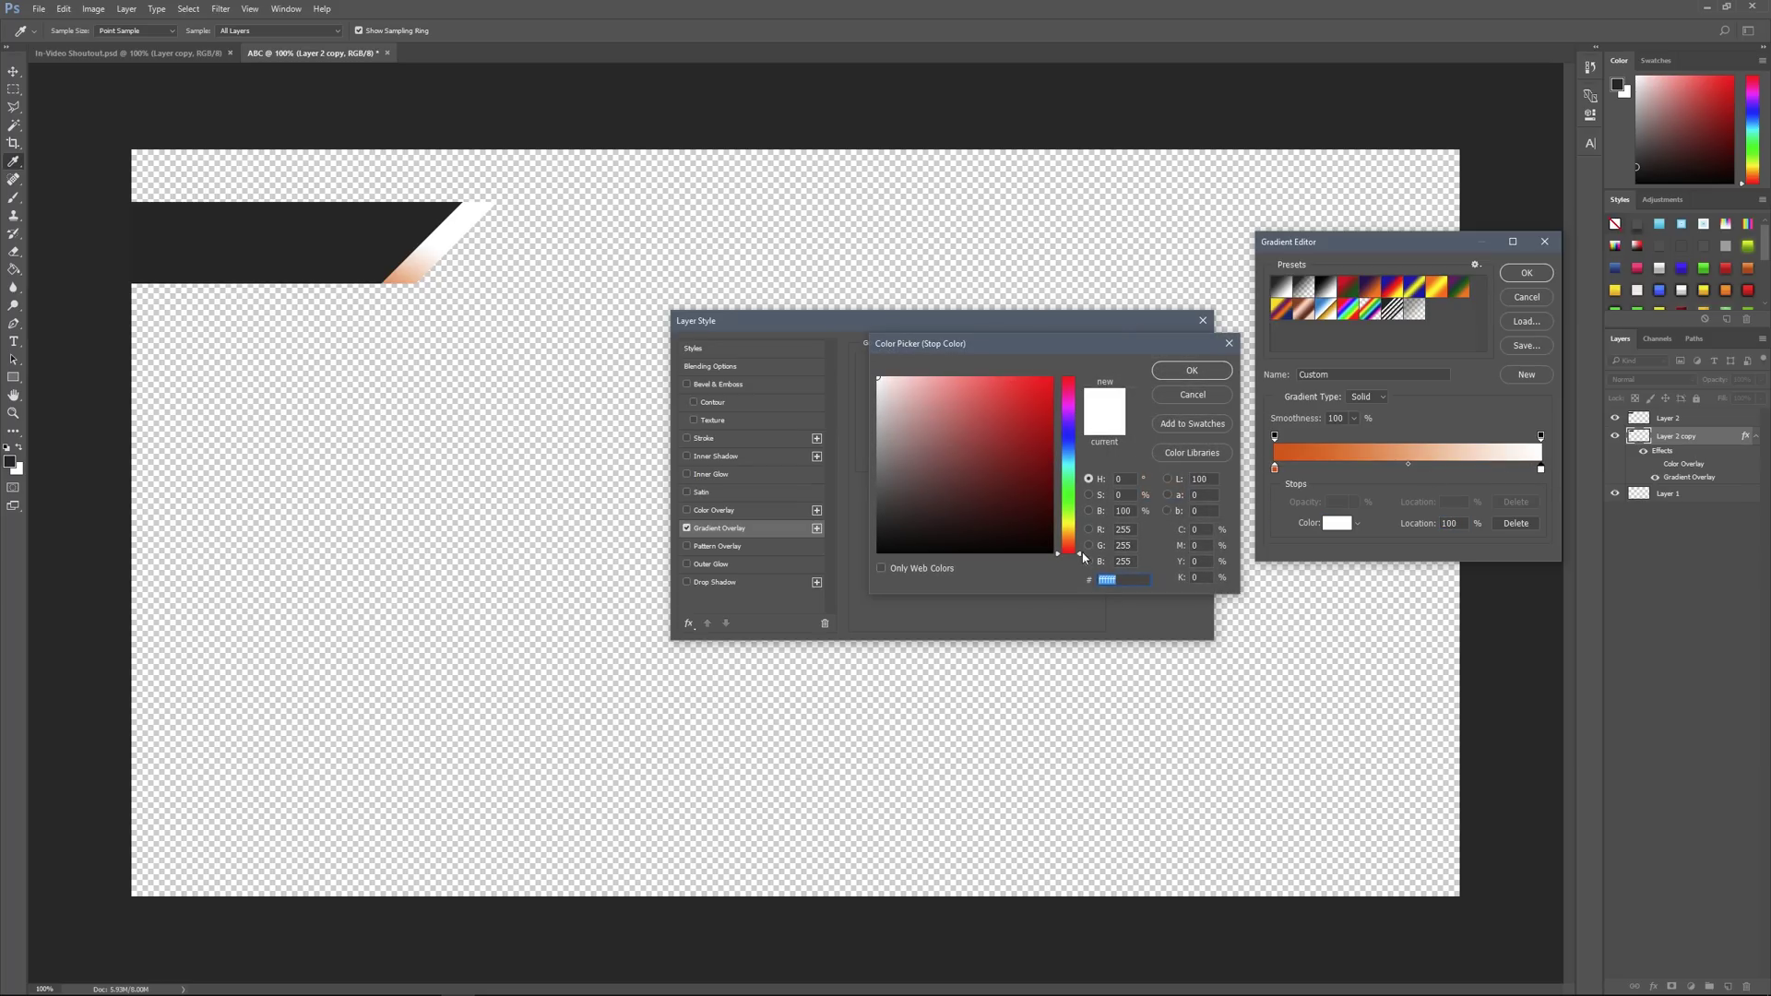
{"action": "type", "text": "ffe400"}
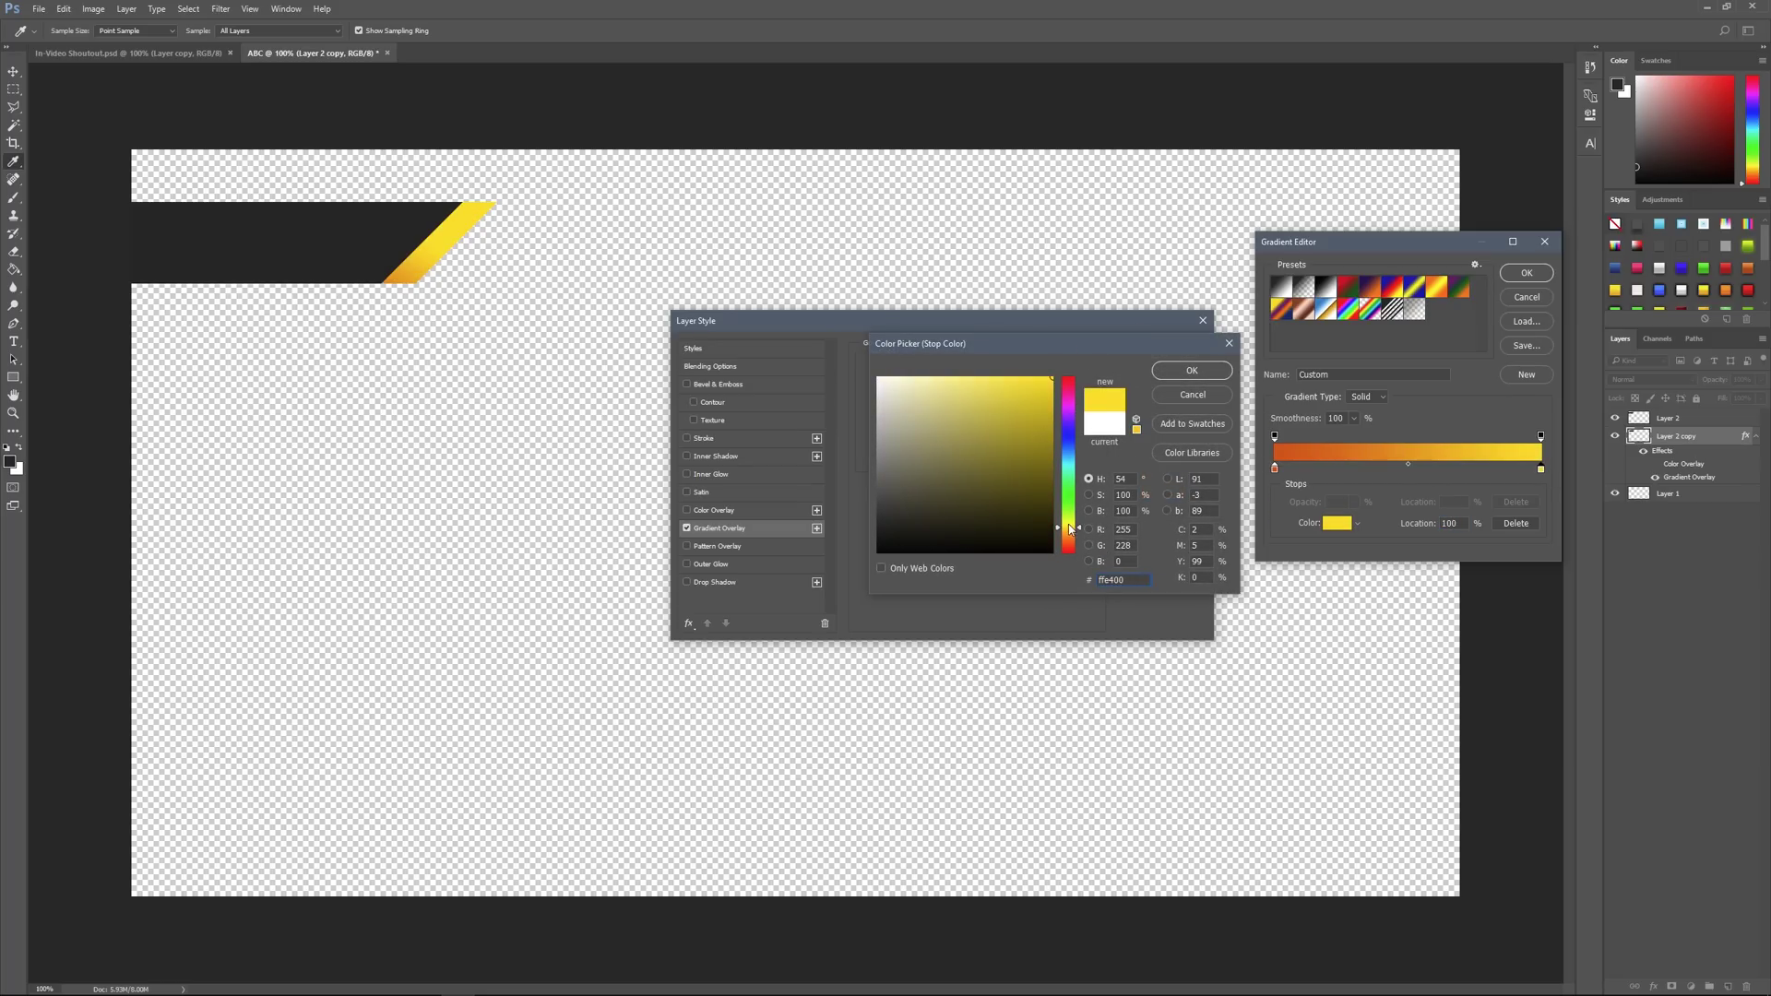
{"action": "left_click_drag", "start_coordinate": [1070, 529], "coordinate": [1077, 534]}
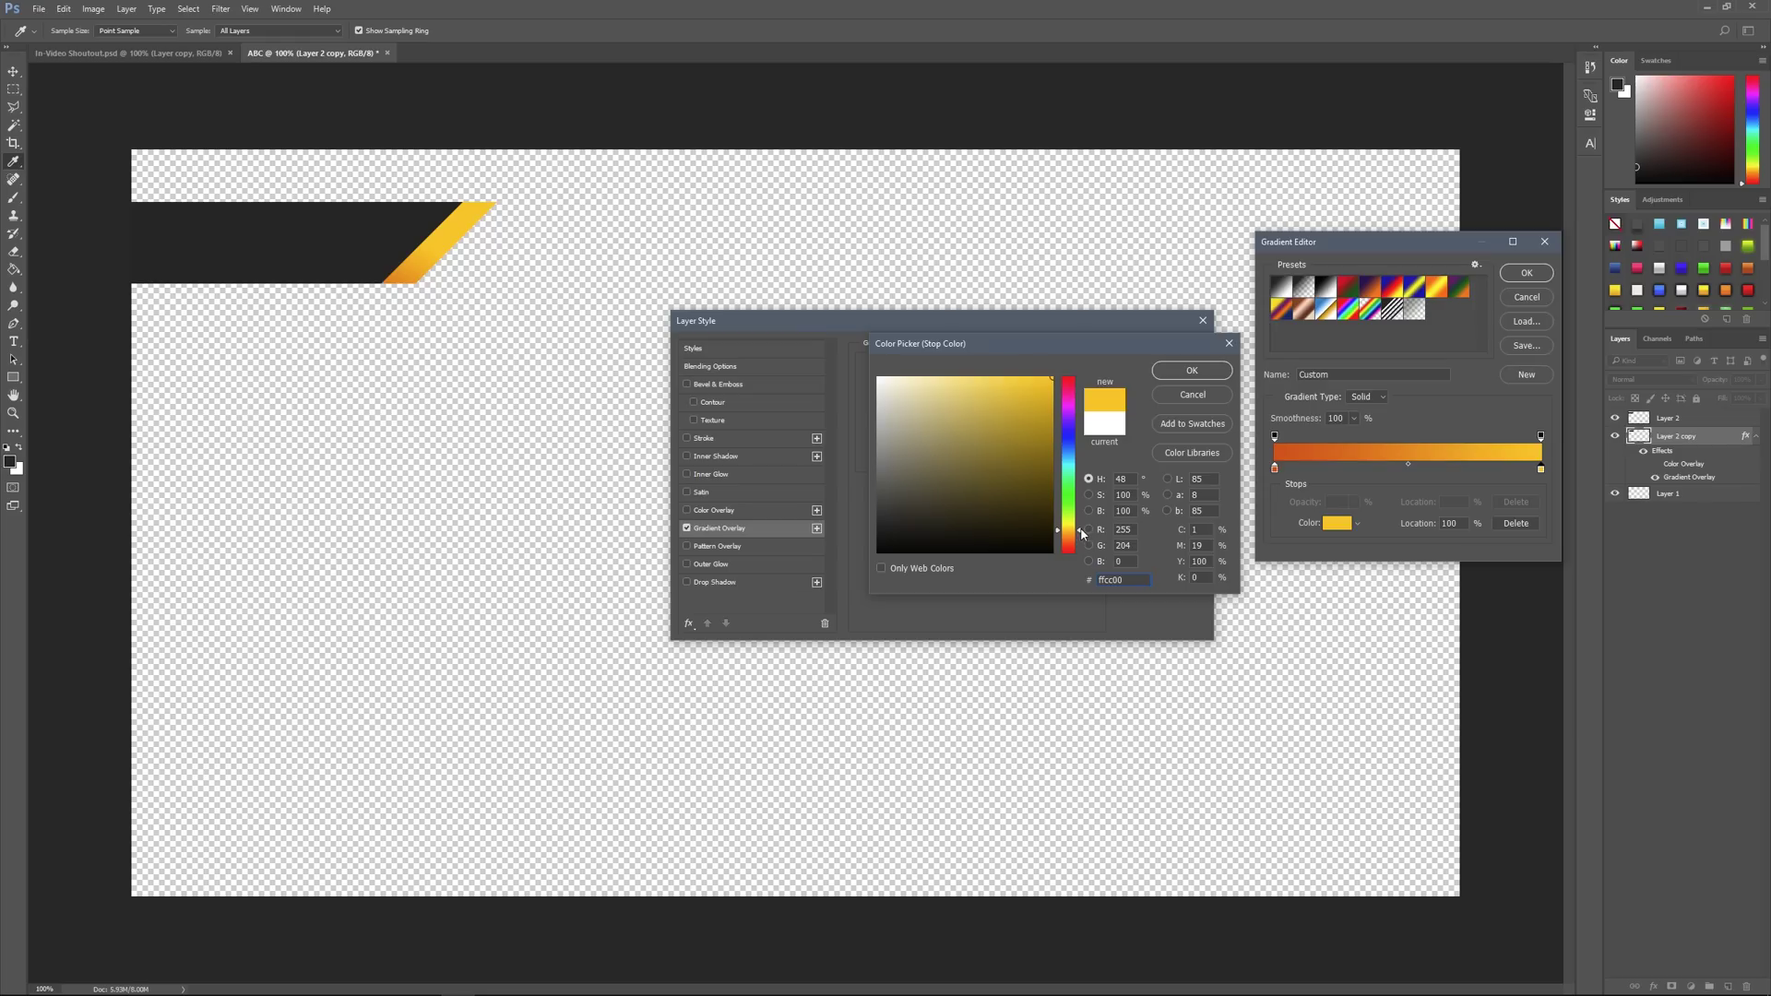
{"action": "left_click", "coordinate": [1192, 371]}
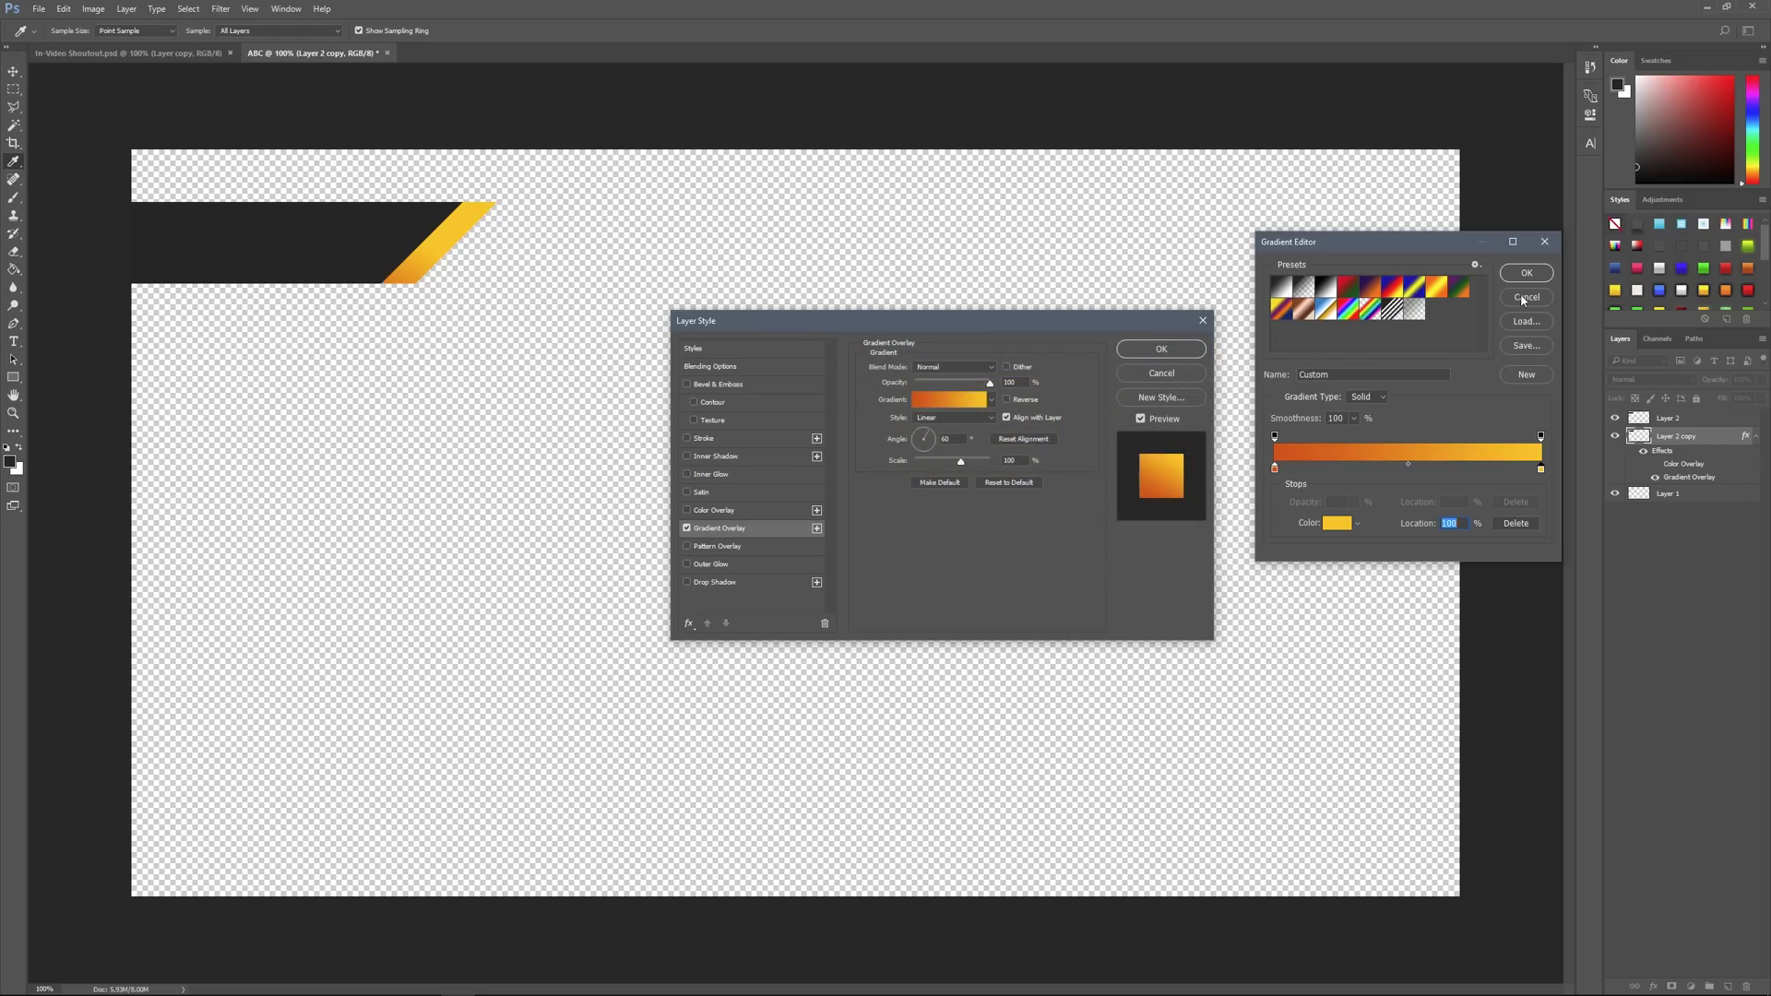
- Accept the orange-to-yellow gradient and apply the Gradient Overlay to the banner copy
{"action": "left_click", "coordinate": [1527, 273]}
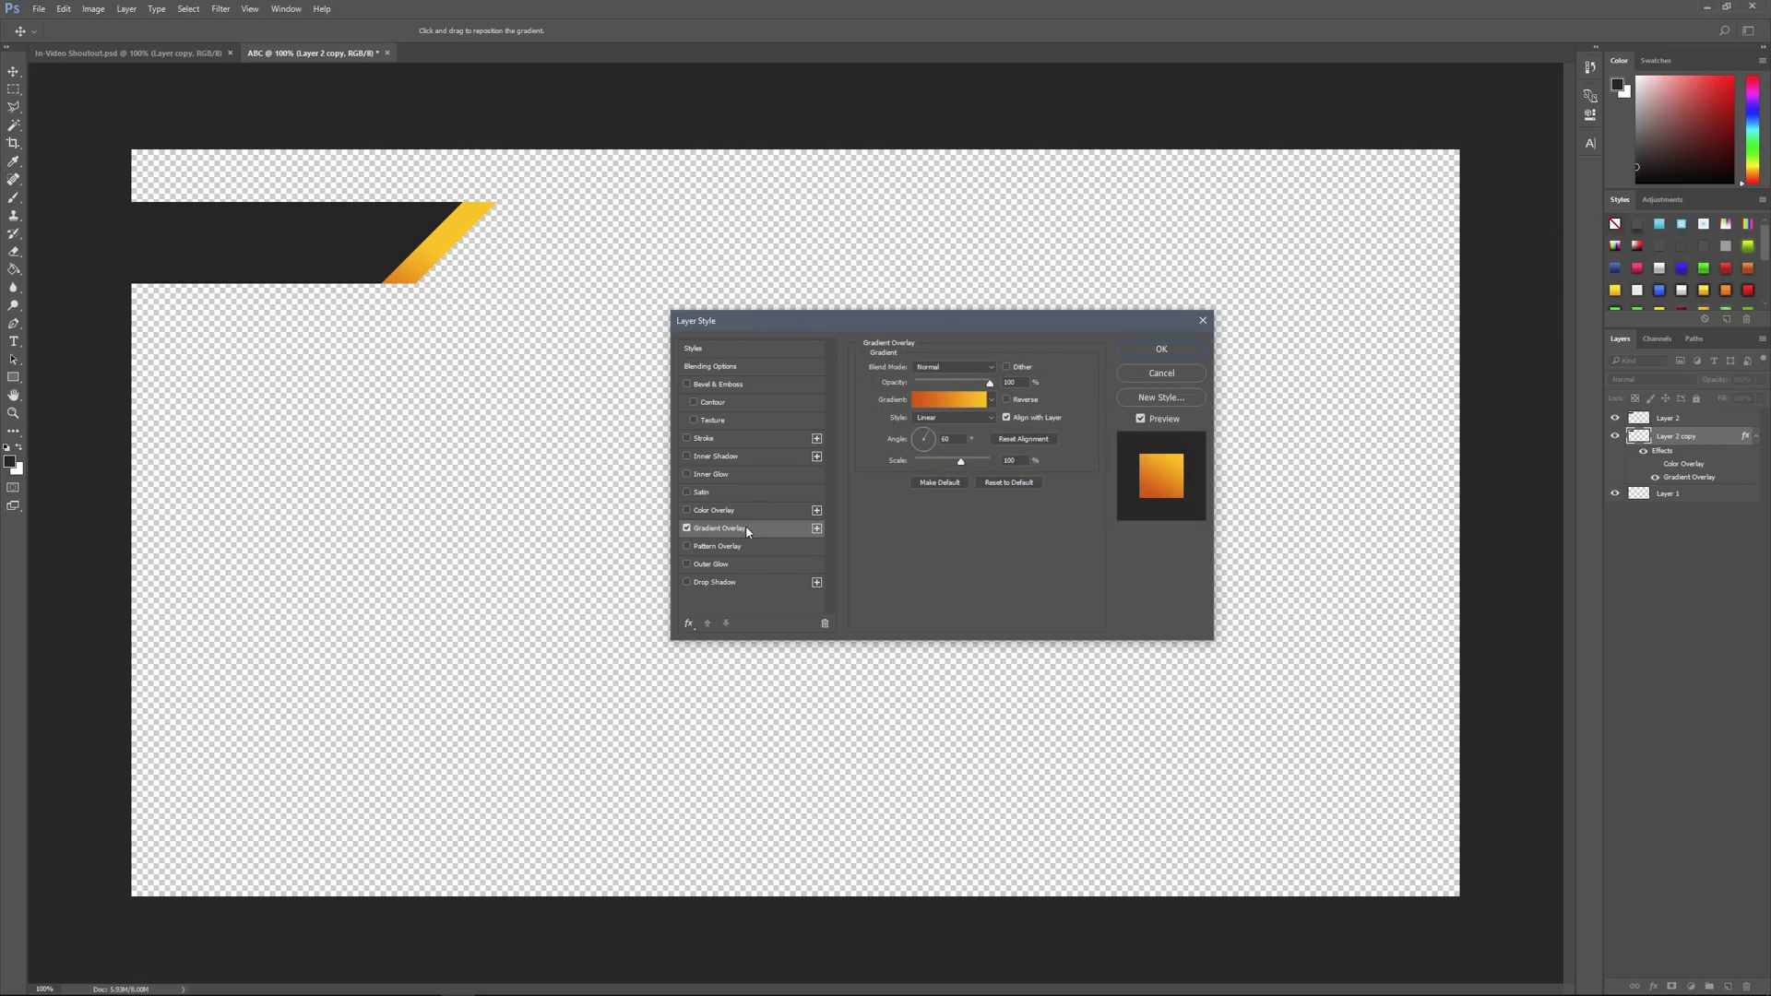
{"action": "left_click", "coordinate": [945, 439]}
{"action": "left_click", "coordinate": [1162, 350]}
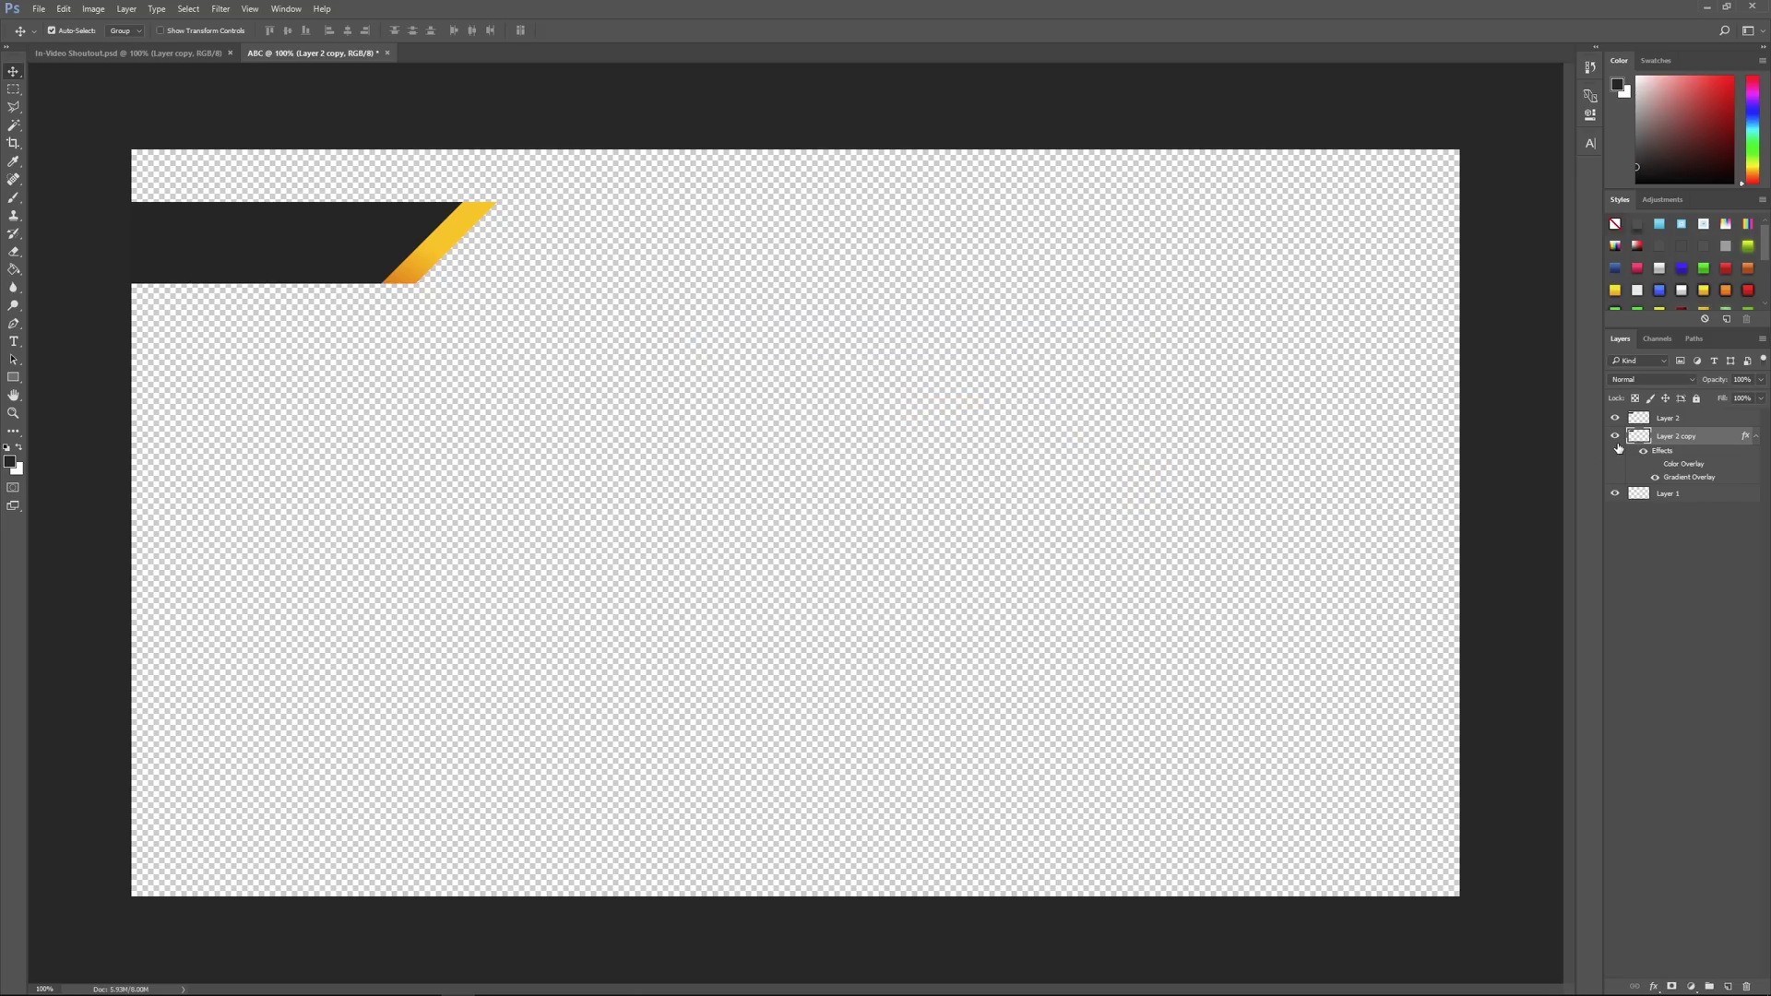
- Move the gradient banner copy 20 px left so a narrower accent stripe shows beside the dark bar
{"action": "key", "text": "ctrl+t"}
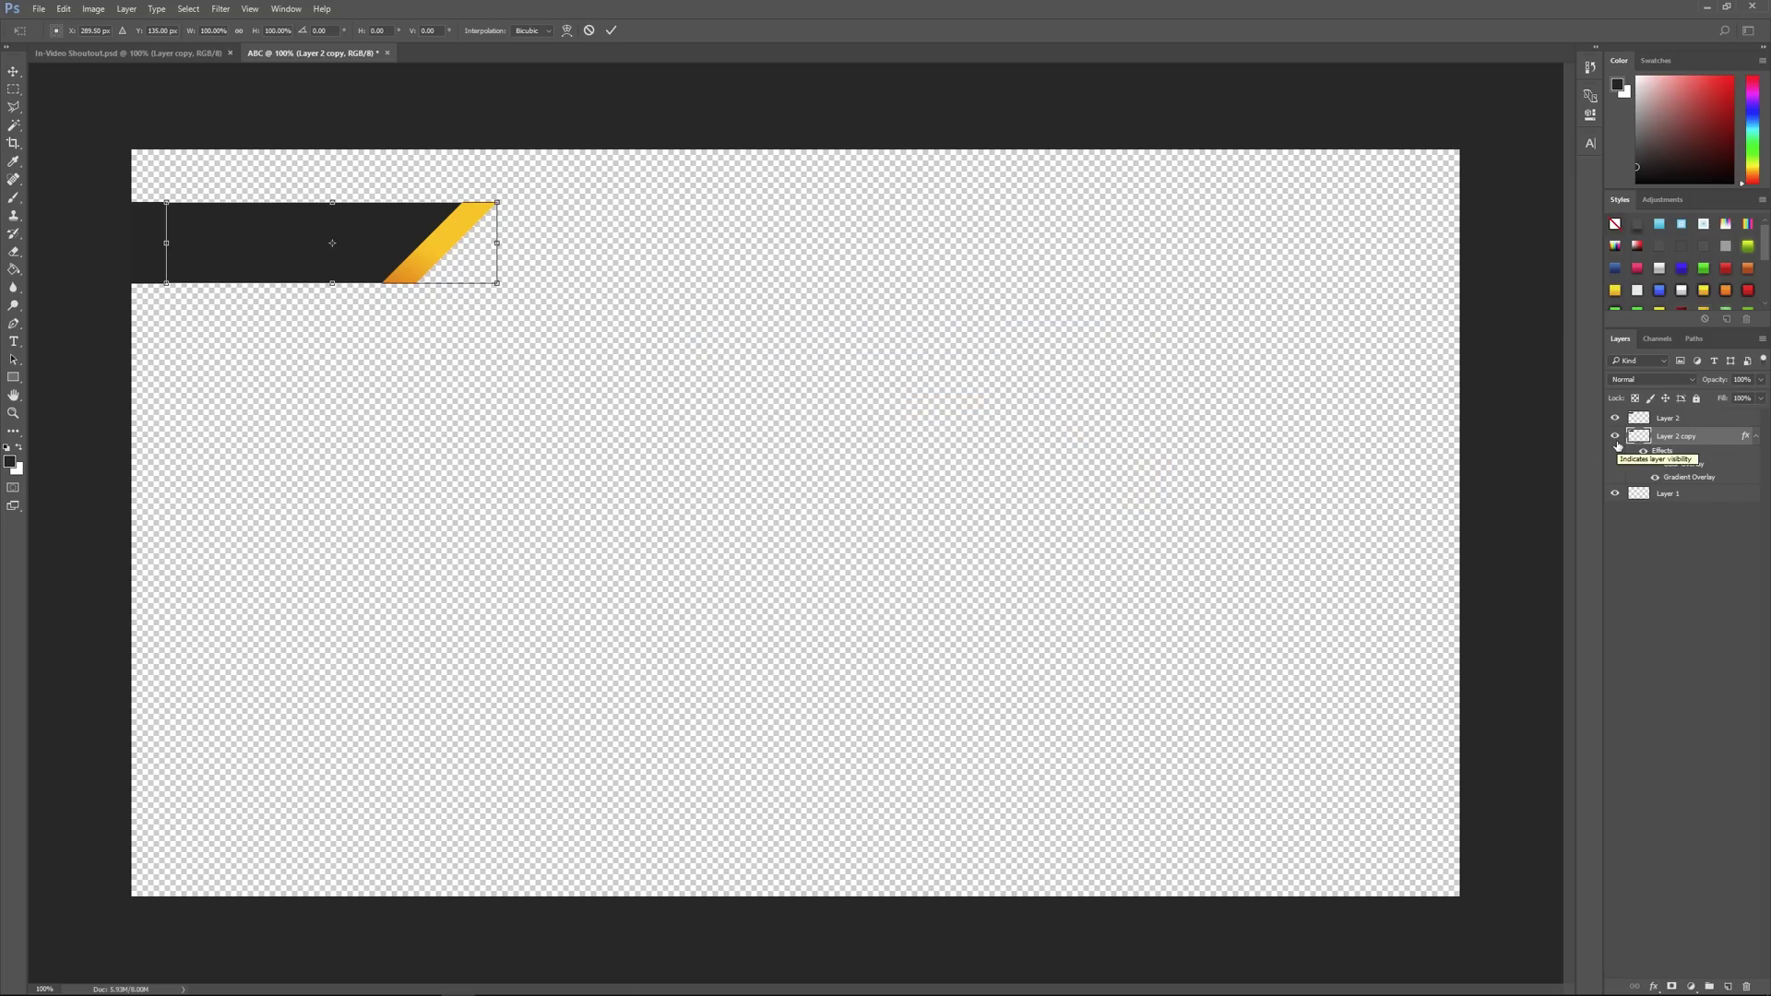
{"action": "key", "text": "shift+Left"}
{"action": "key", "text": "shift+Left"}
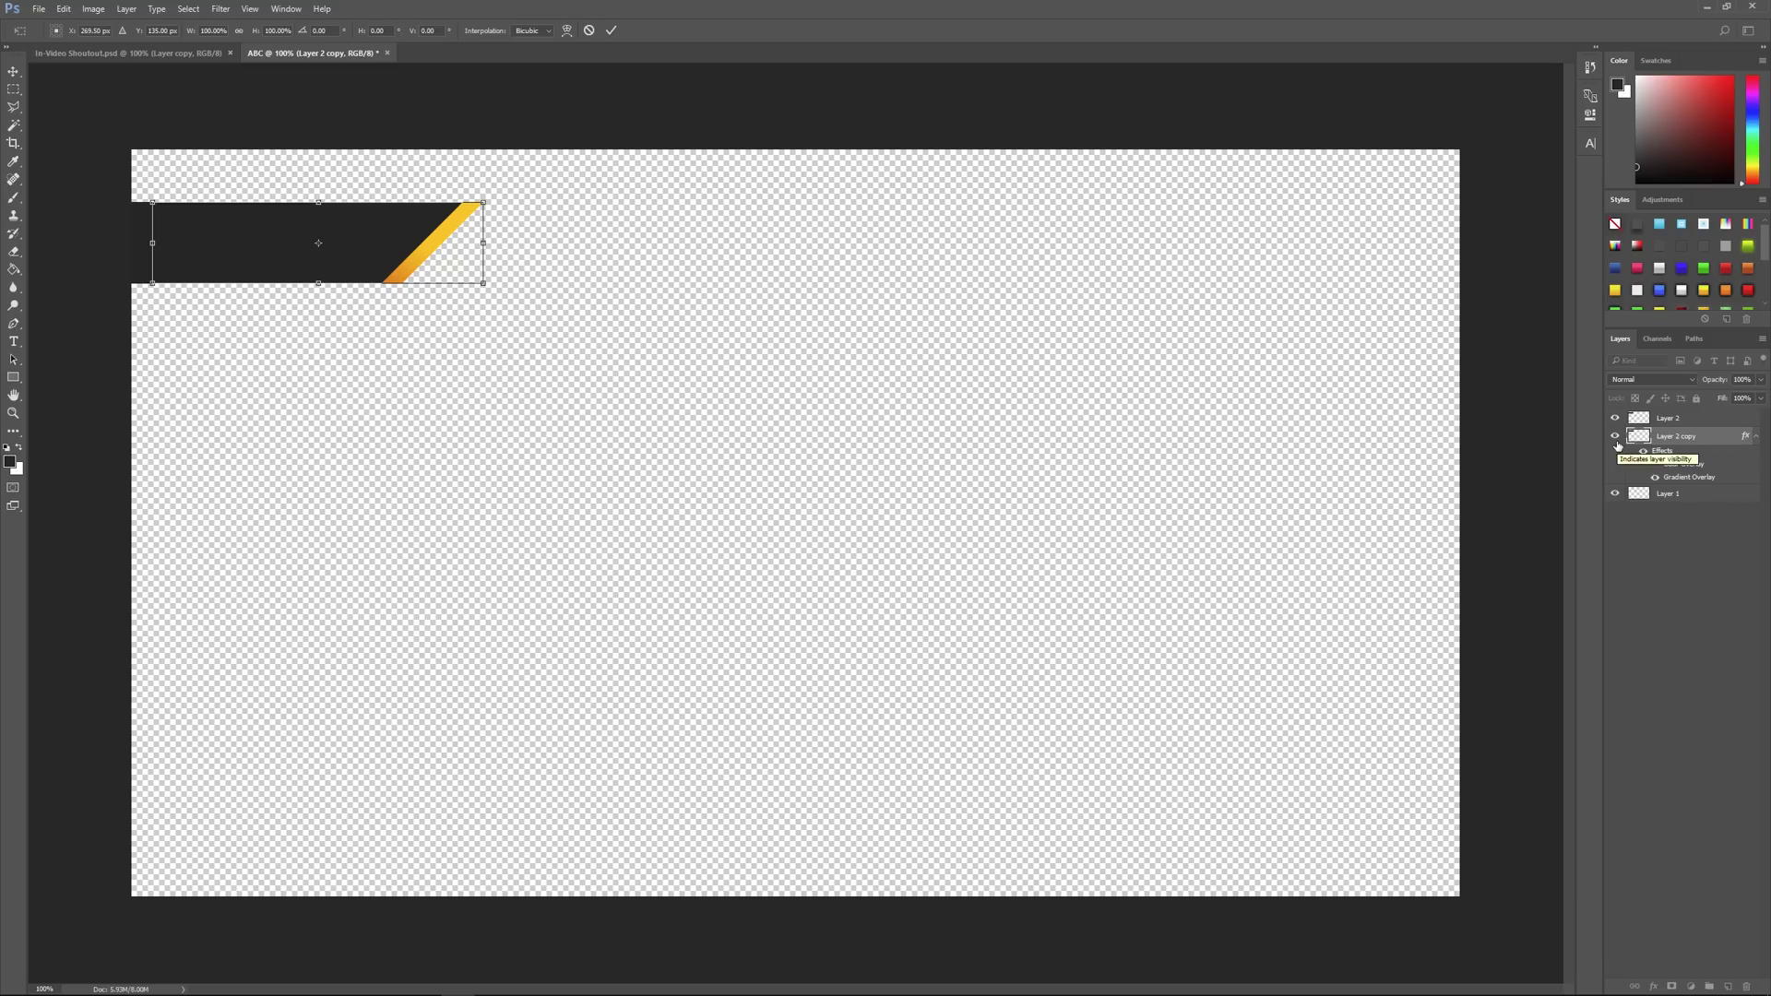
{"action": "left_click", "coordinate": [611, 31]}
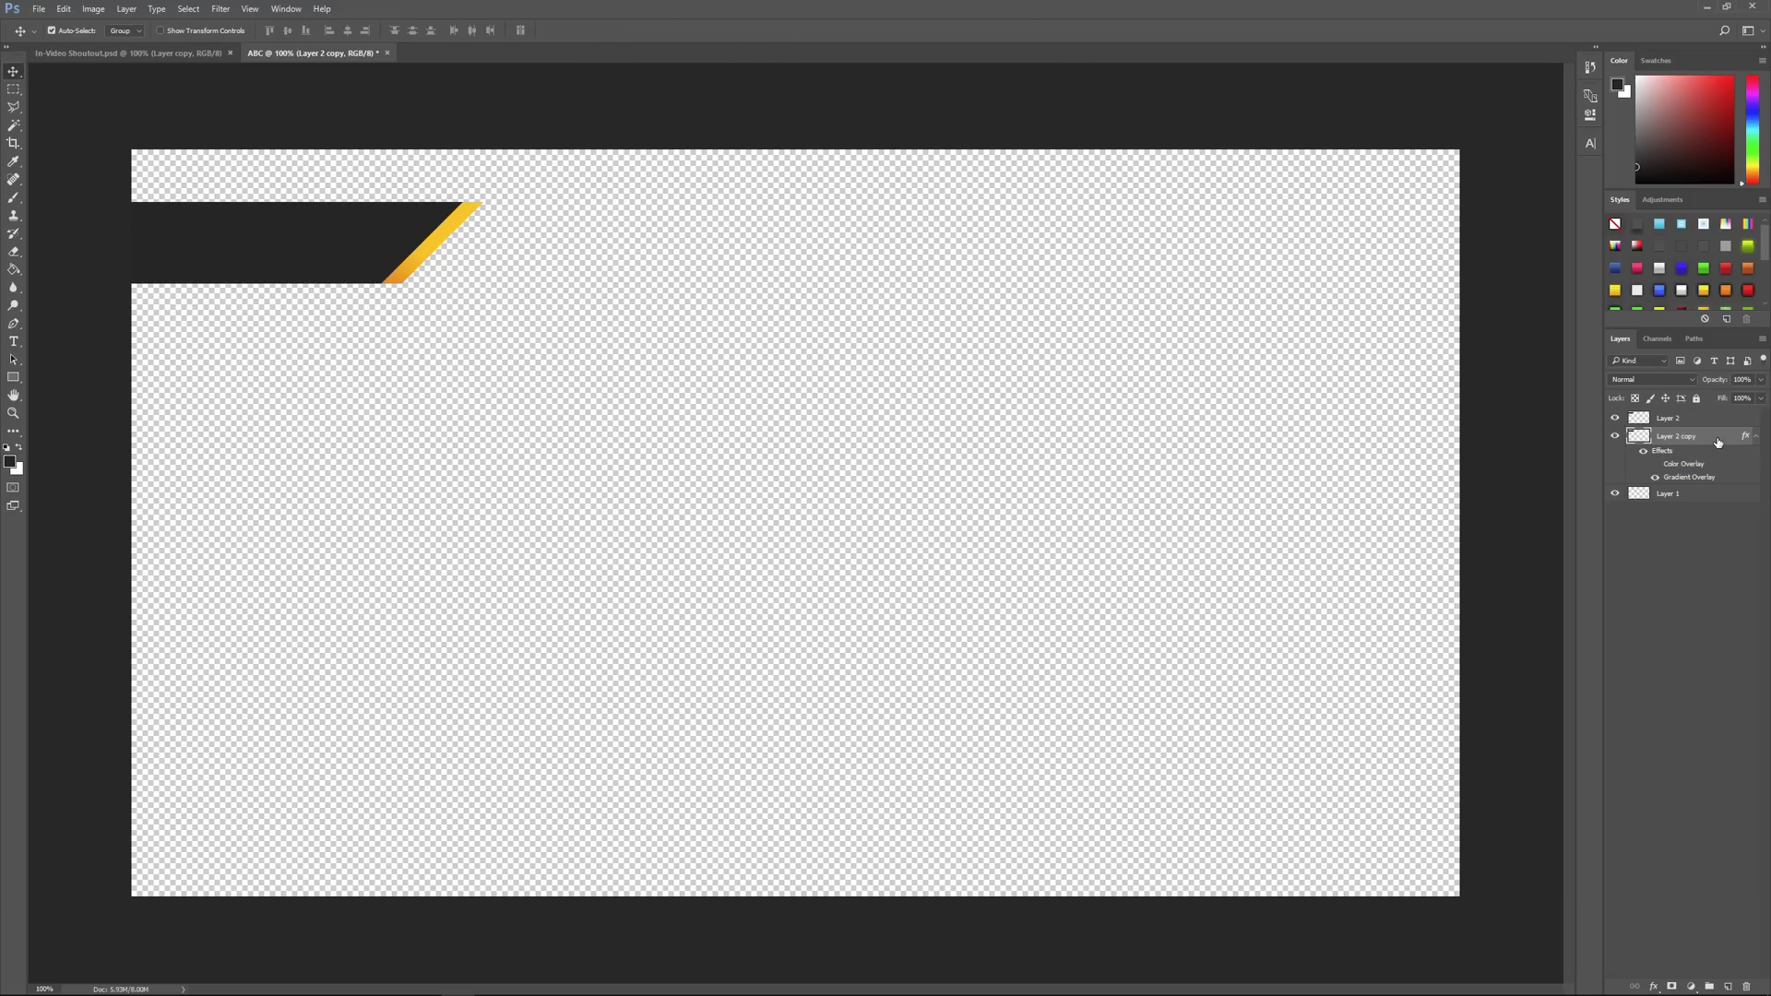
- Hide the dark banner, duplicate the gradient banner and move the duplicate 40 px left past the canvas edge
{"action": "left_click", "coordinate": [1614, 418]}
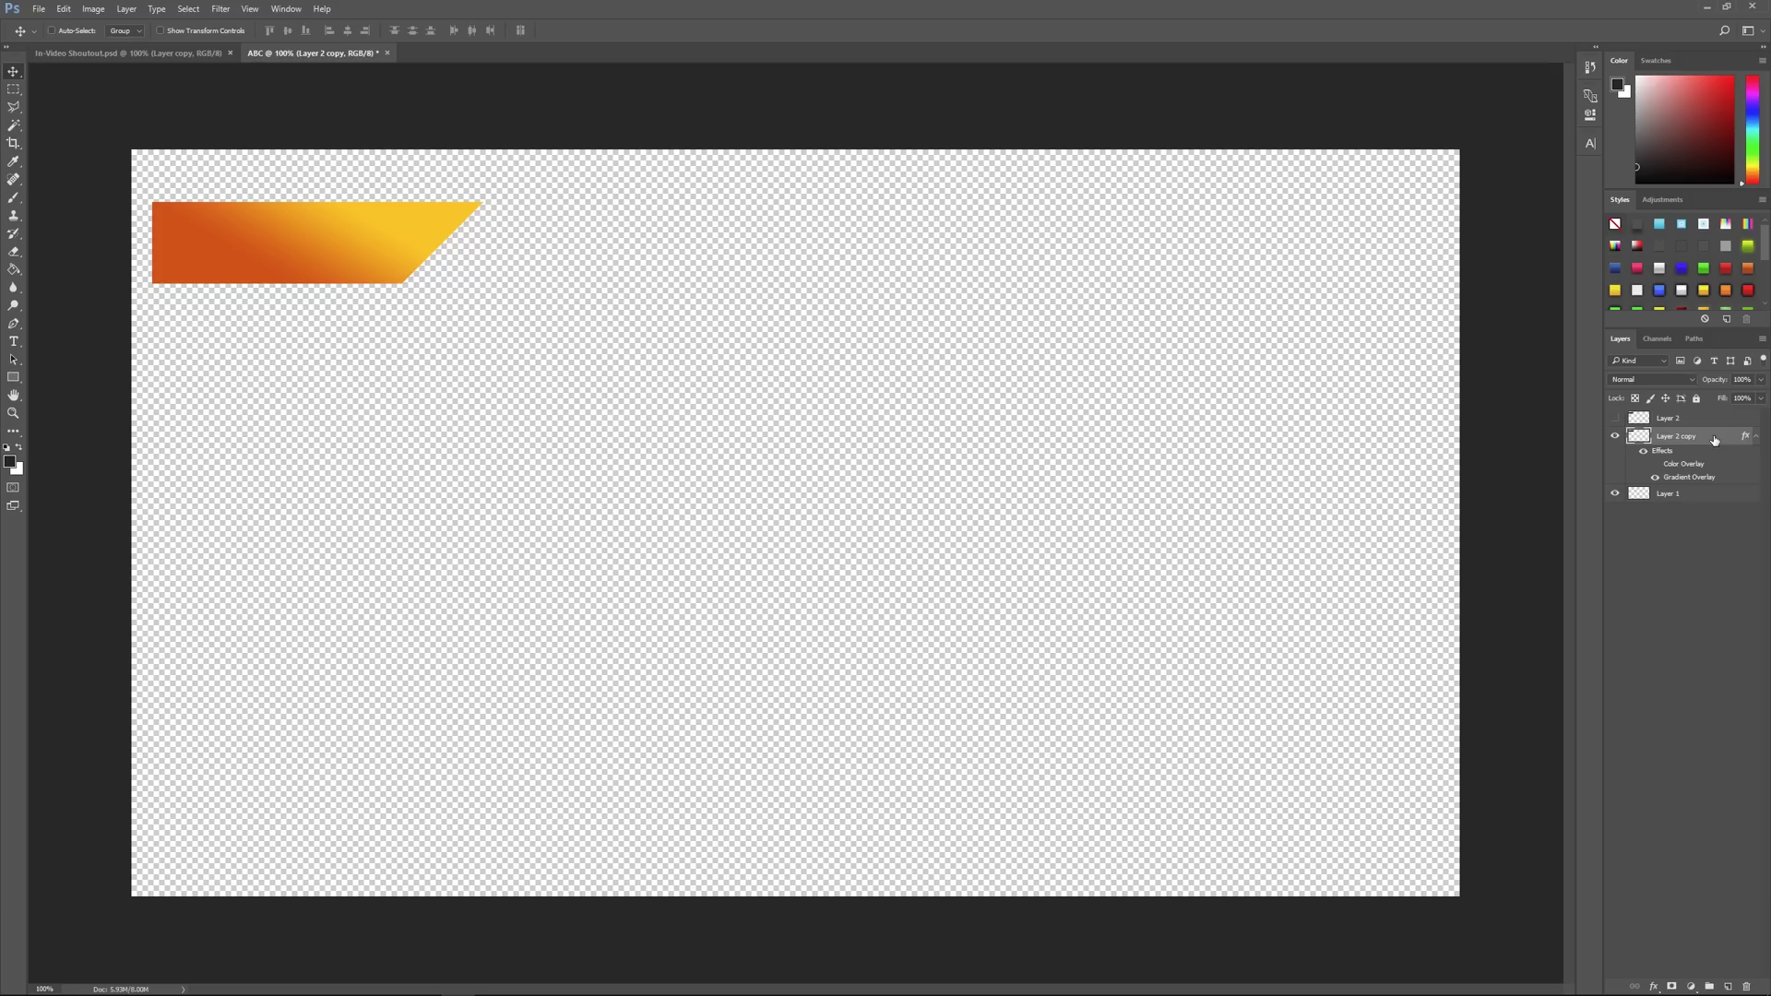
{"action": "key", "text": "ctrl+j"}
{"action": "key", "text": "ctrl+t"}
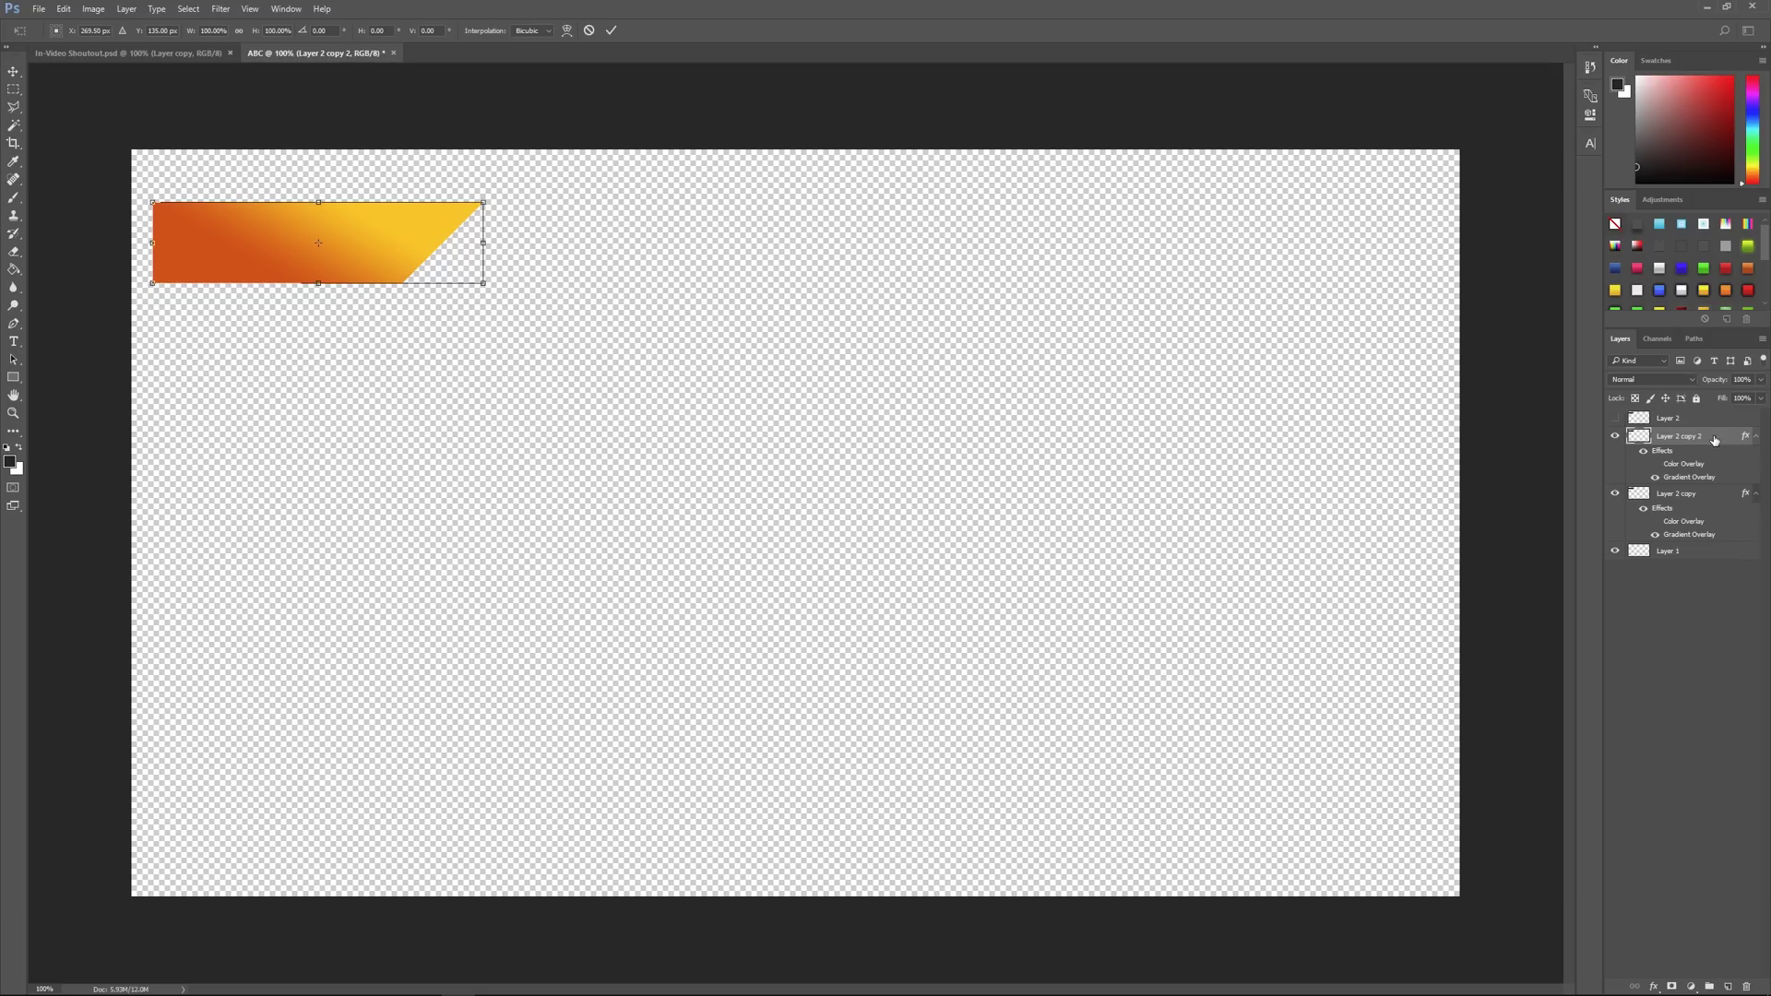
{"action": "key", "text": "shift+Left"}
{"action": "key", "text": "shift+Left"}
{"action": "key", "text": "shift+Left"}
{"action": "key", "text": "shift+Left"}
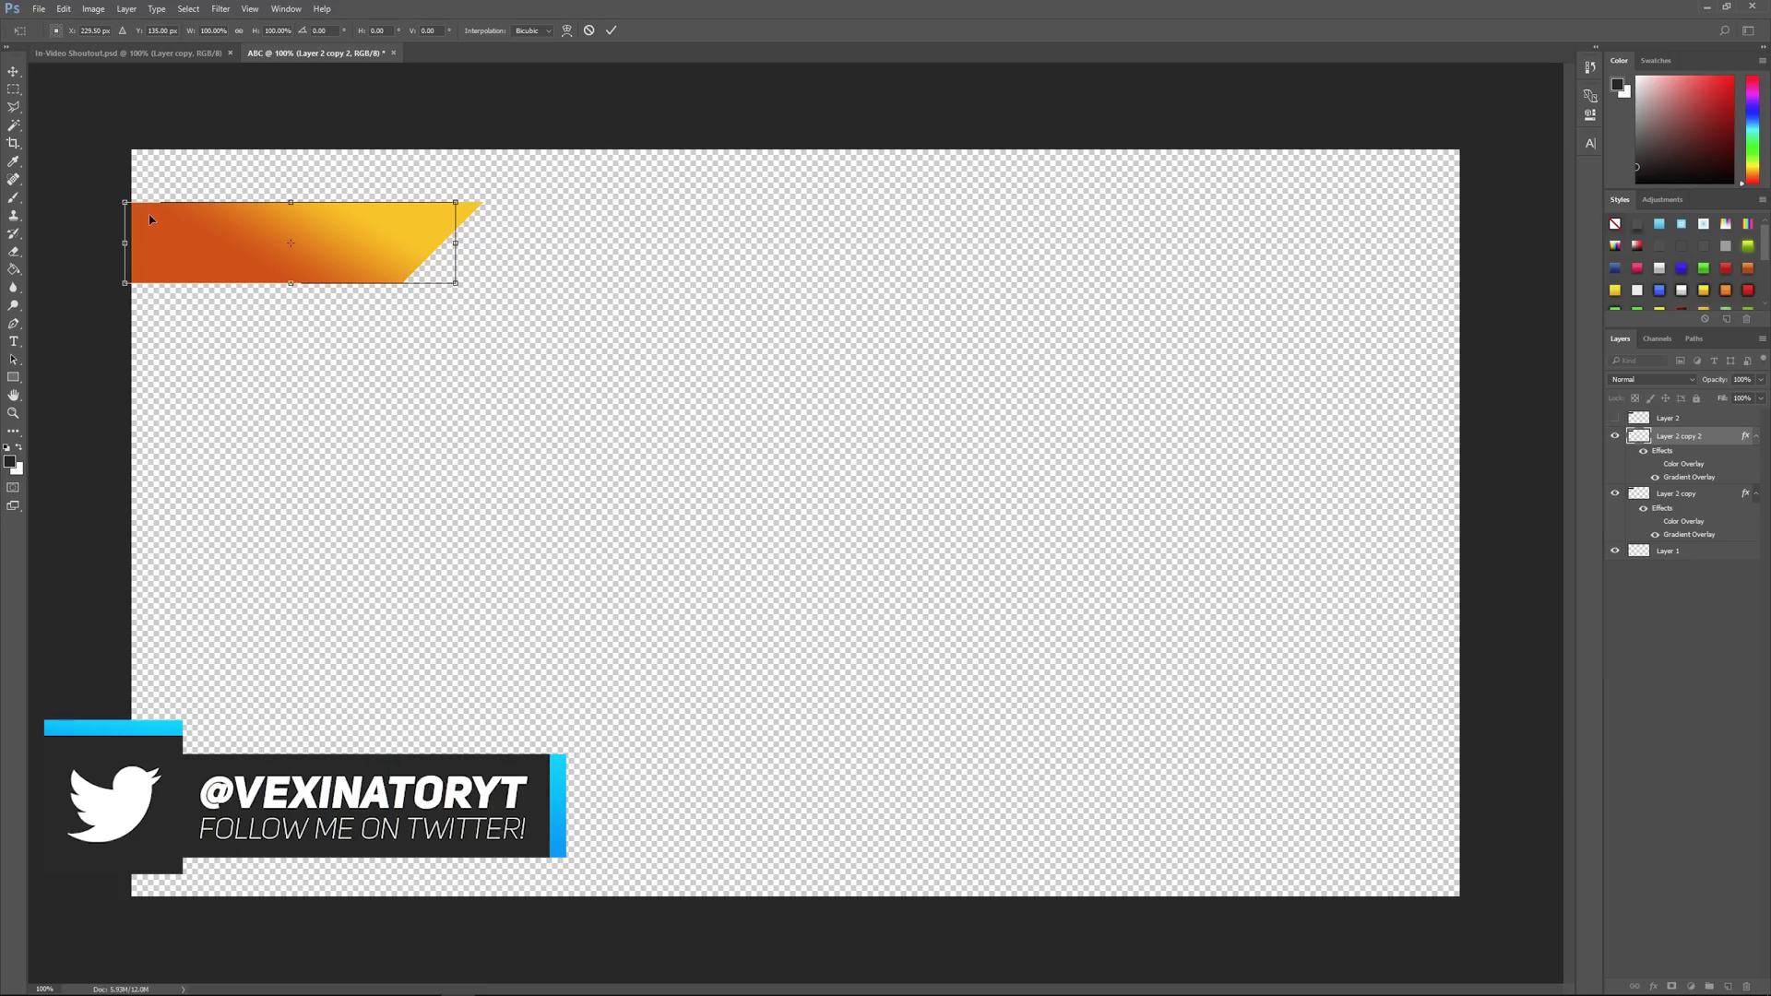
{"action": "left_click", "coordinate": [610, 31]}
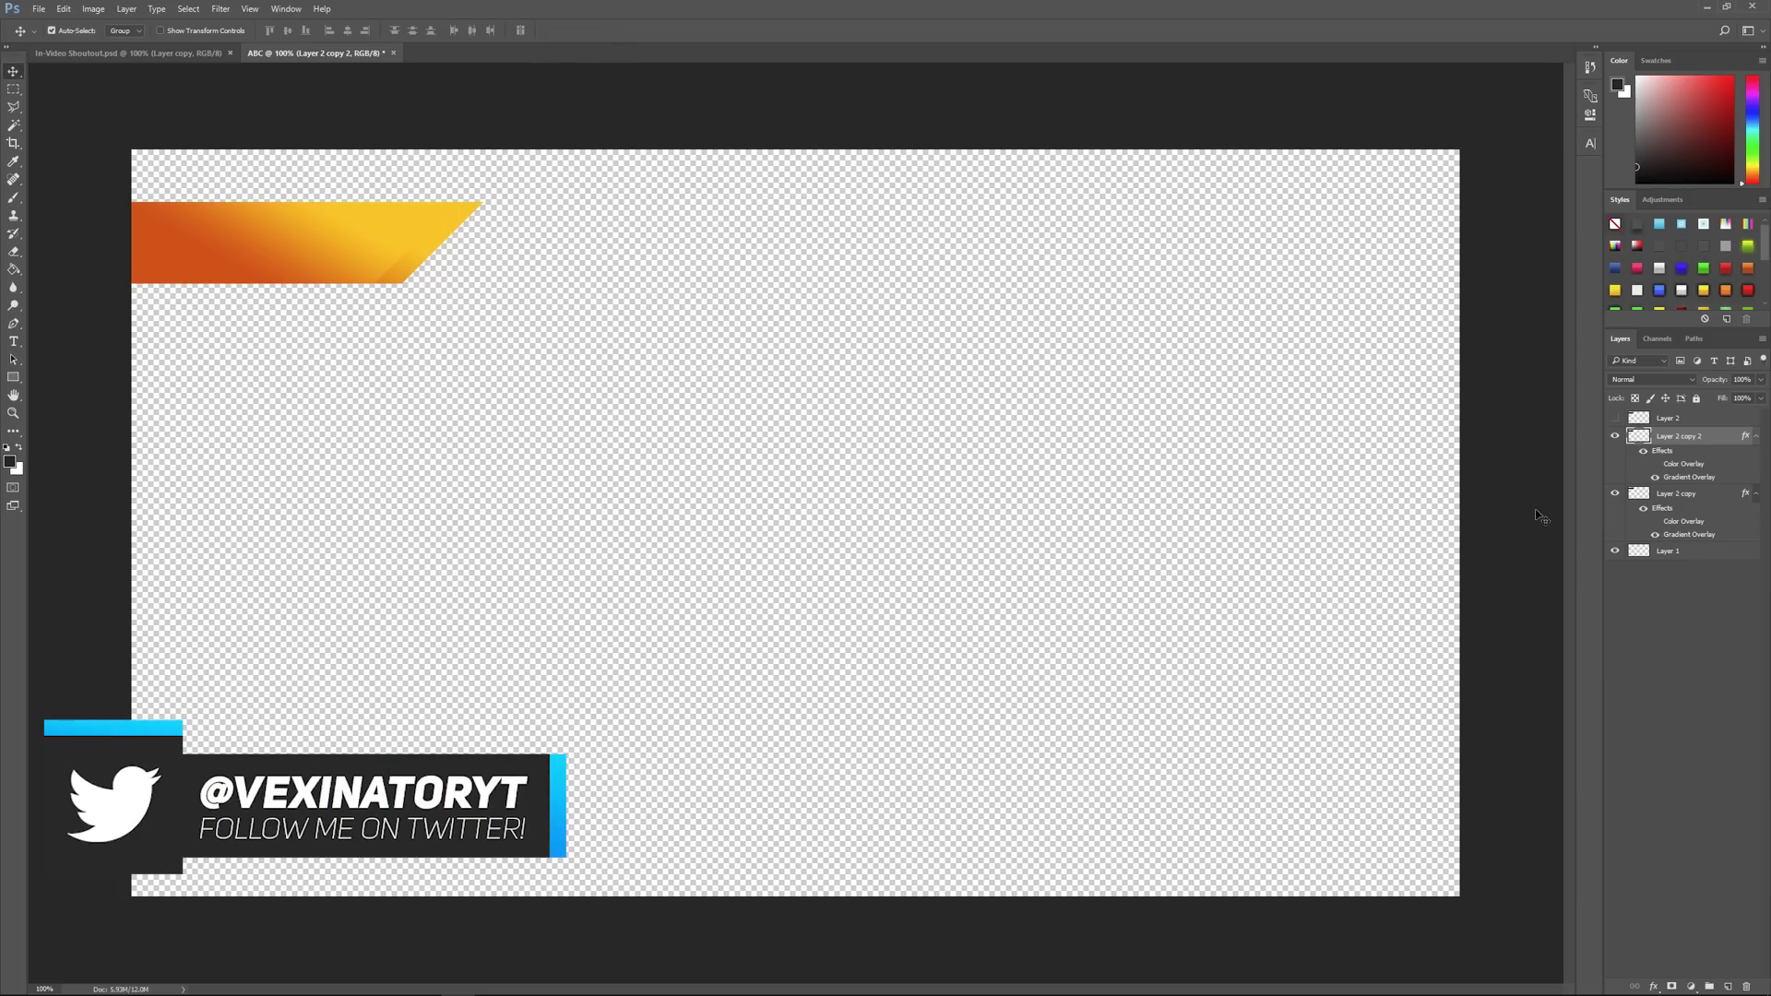
- Merge the two gradient banner layers into one and show the dark banner again
{"action": "right_click", "coordinate": [1719, 429]}
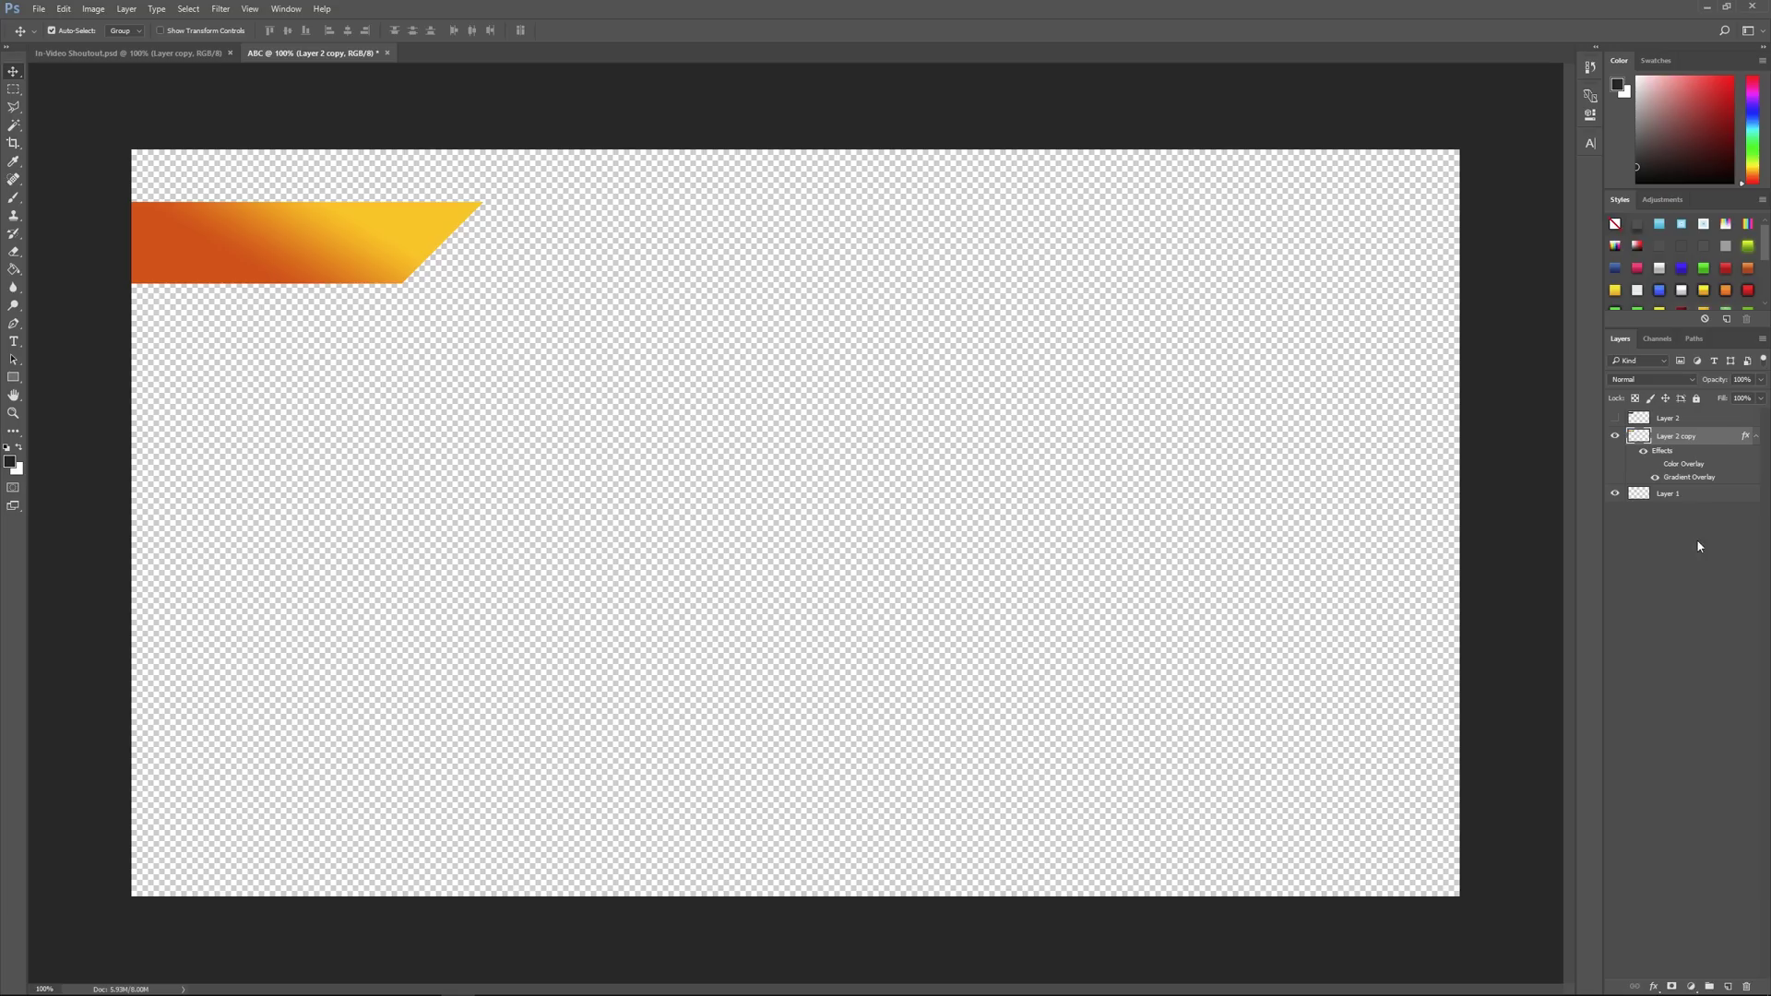
{"action": "left_click", "coordinate": [1616, 421]}
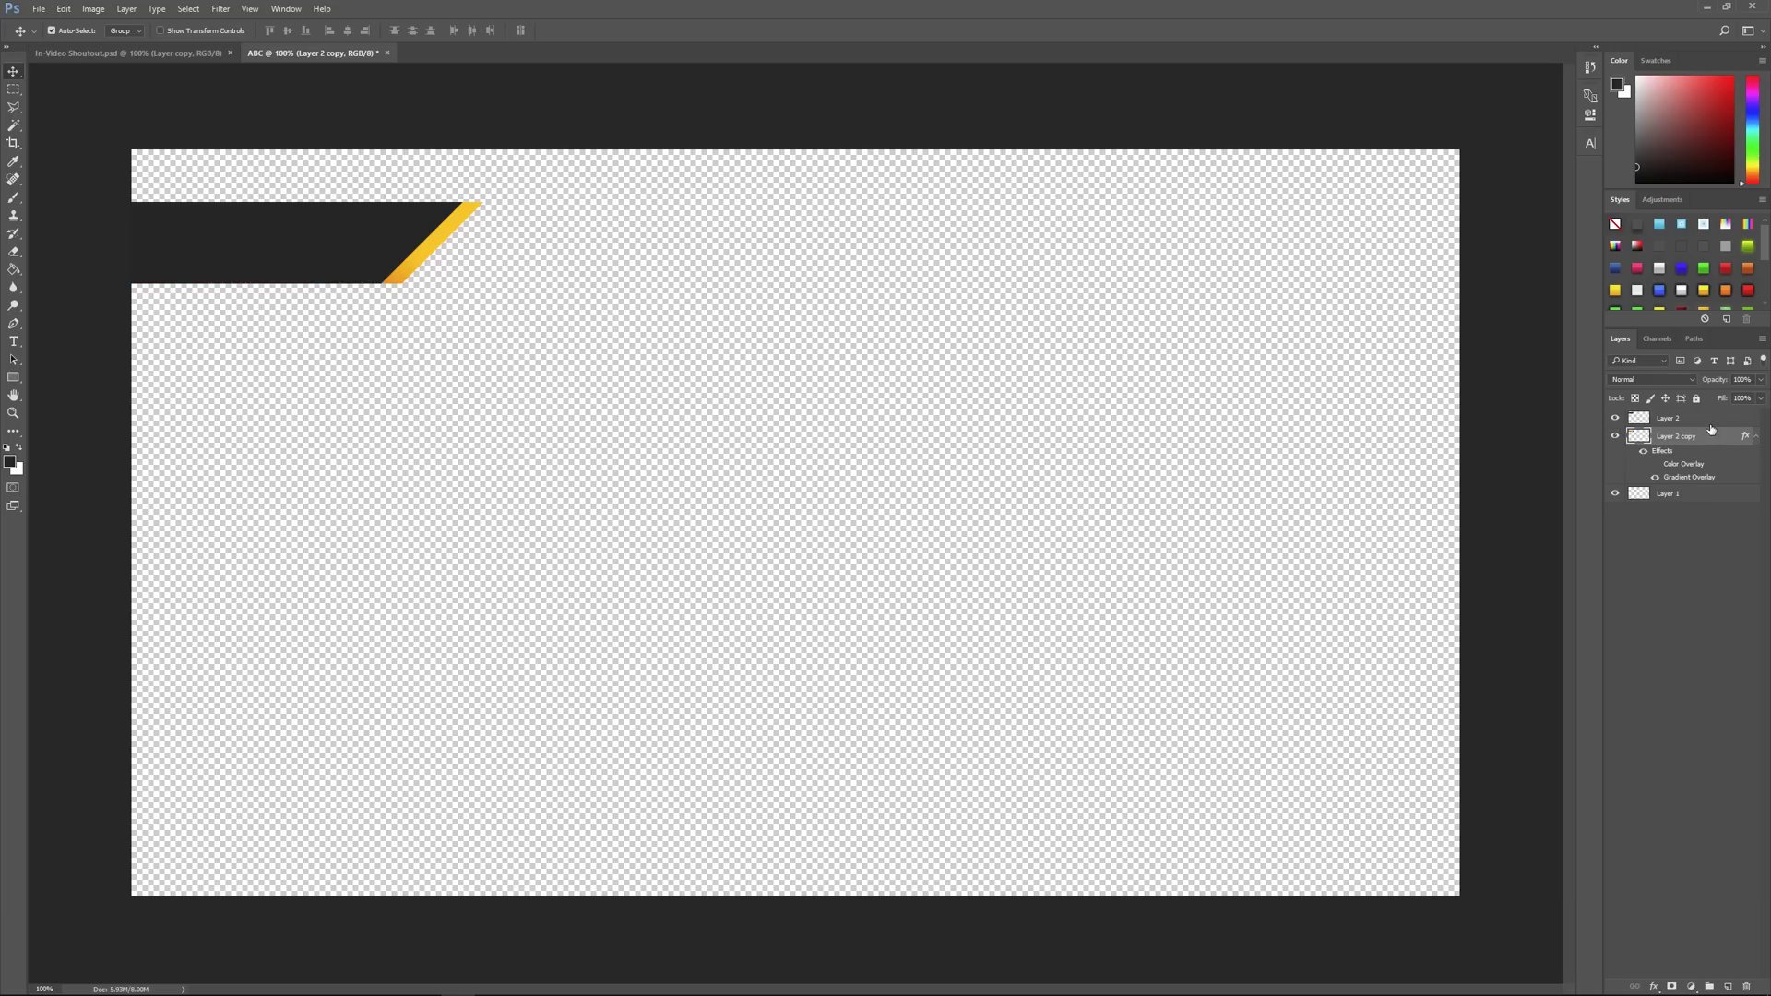
{"action": "left_click", "coordinate": [1761, 441]}
{"action": "left_click", "coordinate": [13, 342]}
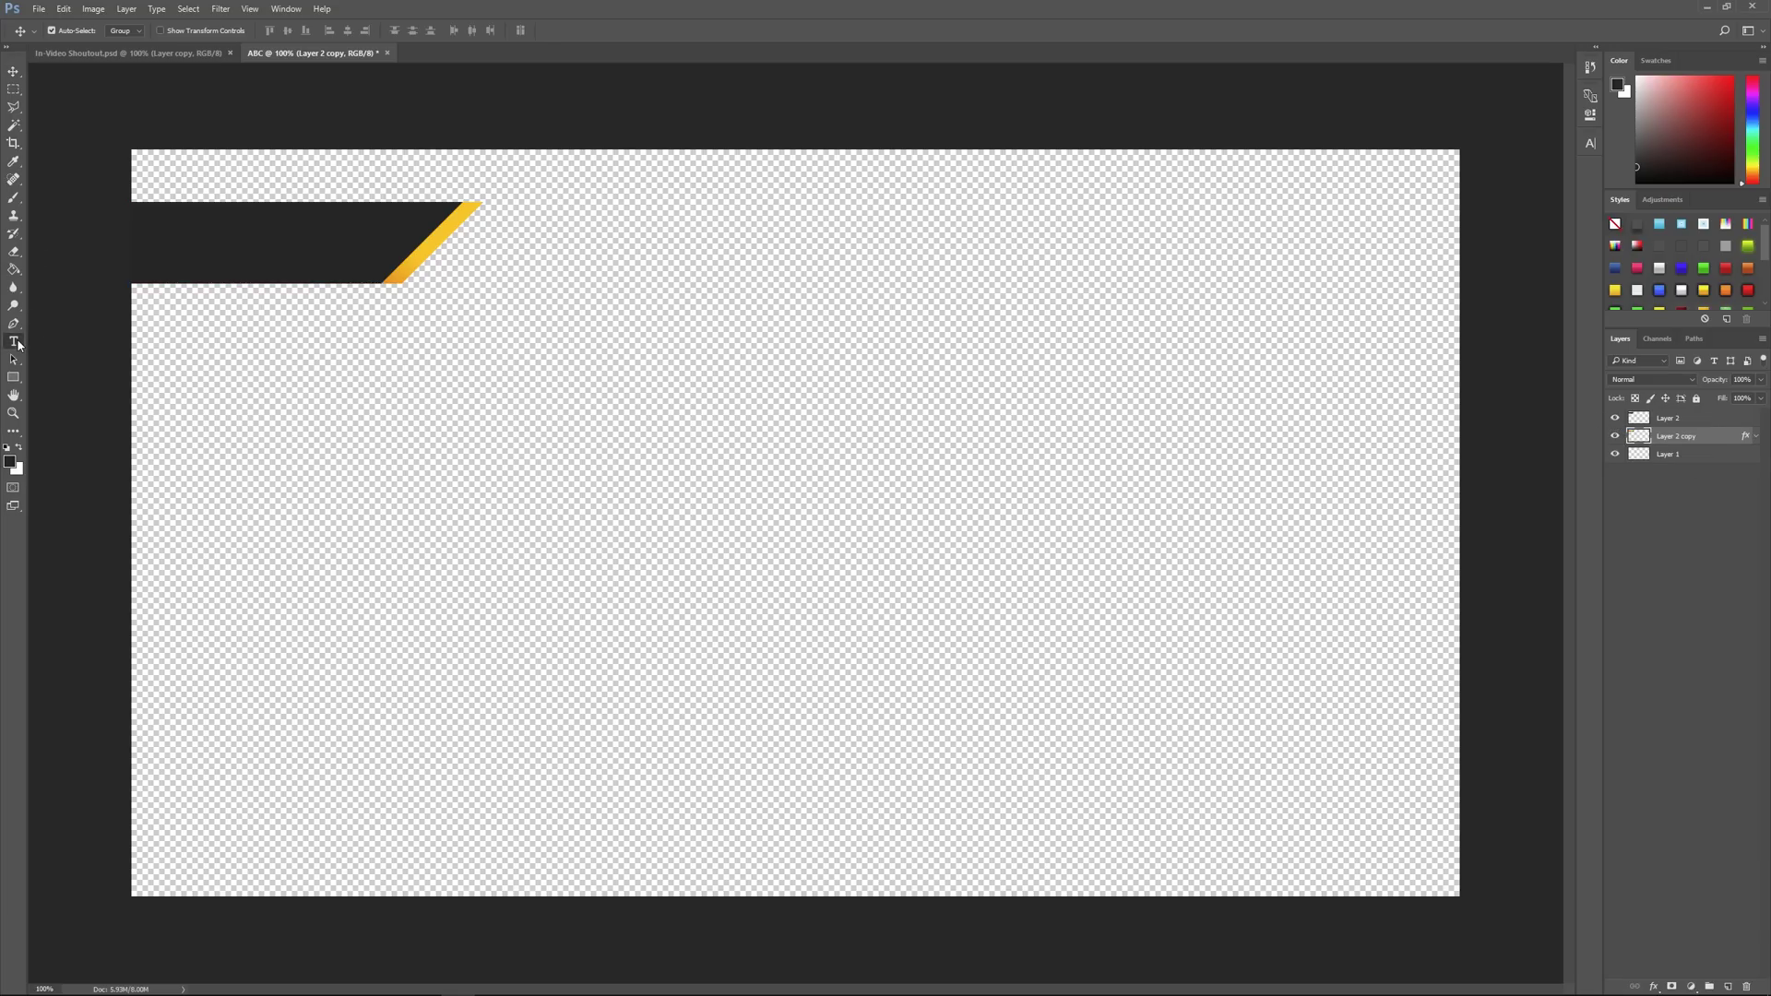
{"action": "left_click", "coordinate": [162, 225]}
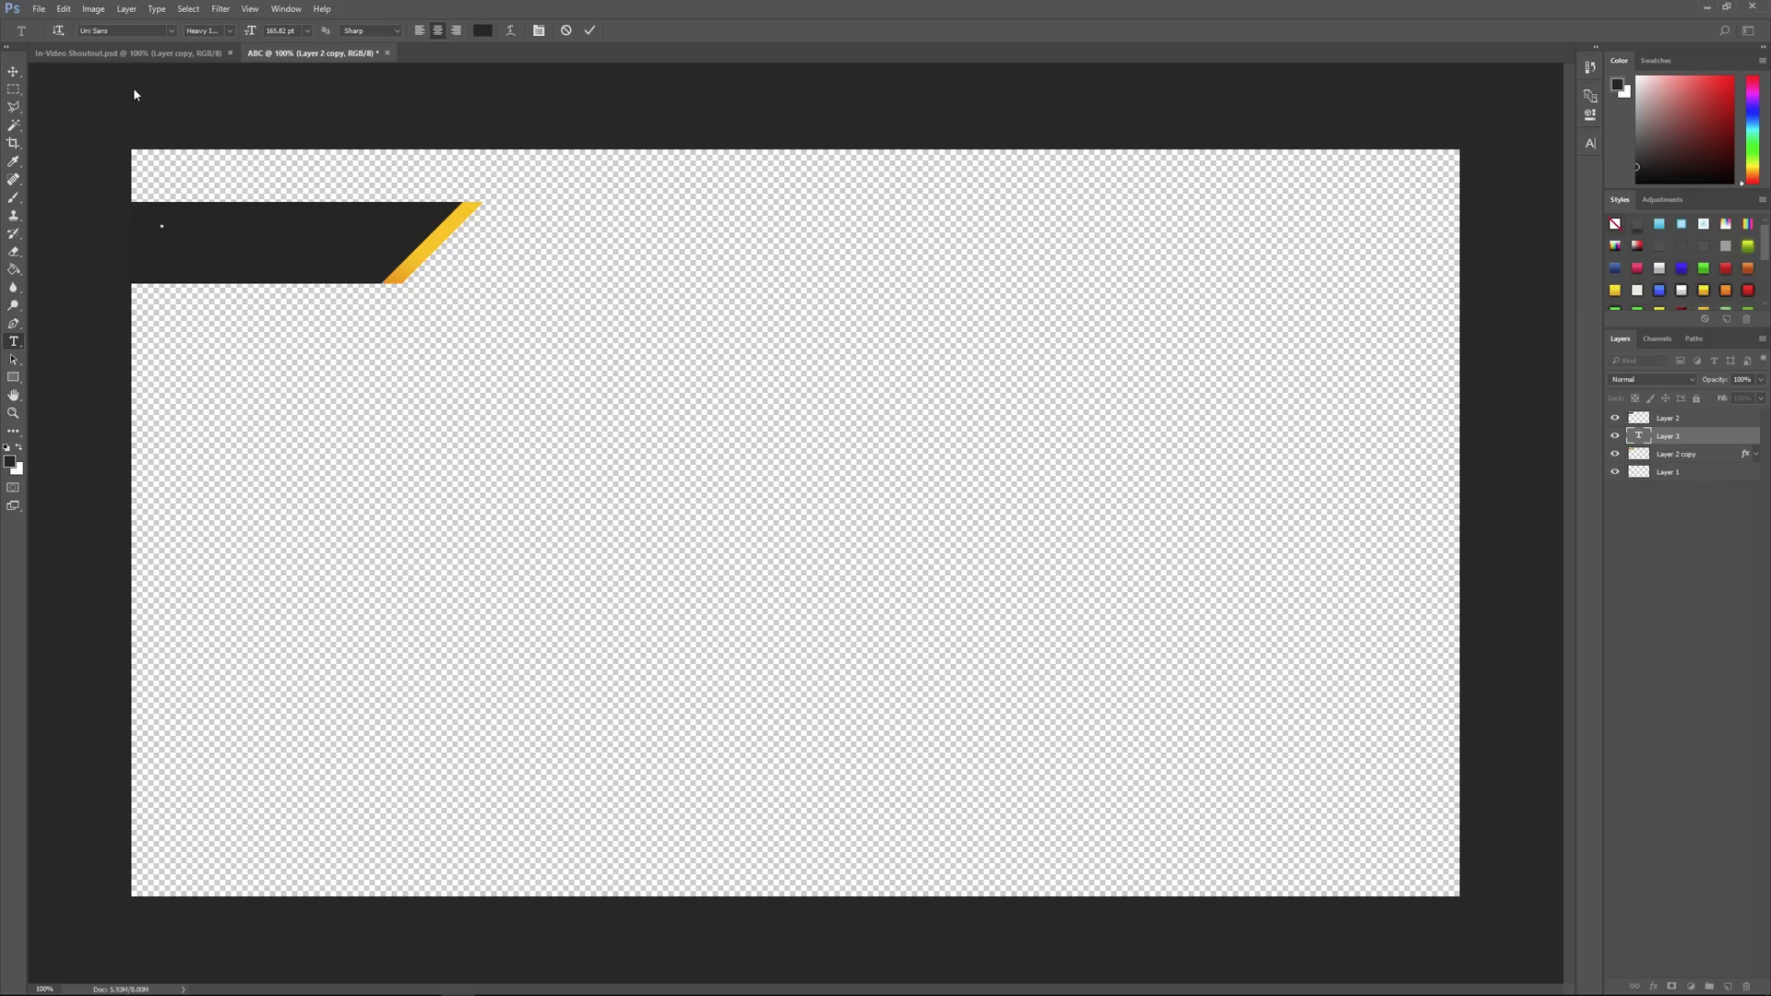
{"action": "type", "text": "@@"}
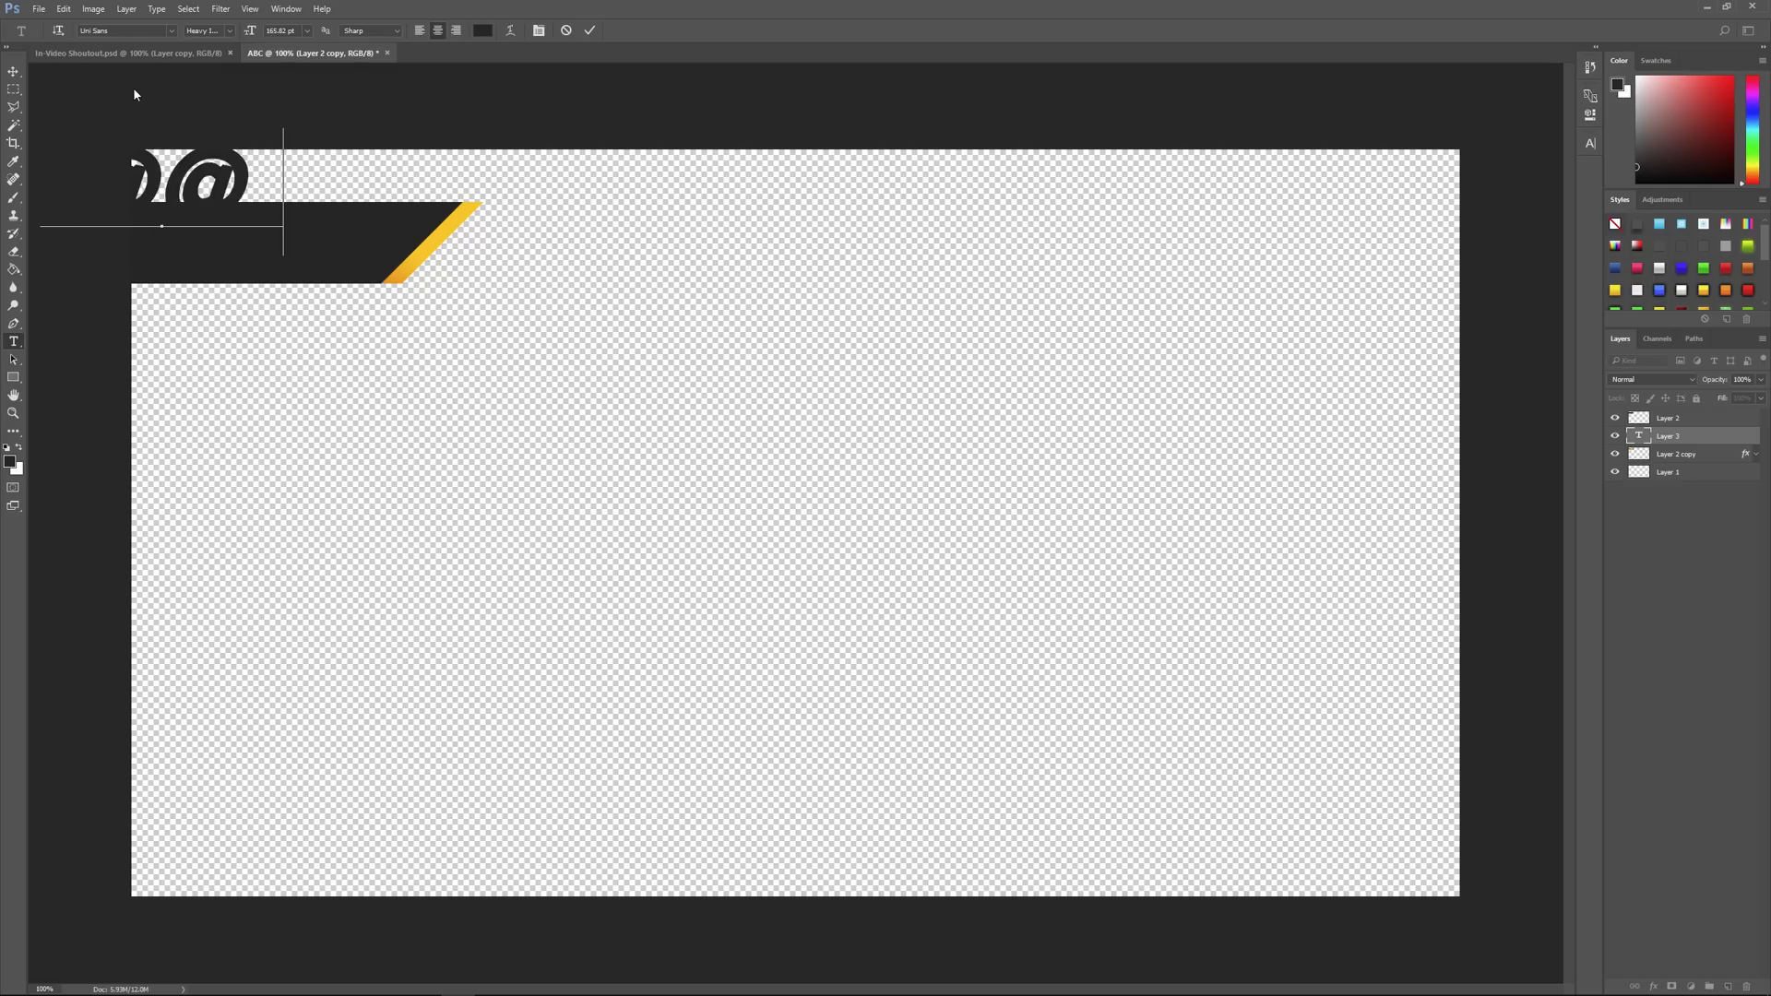
{"action": "type", "text": "A"}
{"action": "key", "text": "BackSpace"}
{"action": "key", "text": "BackSpace"}
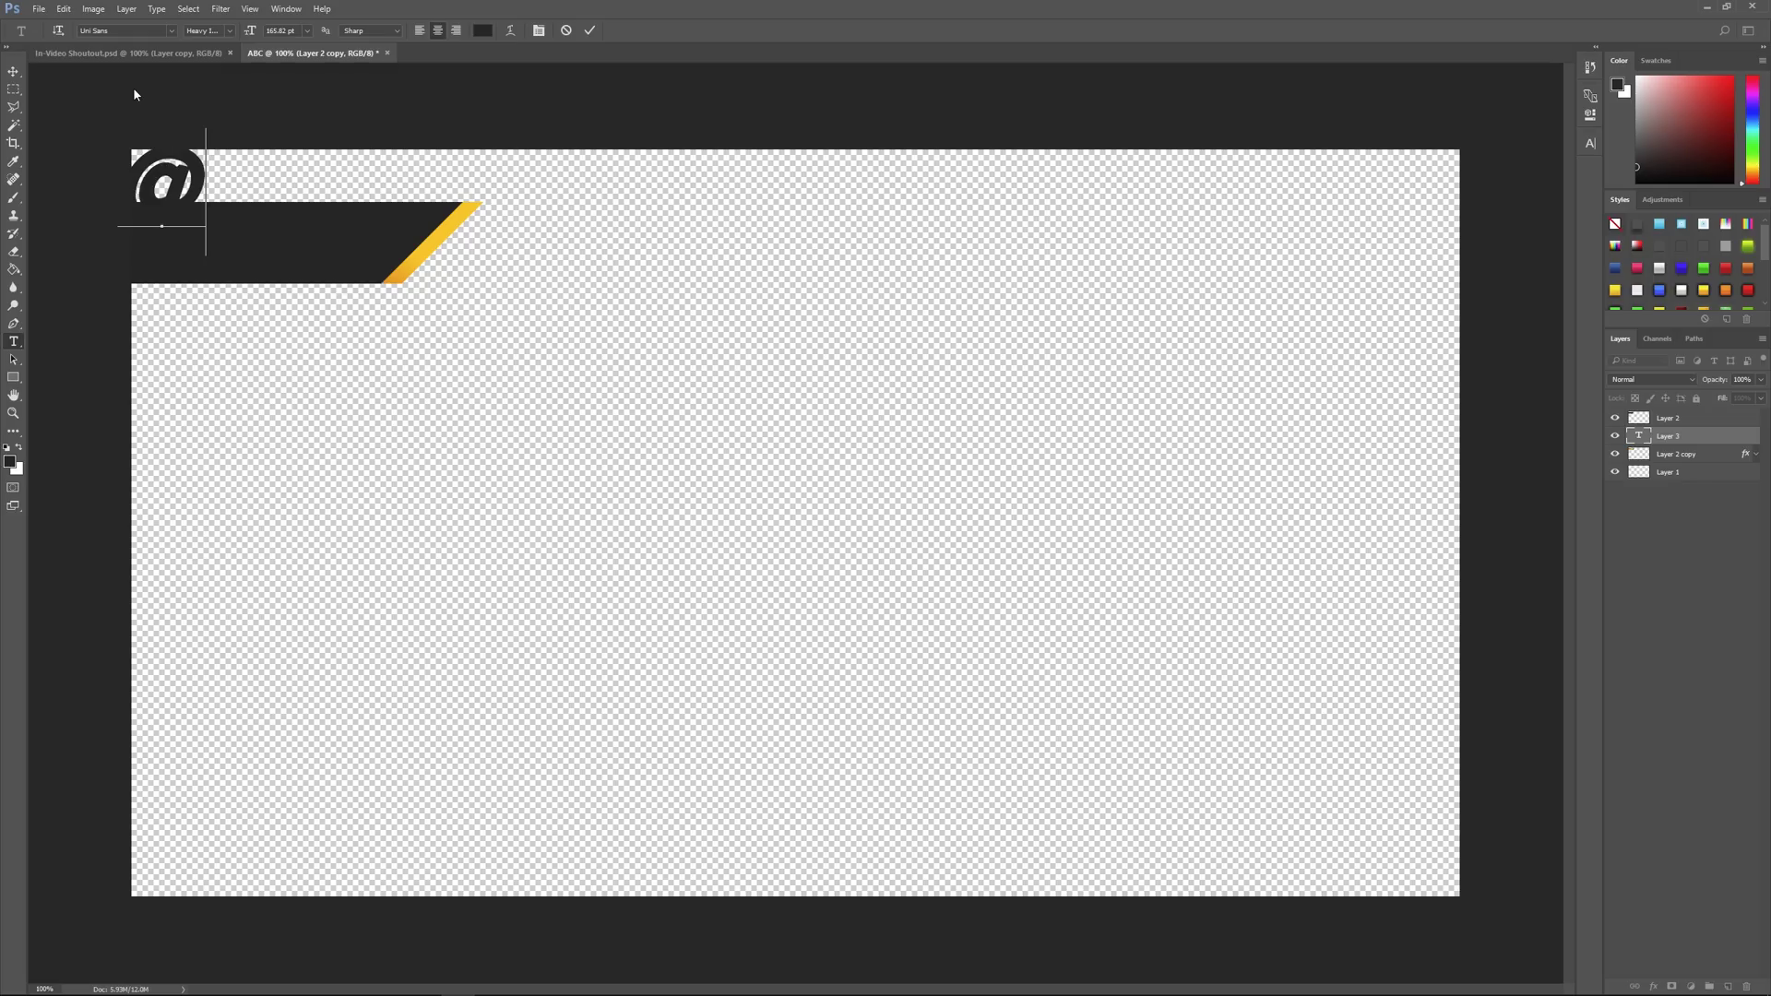
{"action": "type", "text": "YOURNAME"}
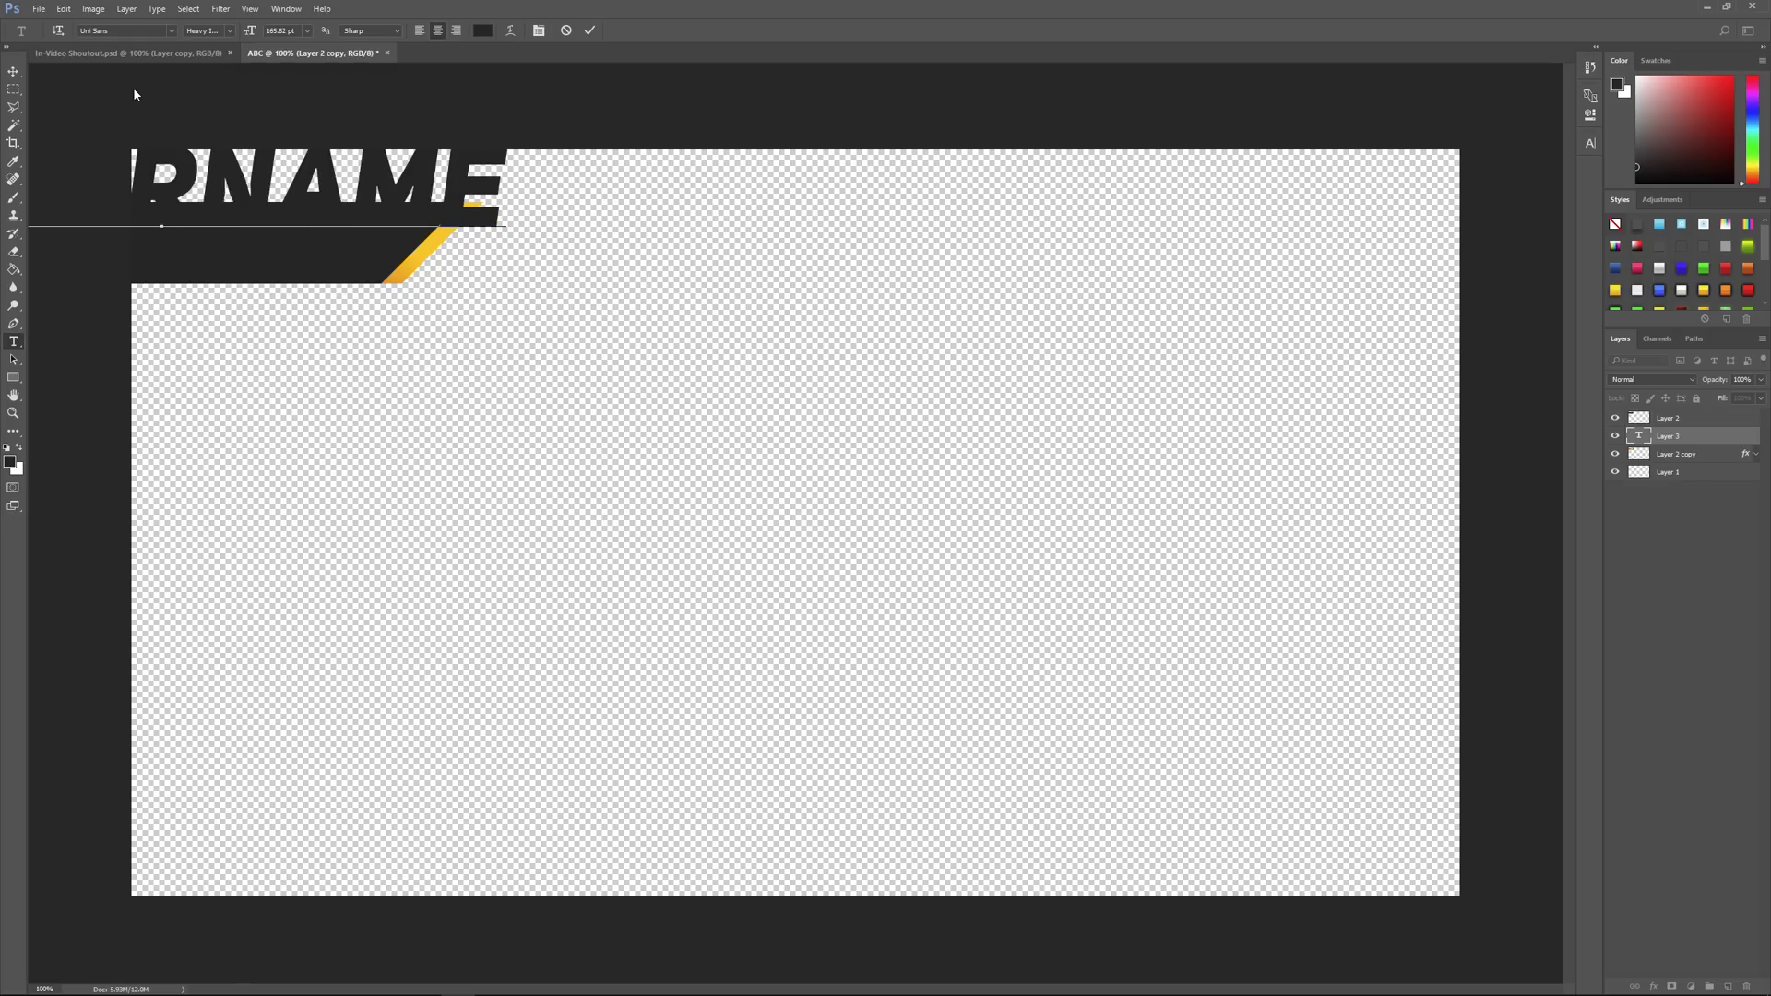
{"action": "left_click_drag", "start_coordinate": [443, 171], "coordinate": [897, 352]}
{"action": "key", "text": "ctrl+a"}
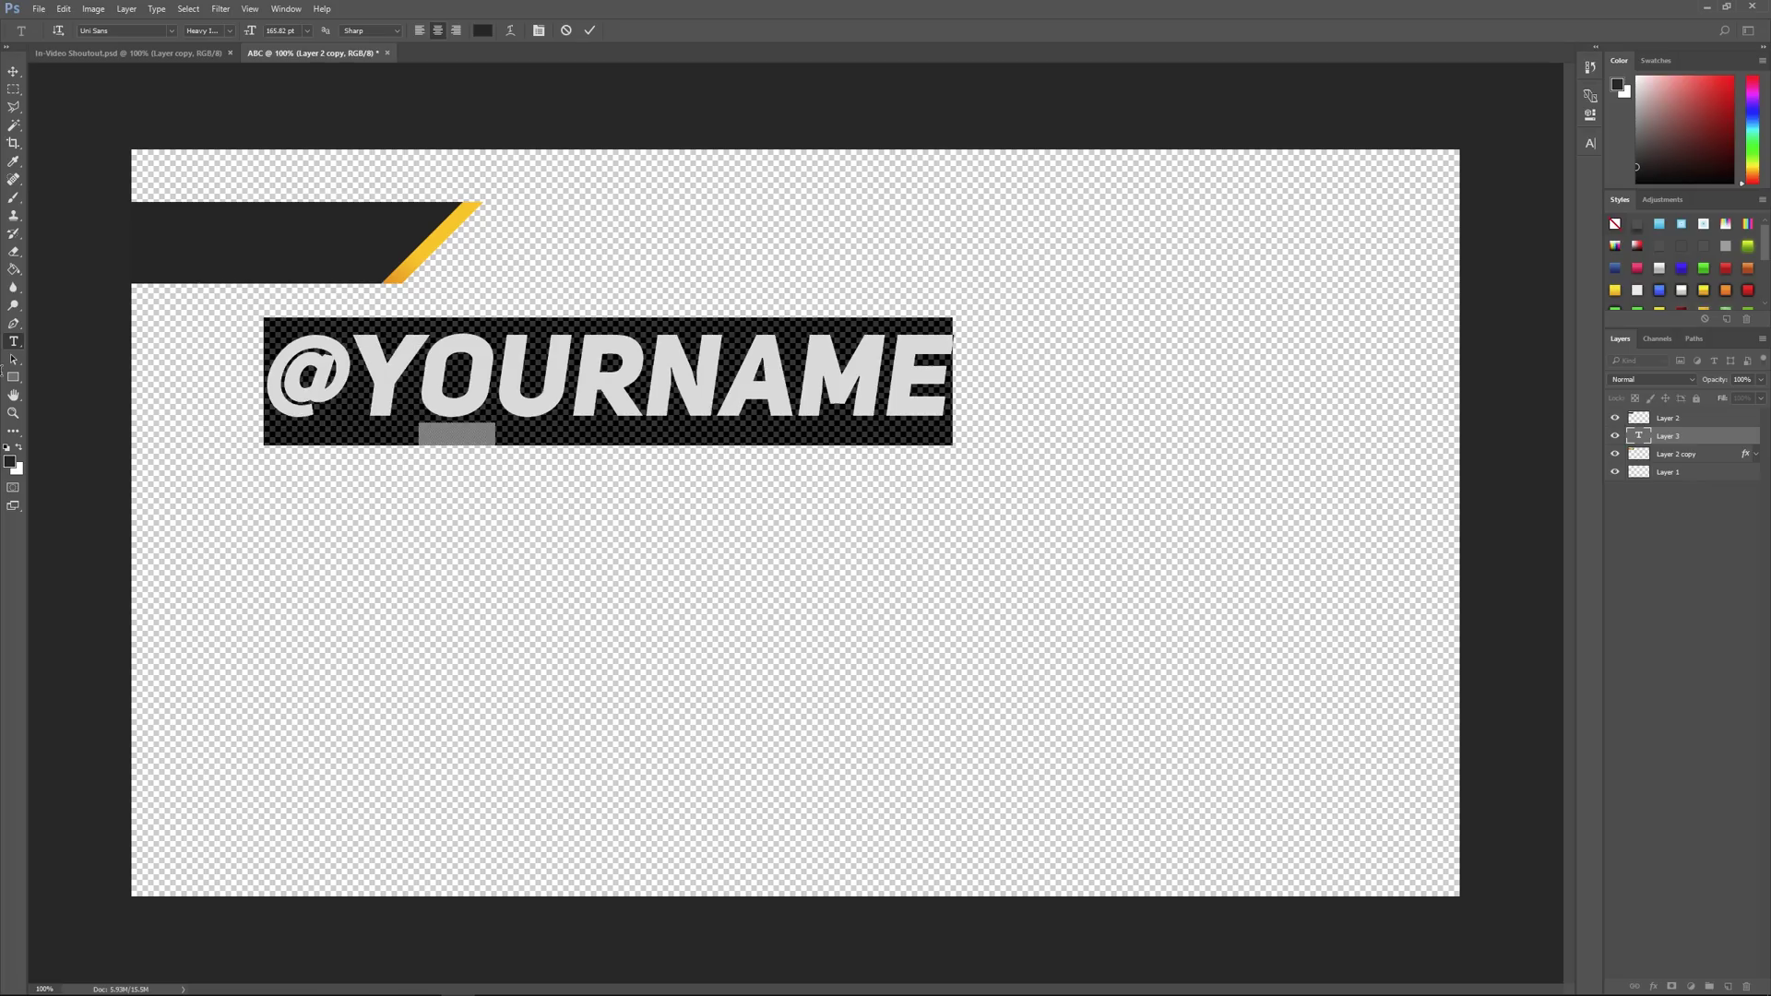
{"action": "left_click", "coordinate": [20, 448]}
{"action": "left_click", "coordinate": [722, 379]}
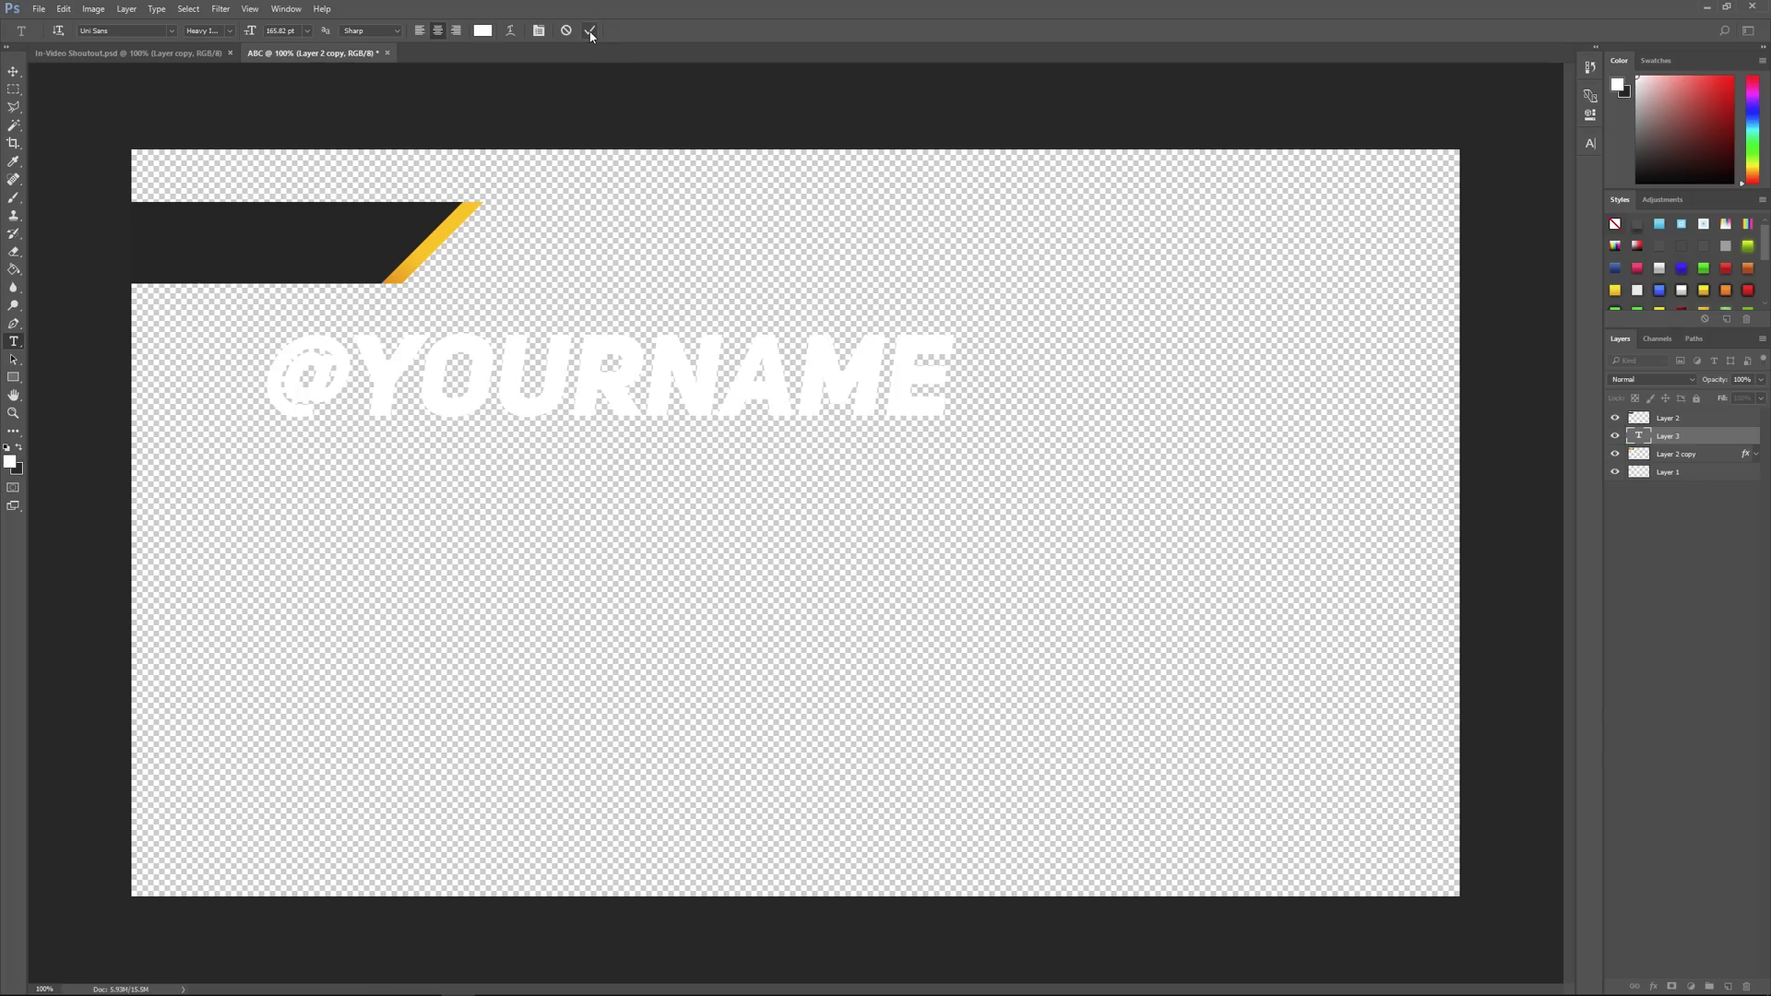
{"action": "left_click", "coordinate": [590, 31]}
{"action": "key", "text": "ctrl+t"}
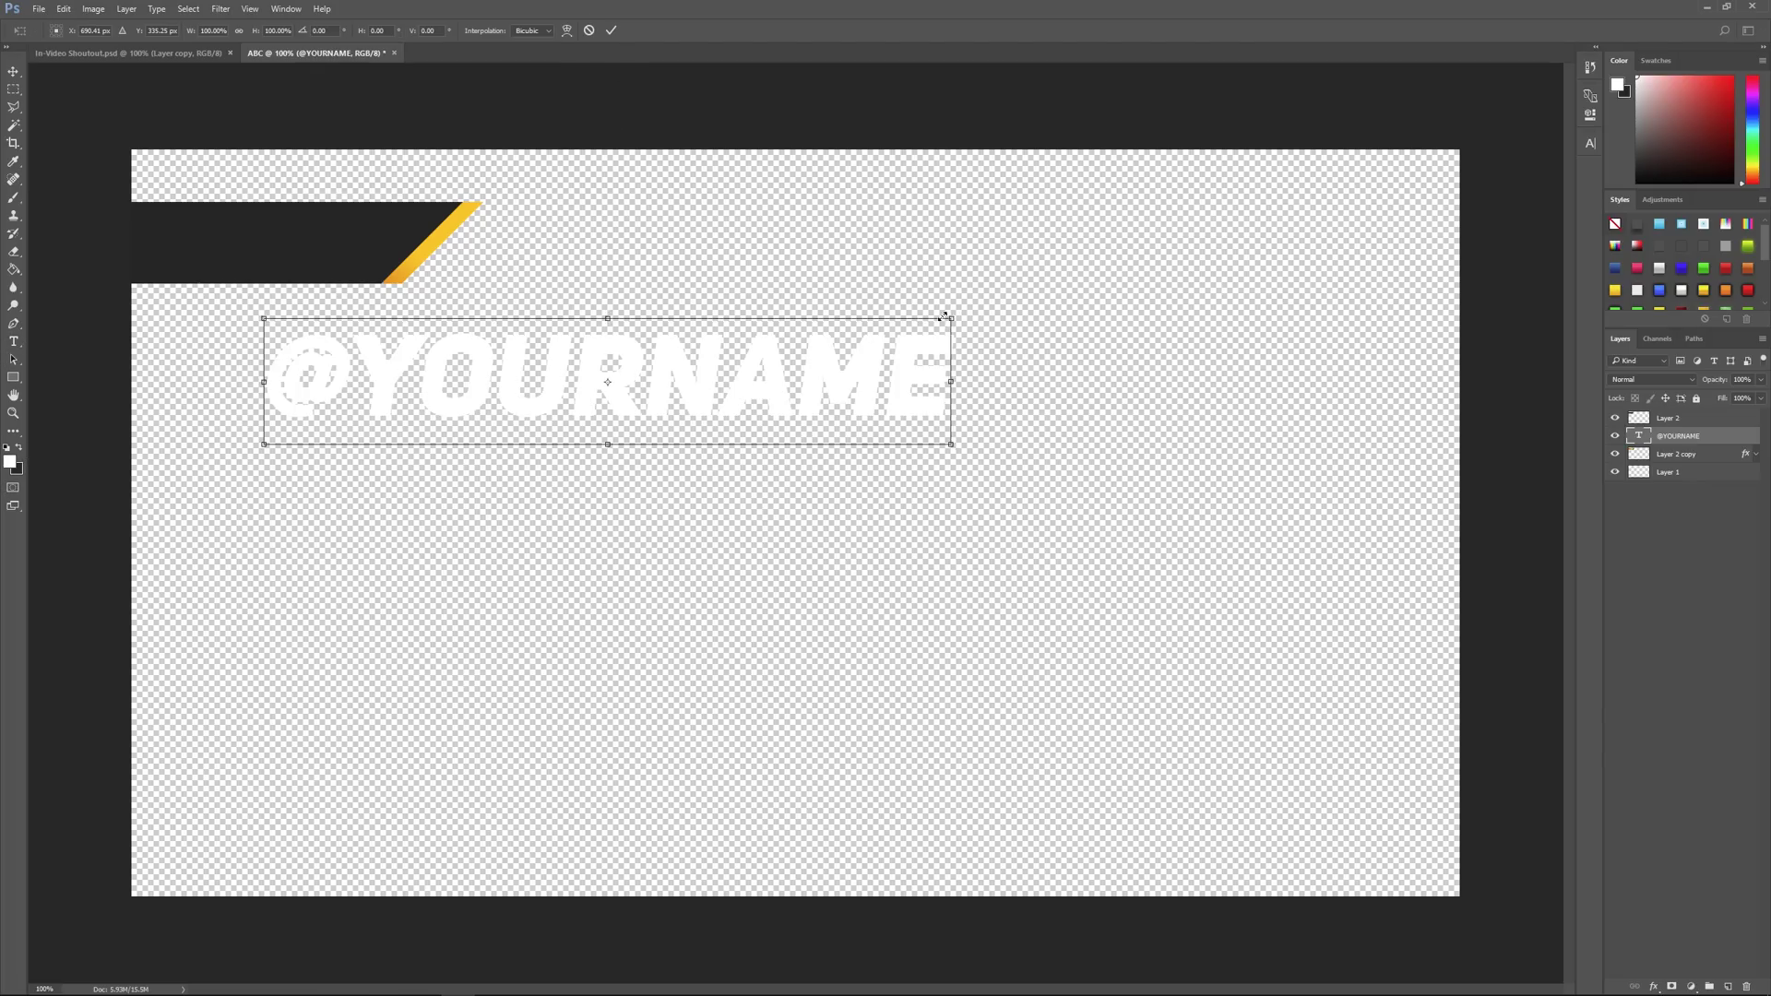
{"action": "left_click_drag", "start_coordinate": [953, 316], "coordinate": [399, 242]}
{"action": "left_click", "coordinate": [610, 32]}
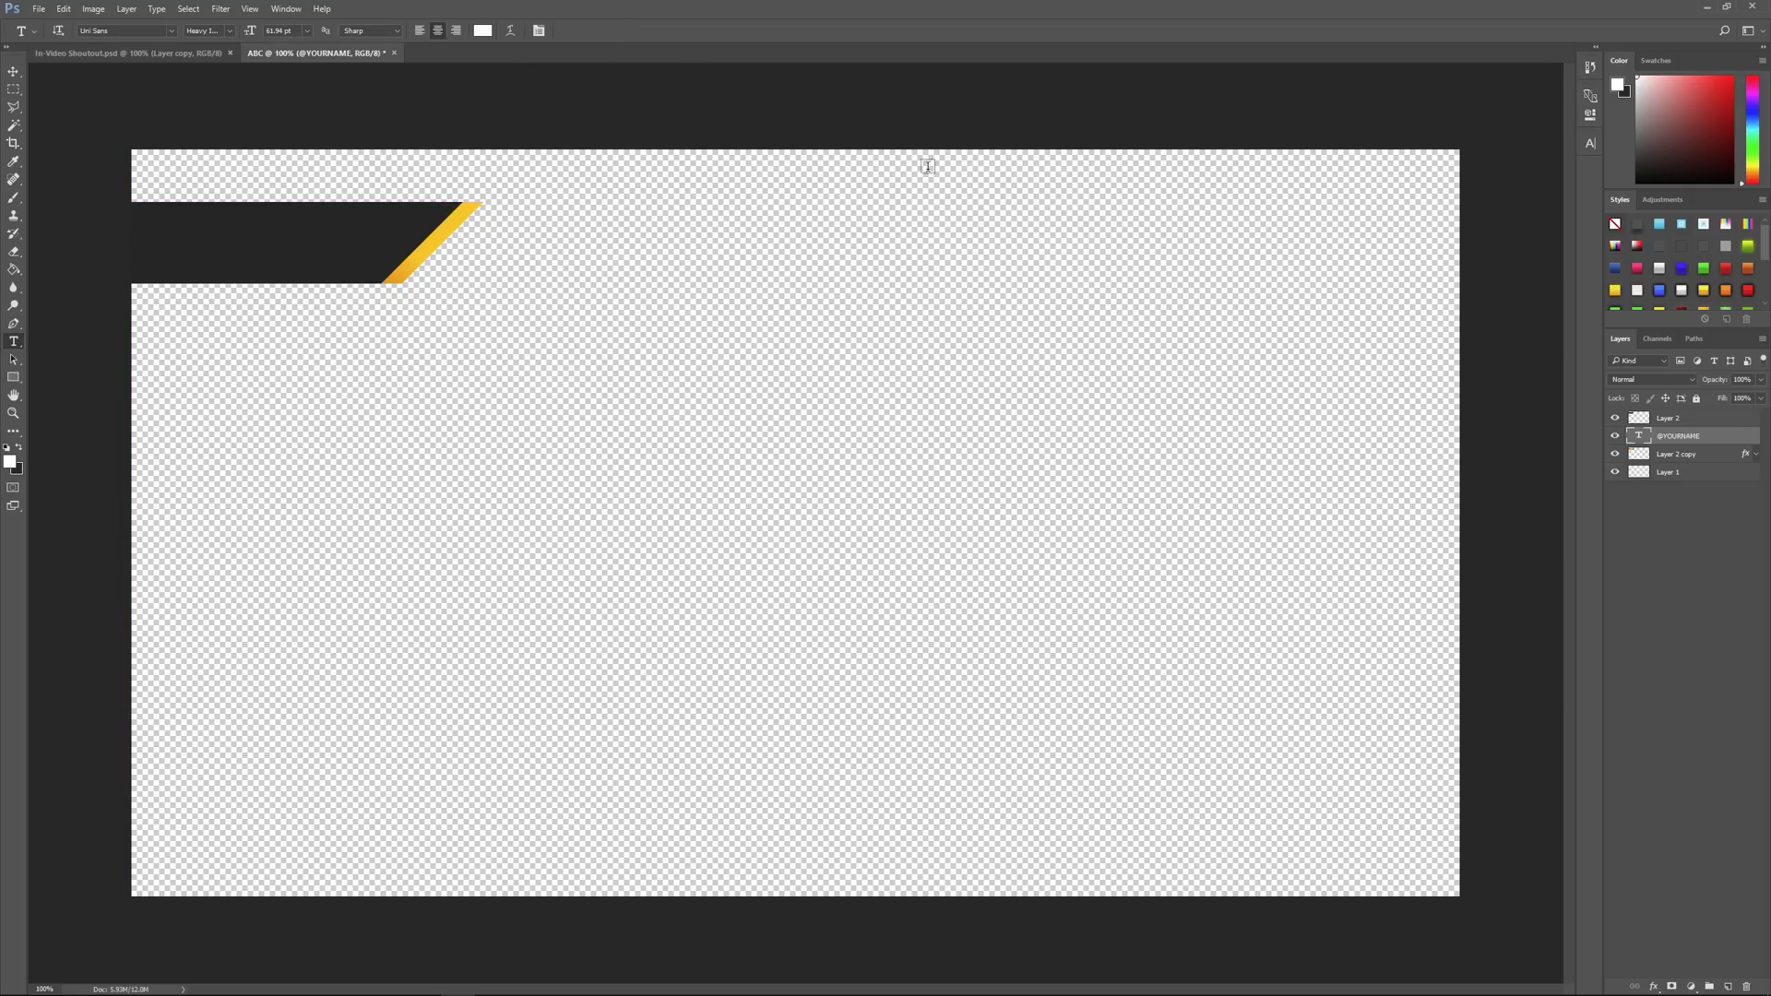
{"action": "left_click_drag", "start_coordinate": [1697, 435], "coordinate": [1708, 418]}
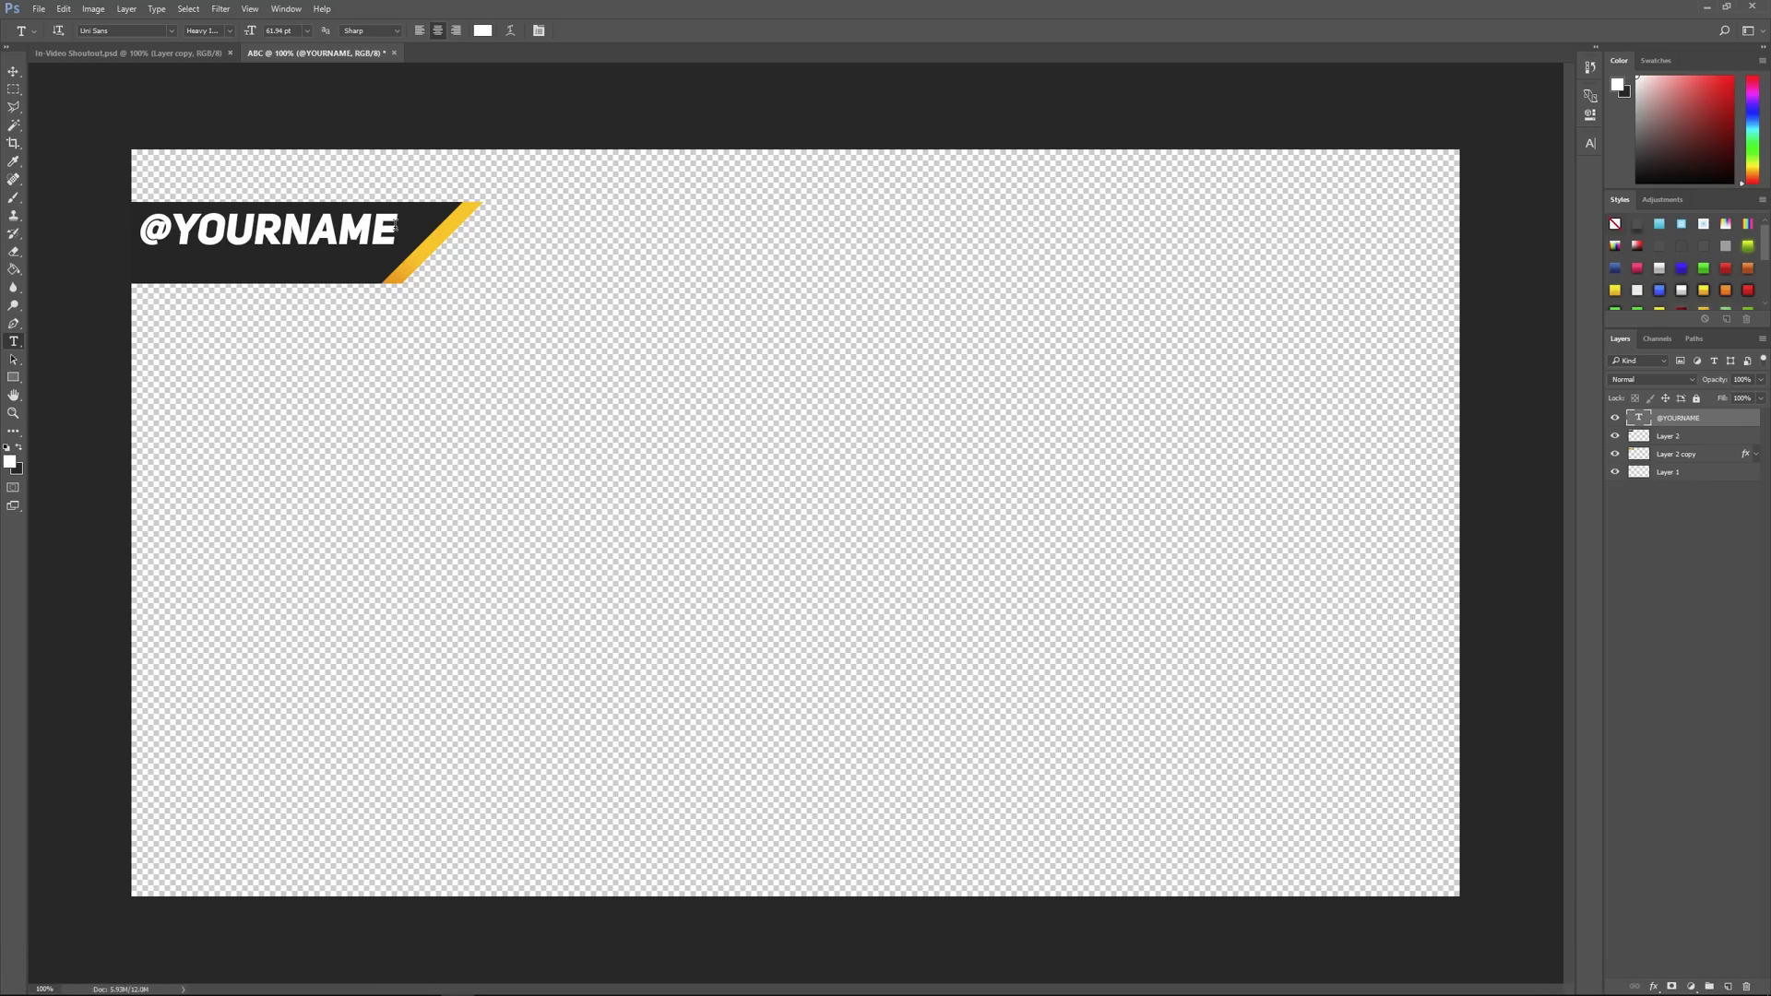
{"action": "left_click_drag", "start_coordinate": [395, 224], "coordinate": [97, 214]}
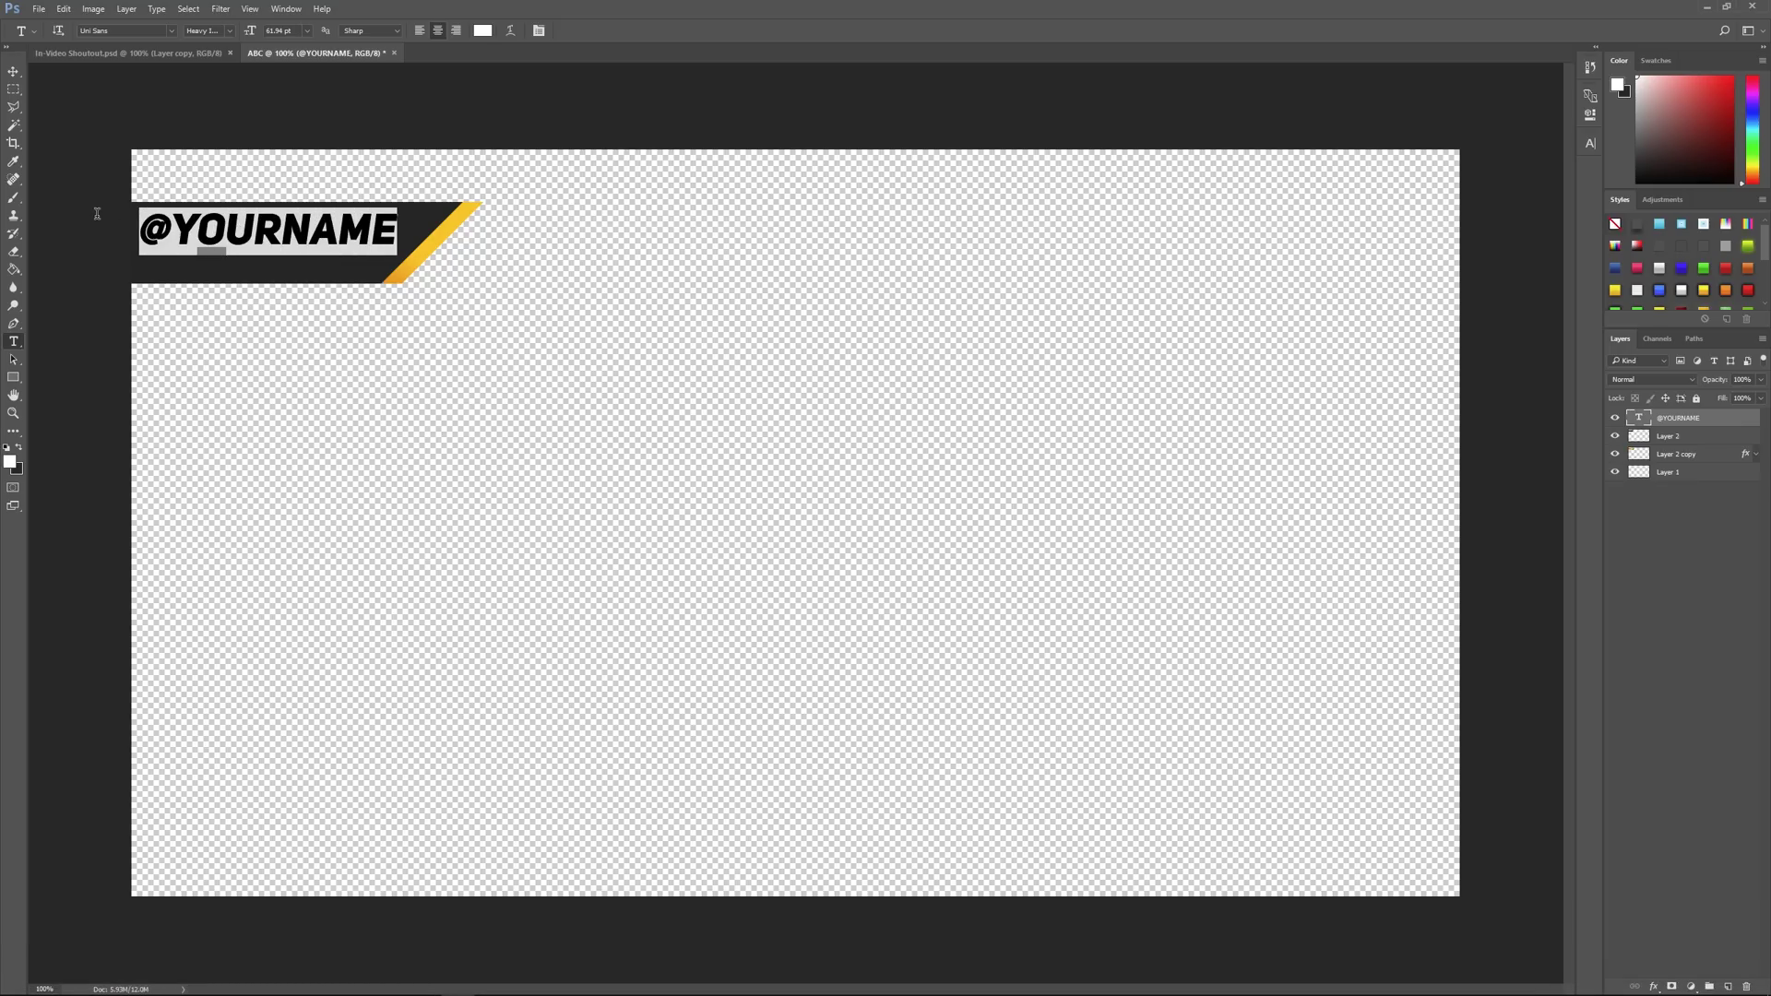
{"action": "left_click", "coordinate": [232, 31]}
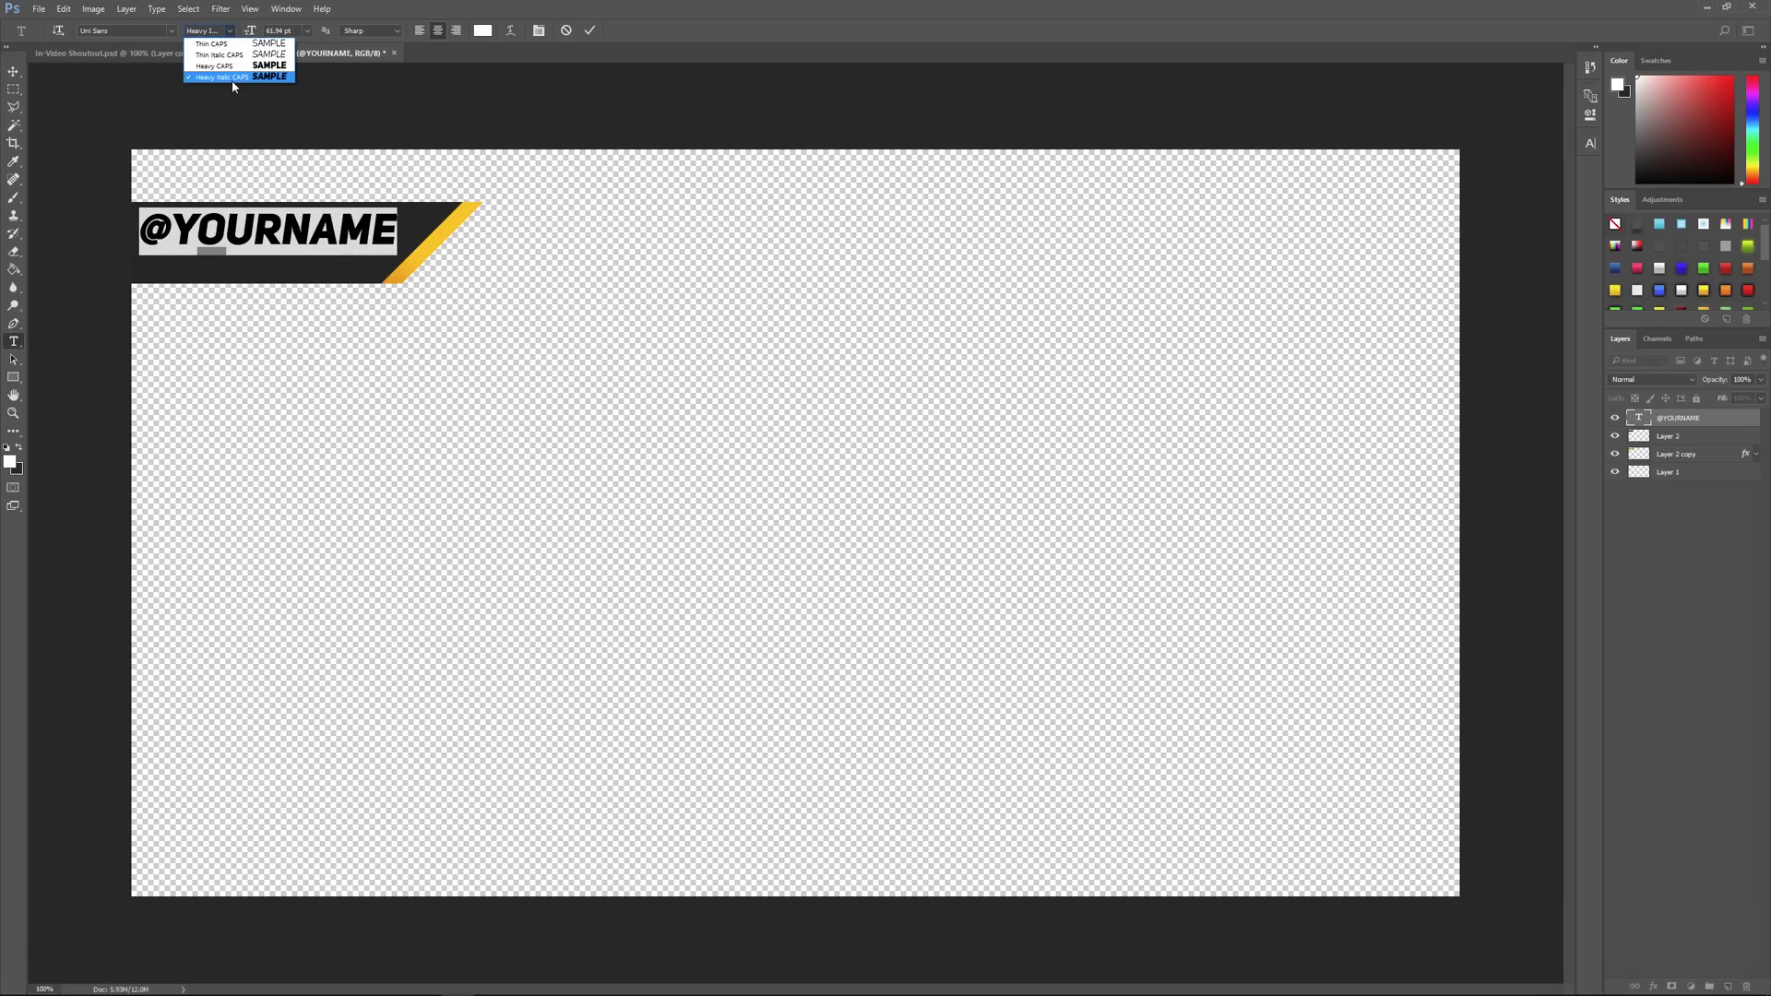
{"action": "left_click", "coordinate": [591, 35]}
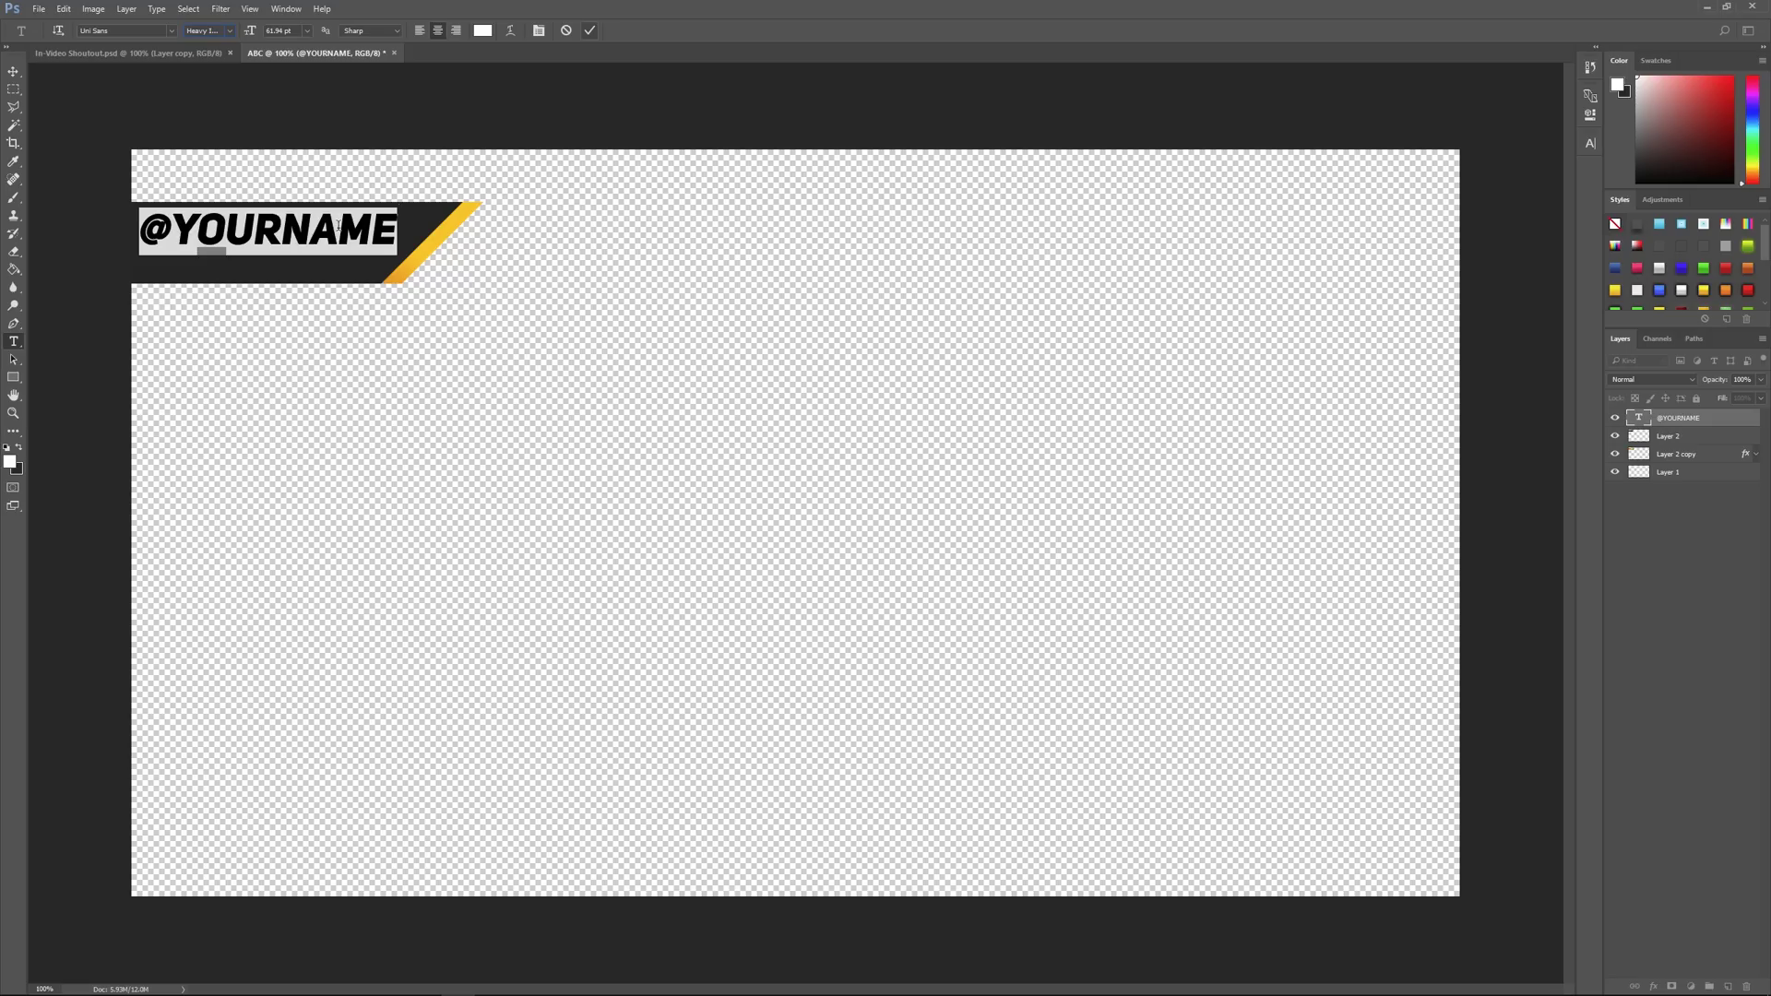
{"action": "left_click", "coordinate": [1716, 422]}
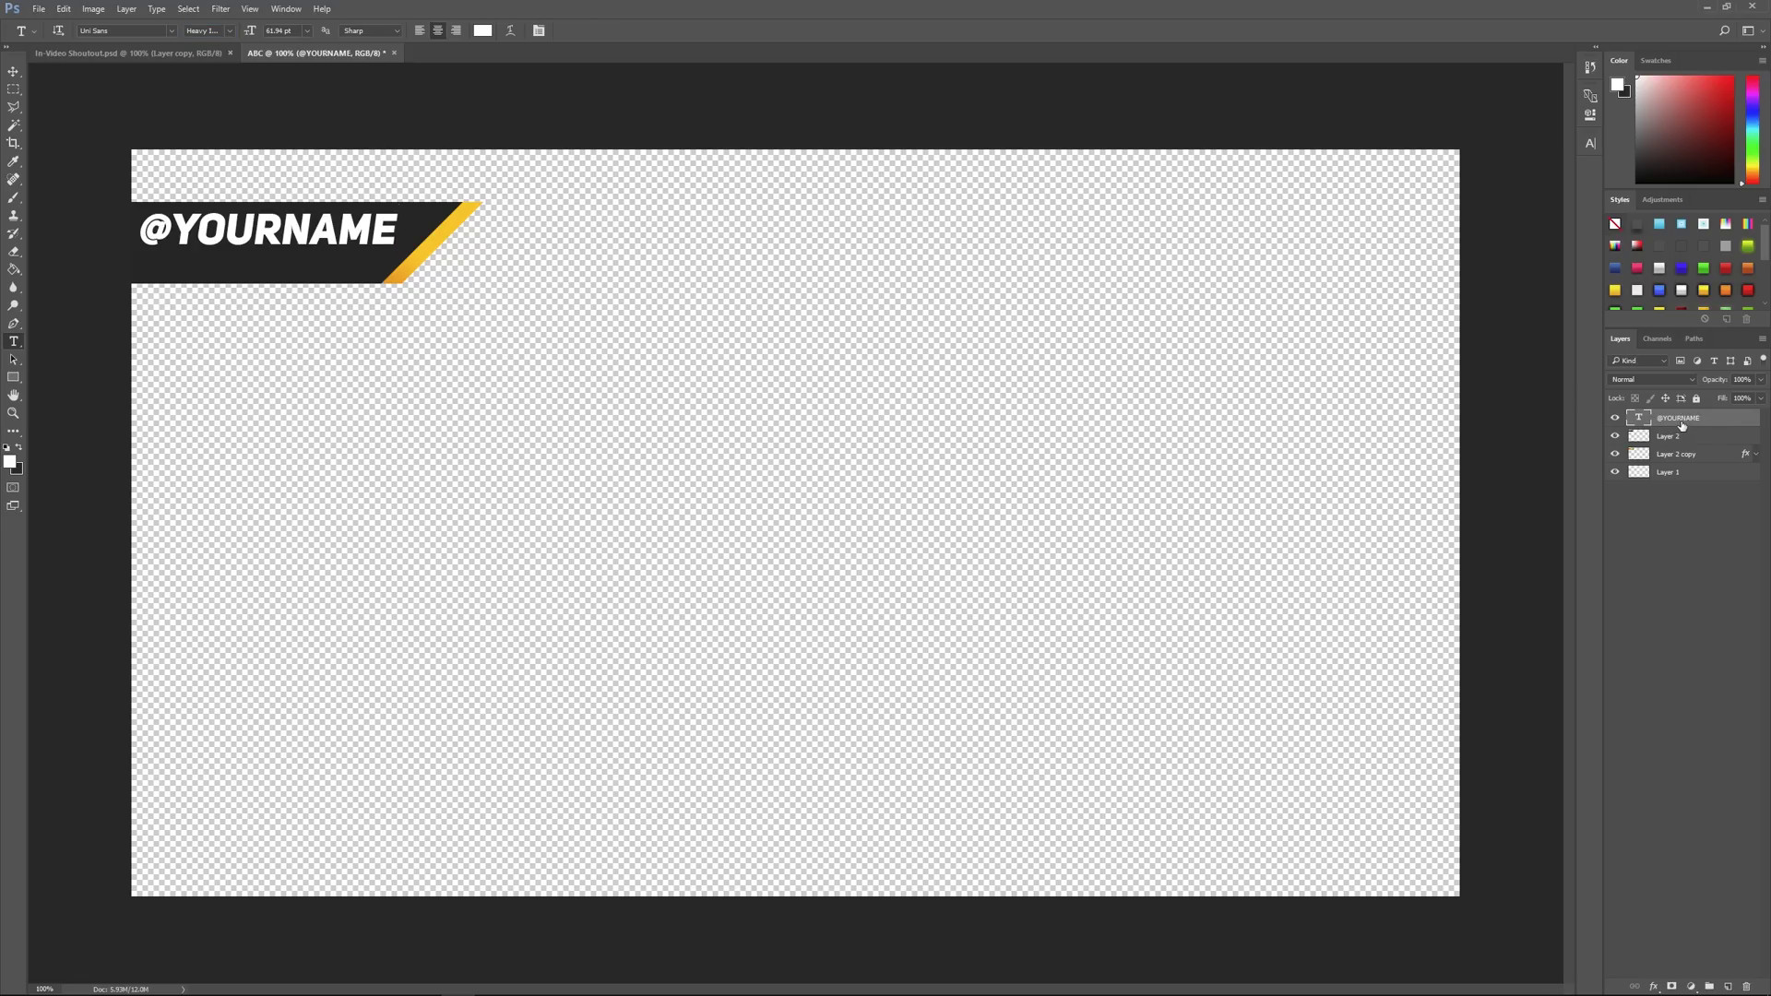
{"action": "key", "text": "ctrl+j"}
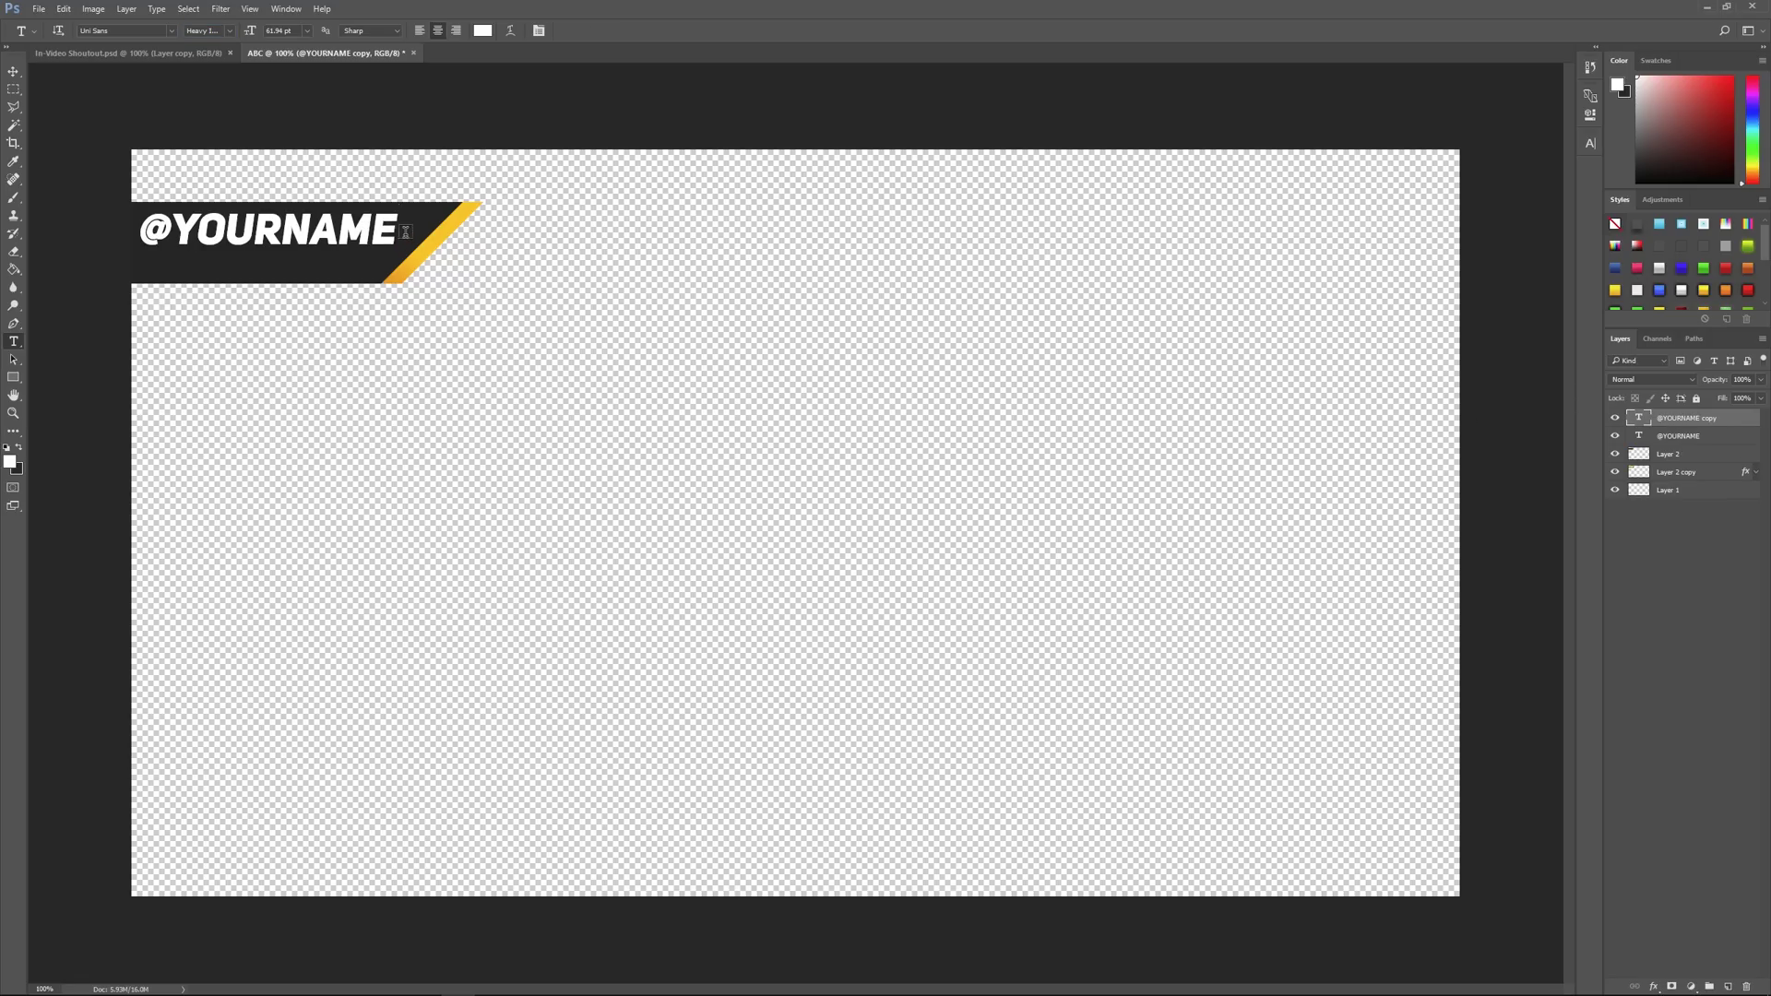
{"action": "left_click_drag", "start_coordinate": [405, 231], "coordinate": [65, 205]}
{"action": "type", "text": "@FOLLOWME"}
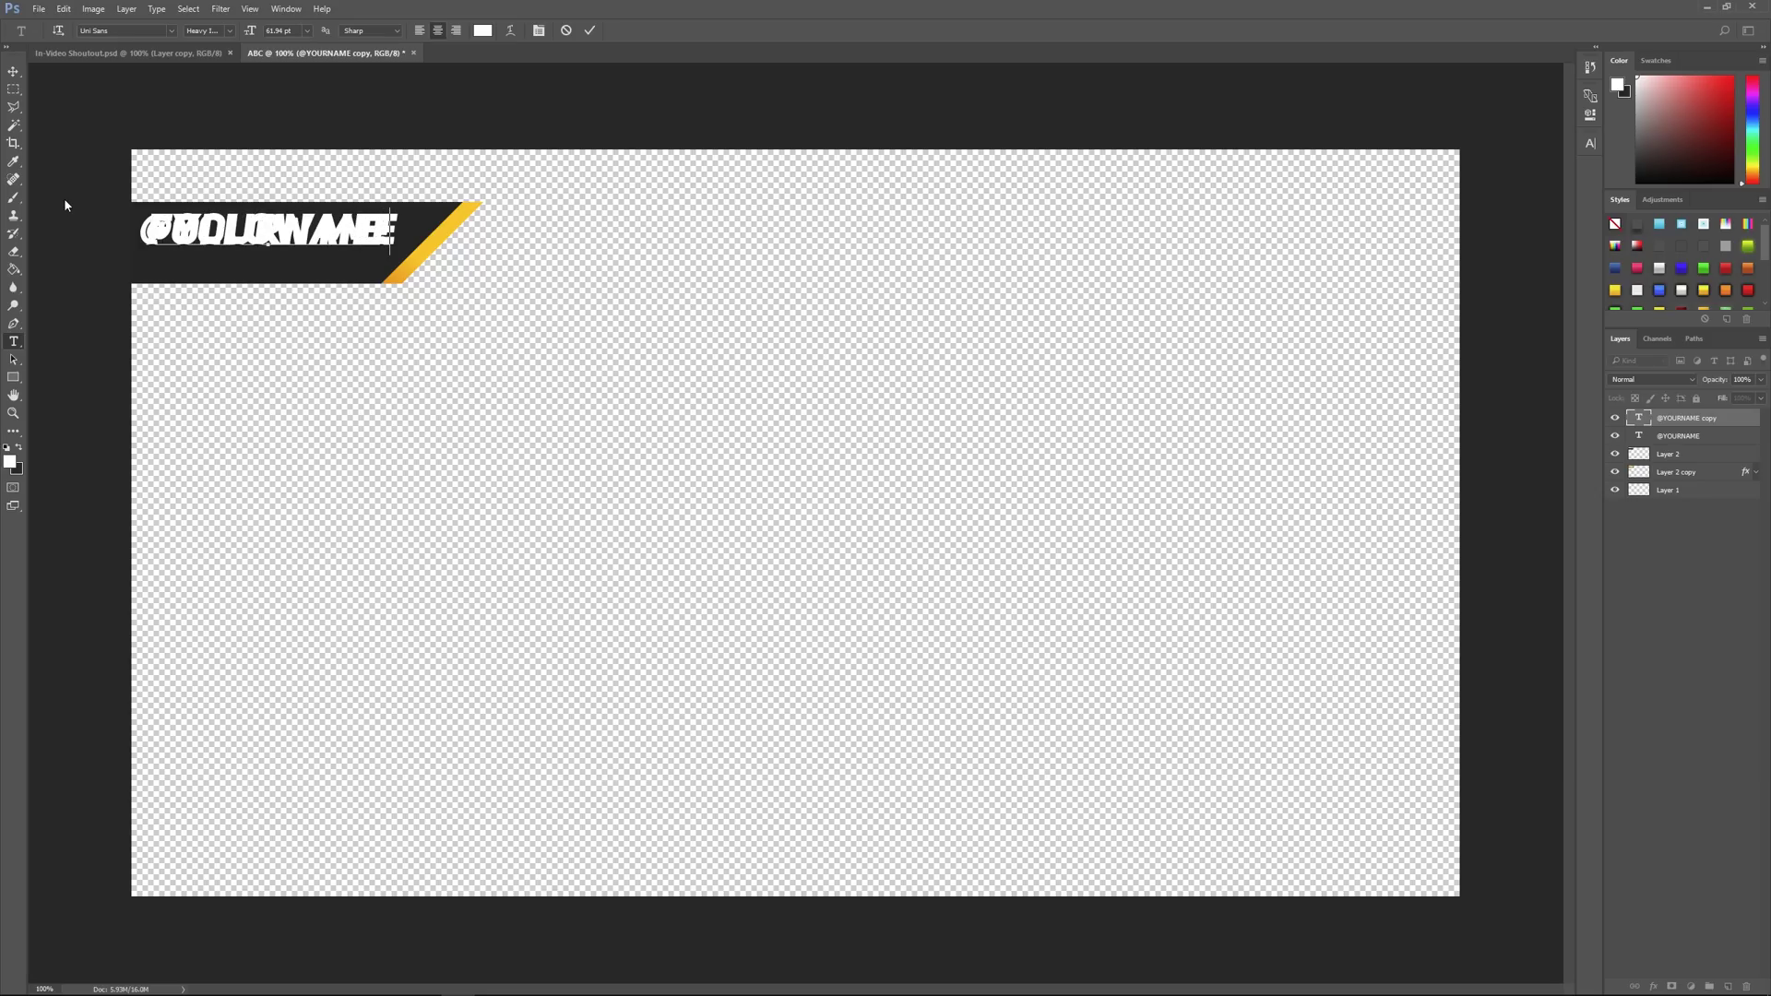
{"action": "left_click_drag", "start_coordinate": [272, 225], "coordinate": [273, 255]}
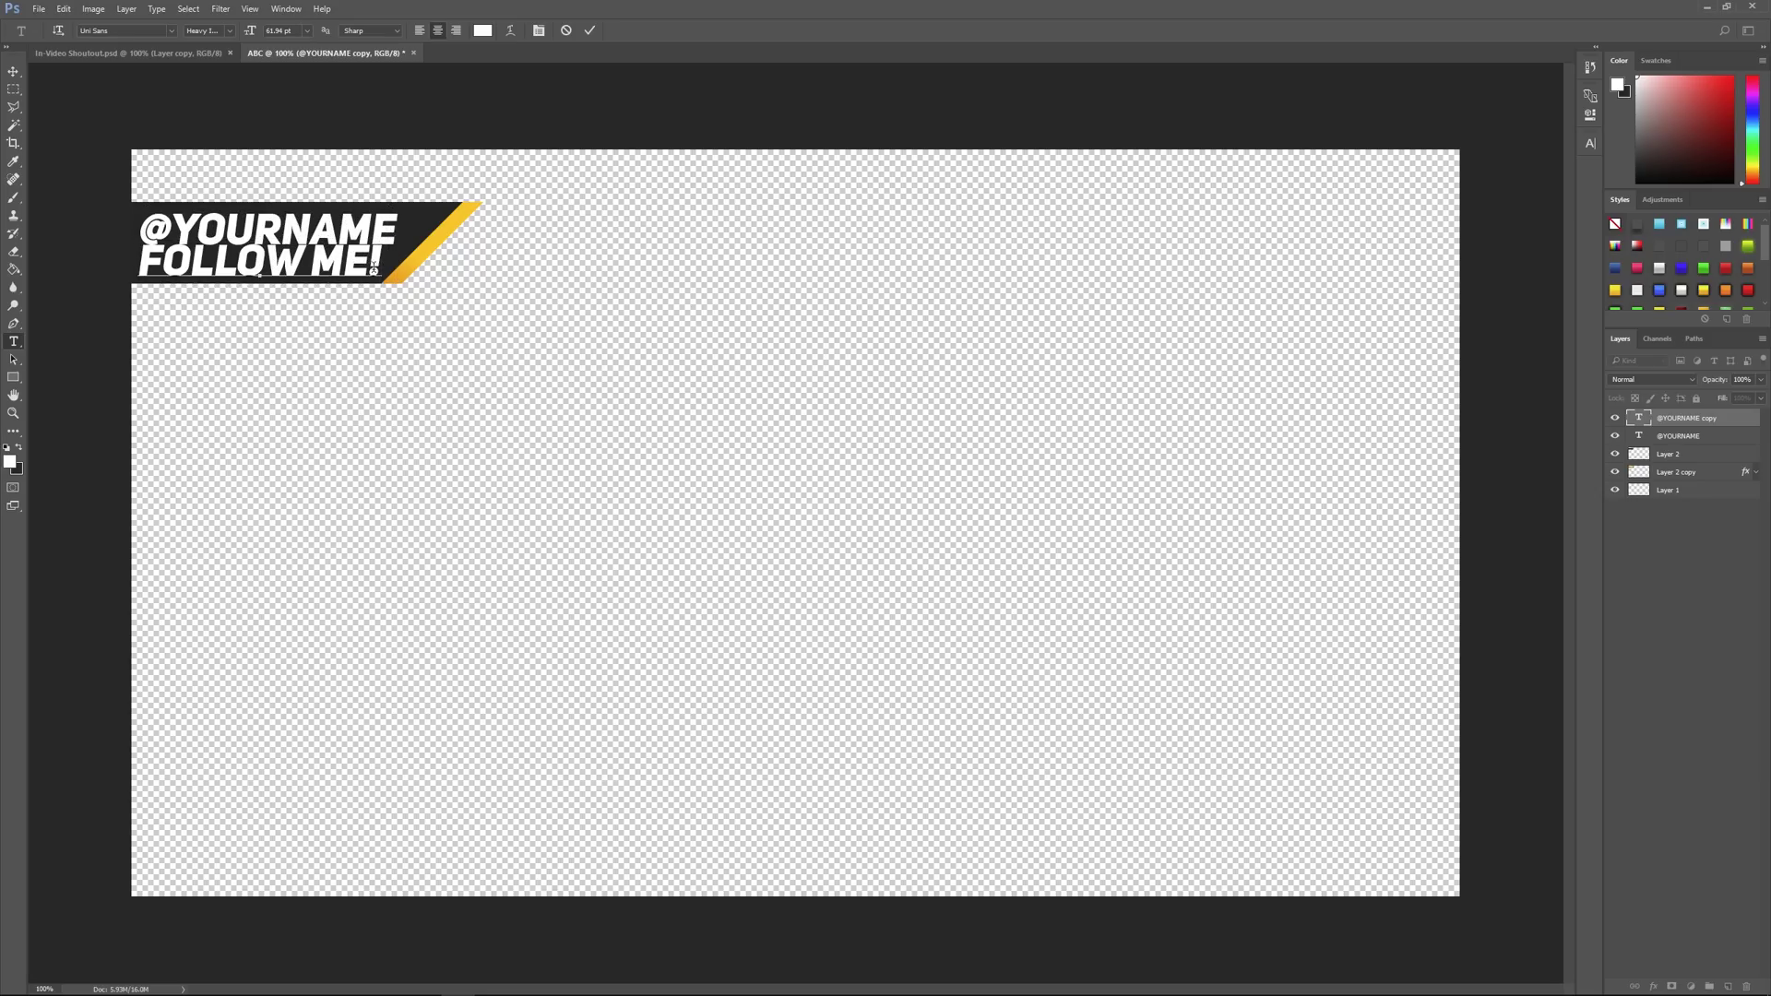
- Set the FOLLOW ME! text to the Thin Italic CAPS font style
{"action": "left_click_drag", "start_coordinate": [385, 267], "coordinate": [136, 268]}
{"action": "left_click", "coordinate": [232, 31]}
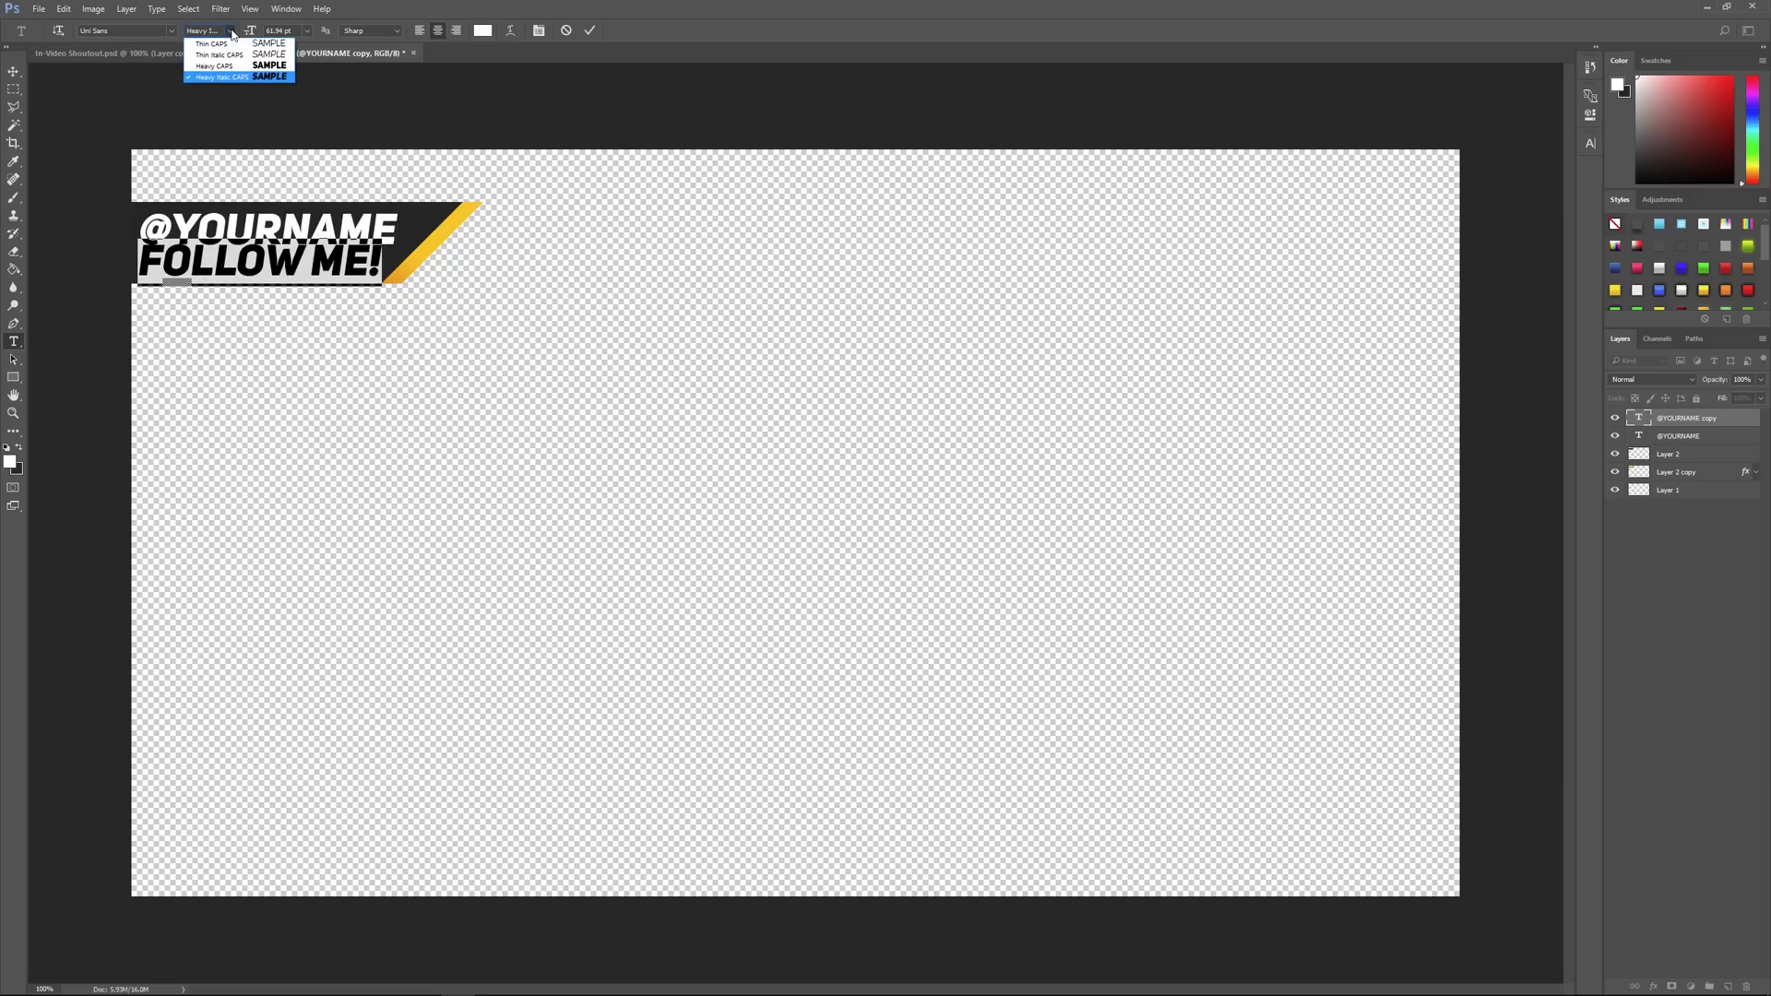
{"action": "left_click", "coordinate": [236, 54]}
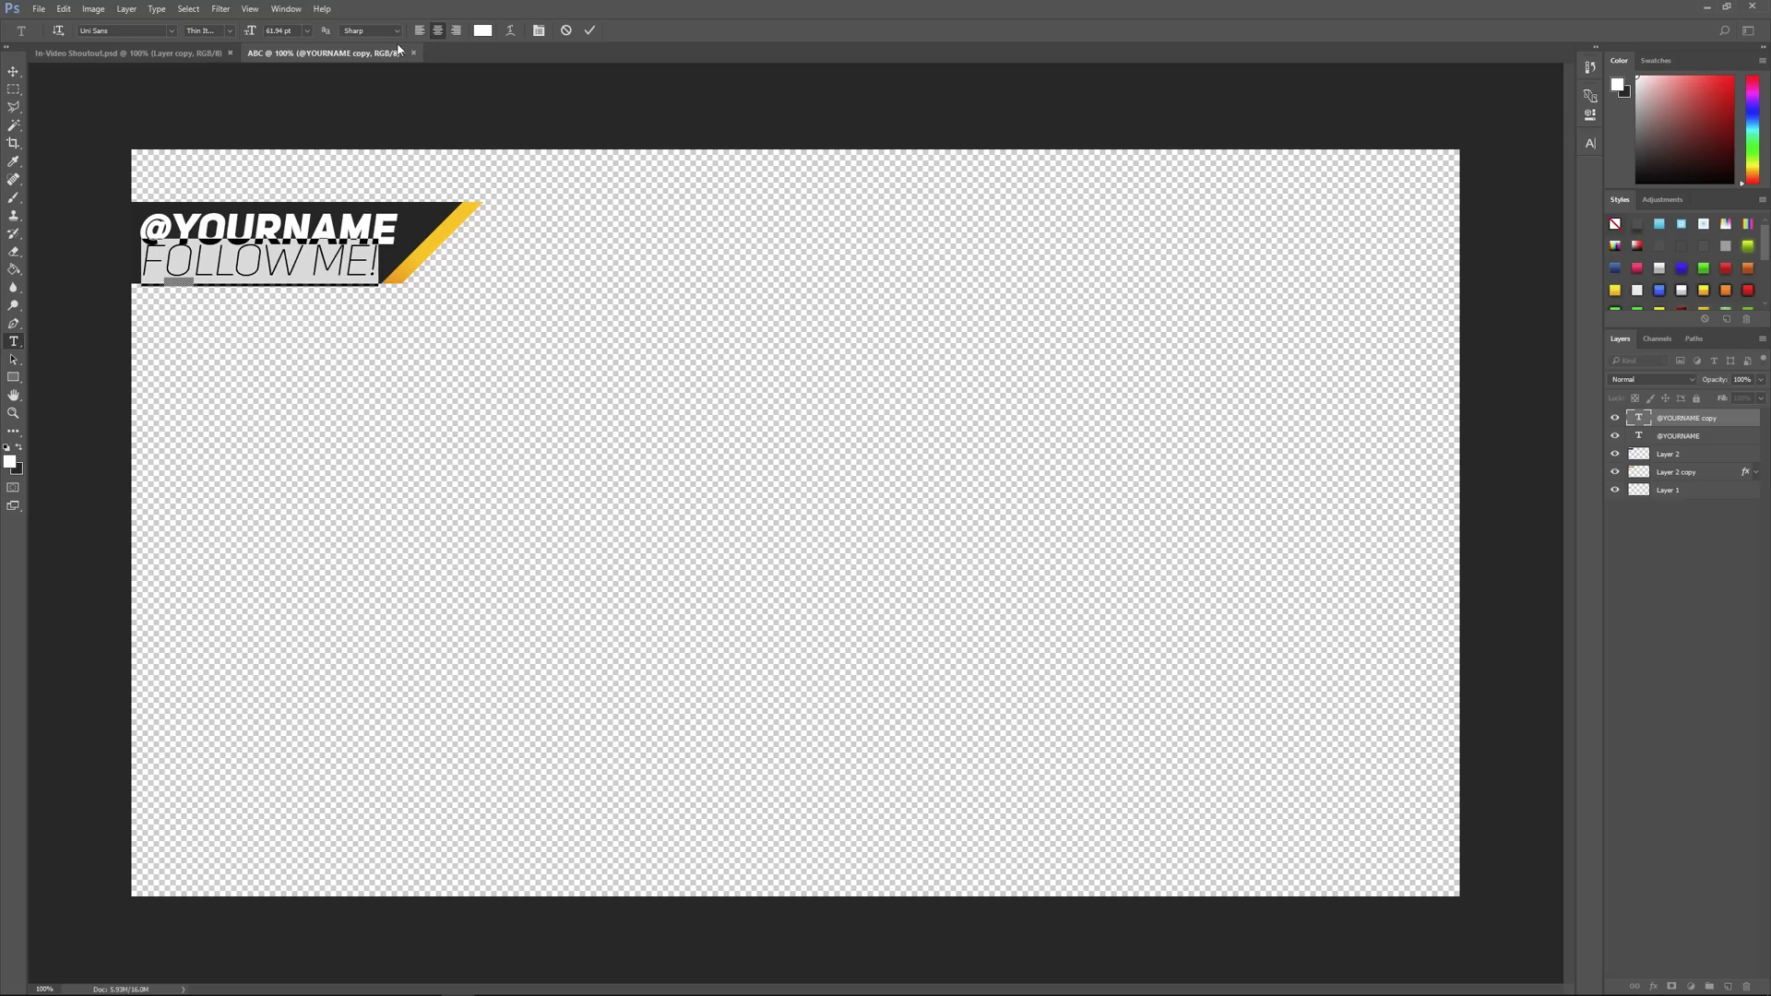
{"action": "left_click", "coordinate": [278, 31]}
{"action": "key", "text": "Down"}
{"action": "key", "text": "Down"}
{"action": "key", "text": "Down"}
{"action": "key", "text": "Down"}
{"action": "key", "text": "Down"}
{"action": "key", "text": "Down"}
{"action": "key", "text": "Down"}
{"action": "key", "text": "Down"}
{"action": "key", "text": "Down"}
{"action": "key", "text": "Down"}
{"action": "key", "text": "Down"}
{"action": "key", "text": "Down"}
{"action": "key", "text": "Down"}
{"action": "key", "text": "Down"}
{"action": "key", "text": "Down"}
{"action": "key", "text": "Down"}
{"action": "key", "text": "Down"}
{"action": "key", "text": "Down"}
{"action": "key", "text": "Down"}
{"action": "key", "text": "Down"}
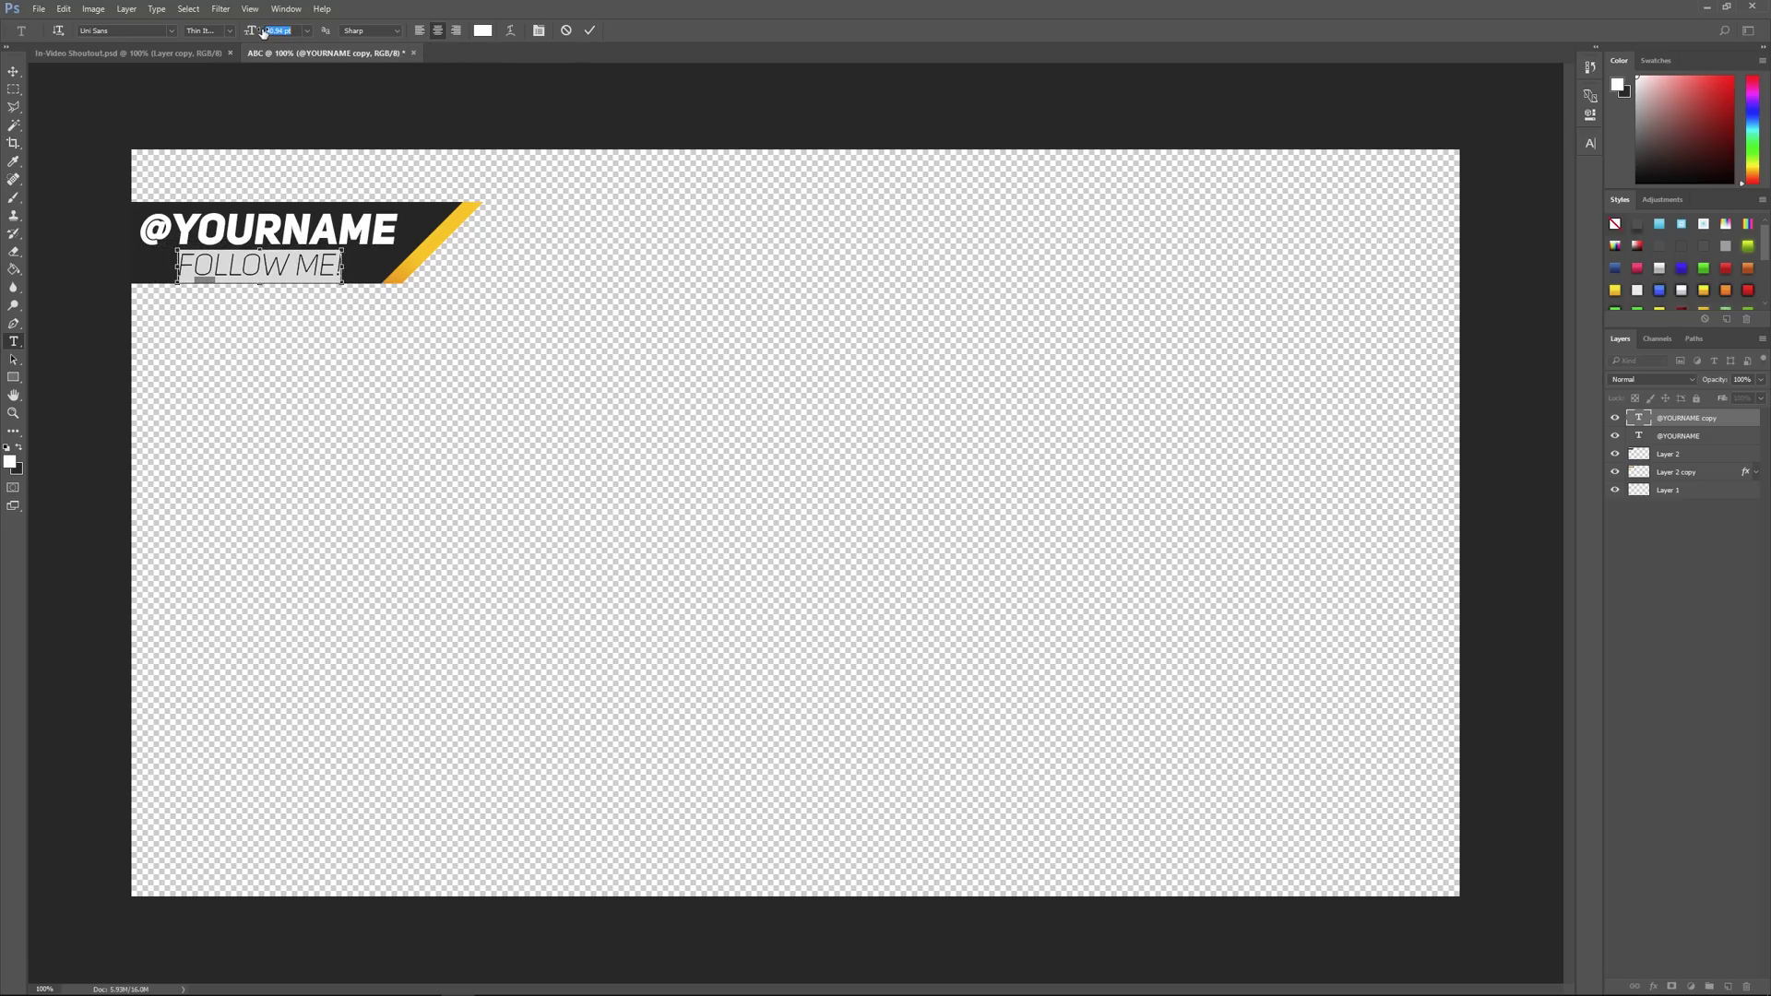
{"action": "left_click_drag", "start_coordinate": [281, 268], "coordinate": [236, 265]}
{"action": "left_click", "coordinate": [590, 31]}
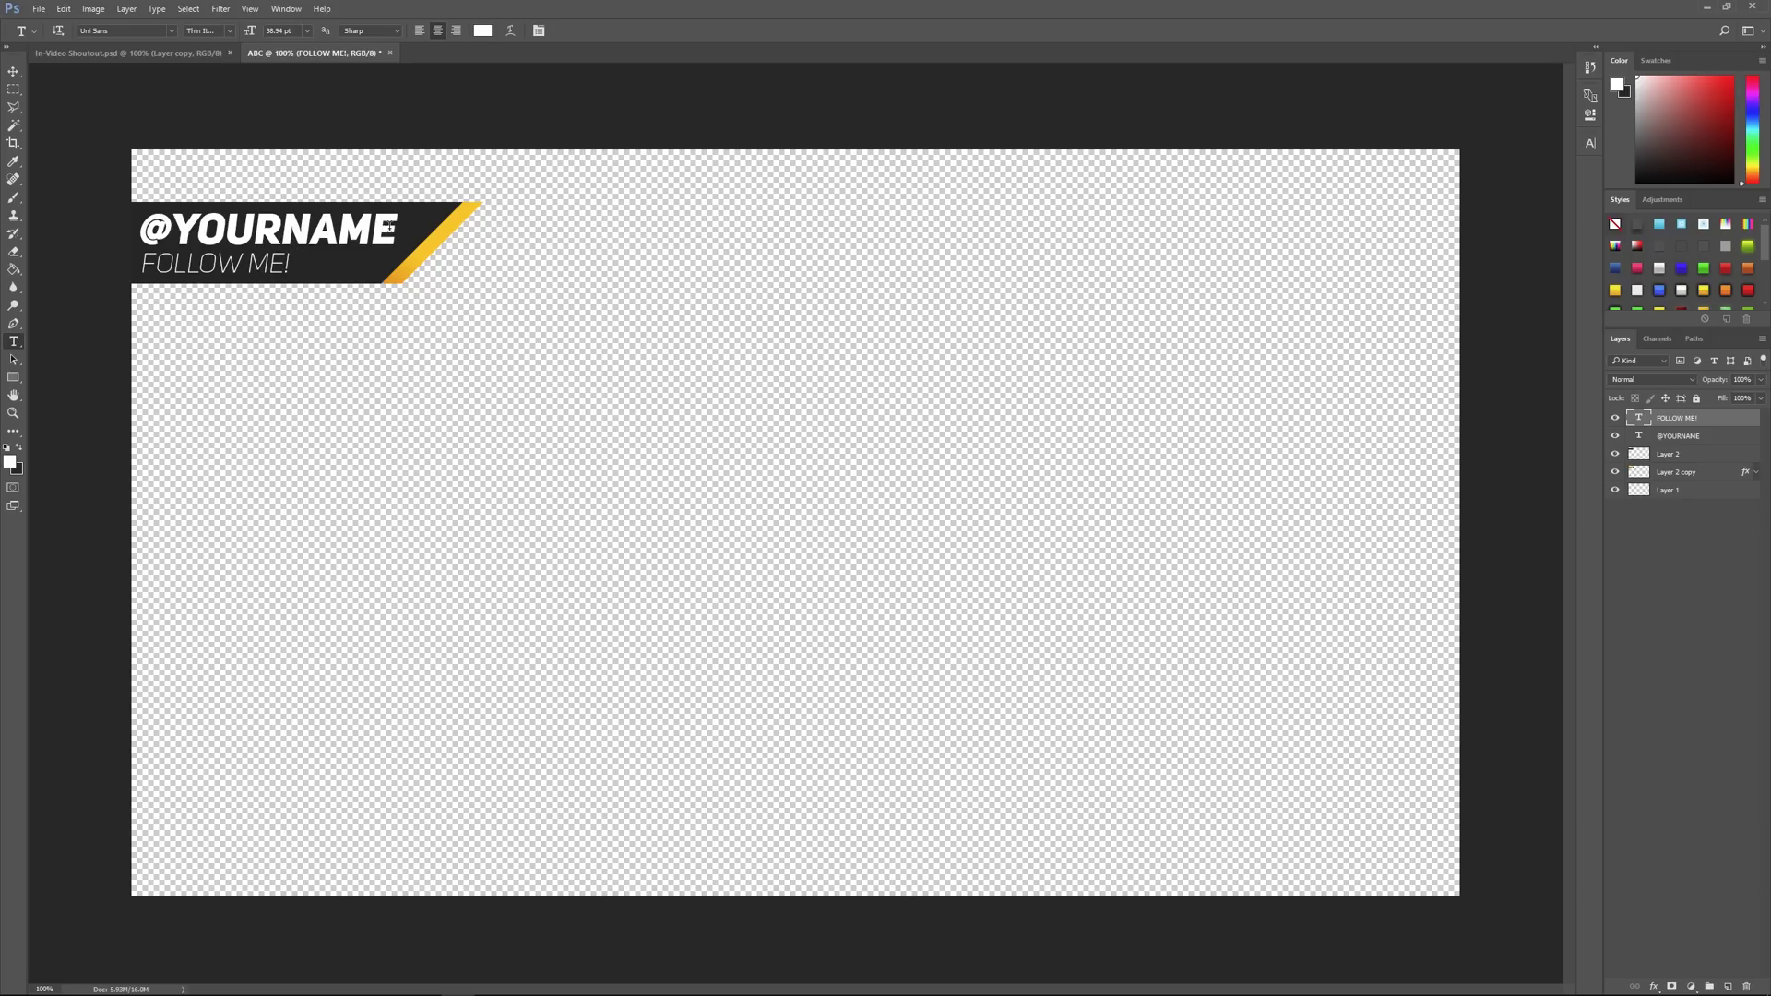
{"action": "double_click", "coordinate": [390, 227]}
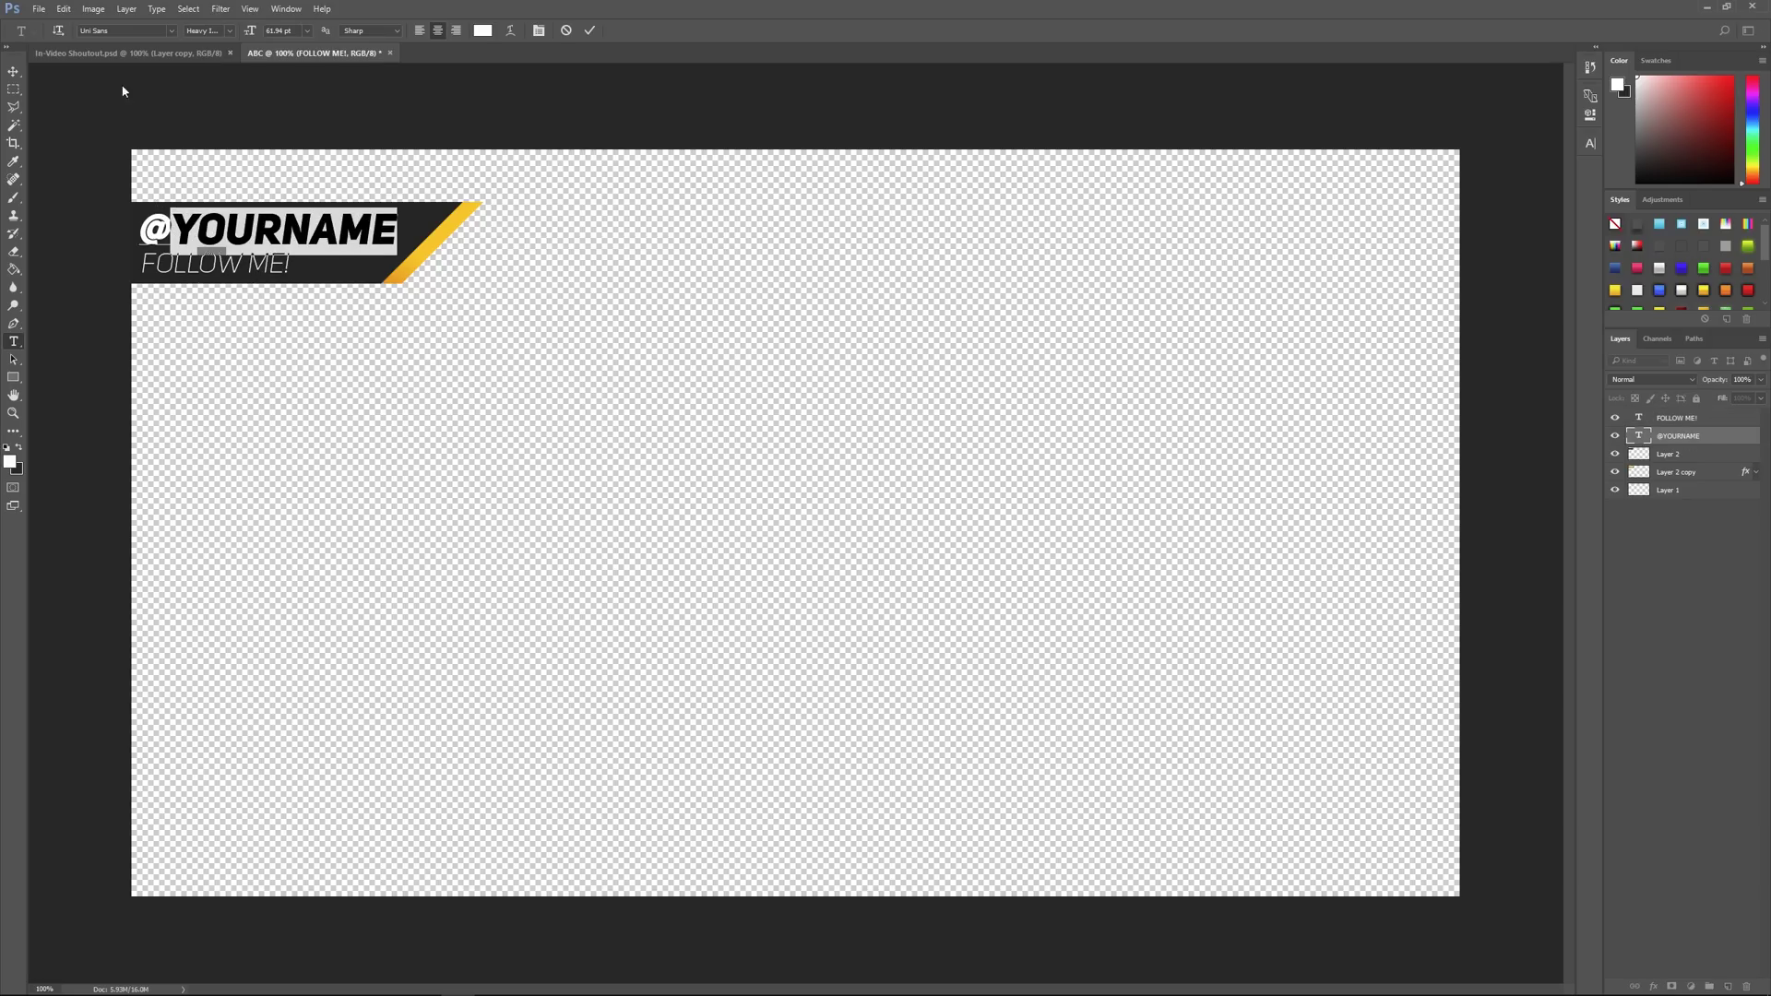
{"action": "left_click", "coordinate": [147, 32]}
{"action": "type", "text": "RALE"}
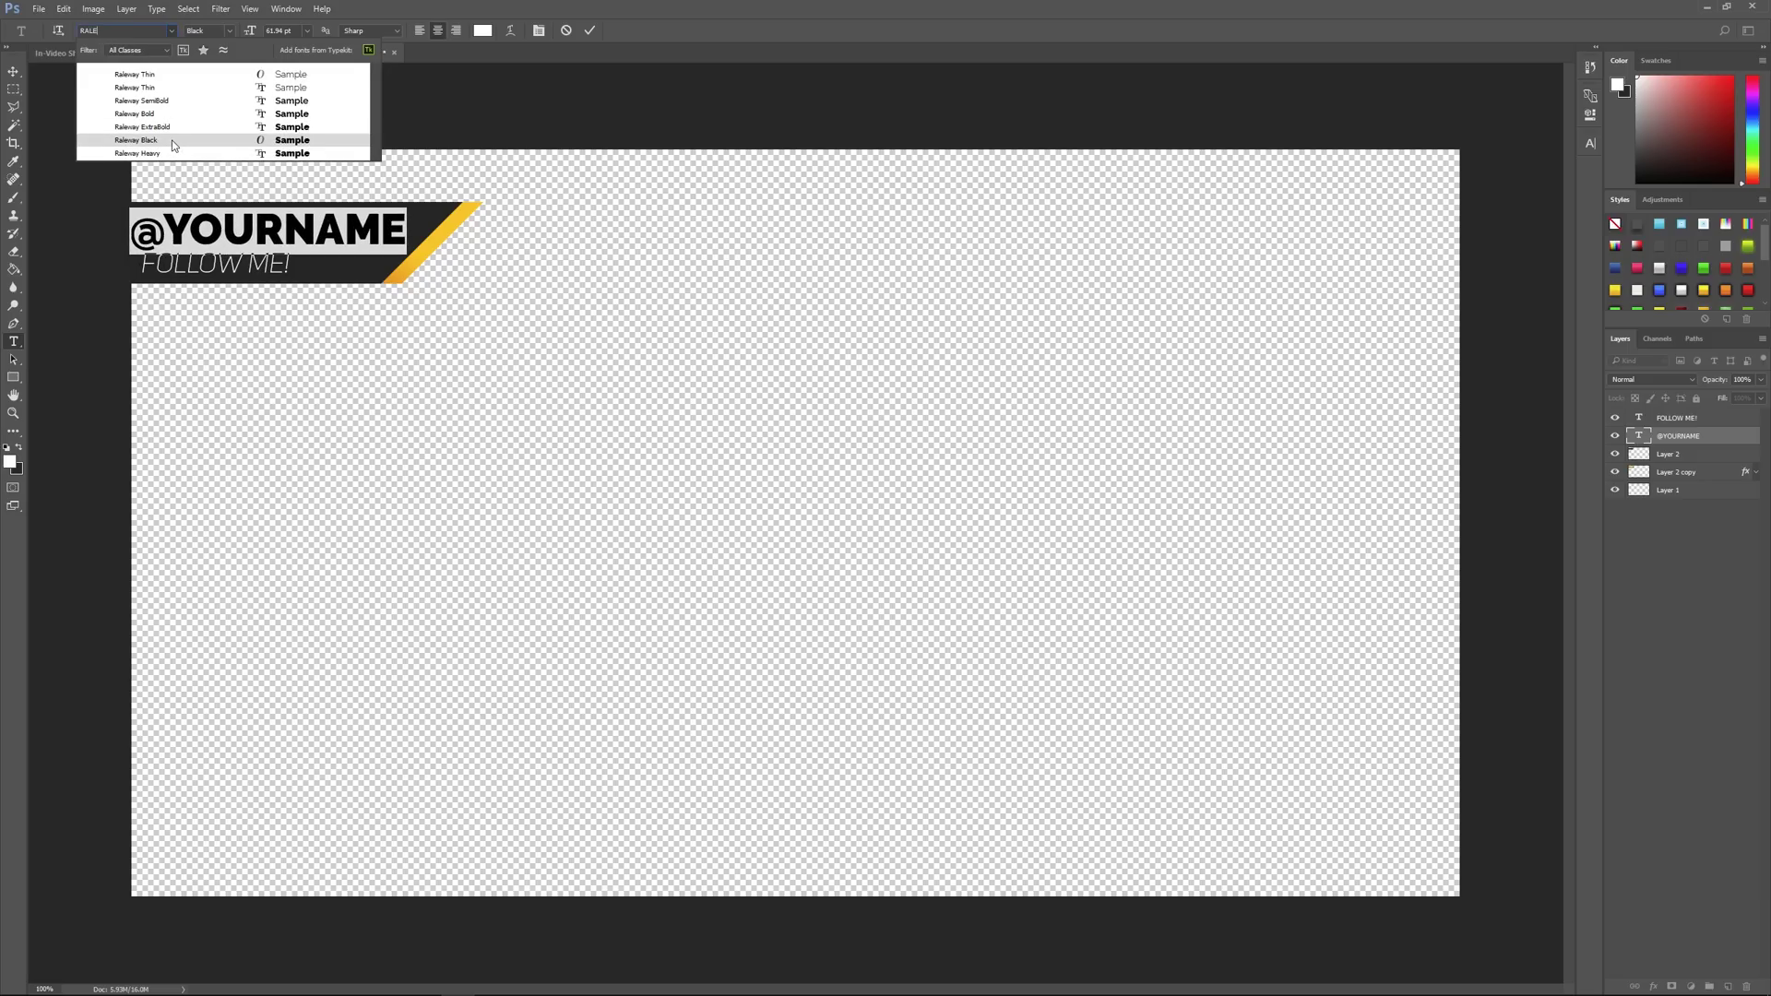
{"action": "left_click", "coordinate": [172, 144]}
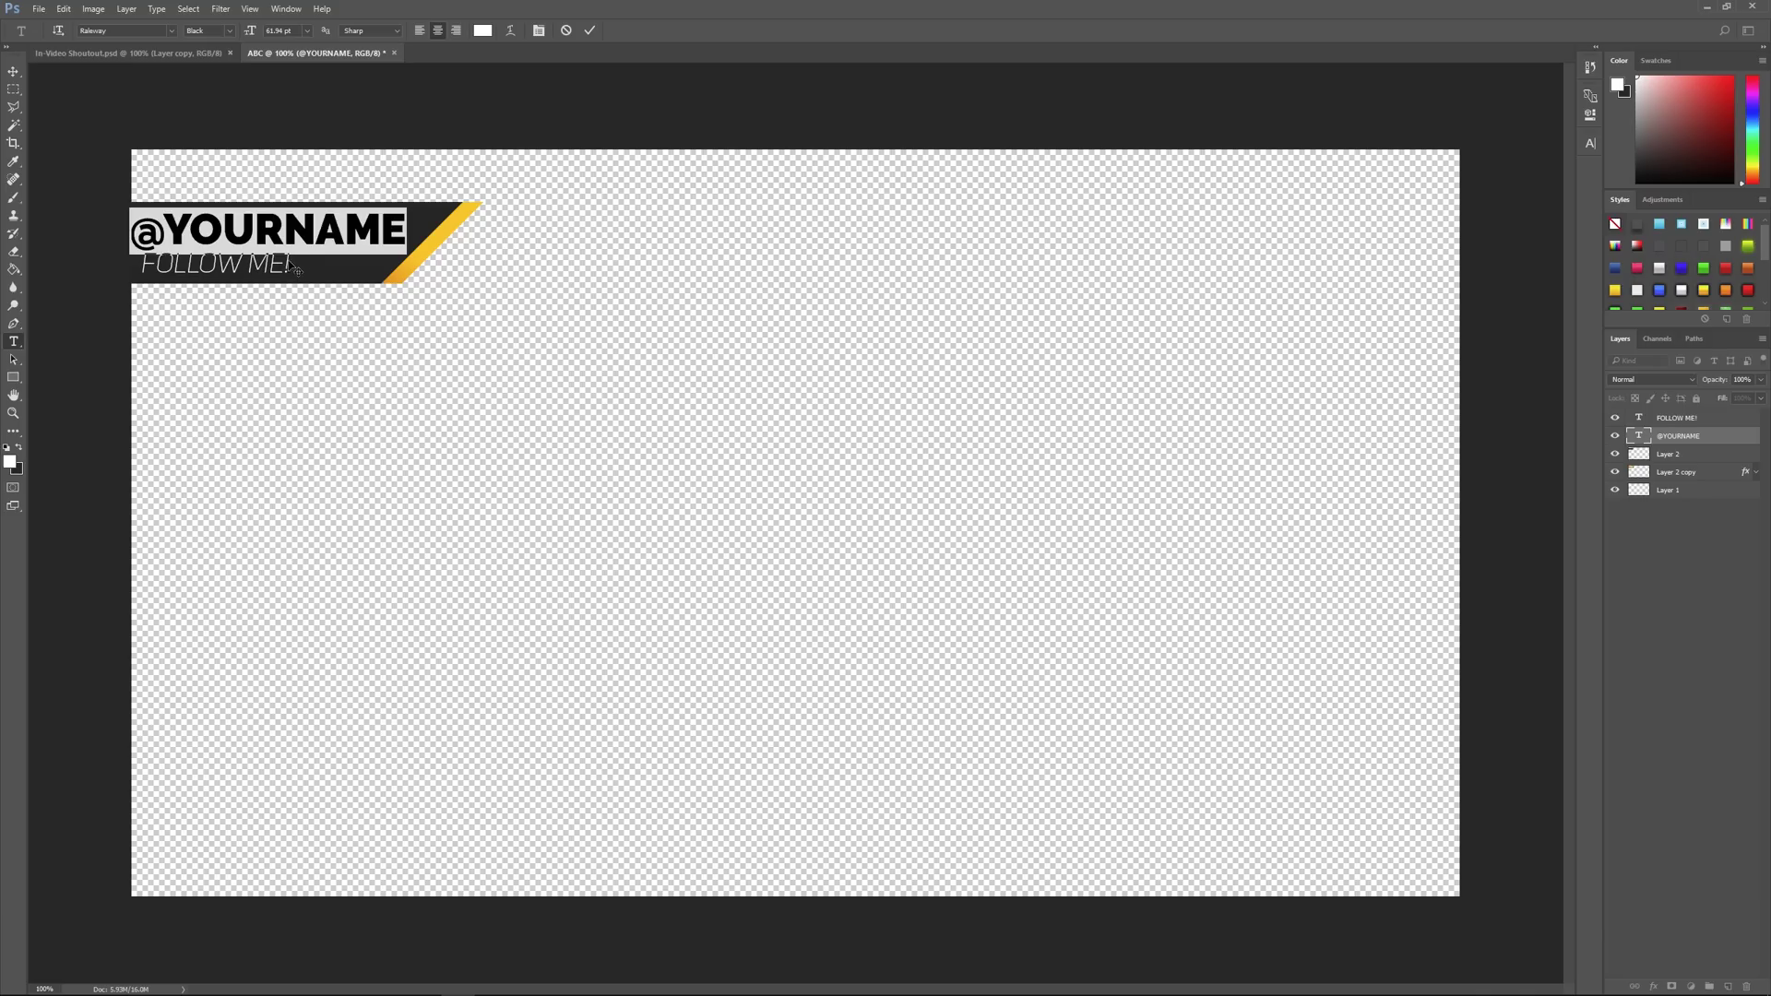
- Change the font of the FOLLOW ME! text to Raleway Thin
{"action": "left_click", "coordinate": [591, 33]}
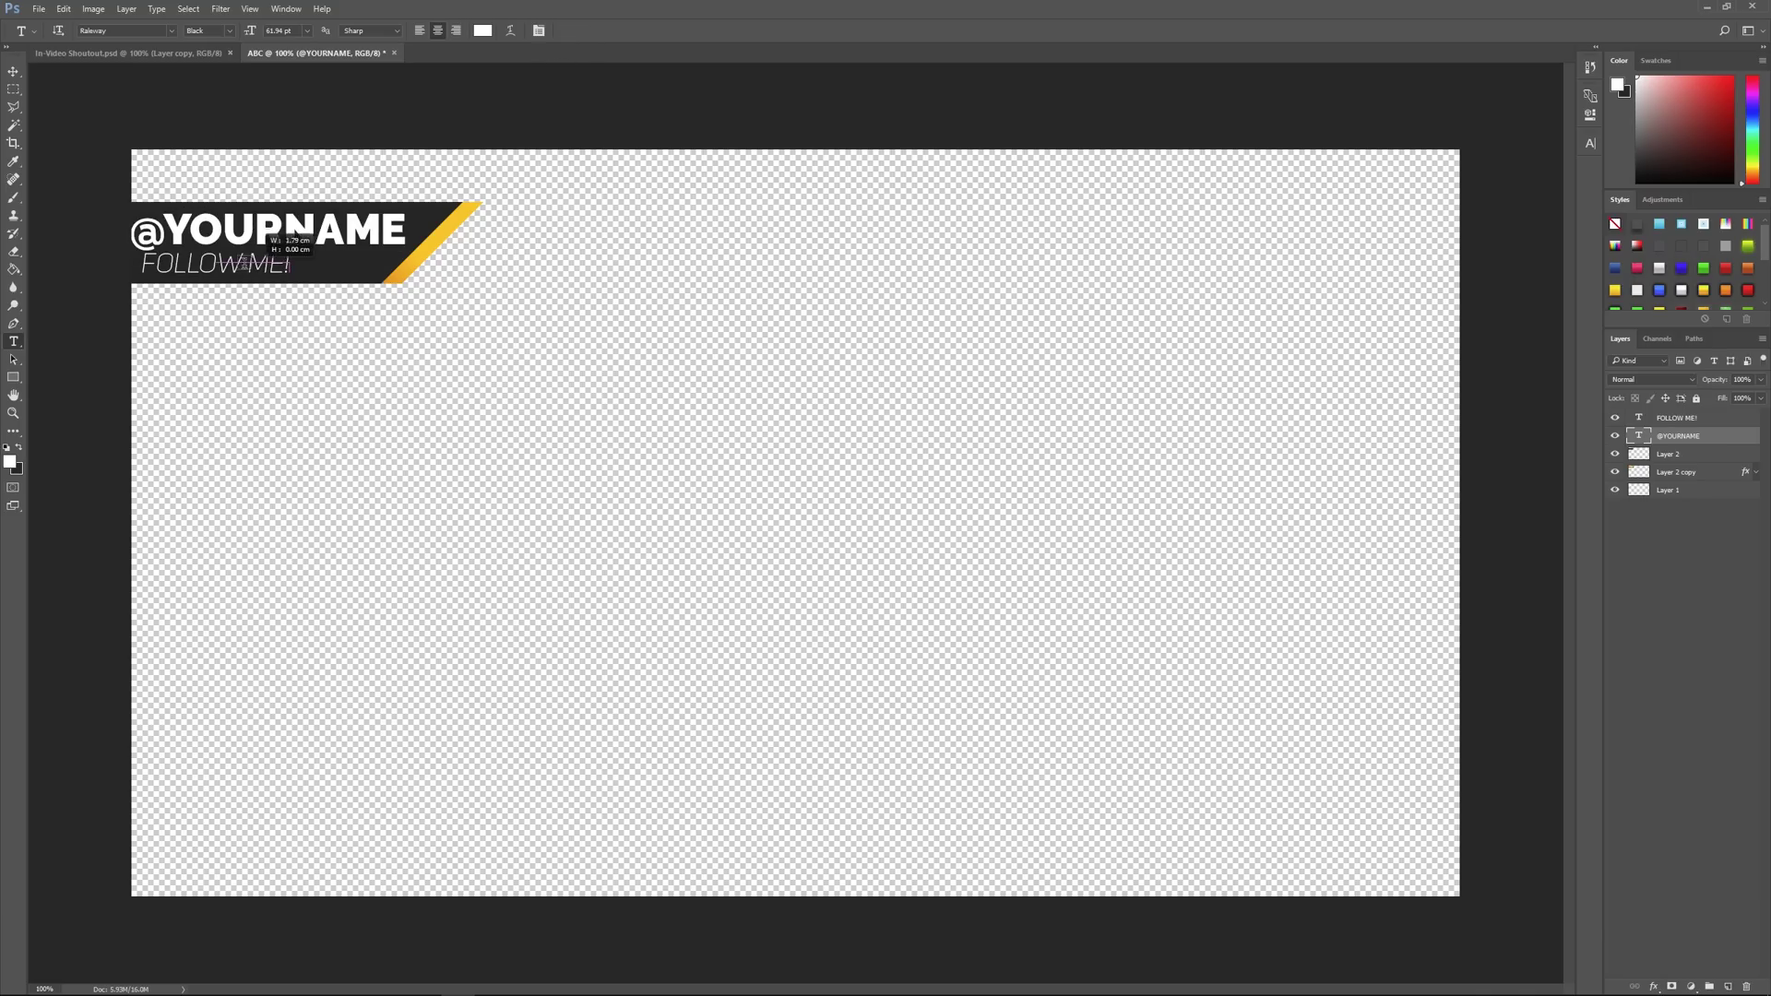
{"action": "left_click", "coordinate": [146, 235]}
{"action": "left_click", "coordinate": [566, 31]}
{"action": "triple_click", "coordinate": [241, 267]}
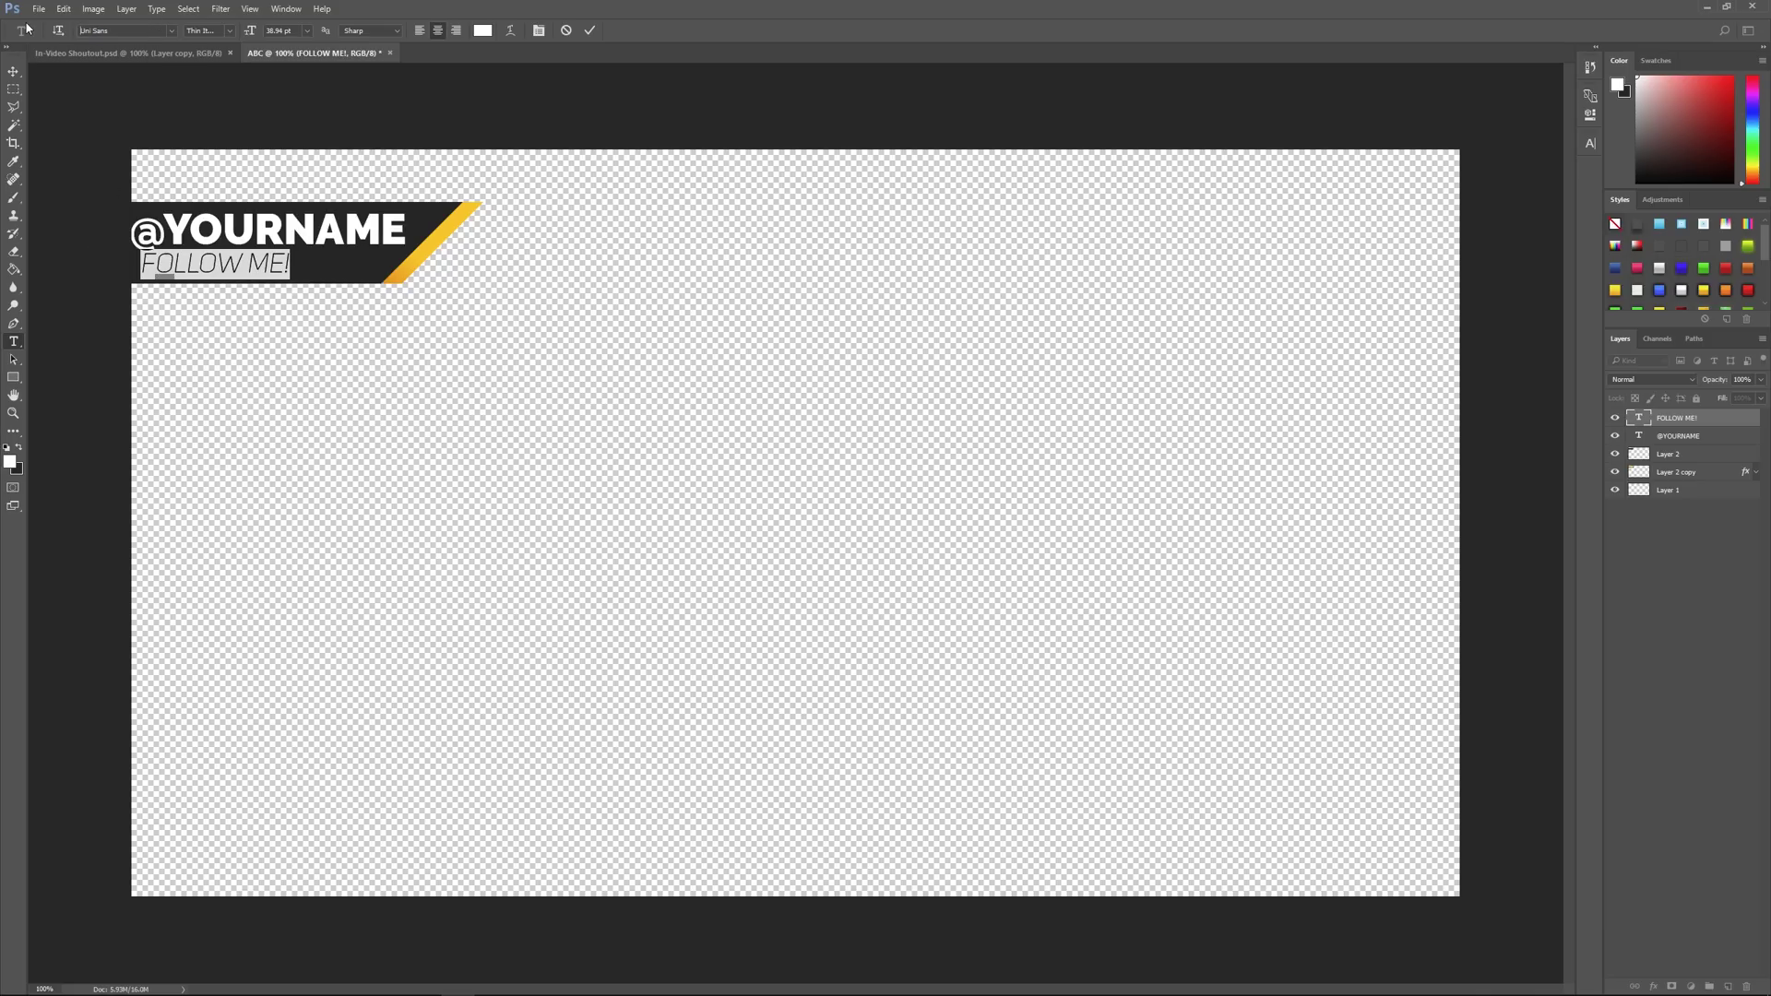
{"action": "left_click", "coordinate": [91, 31]}
{"action": "type", "text": "RALE"}
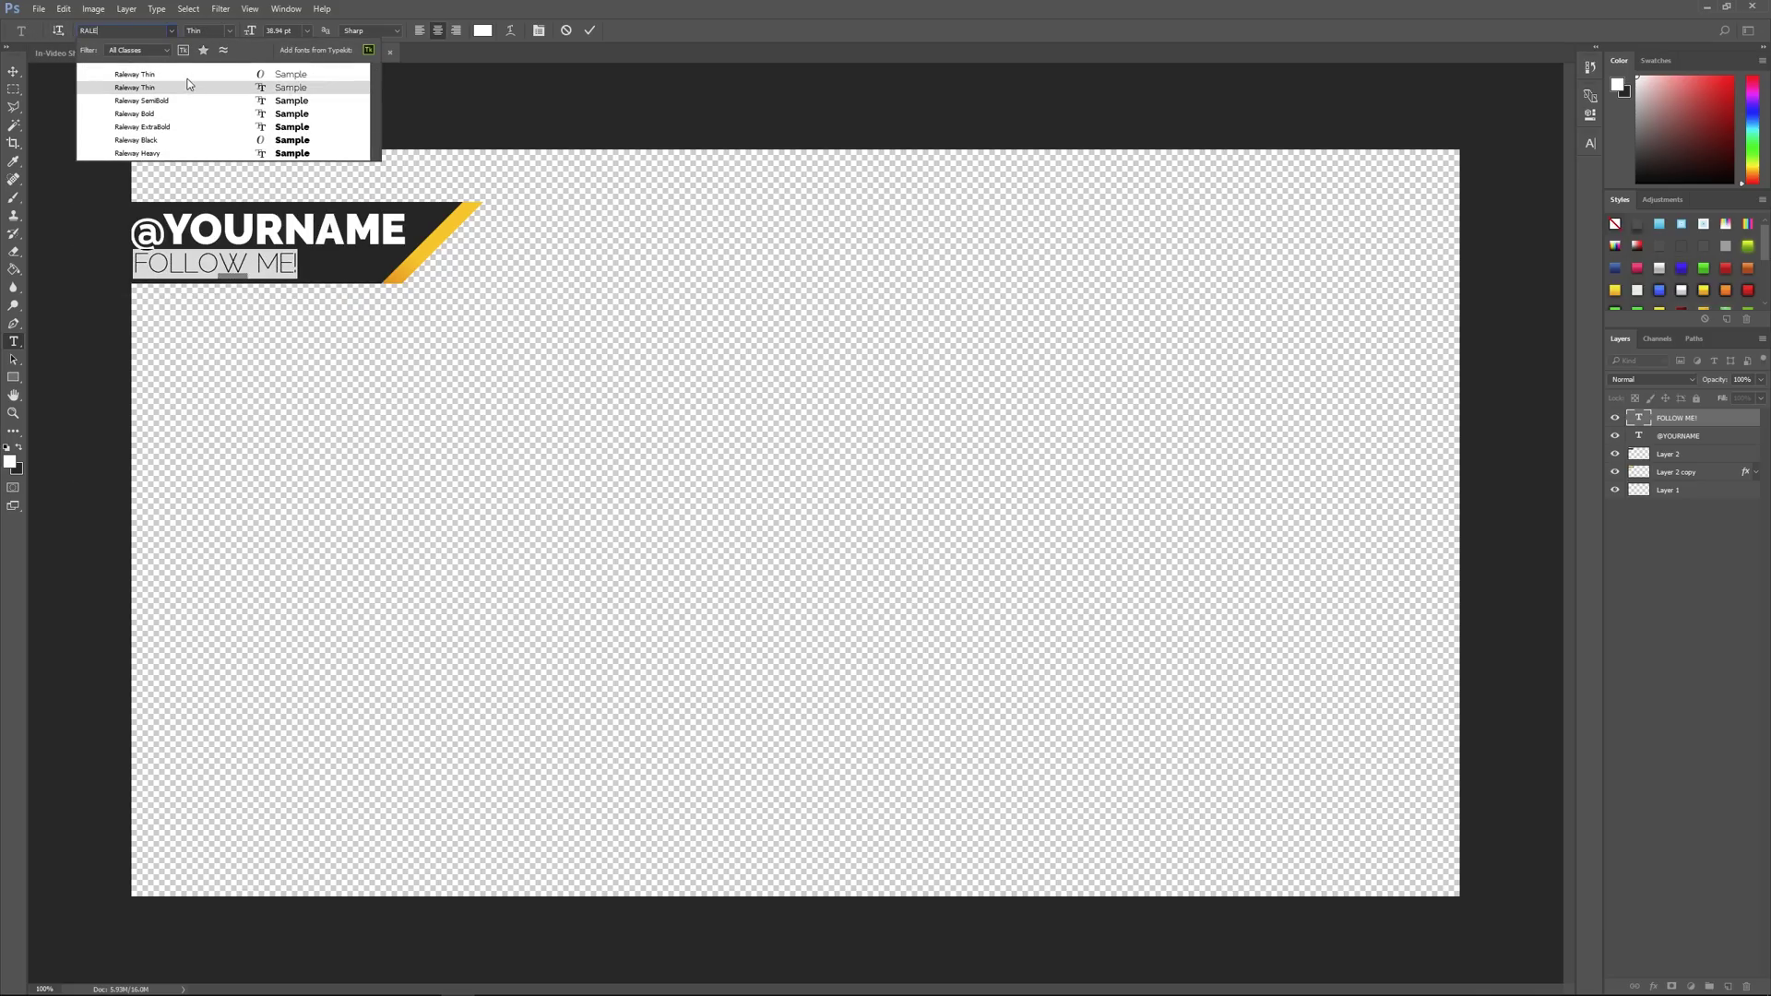
{"action": "left_click", "coordinate": [134, 73]}
{"action": "left_click", "coordinate": [591, 31]}
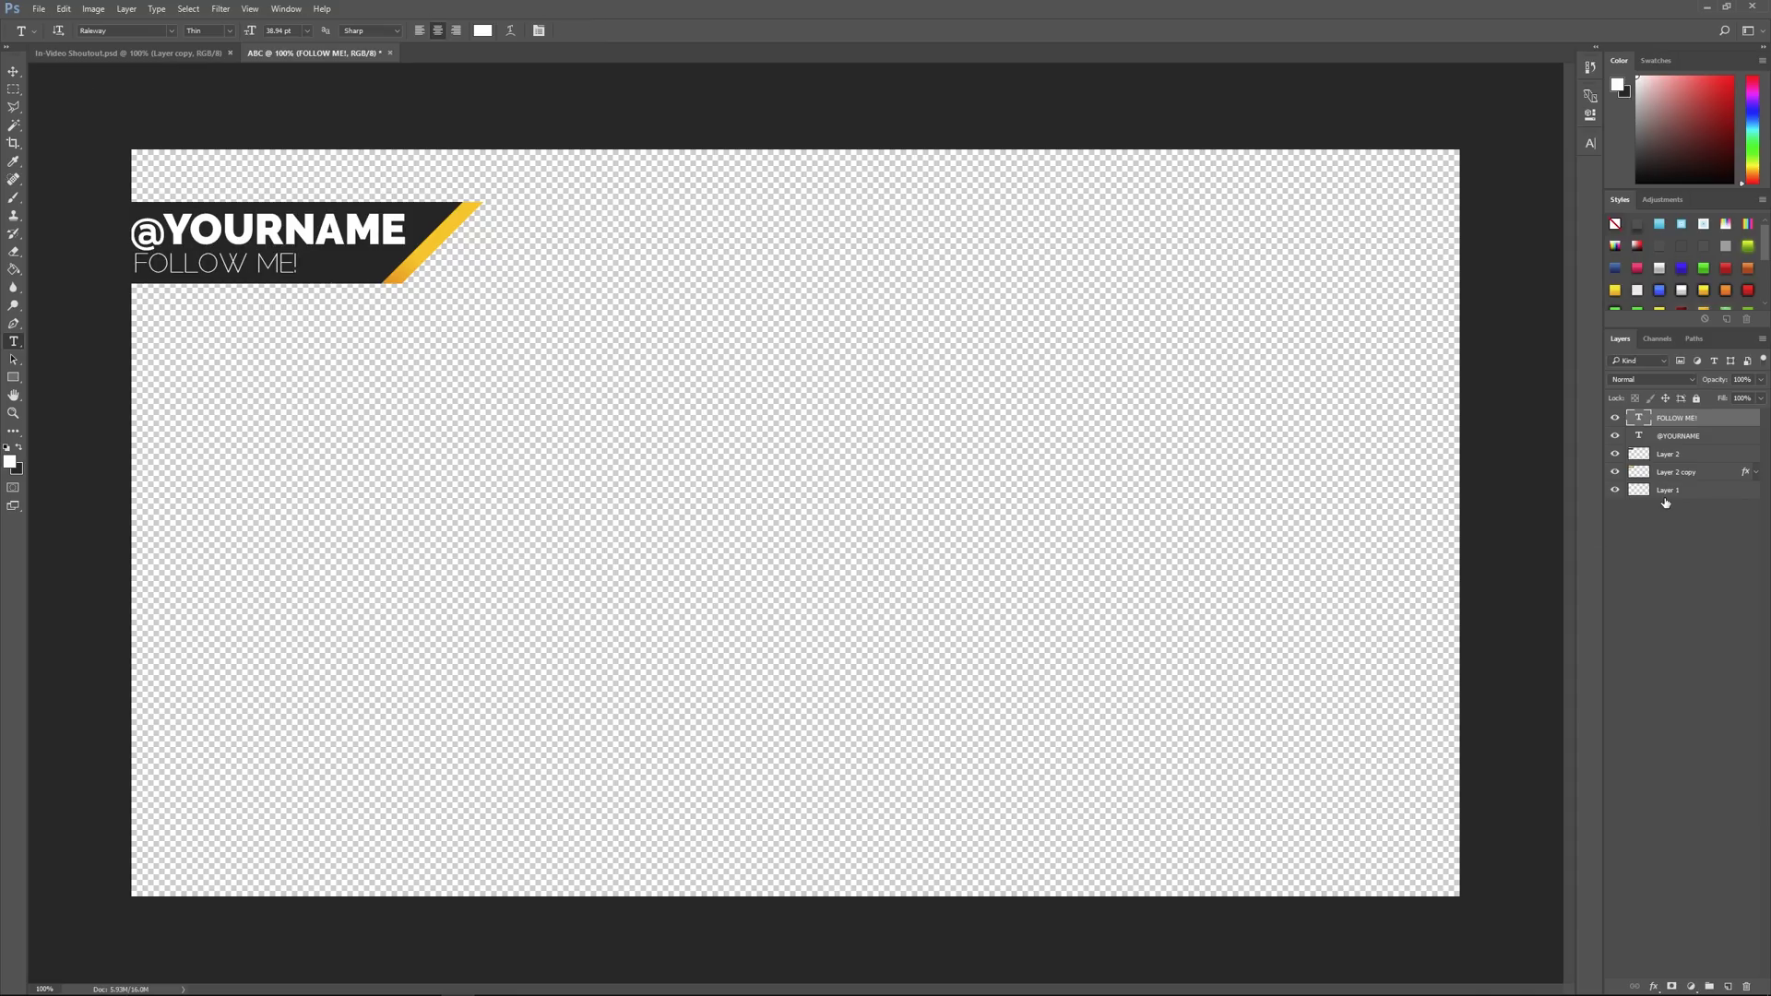
- Nudge the FOLLOW ME! text a few pixels right and down inside the dark bar
{"action": "key", "text": "ctrl+t"}
{"action": "key", "text": "Right"}
{"action": "key", "text": "Right"}
{"action": "key", "text": "Right"}
{"action": "key", "text": "Right"}
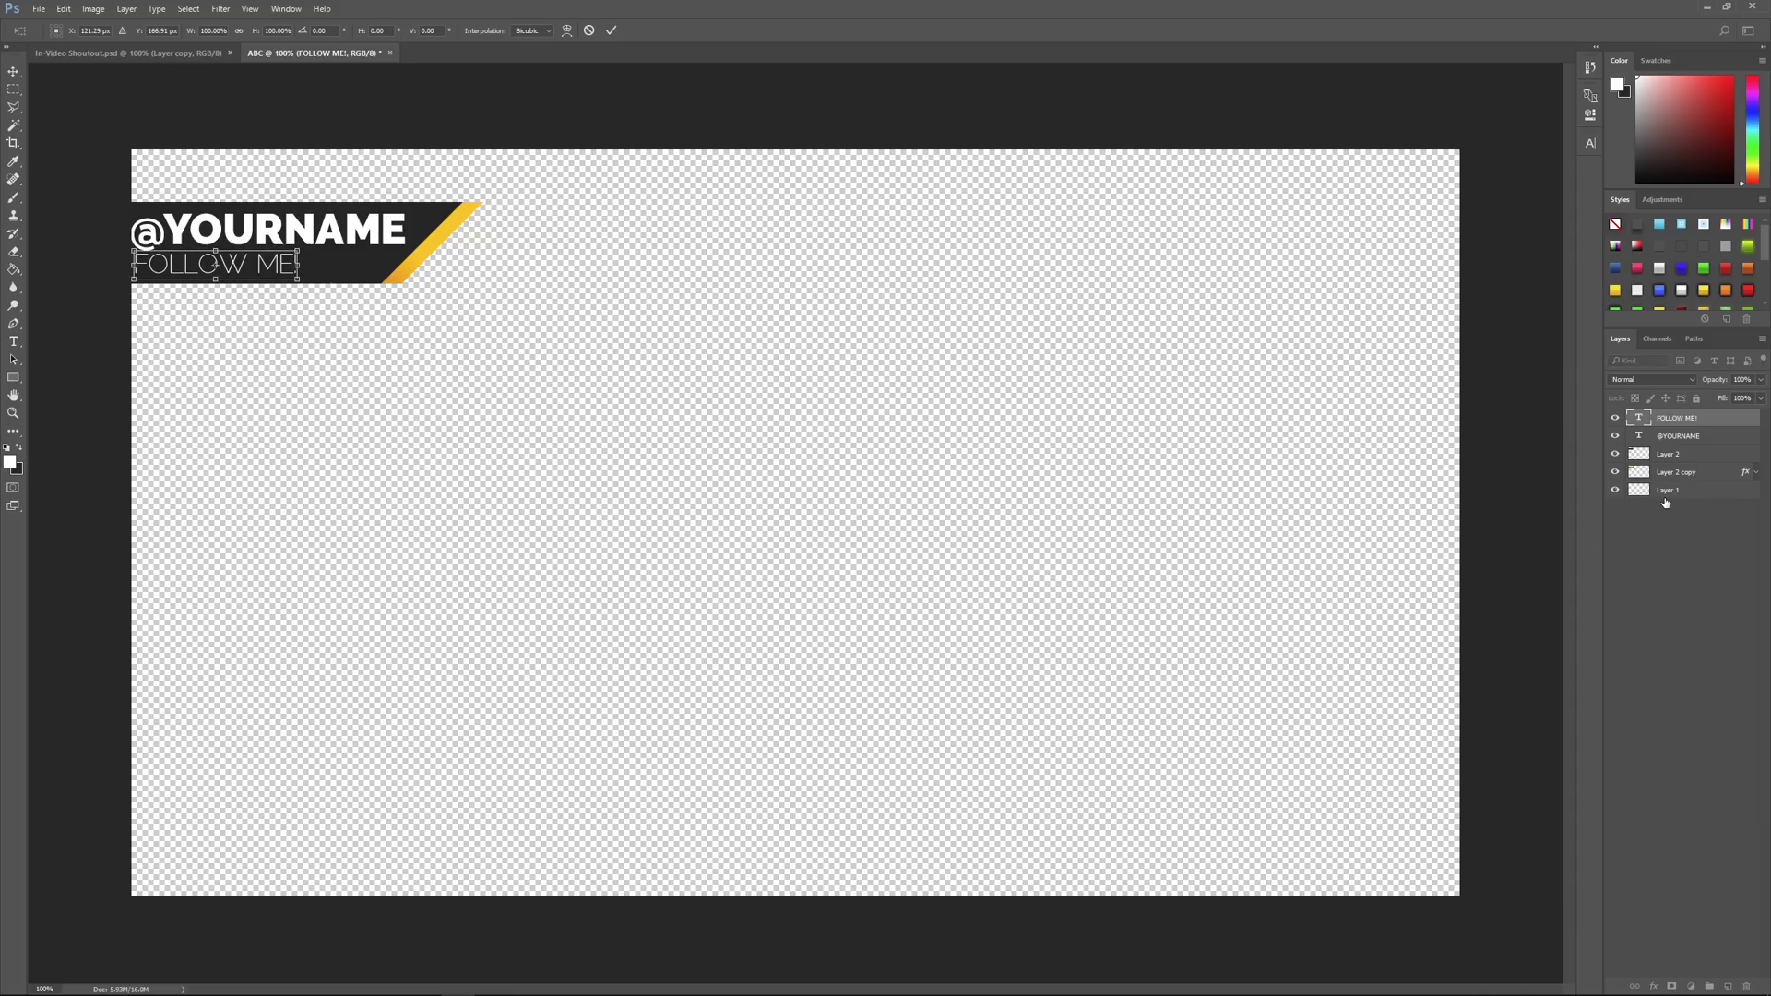
{"action": "key", "text": "Down"}
{"action": "key", "text": "Down"}
{"action": "key", "text": "Down"}
{"action": "key", "text": "Return"}
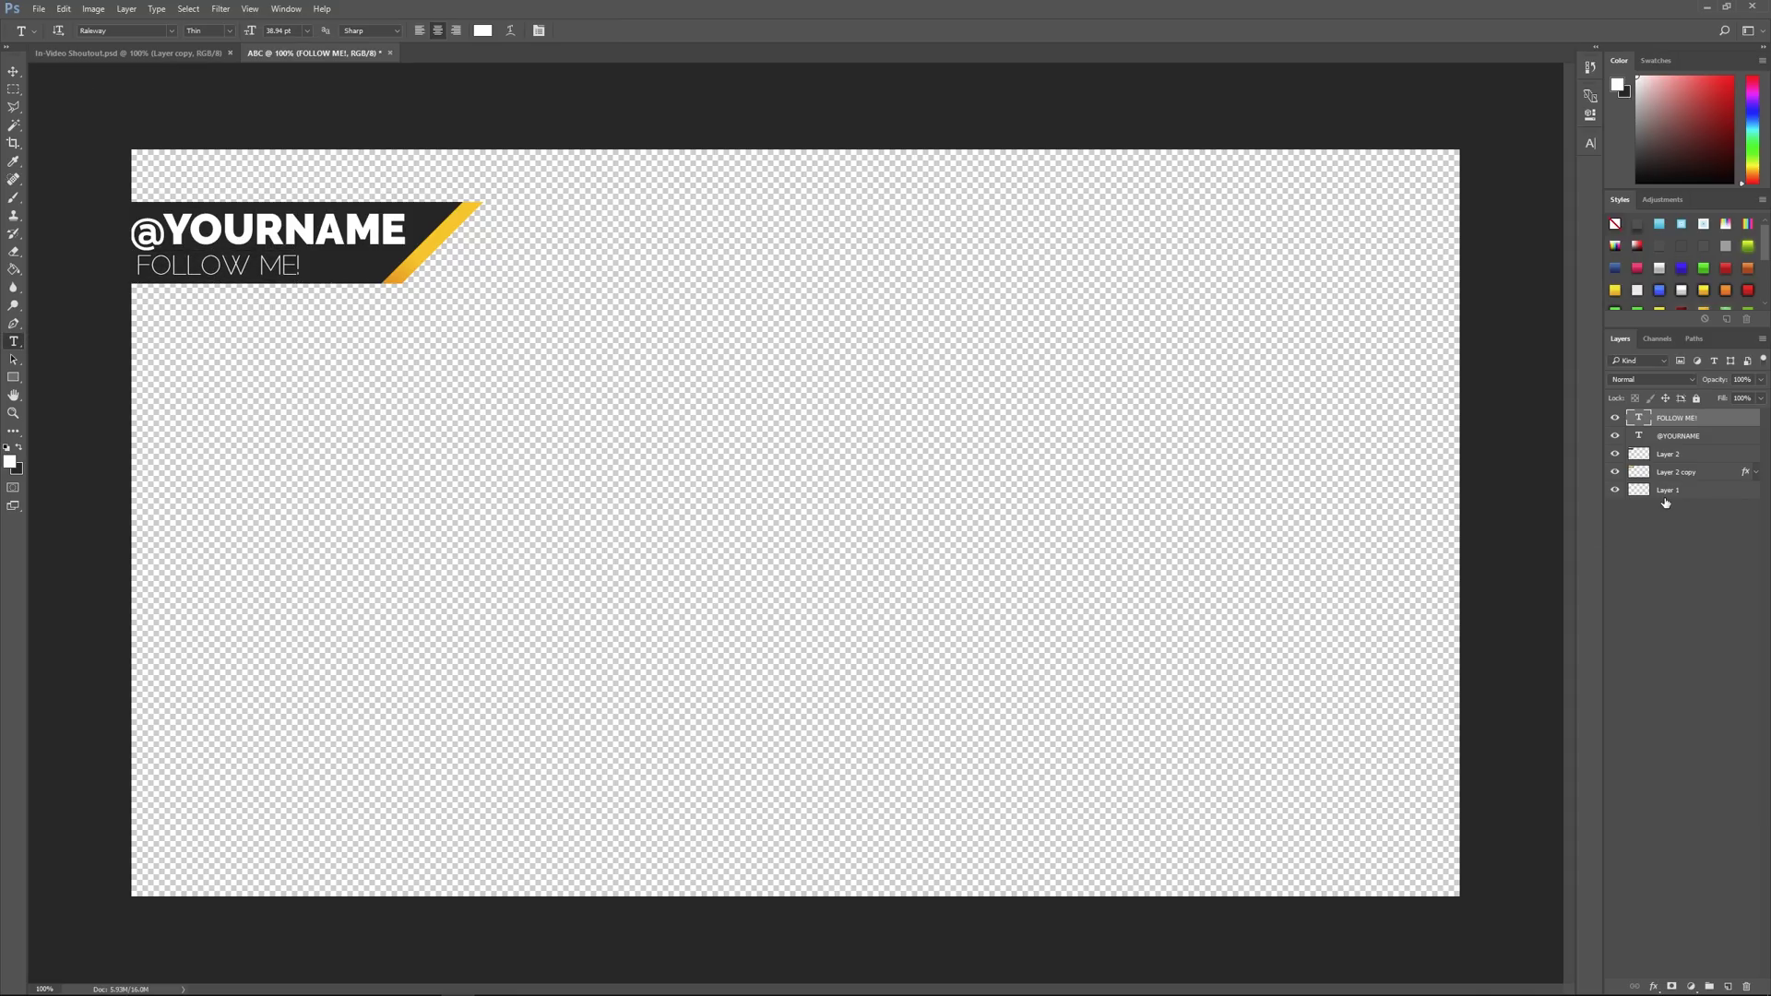
{"action": "left_click", "coordinate": [1702, 439]}
{"action": "key", "text": "ctrl+t"}
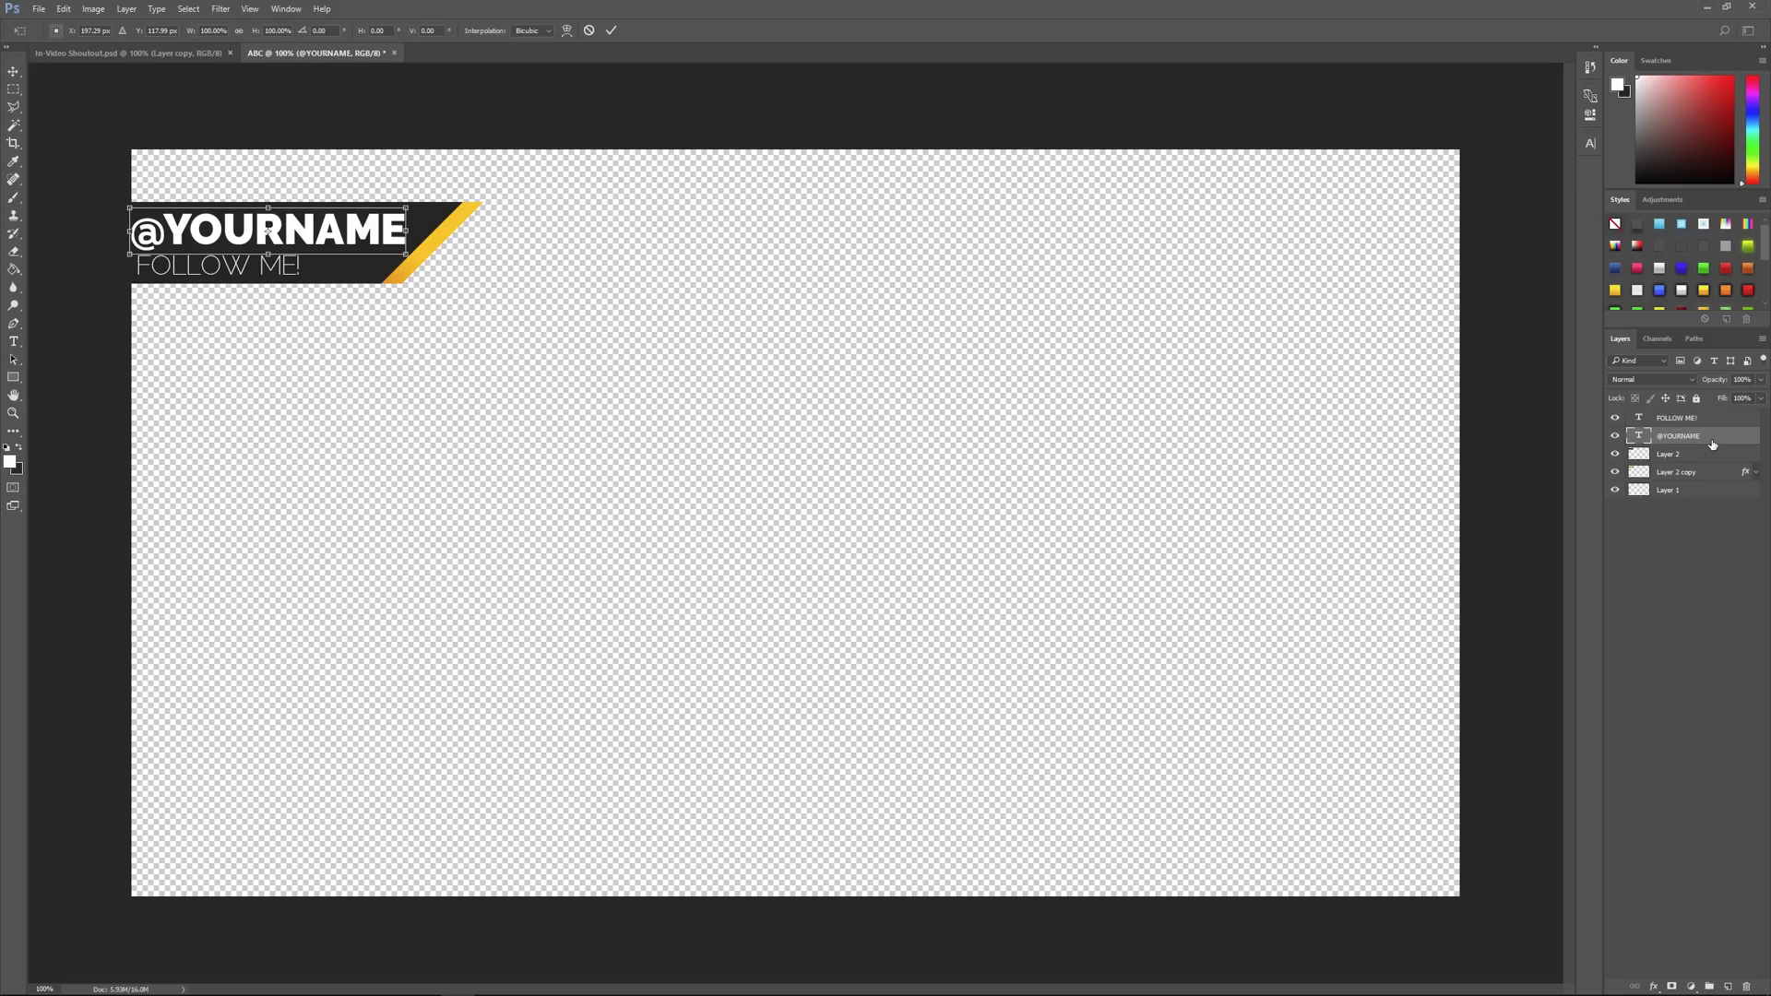
{"action": "key", "text": "Up"}
{"action": "key", "text": "Up"}
{"action": "key", "text": "Up"}
{"action": "key", "text": "Right"}
{"action": "key", "text": "Right"}
{"action": "key", "text": "Right"}
{"action": "key", "text": "Right"}
{"action": "key", "text": "Right"}
{"action": "key", "text": "Right"}
{"action": "key", "text": "Right"}
{"action": "key", "text": "Right"}
{"action": "key", "text": "Right"}
{"action": "key", "text": "Right"}
{"action": "key", "text": "Right"}
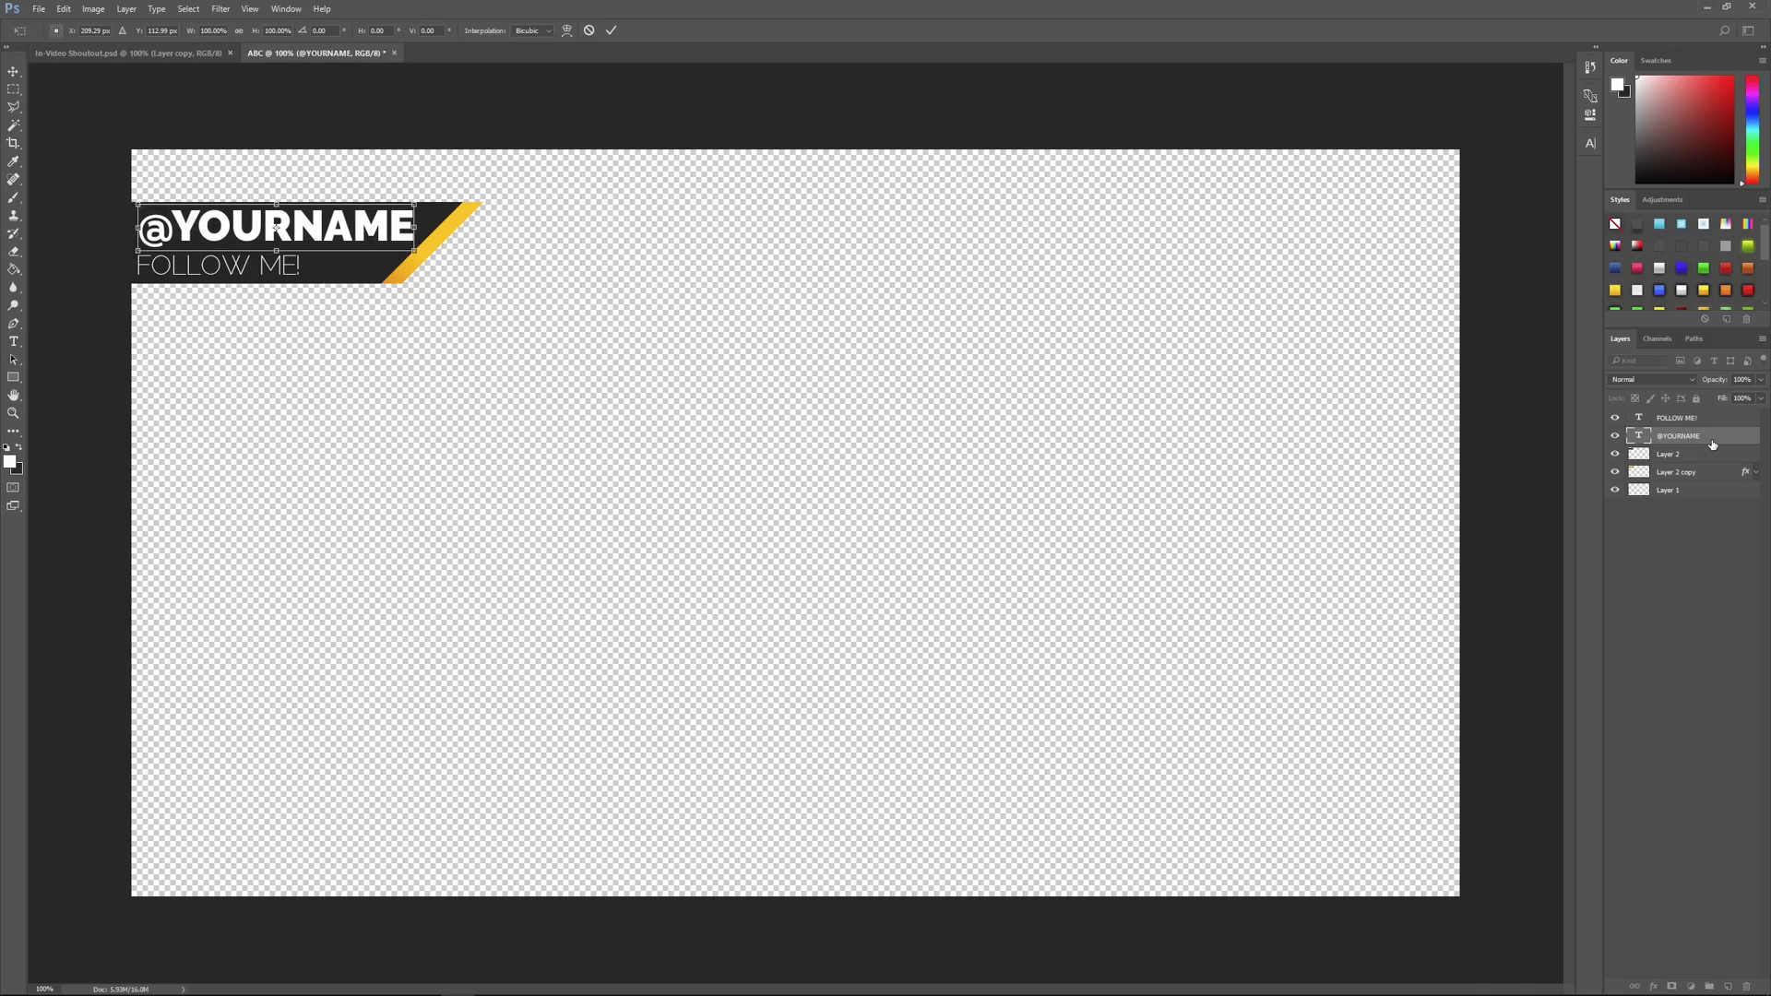
{"action": "key", "text": "Return"}
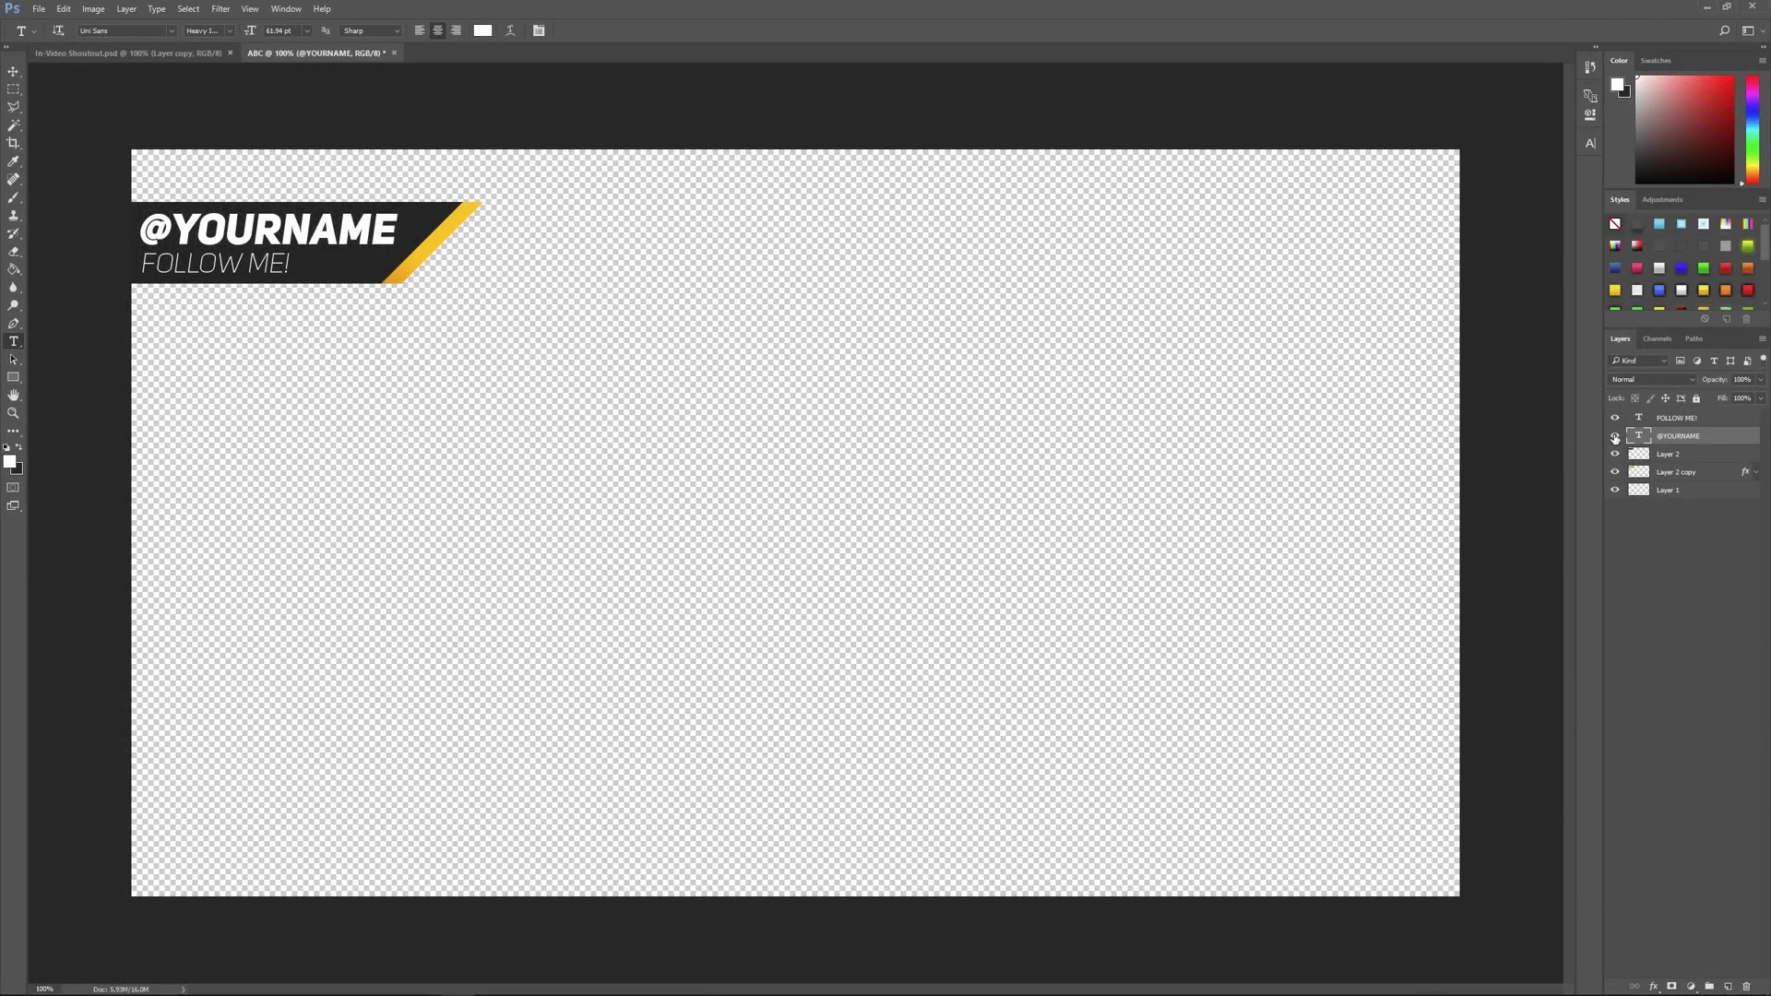
- Hide every layer except the FOLLOW ME! text and quick-export it to the Desktop as FOLOW.png
{"action": "left_click_drag", "start_coordinate": [1616, 439], "coordinate": [1618, 498]}
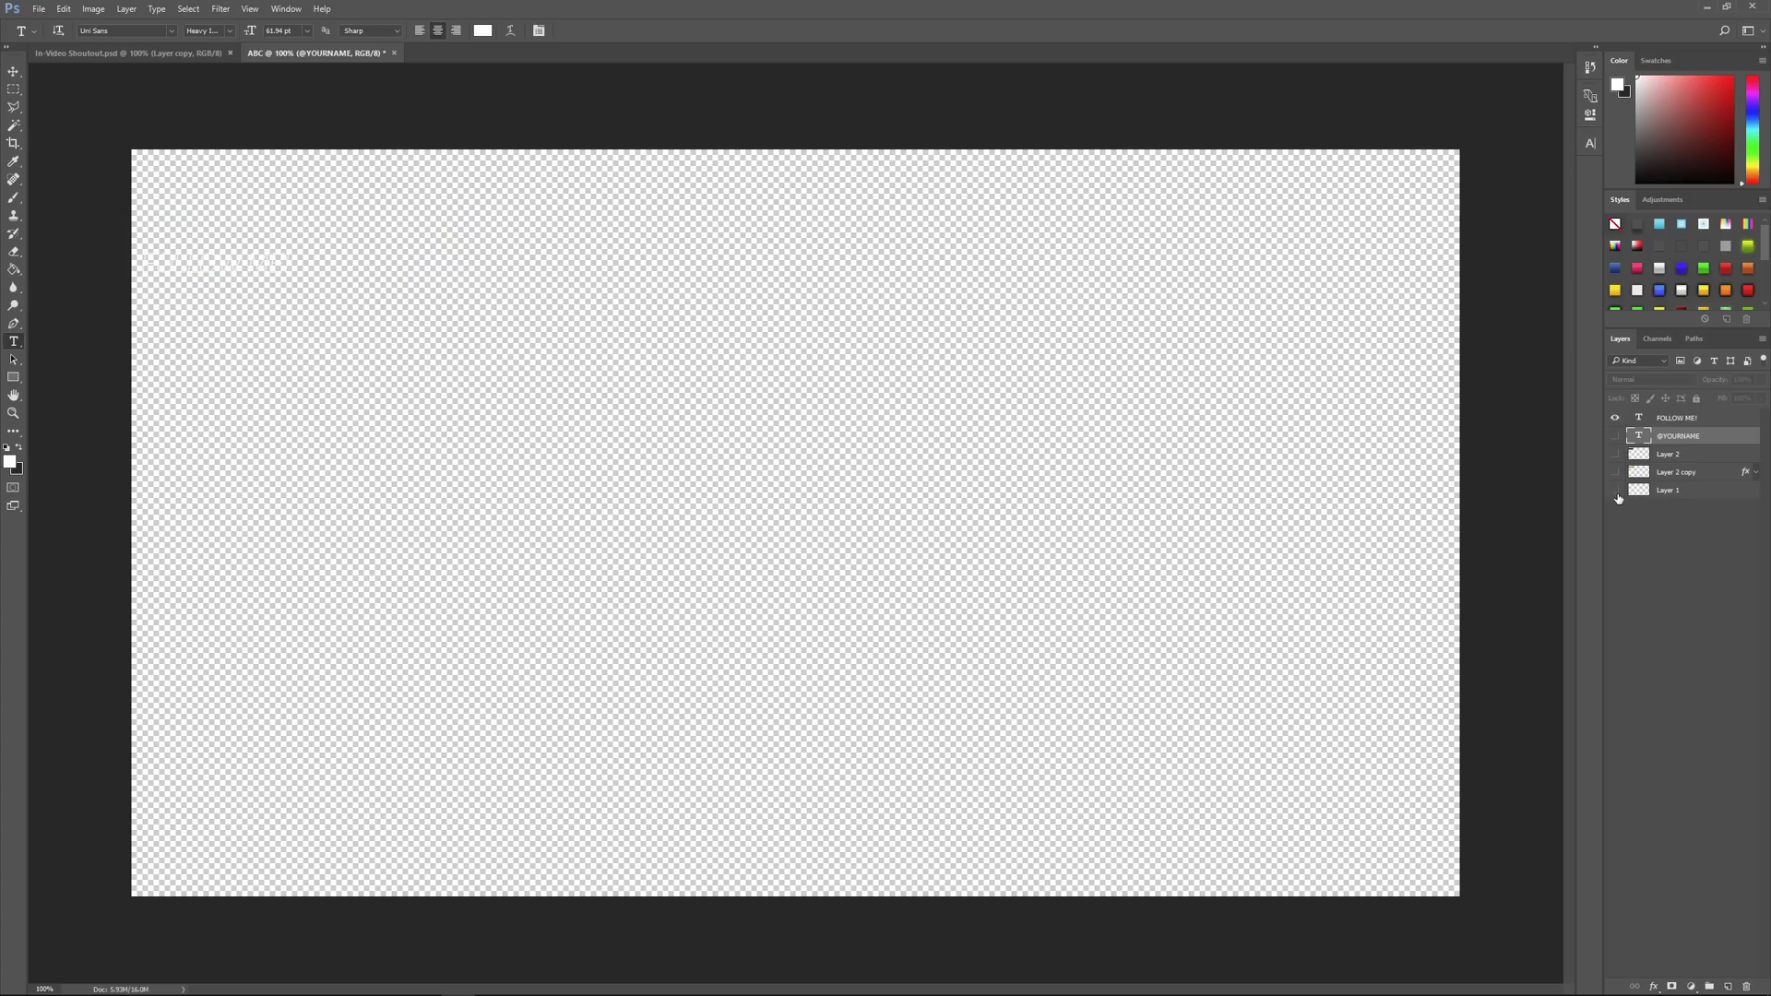
{"action": "left_click", "coordinate": [1706, 418]}
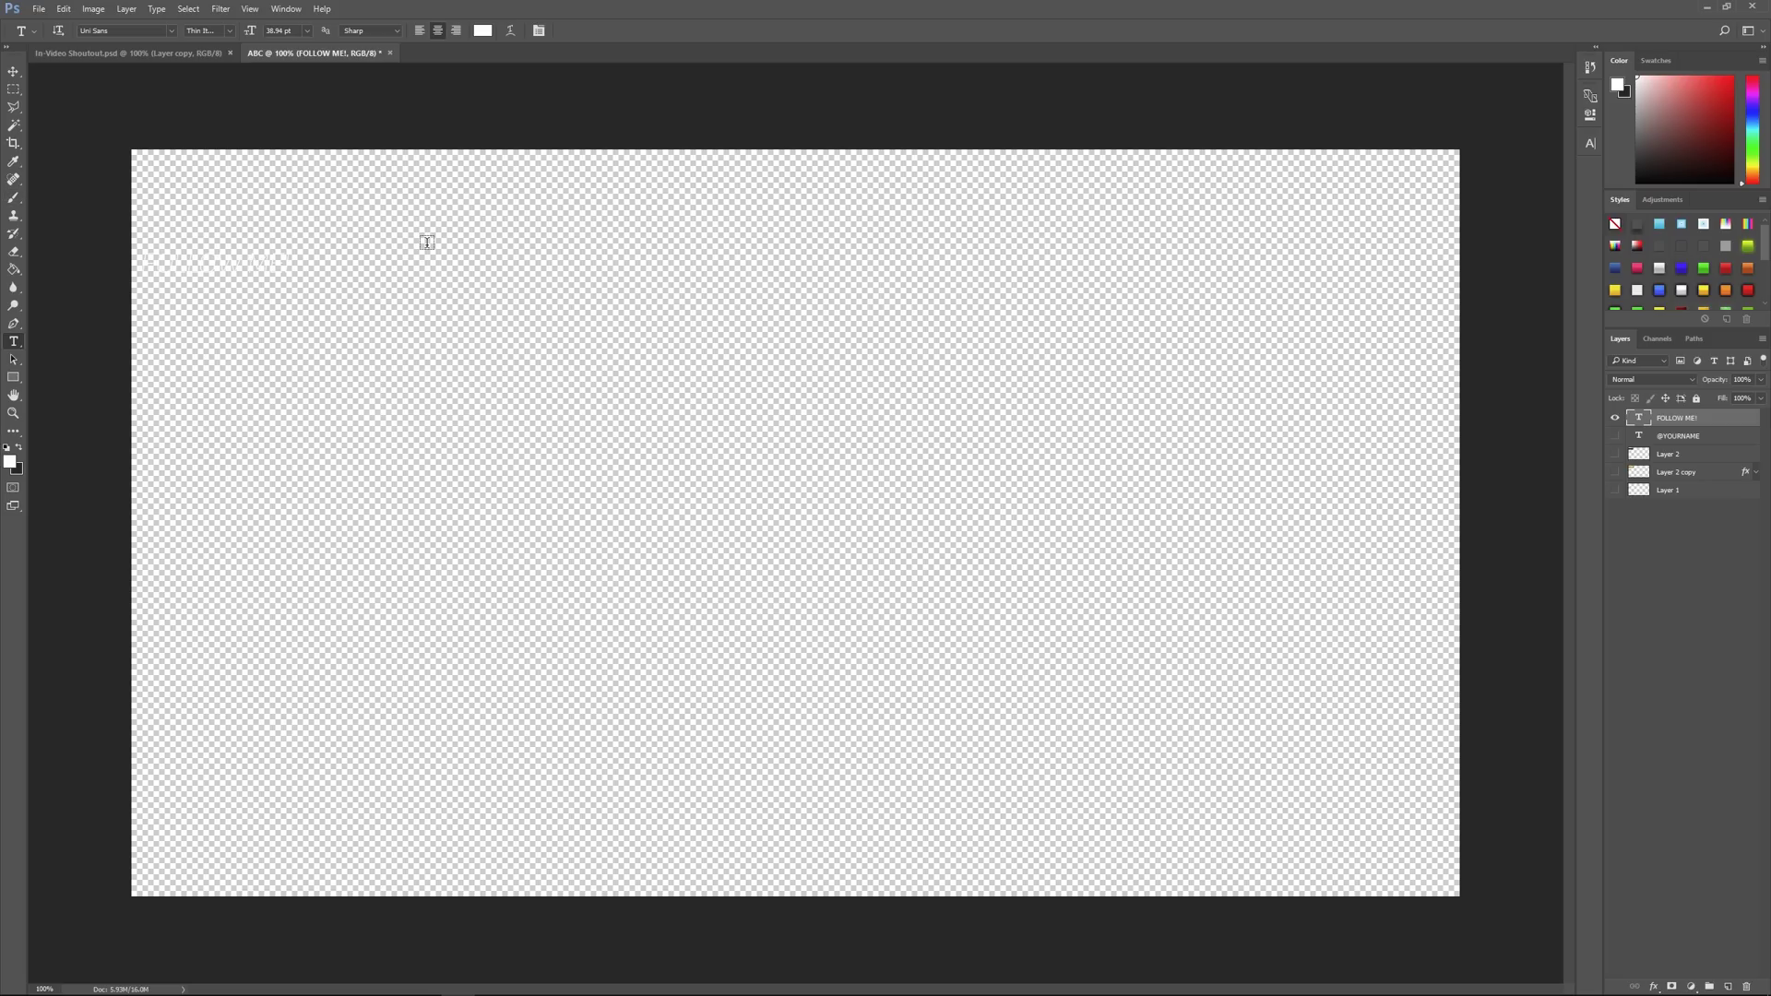
{"action": "left_click", "coordinate": [41, 10]}
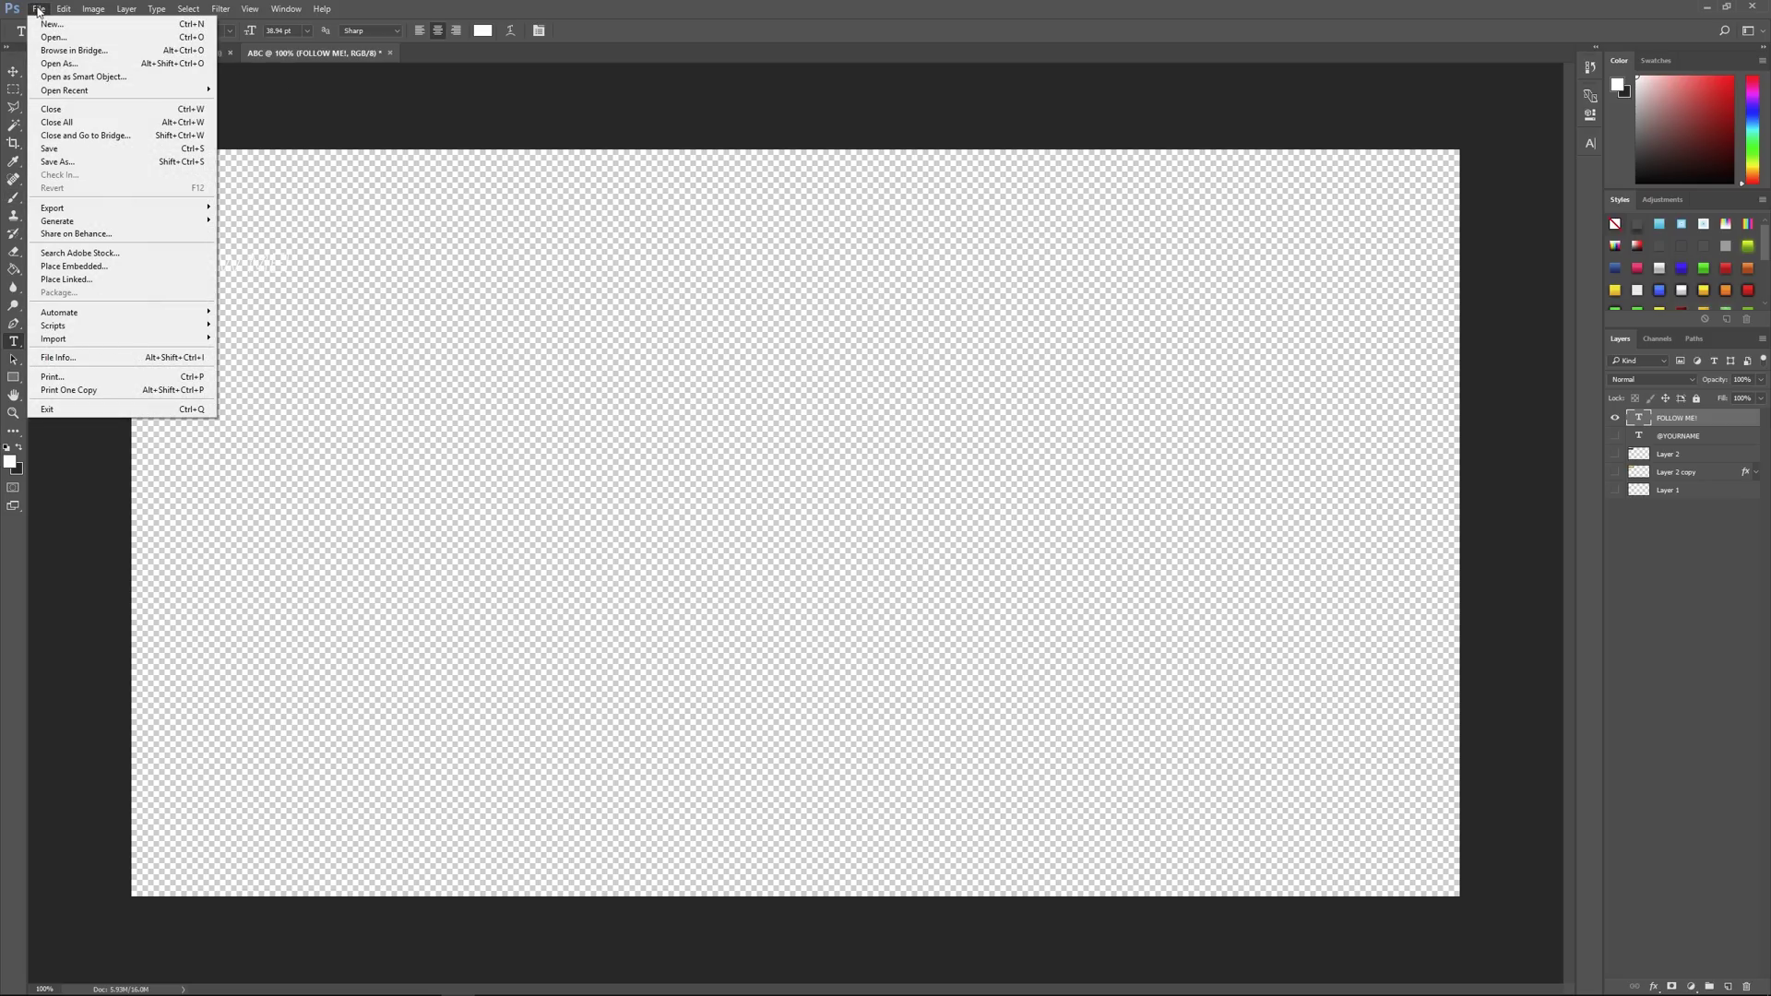
{"action": "mouse_move", "coordinate": [161, 215]}
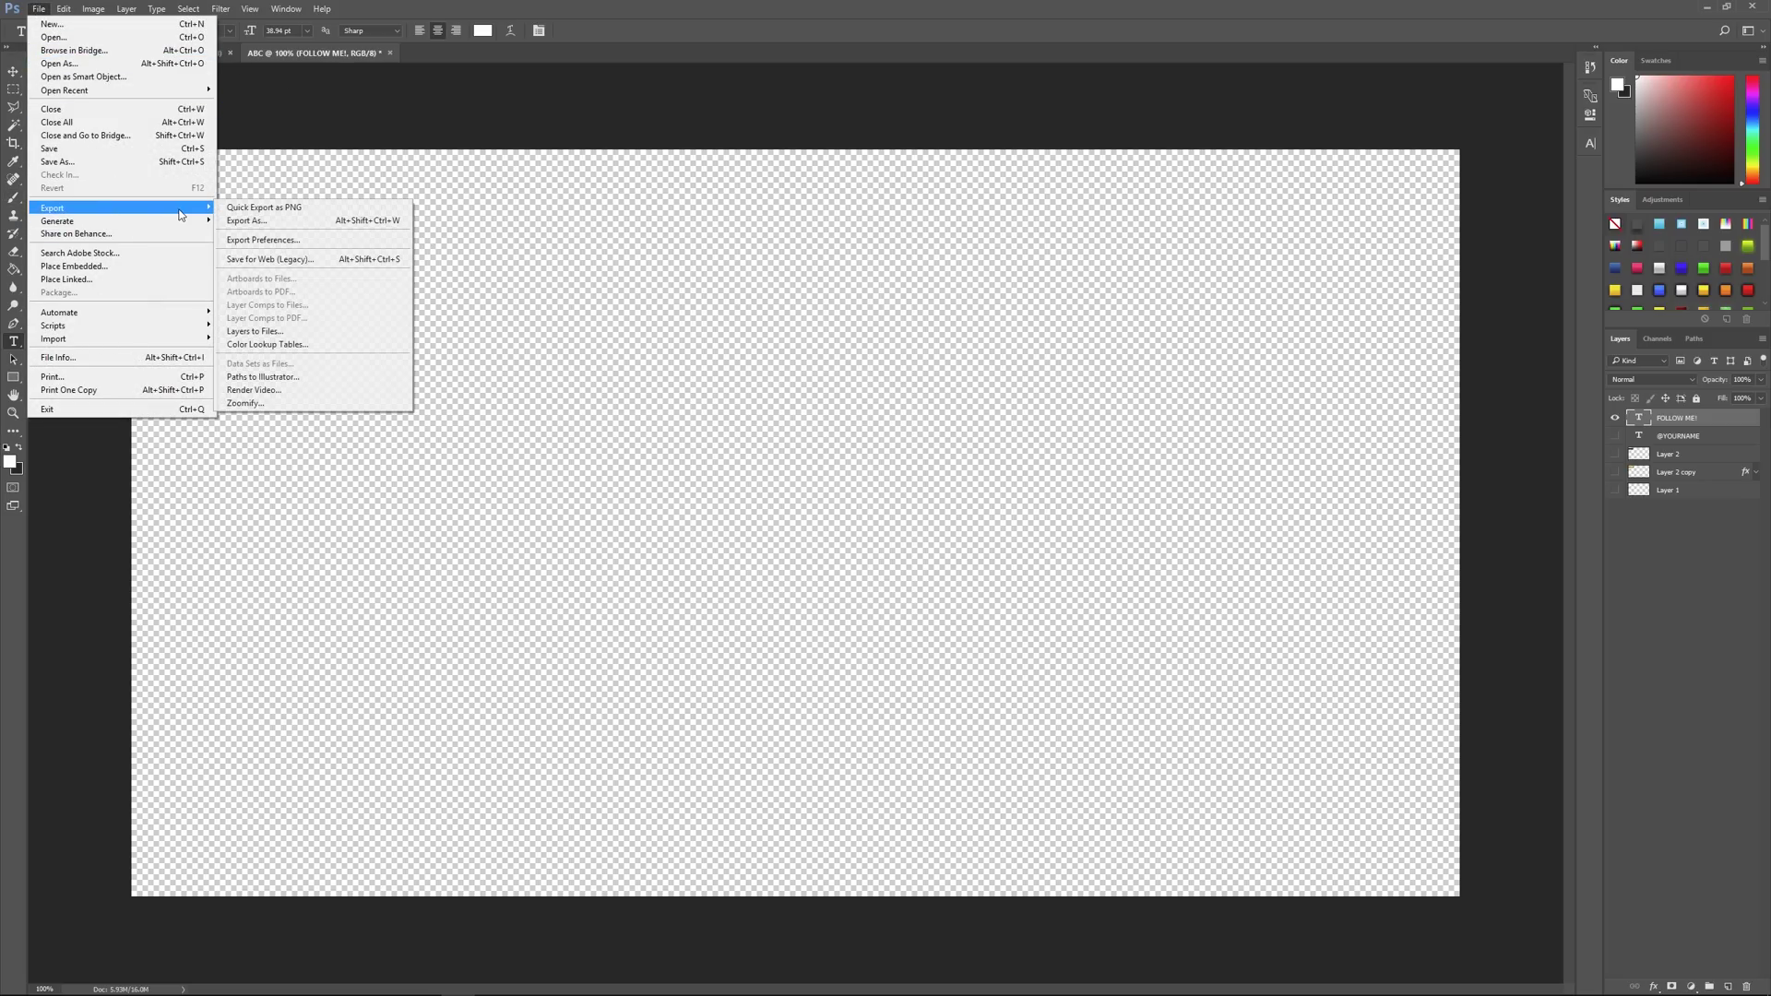
{"action": "left_click", "coordinate": [242, 211]}
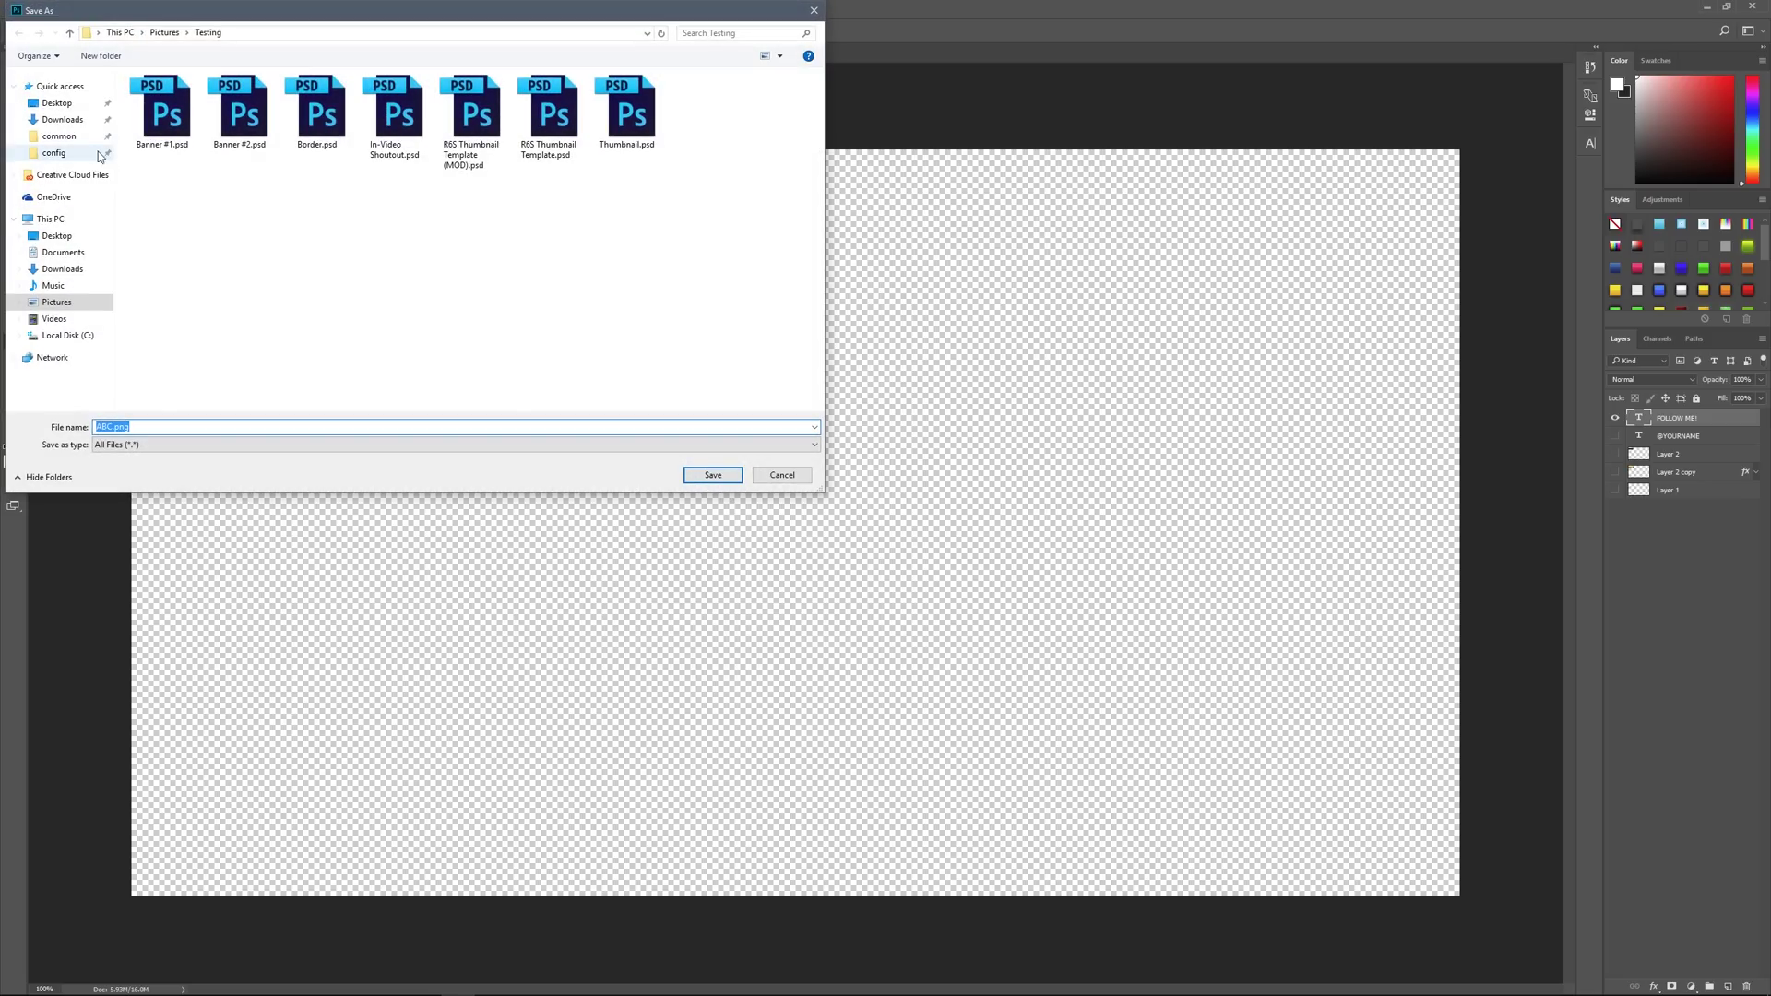
{"action": "left_click", "coordinate": [78, 105]}
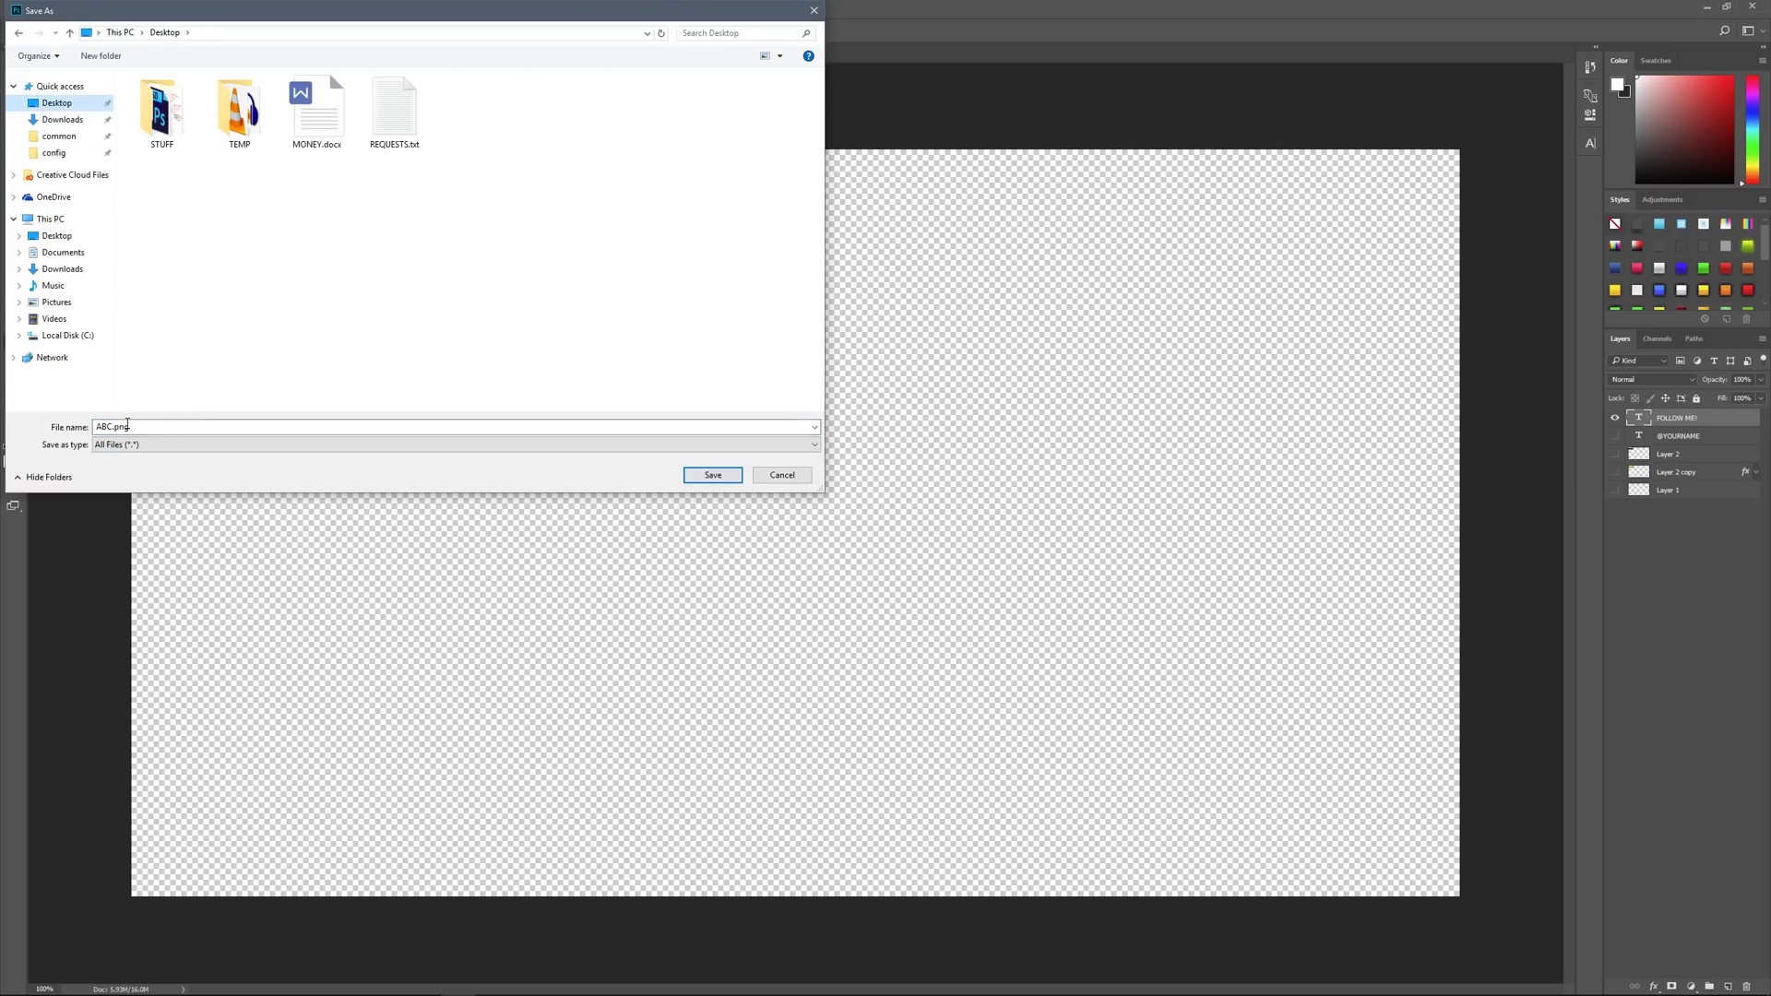
{"action": "left_click_drag", "start_coordinate": [161, 426], "coordinate": [39, 427]}
{"action": "left_click", "coordinate": [111, 426]}
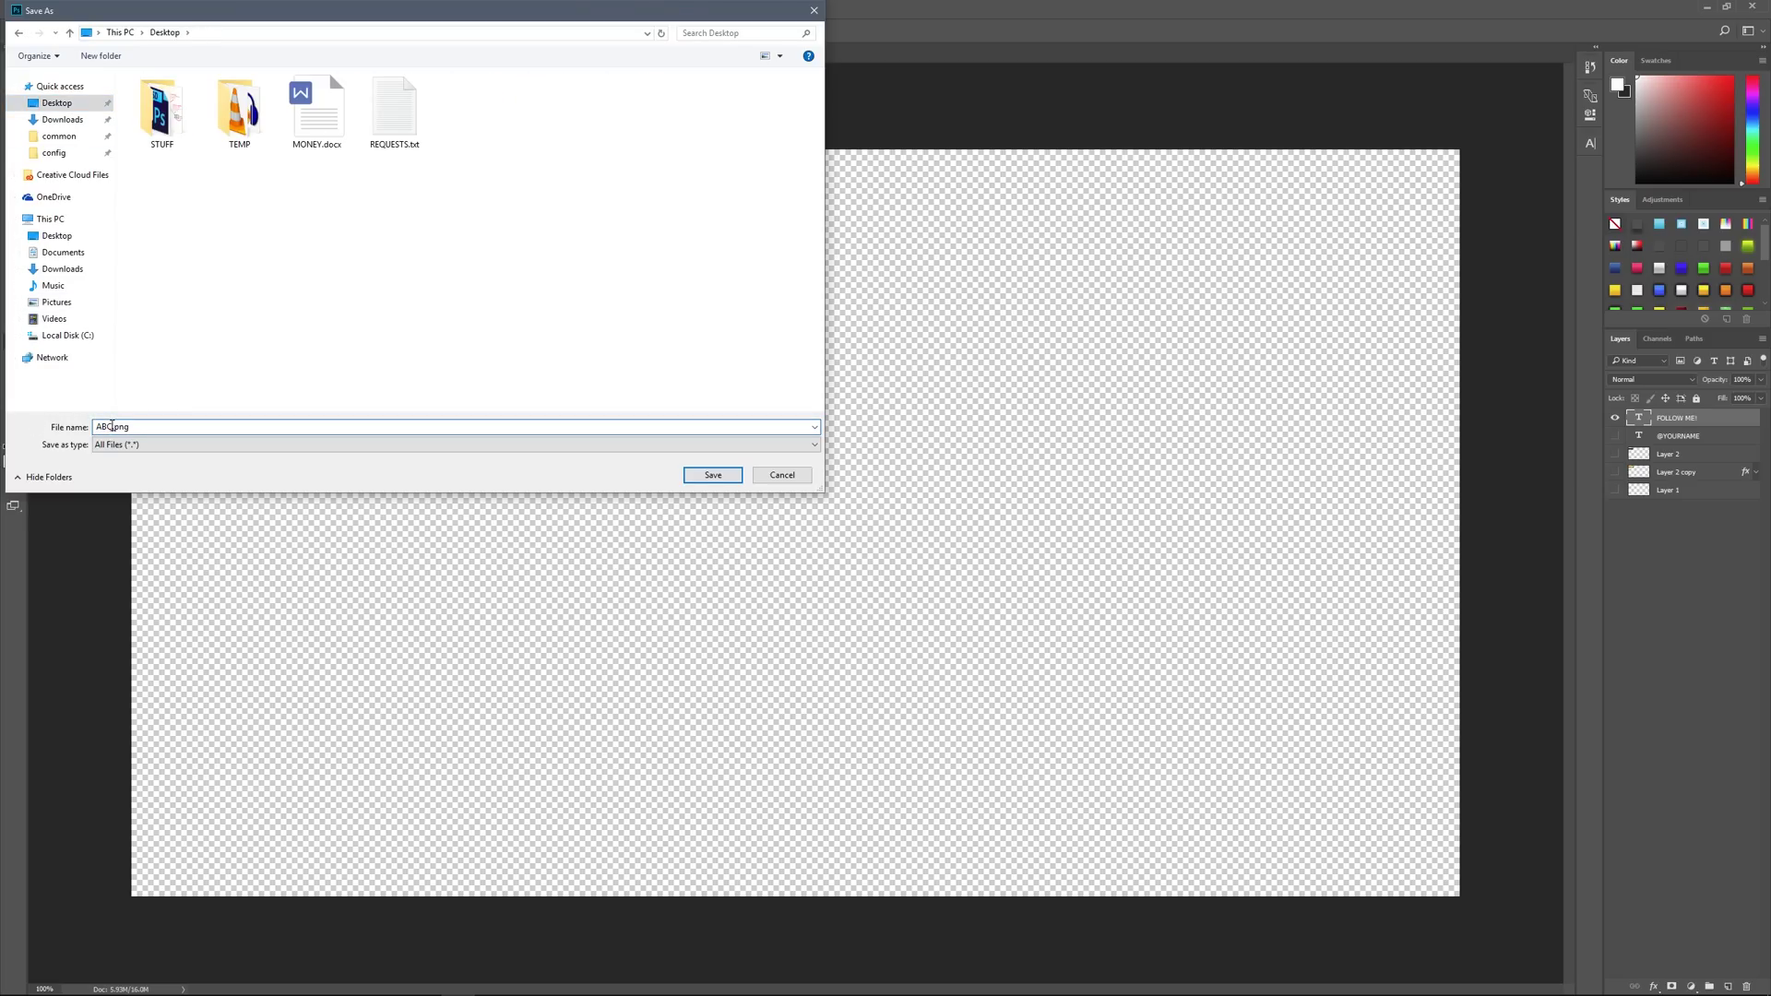
{"action": "type", "text": "FOLOW"}
{"action": "left_click", "coordinate": [703, 475]}
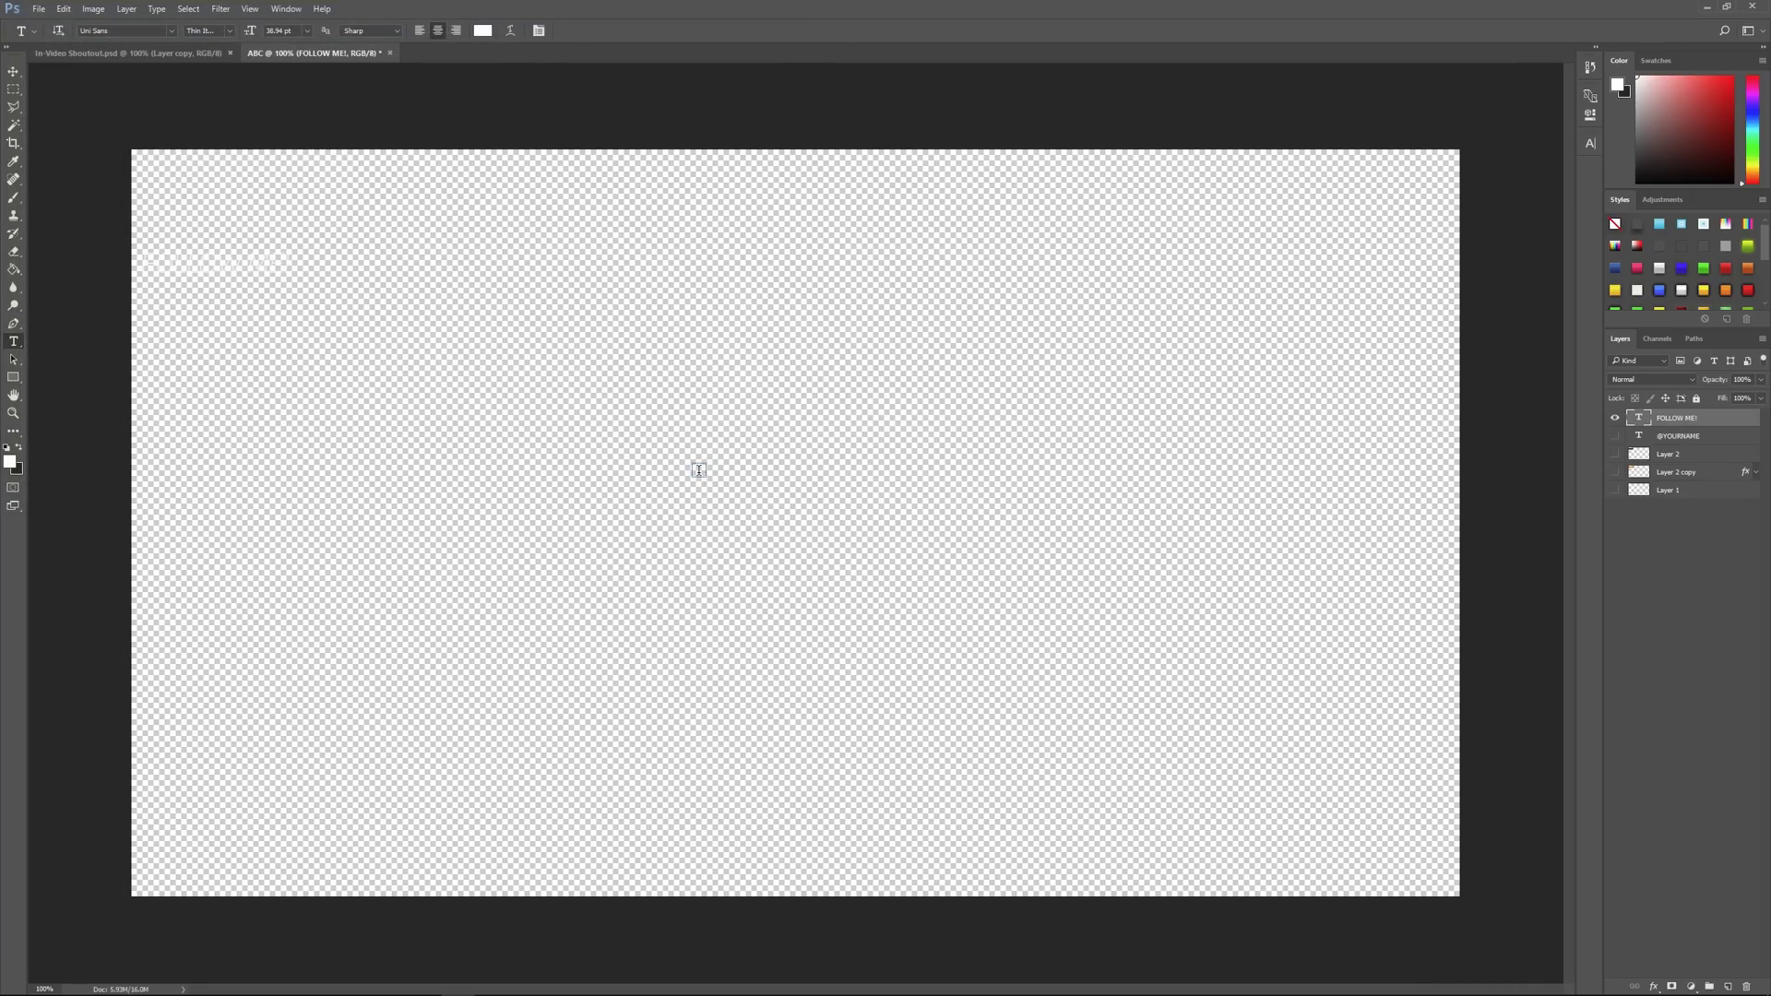
{"action": "left_click", "coordinate": [1615, 435]}
{"action": "left_click", "coordinate": [1616, 418]}
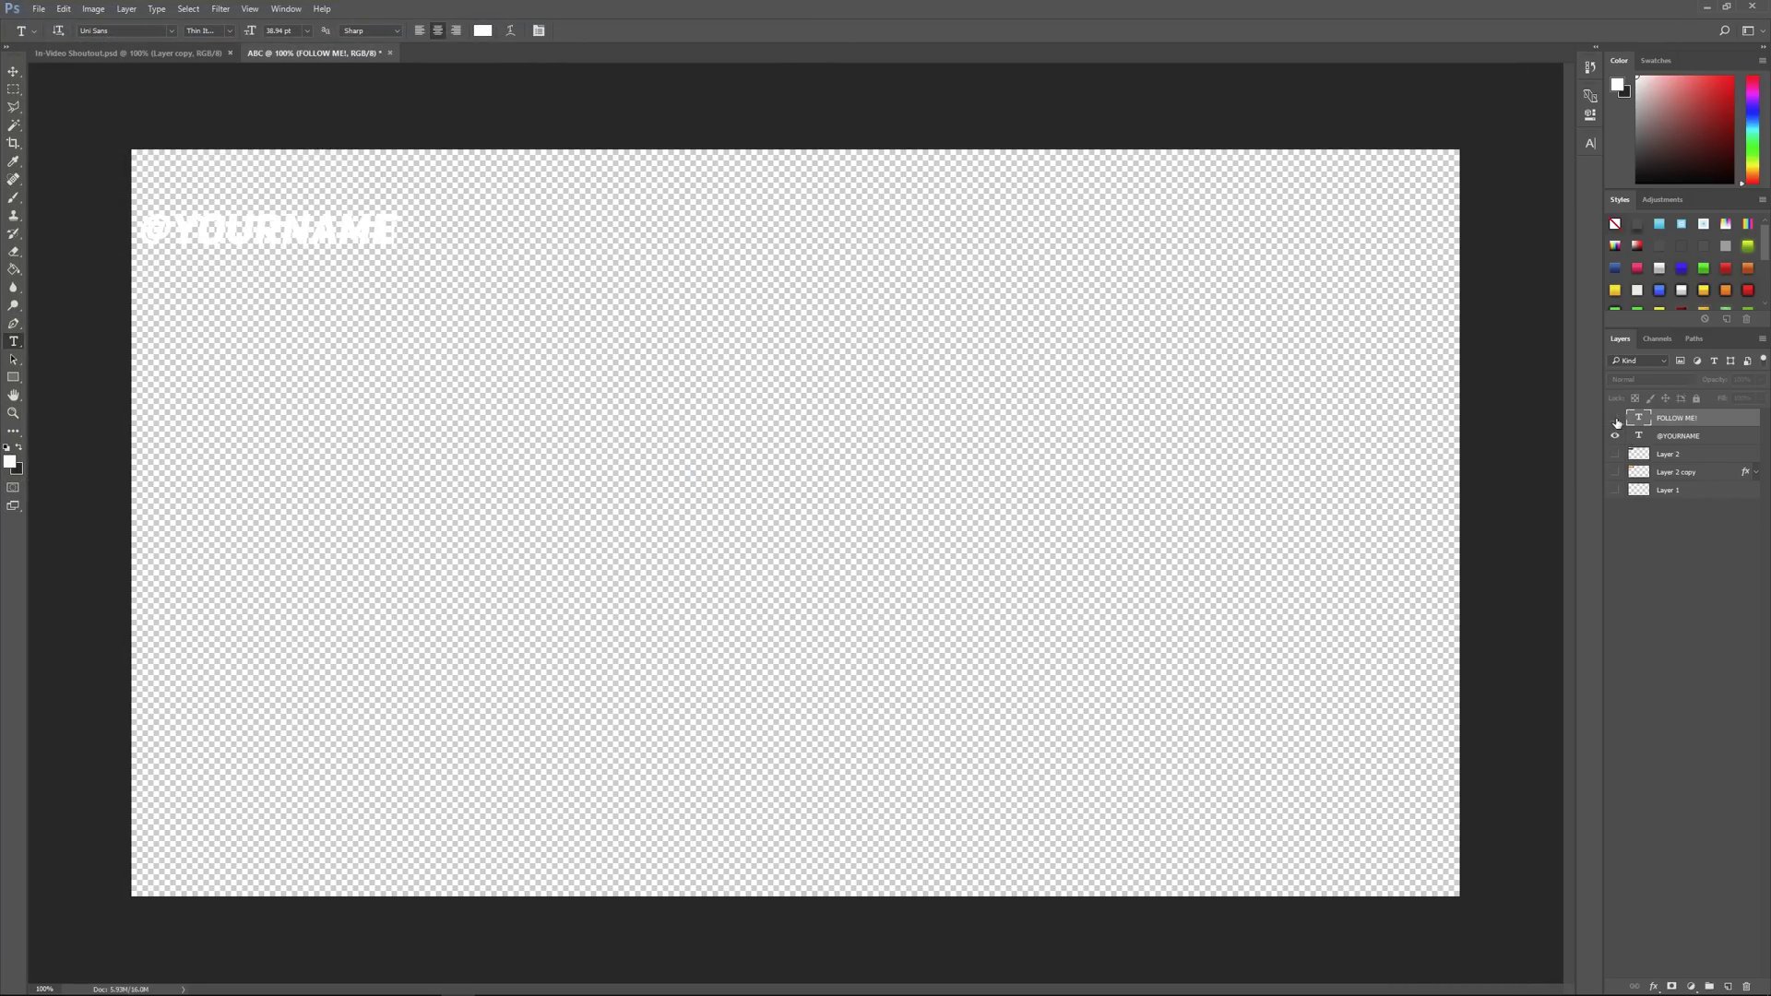
{"action": "left_click", "coordinate": [39, 9]}
{"action": "mouse_move", "coordinate": [56, 208]}
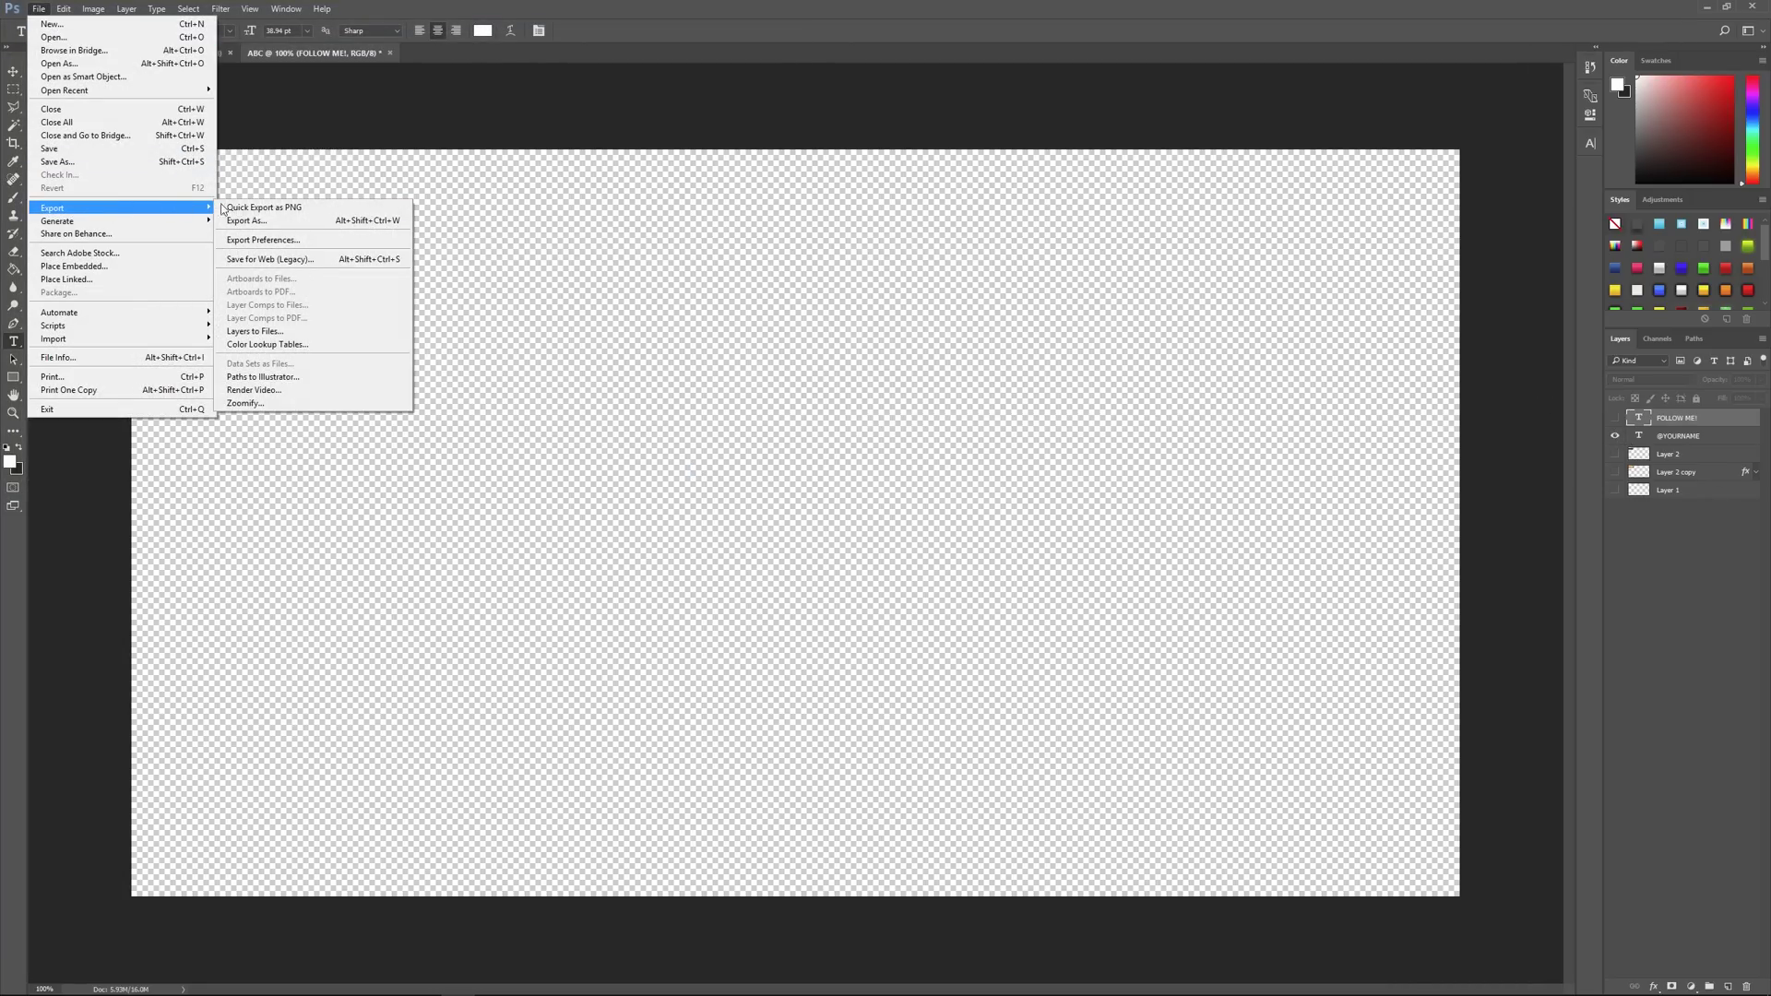
{"action": "left_click", "coordinate": [277, 208]}
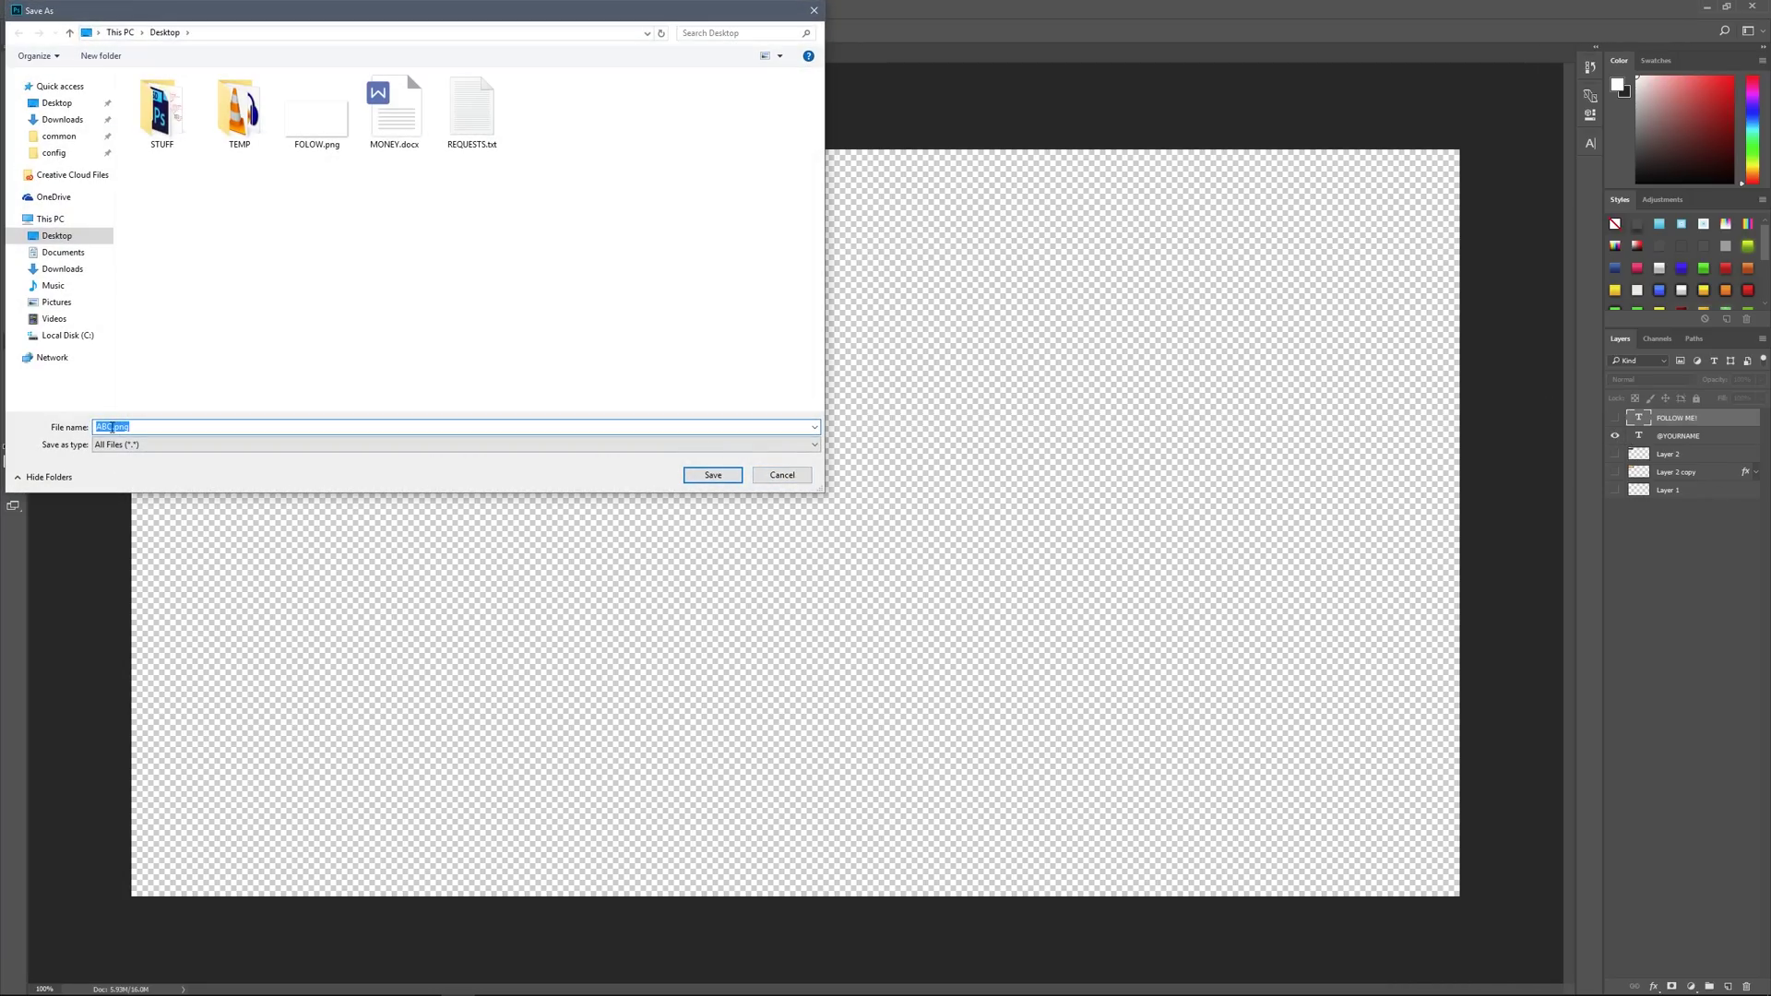
{"action": "key", "text": "BackSpace"}
{"action": "type", "text": "TWITTER"}
{"action": "left_click", "coordinate": [710, 475]}
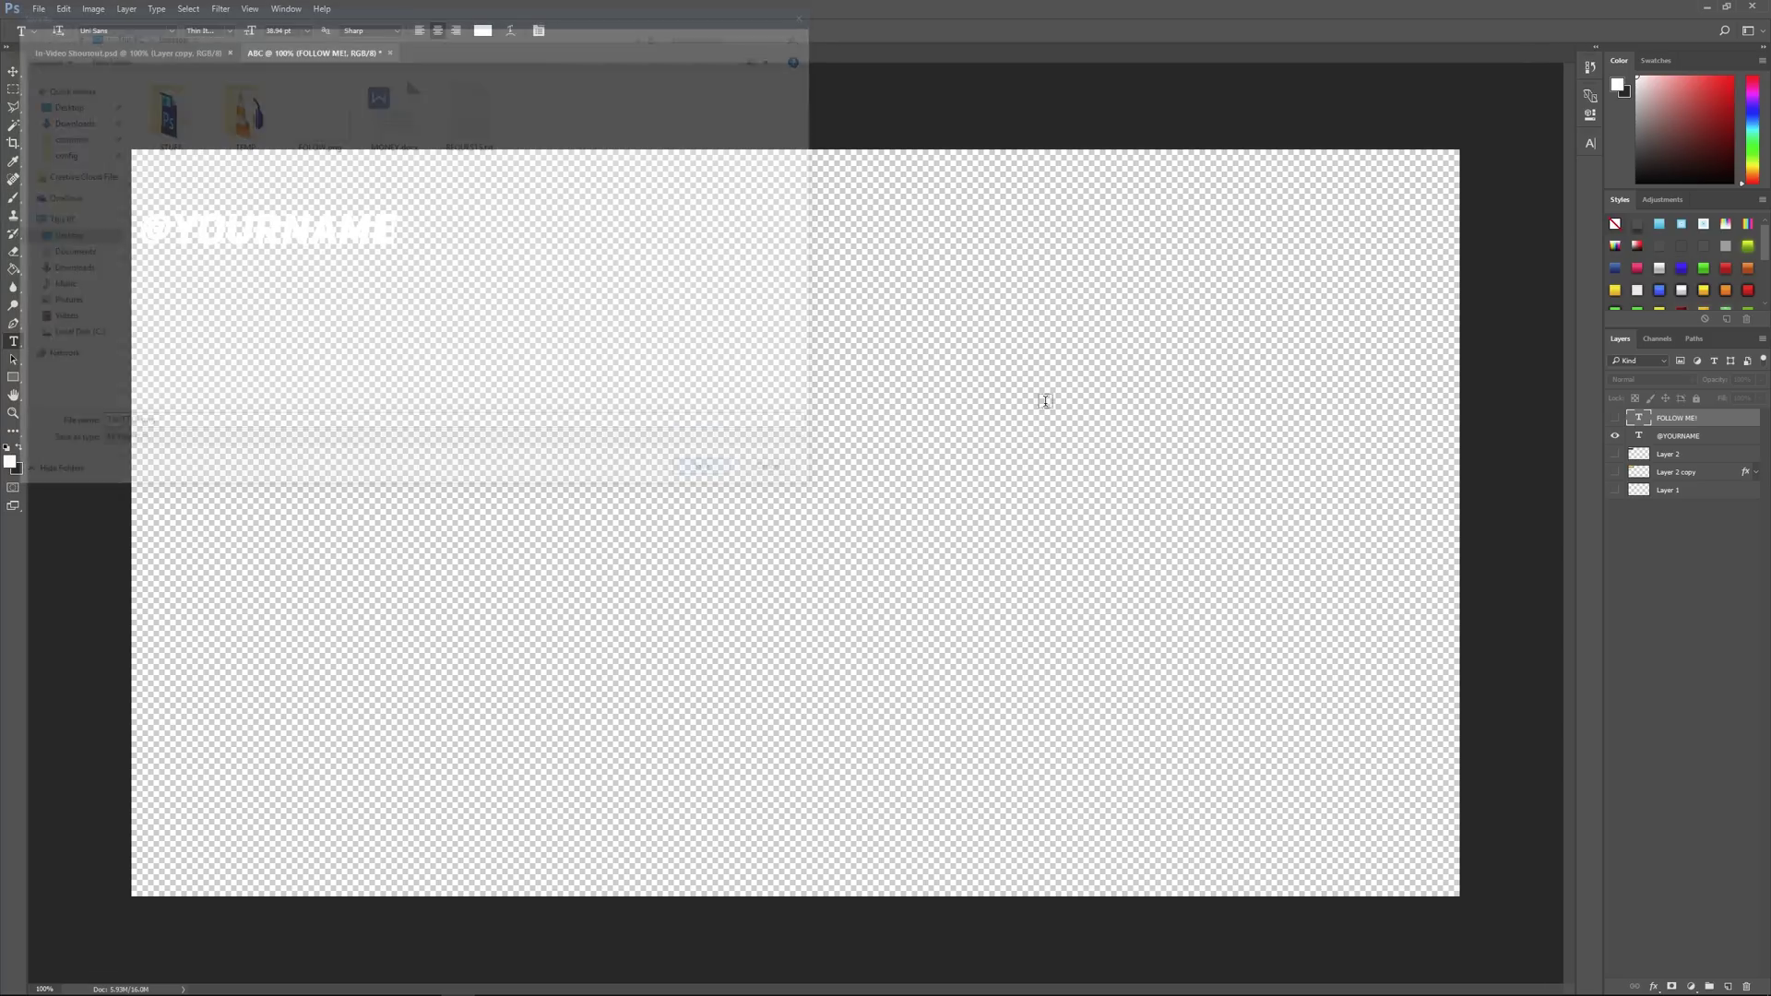
- Show only the dark bar layer, Layer 2, and quick-export it to the Desktop as GREY.png
{"action": "left_click", "coordinate": [1614, 437]}
{"action": "left_click", "coordinate": [1615, 454]}
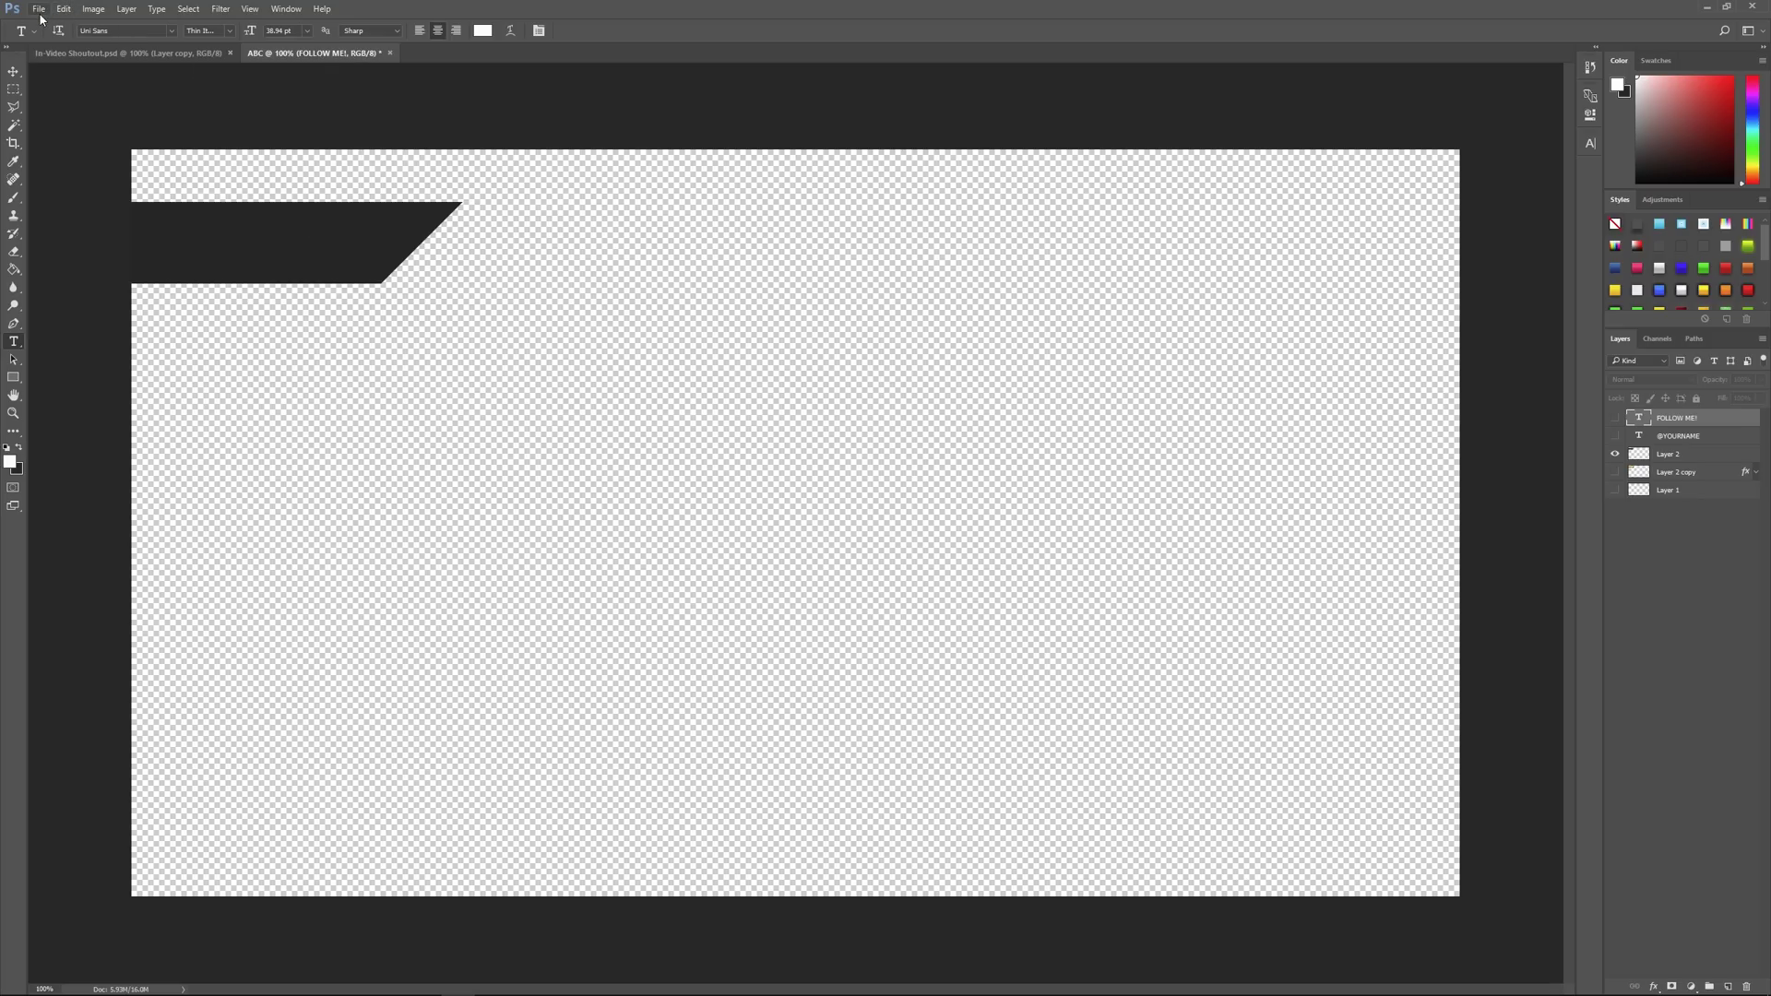
{"action": "left_click", "coordinate": [129, 52]}
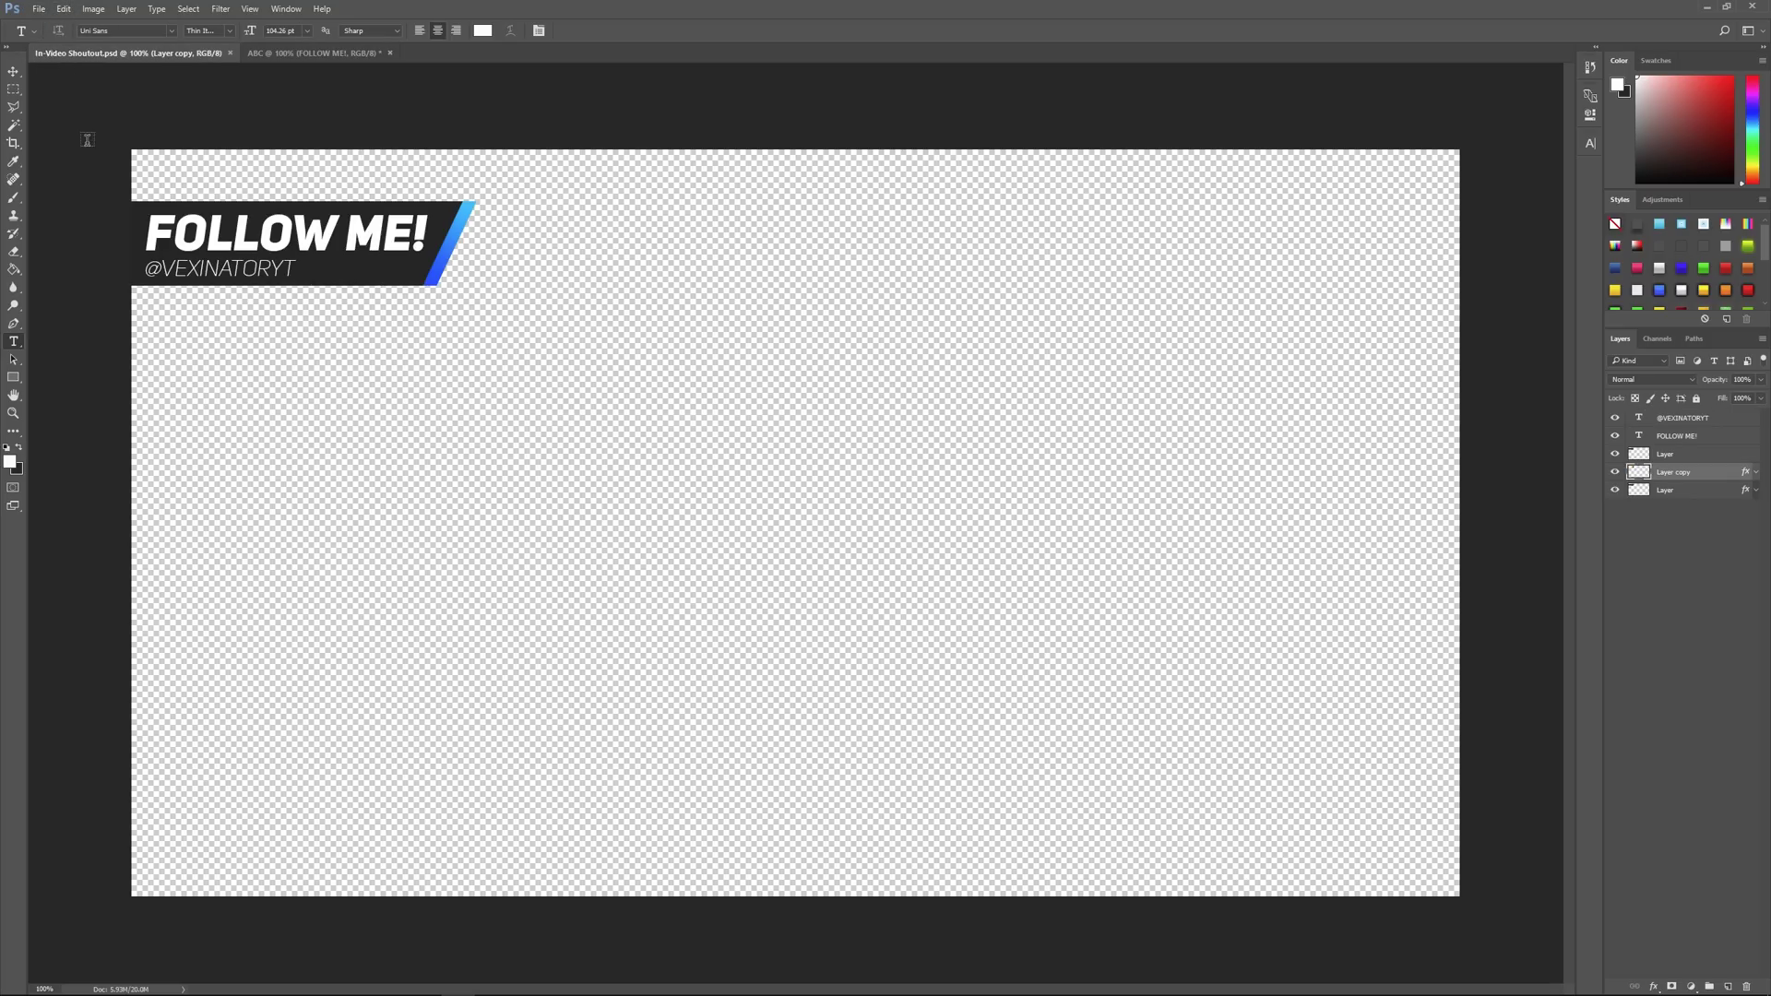
{"action": "left_click", "coordinate": [333, 57]}
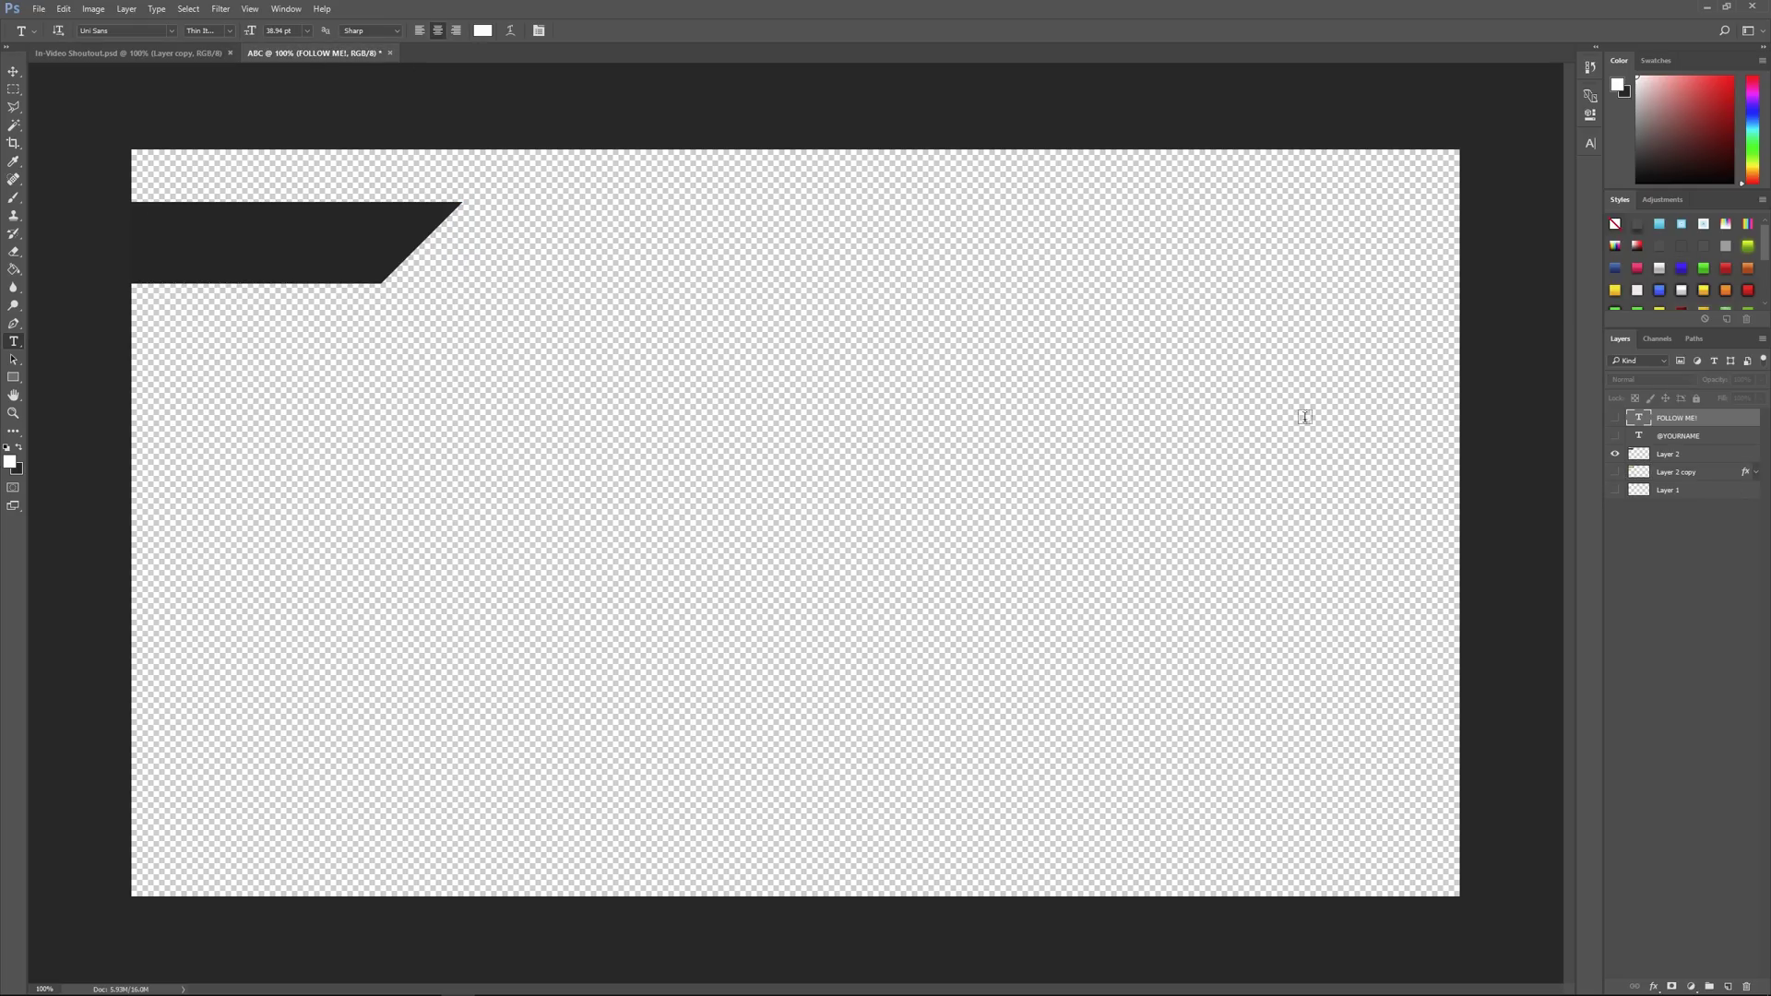
{"action": "left_click", "coordinate": [39, 9]}
{"action": "mouse_move", "coordinate": [154, 210]}
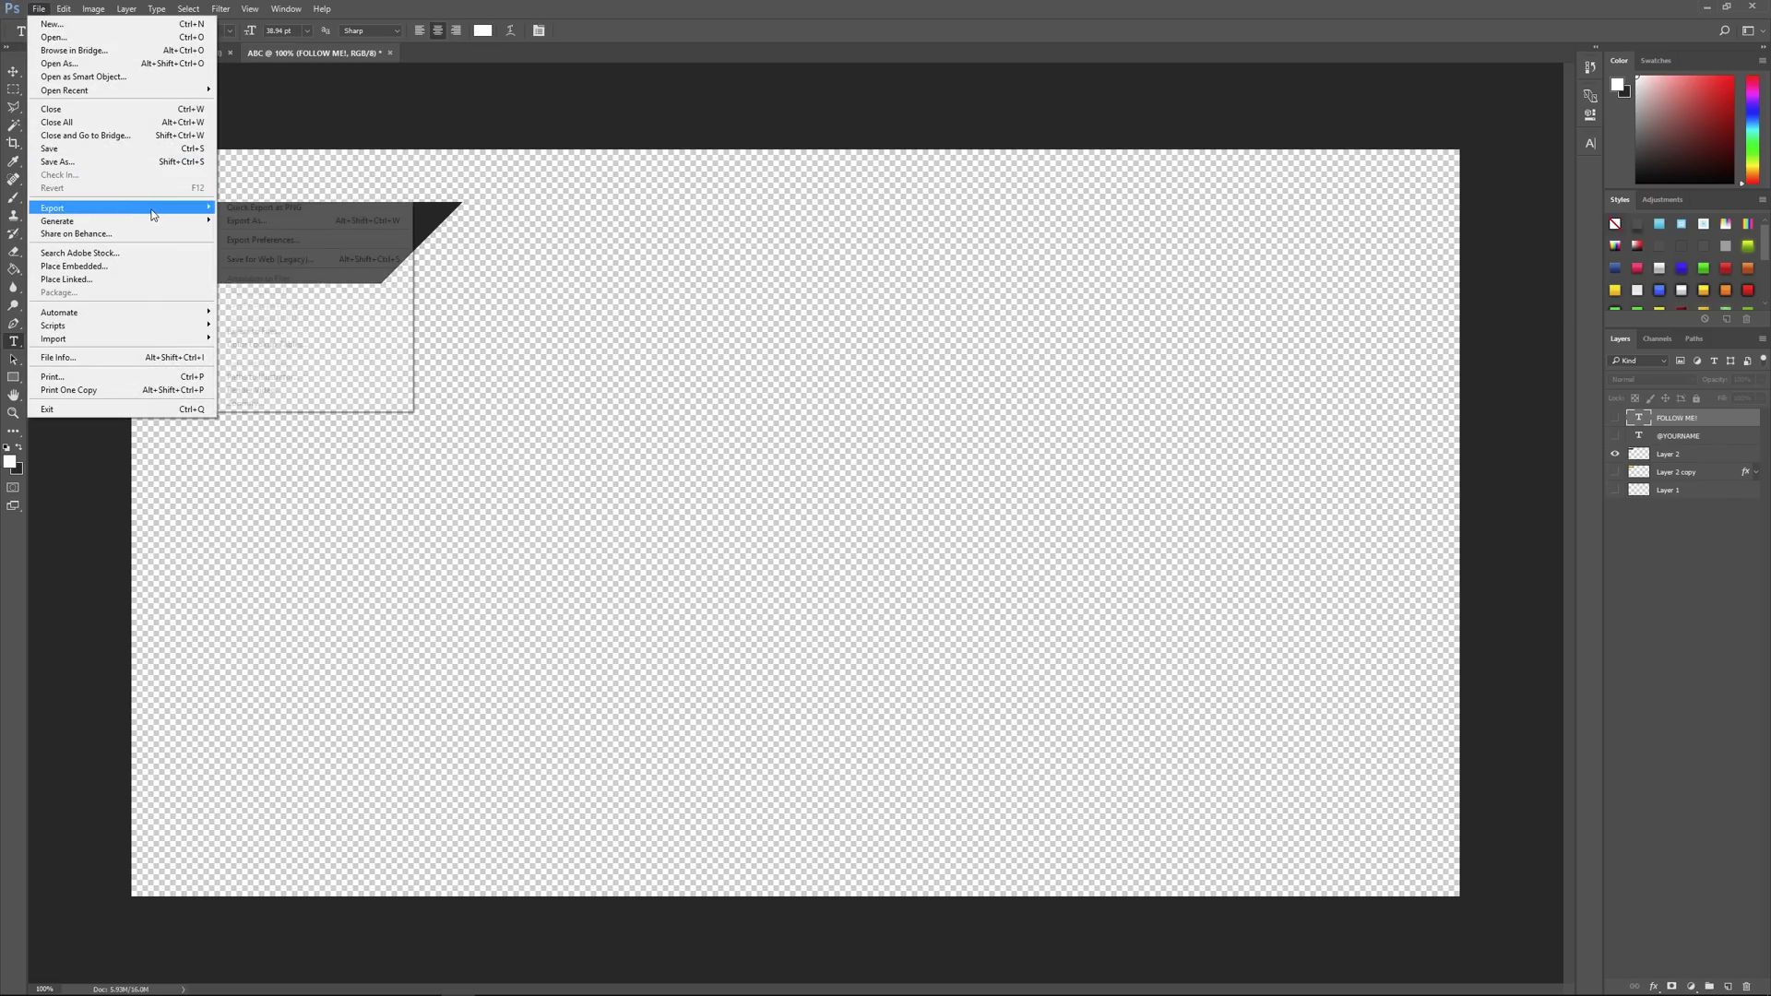
{"action": "left_click", "coordinate": [257, 212]}
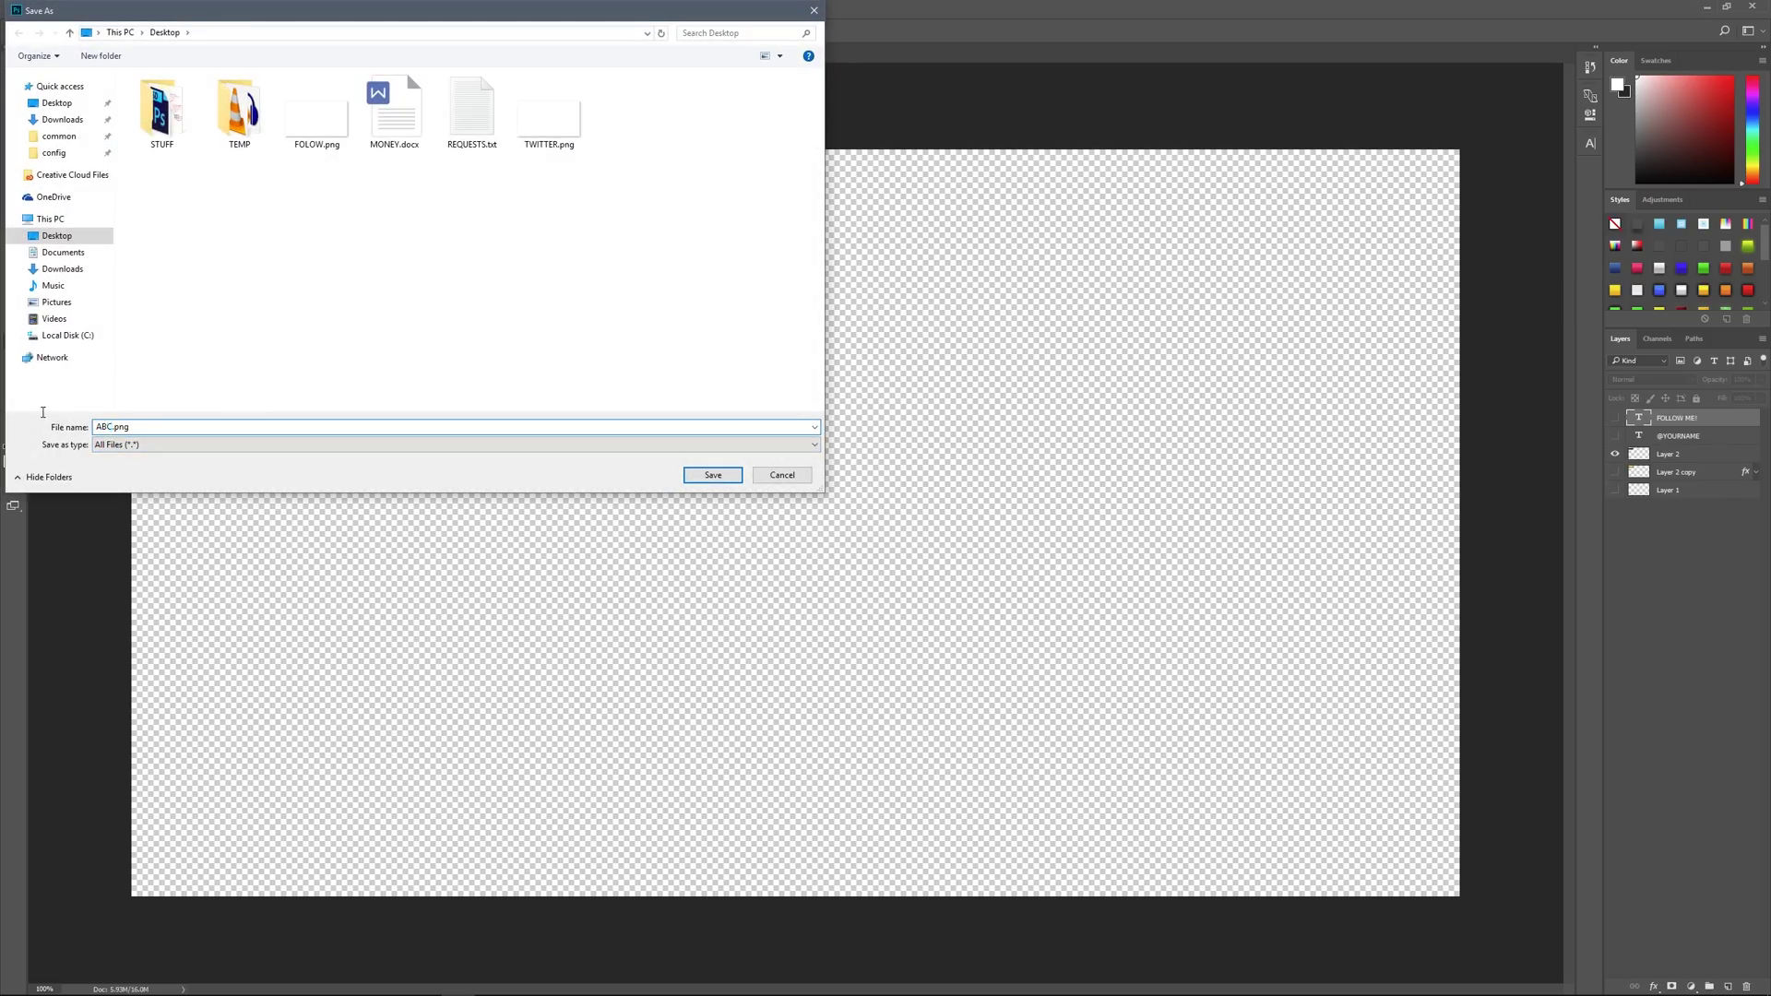
{"action": "type", "text": "GREY"}
{"action": "key", "text": "Return"}
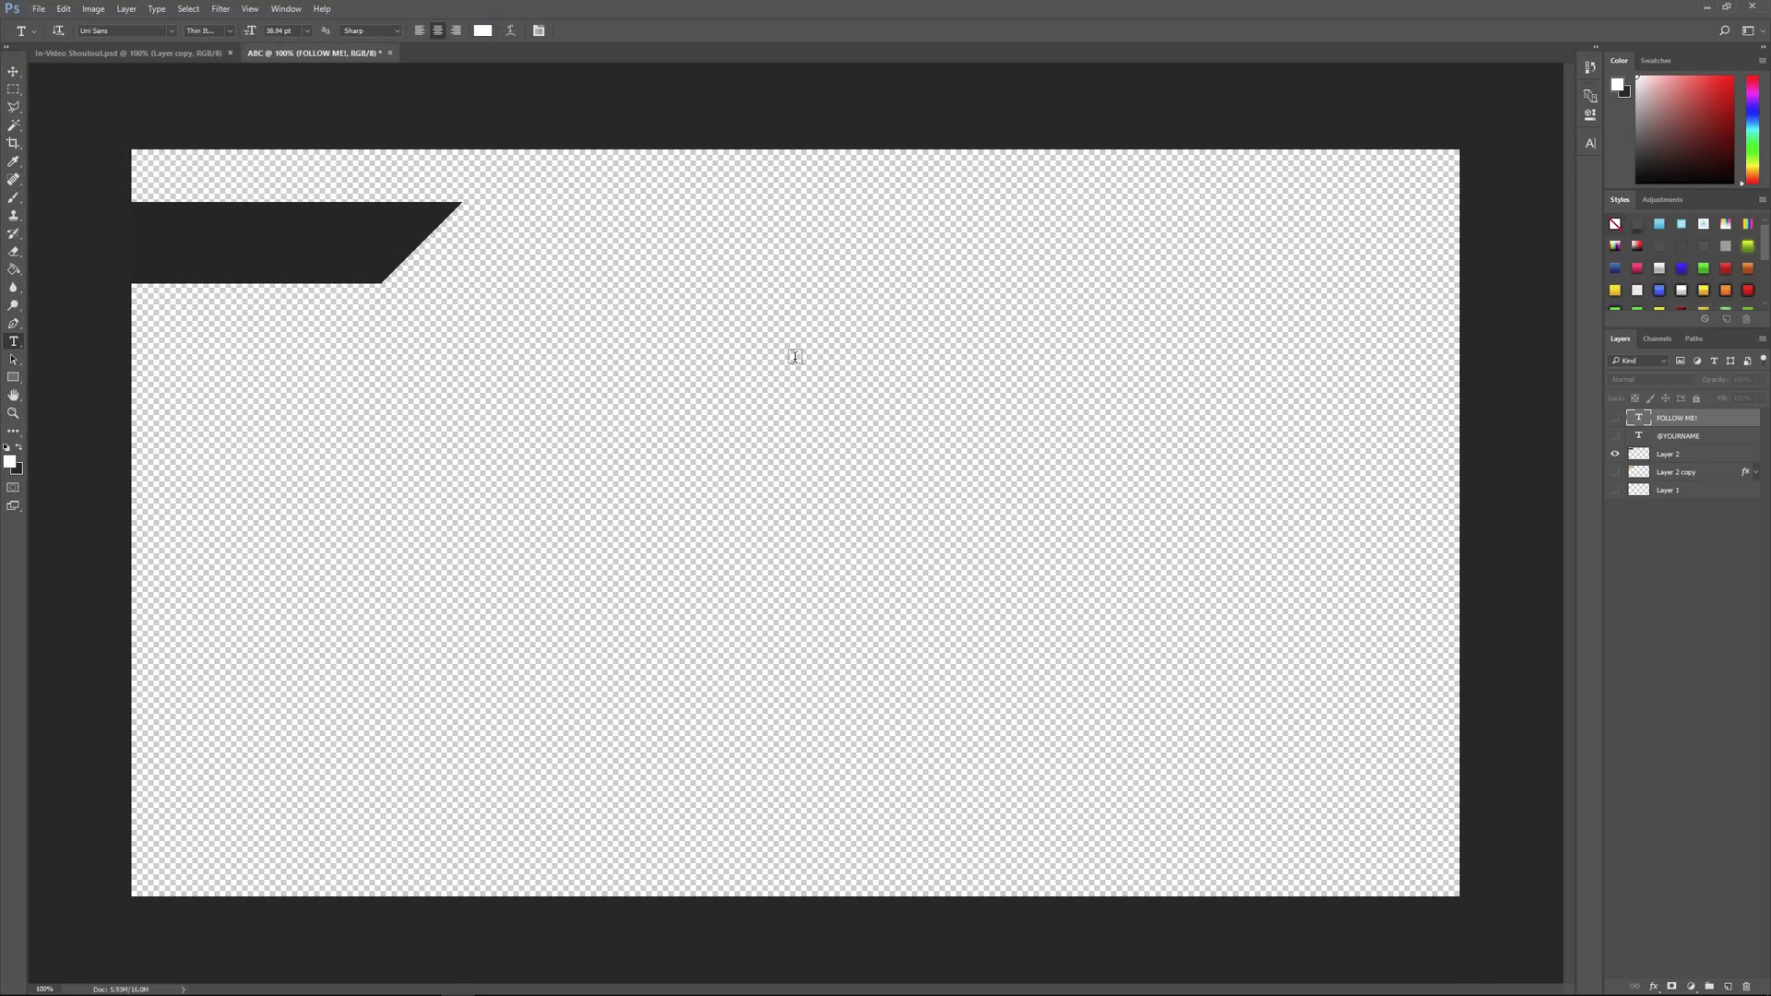
- Show only the orange-to-yellow gradient layer, Layer 2 copy, and quick-export it to the Desktop as COLOUR.png
{"action": "left_click", "coordinate": [1614, 454]}
{"action": "left_click", "coordinate": [1615, 471]}
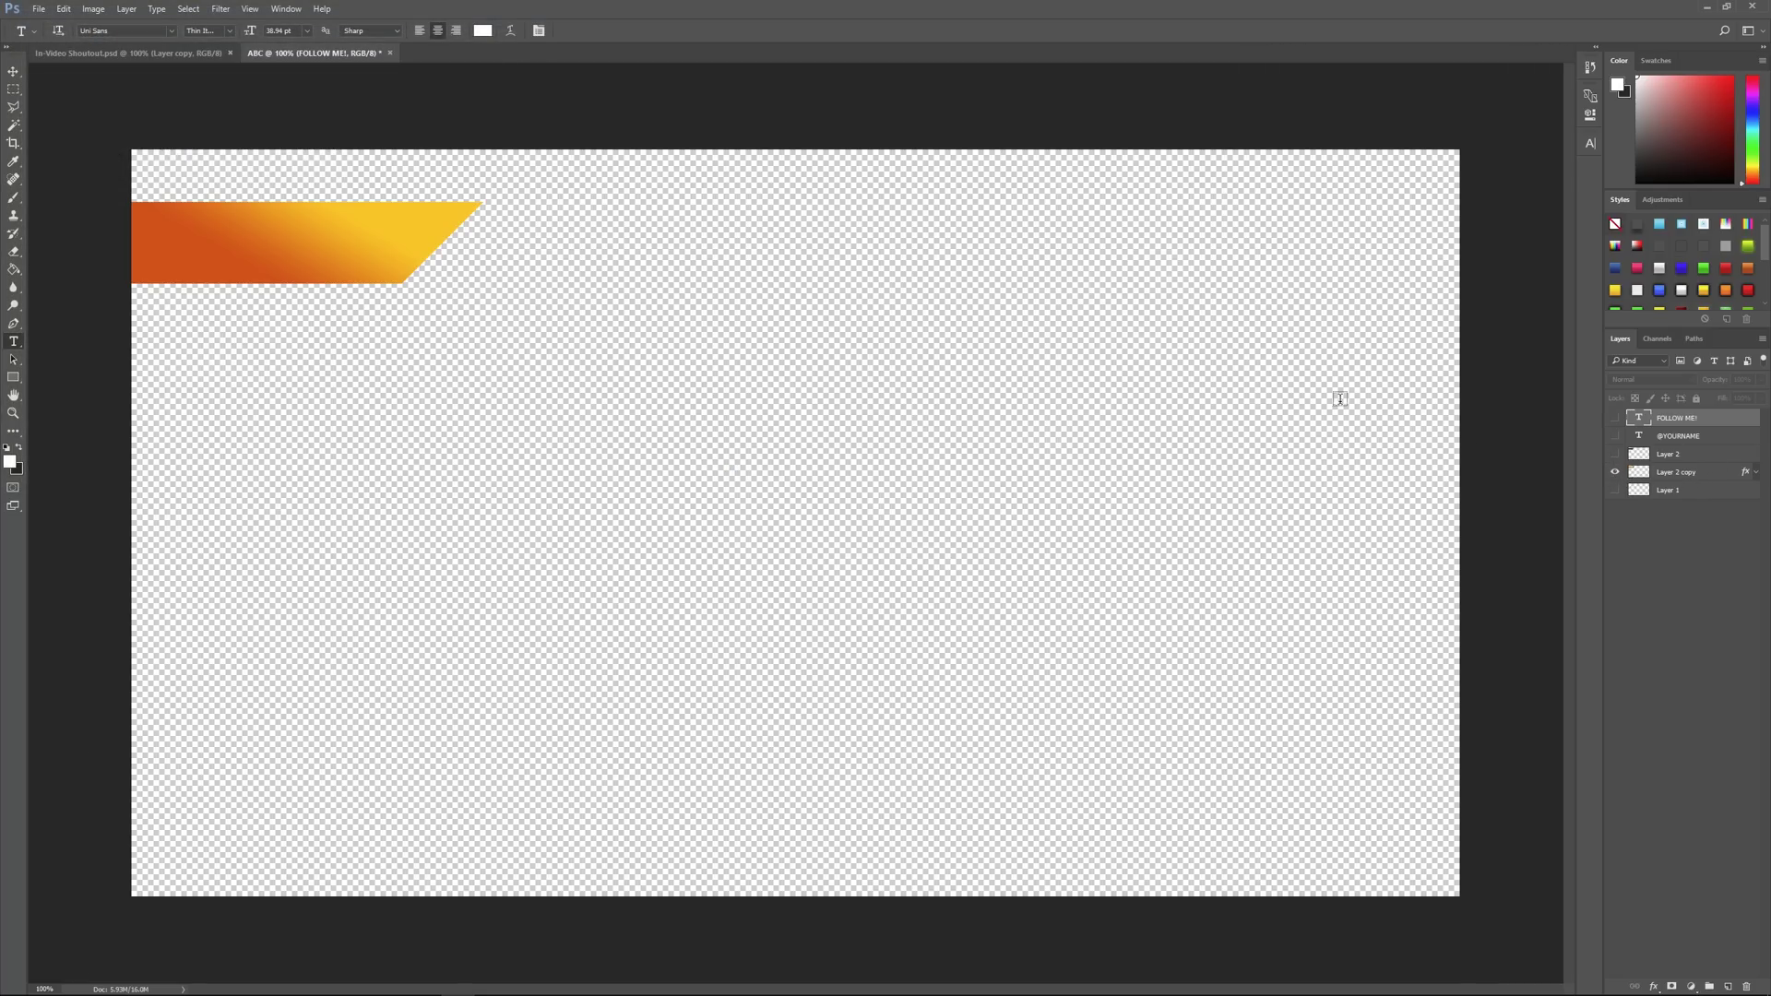
{"action": "left_click", "coordinate": [39, 9]}
{"action": "mouse_move", "coordinate": [101, 207]}
{"action": "left_click", "coordinate": [267, 208]}
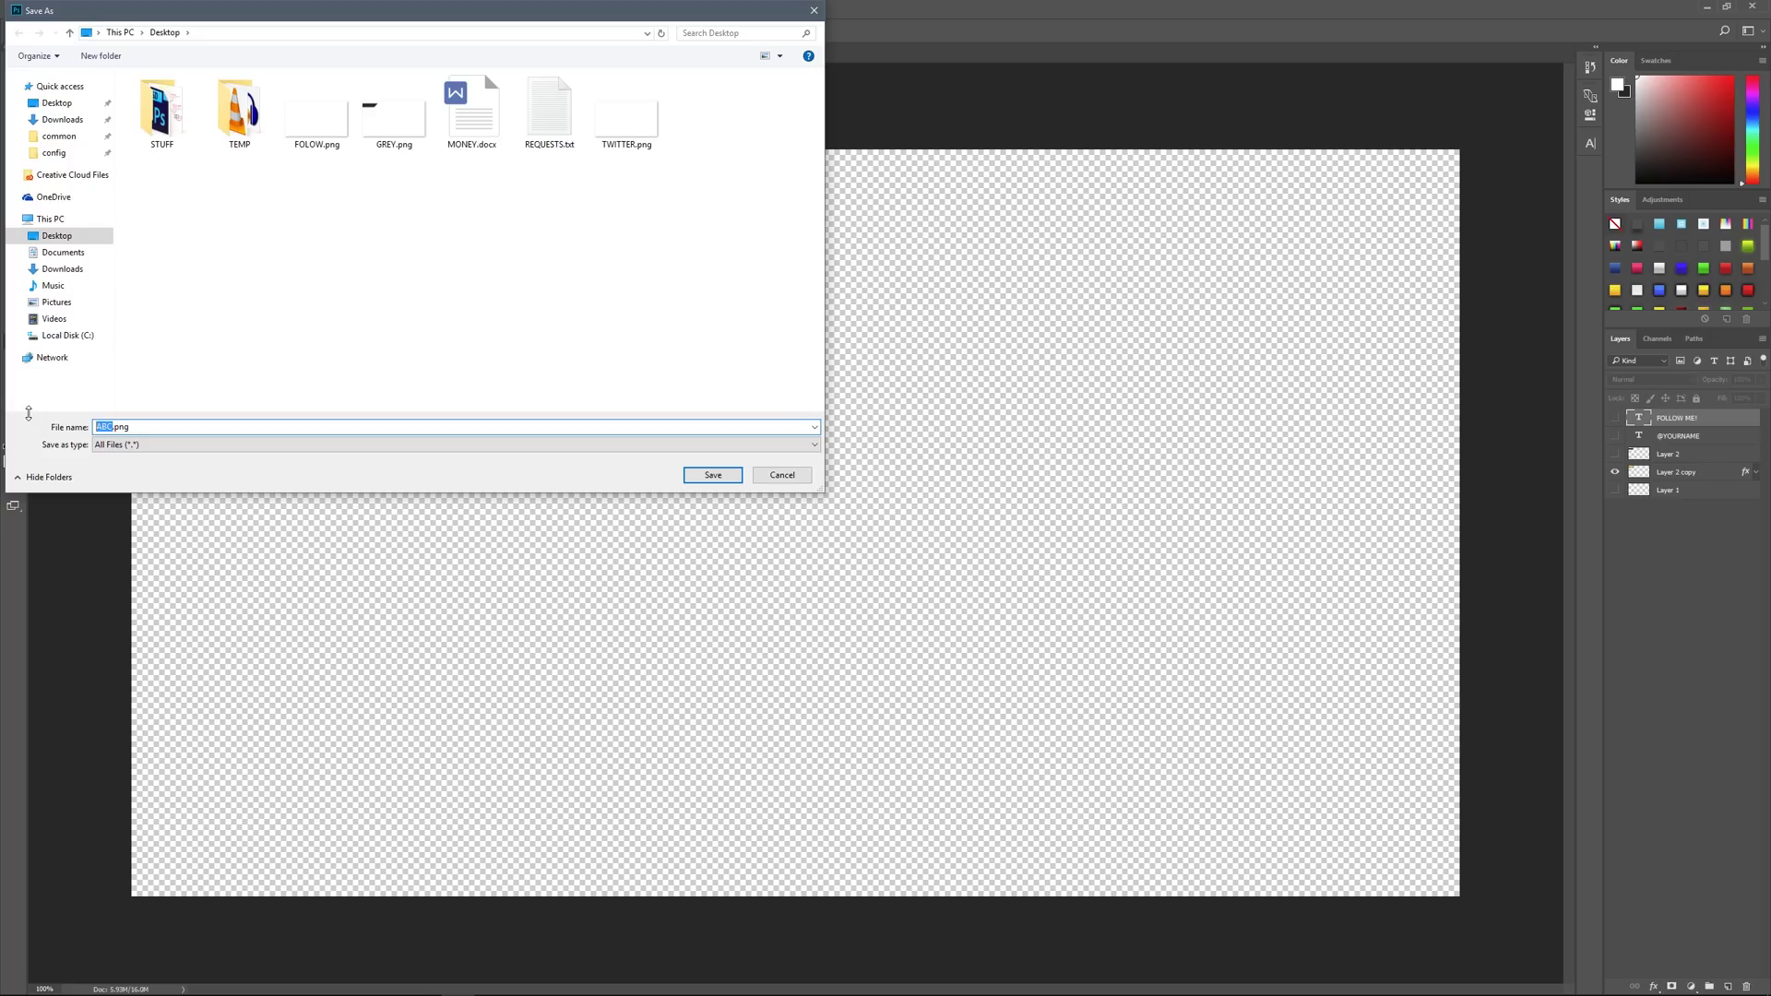
{"action": "type", "text": "COLOUR"}
{"action": "left_click", "coordinate": [699, 476]}
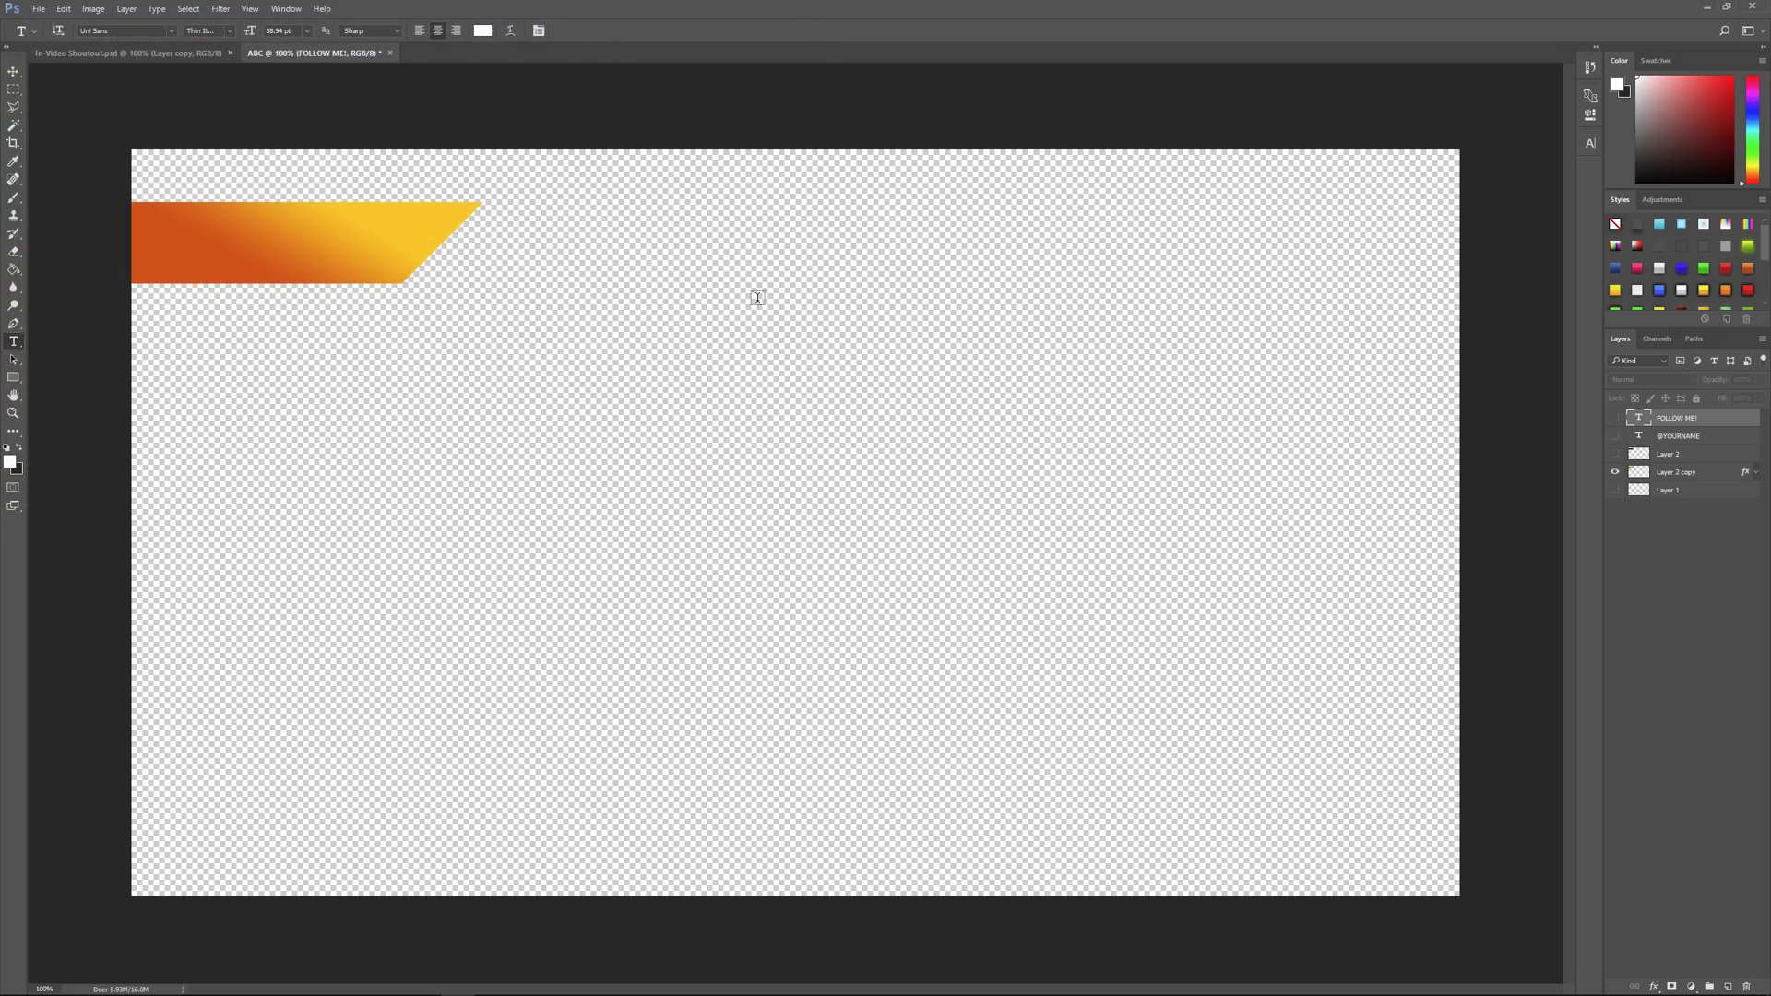
{"action": "left_click", "coordinate": [185, 52]}
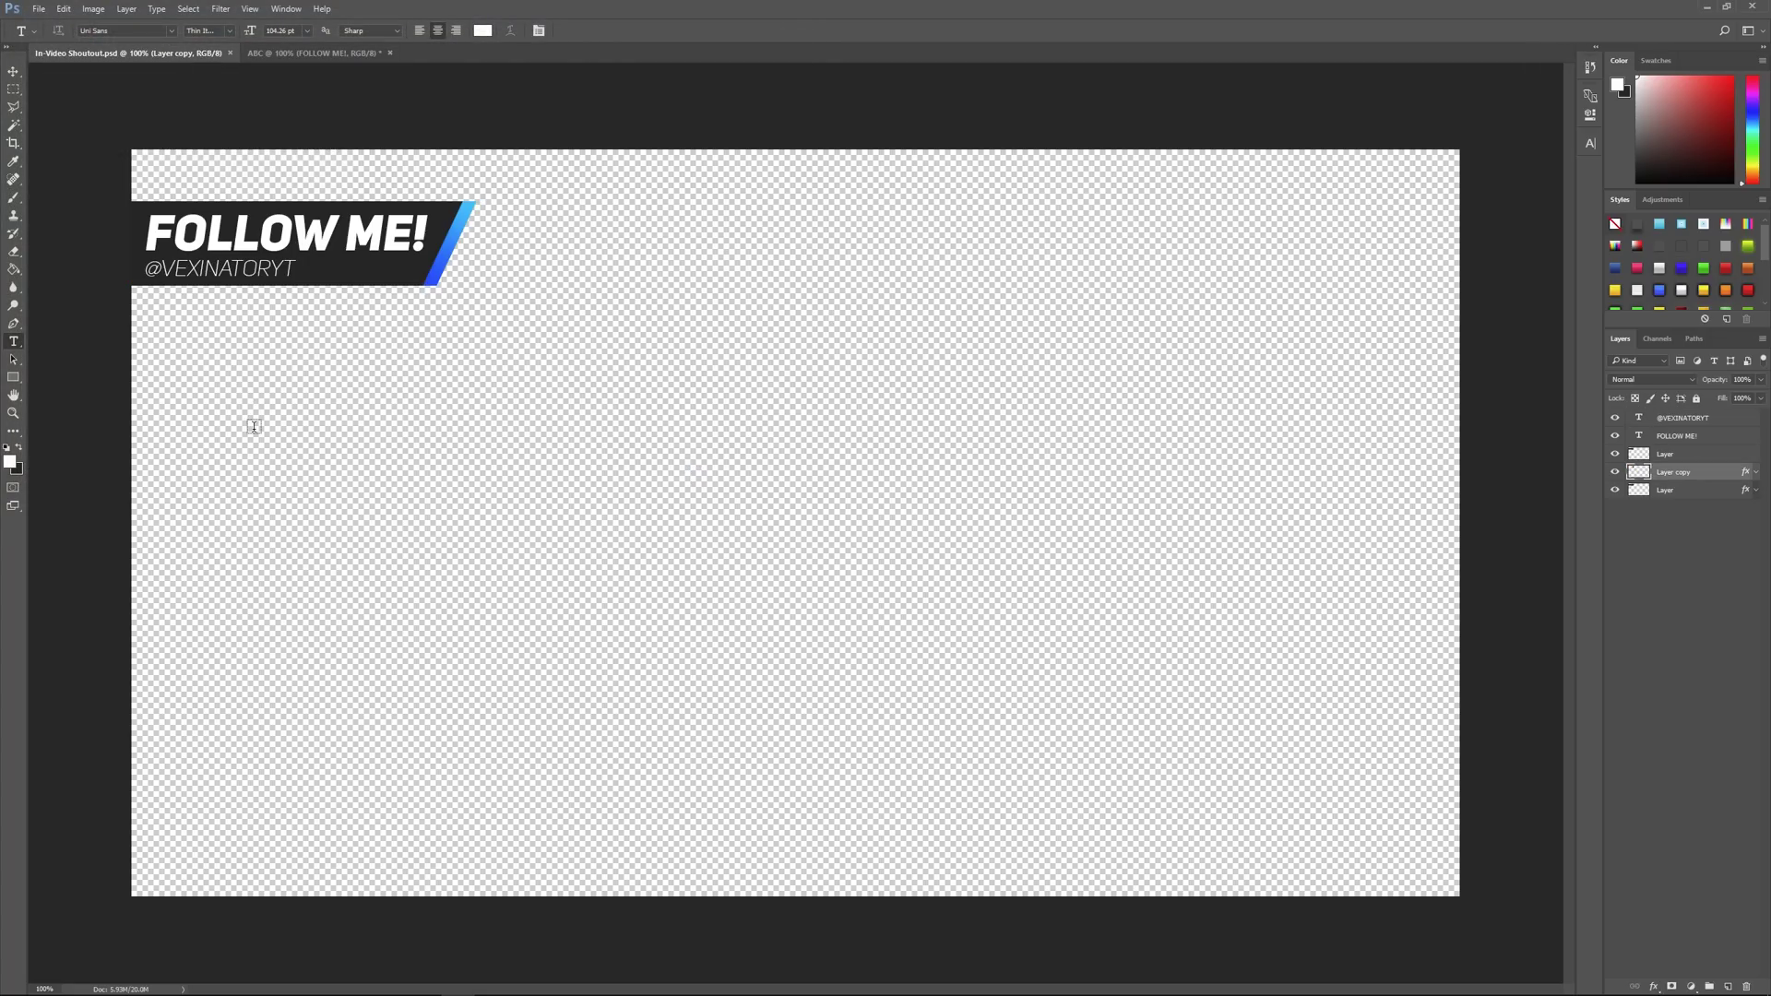
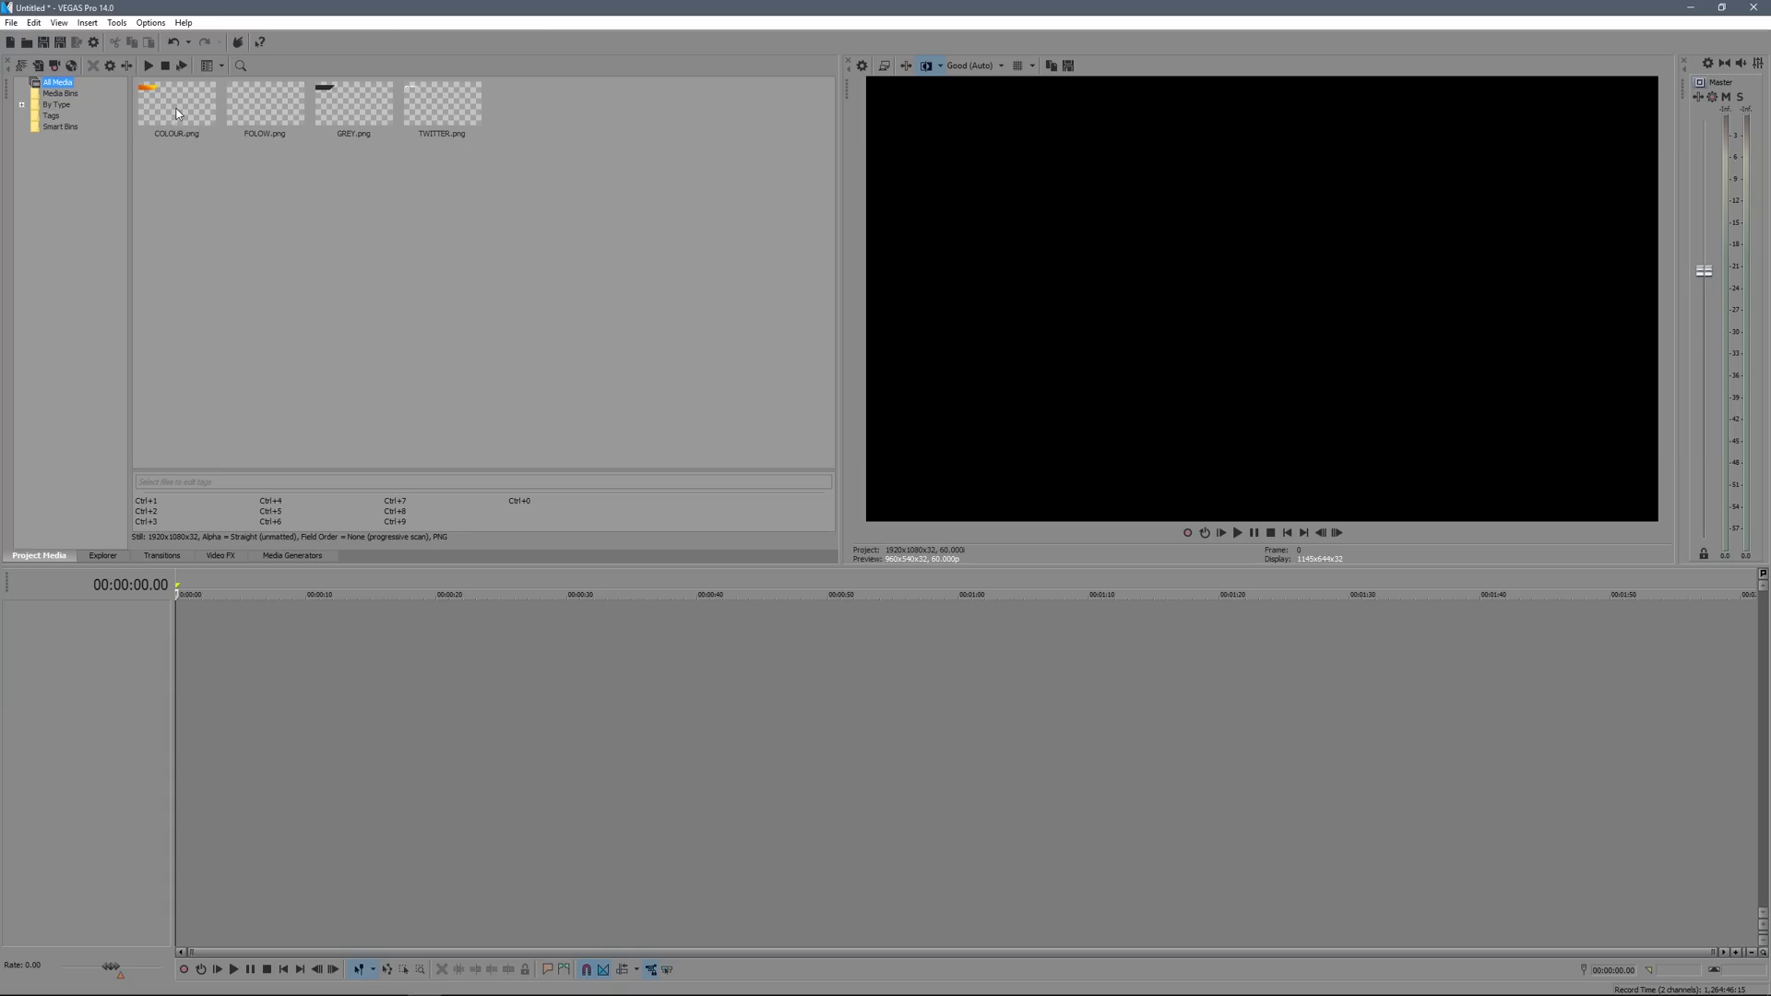
- In VEGAS Pro, place COLOUR.png, GREY.png, TWITTER.png and FOLOW.png at the timeline start, each on a new track above the previous one
{"action": "left_click_drag", "start_coordinate": [177, 123], "coordinate": [267, 549]}
{"action": "left_click_drag", "start_coordinate": [199, 629], "coordinate": [199, 631]}
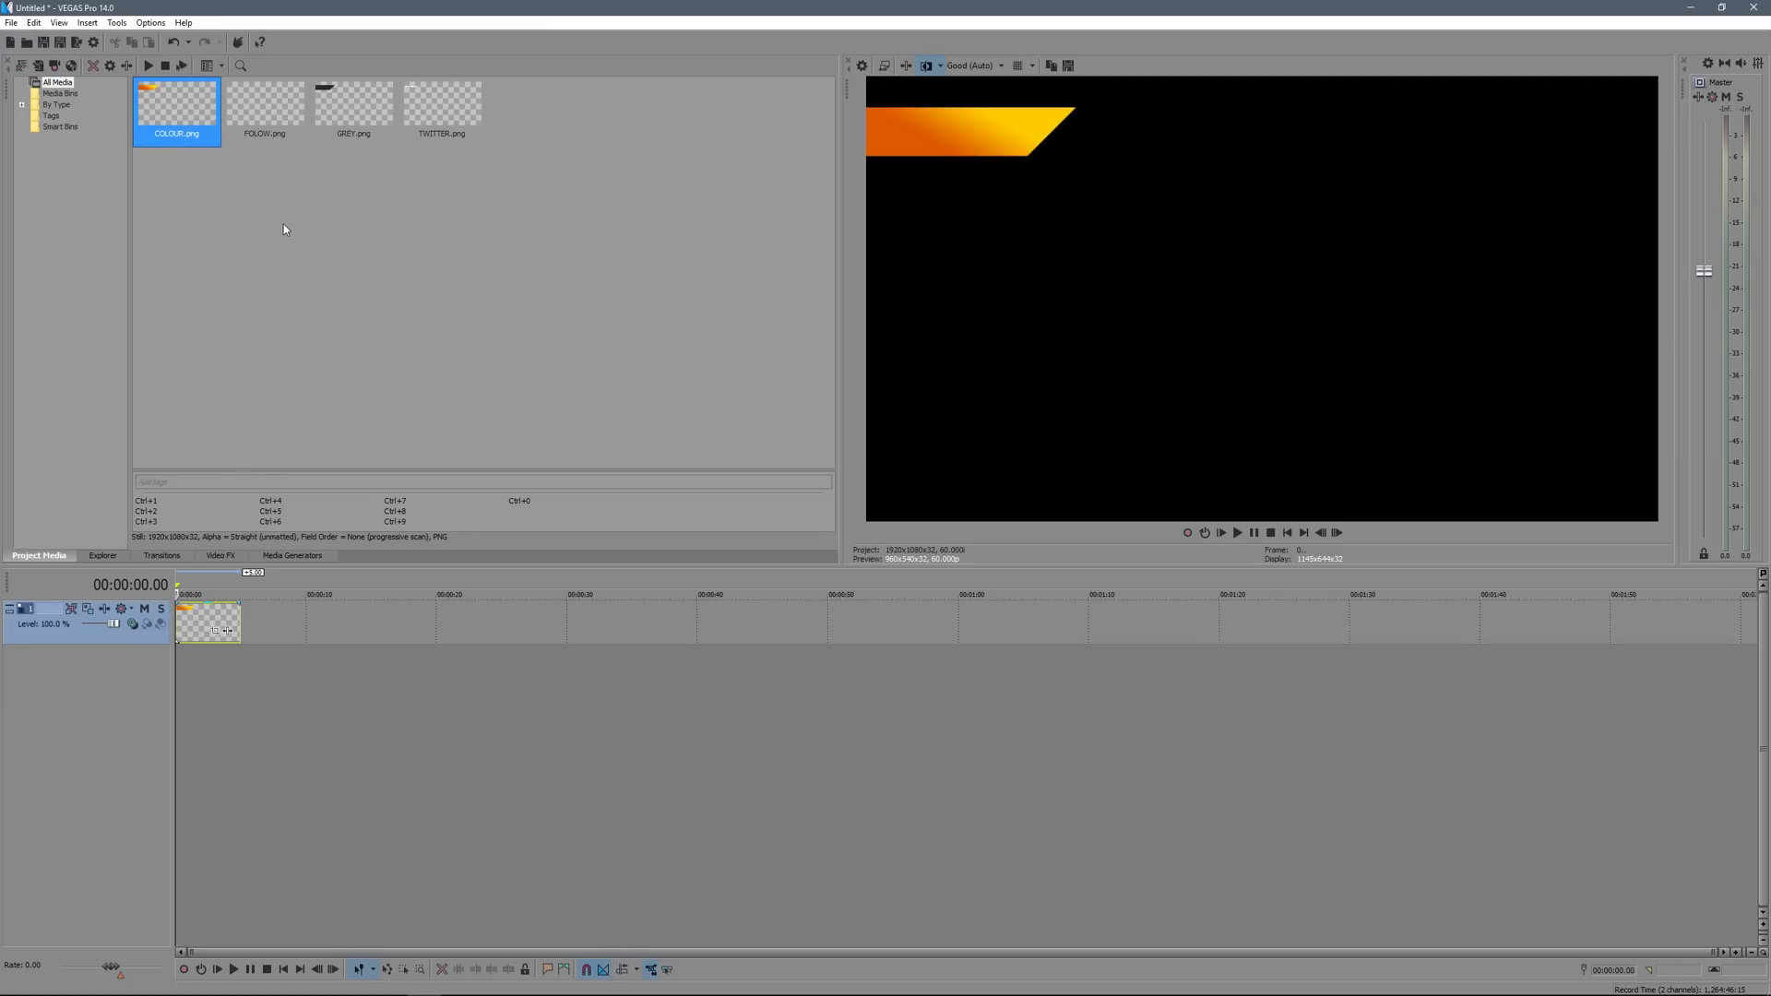
{"action": "left_click_drag", "start_coordinate": [321, 108], "coordinate": [274, 513]}
{"action": "left_click_drag", "start_coordinate": [201, 602], "coordinate": [201, 606]}
{"action": "left_click_drag", "start_coordinate": [442, 109], "coordinate": [196, 605]}
{"action": "left_click_drag", "start_coordinate": [298, 99], "coordinate": [192, 605]}
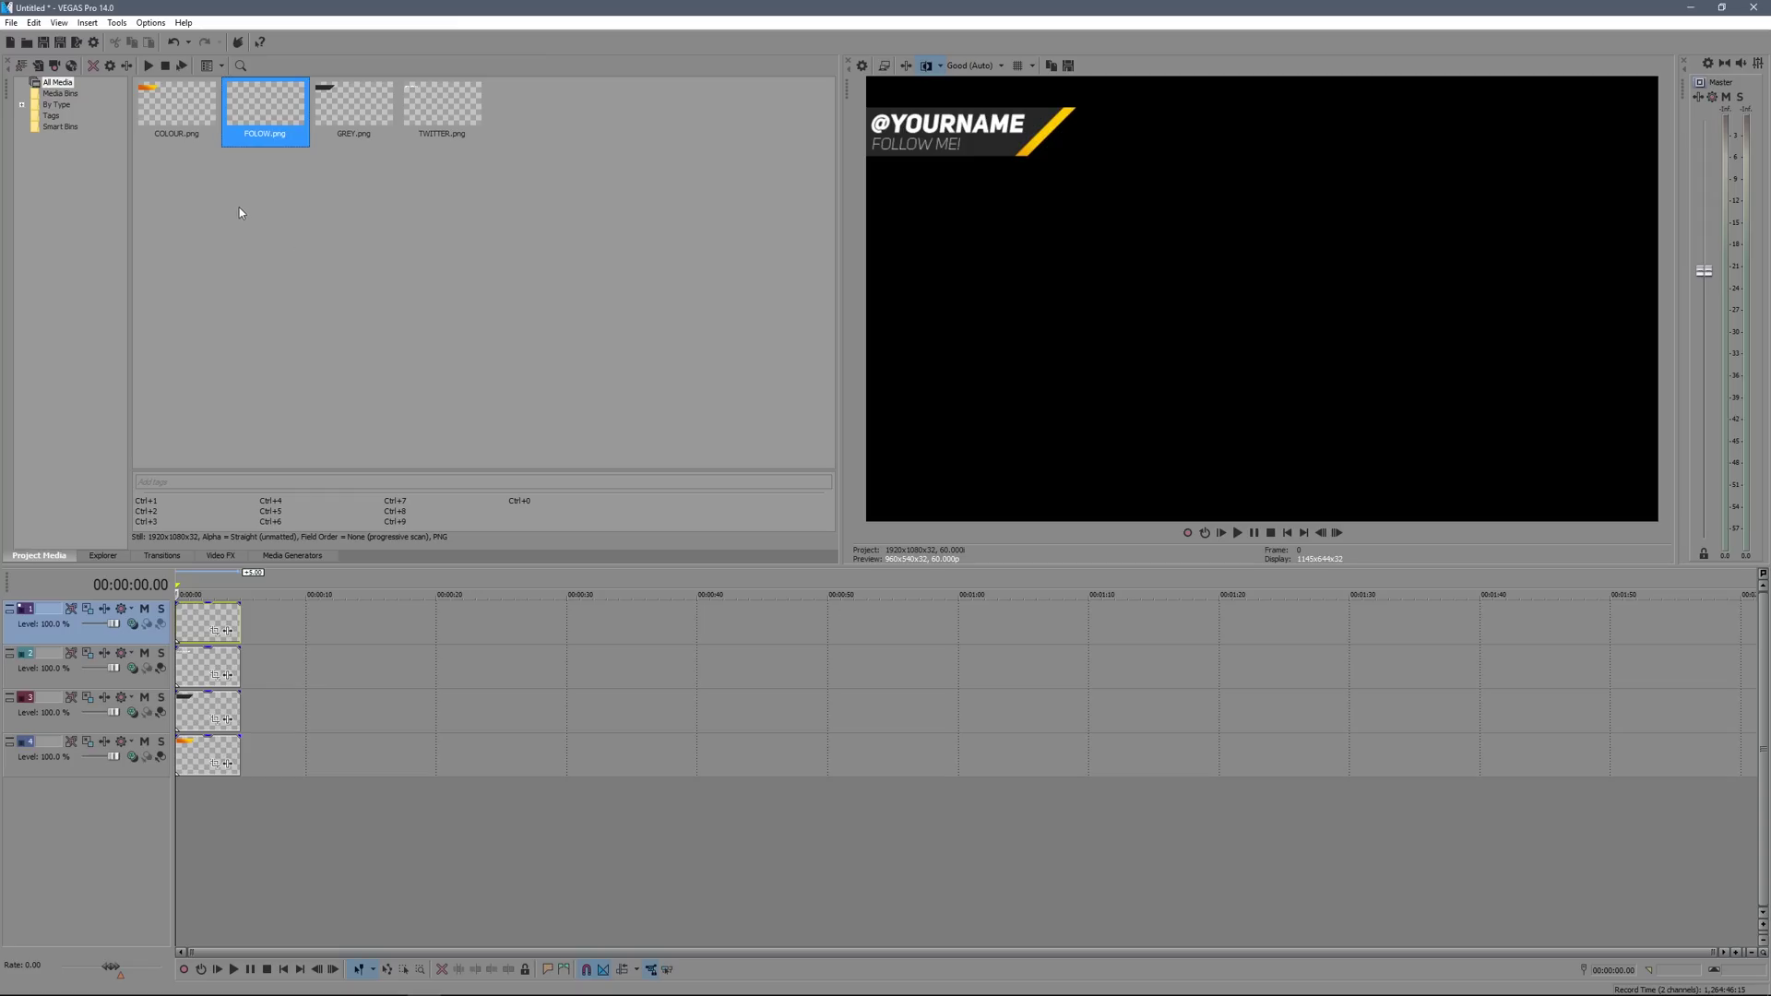
{"action": "left_click", "coordinate": [190, 107]}
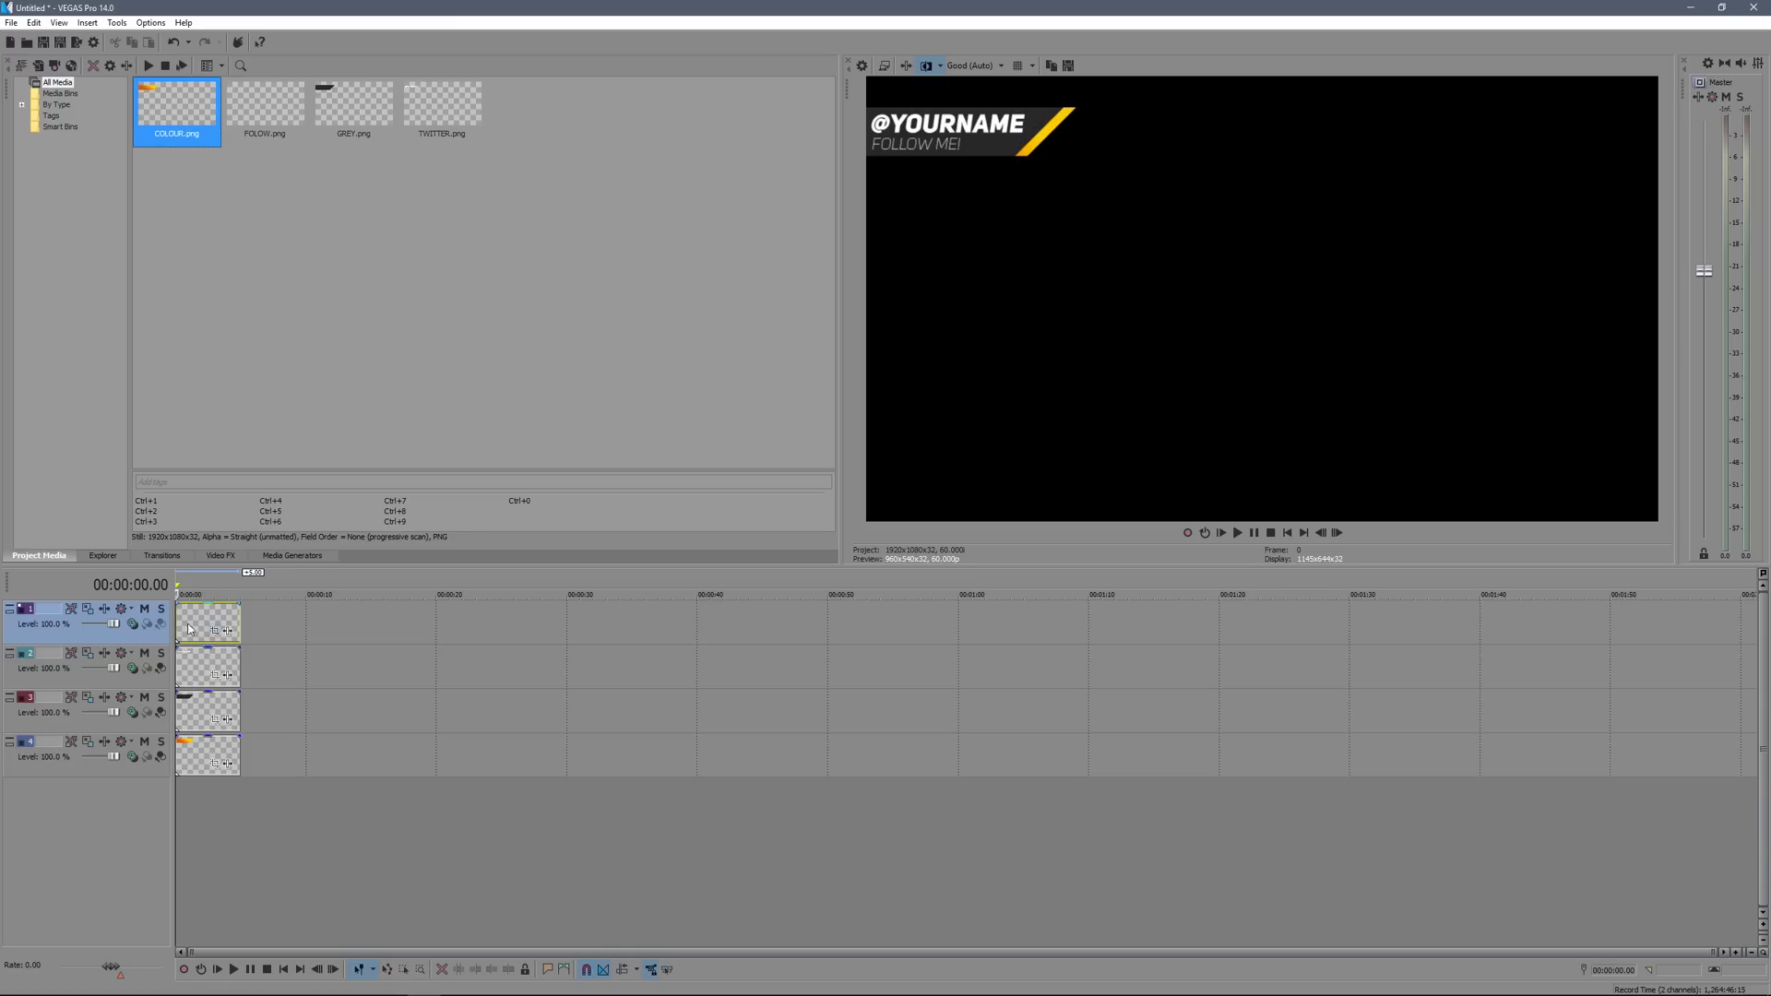
- Mute the FOLOW, TWITTER and GREY tracks so that only the COLOUR track is active
{"action": "left_click", "coordinate": [144, 609]}
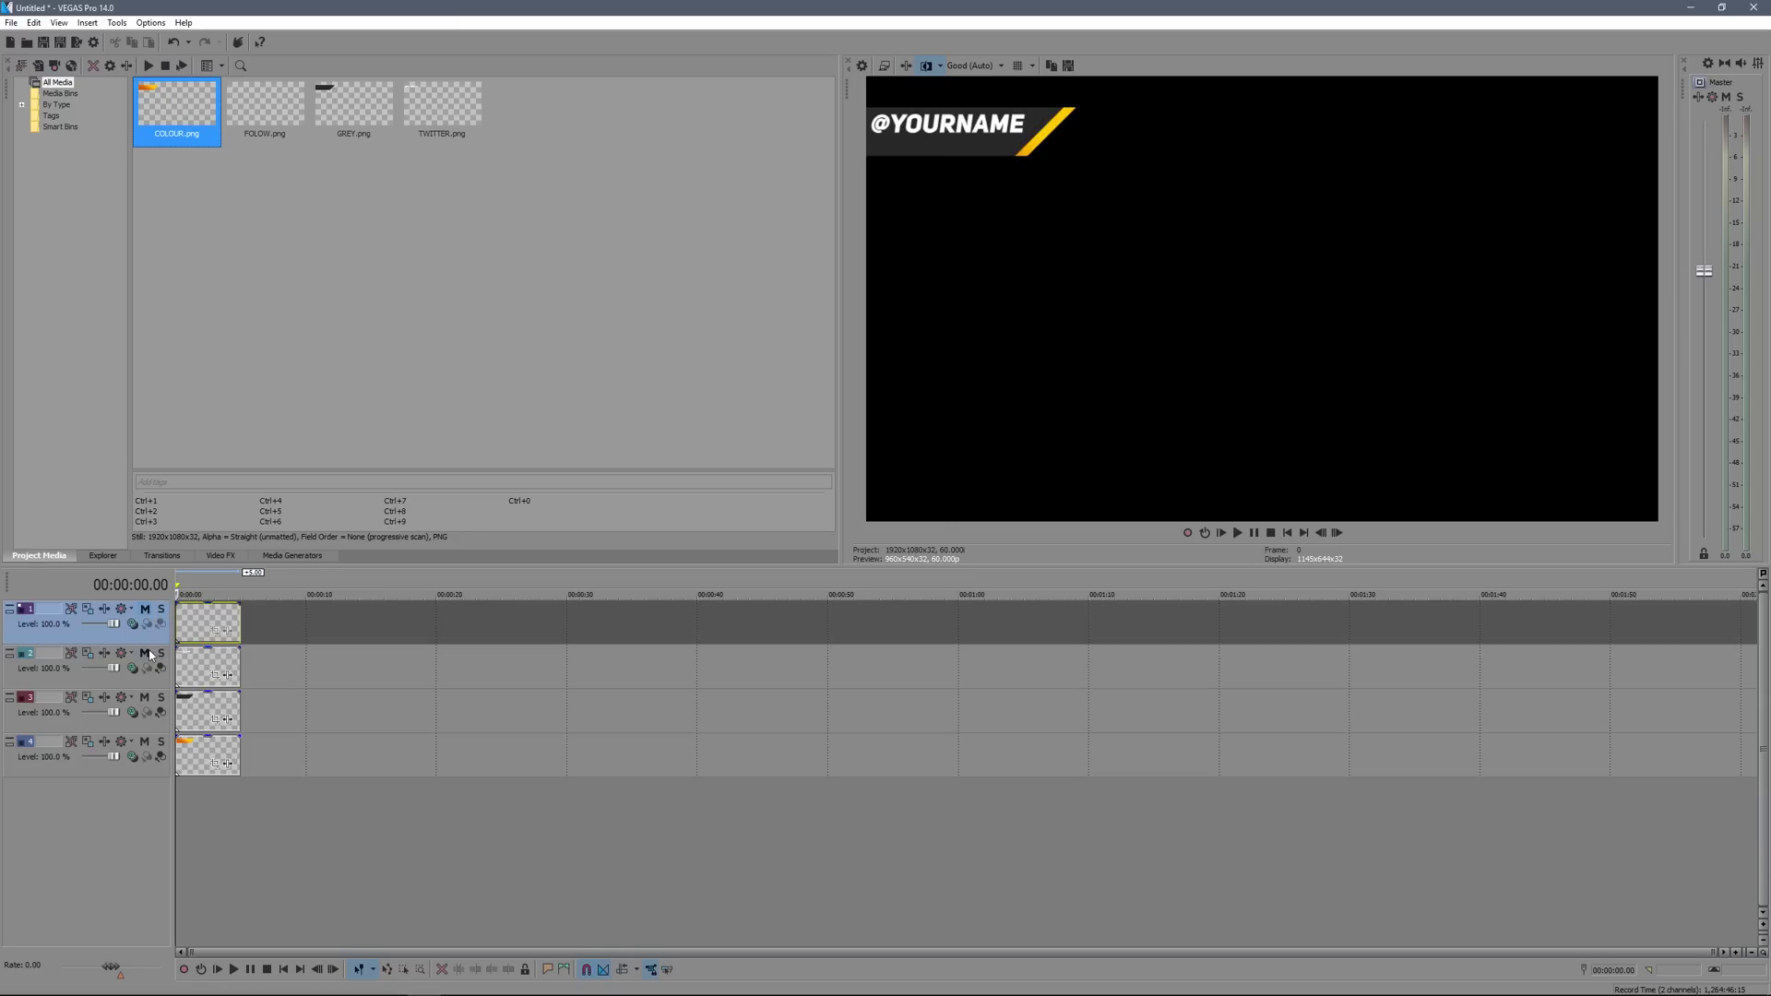
{"action": "left_click", "coordinate": [144, 654]}
{"action": "left_click", "coordinate": [144, 697]}
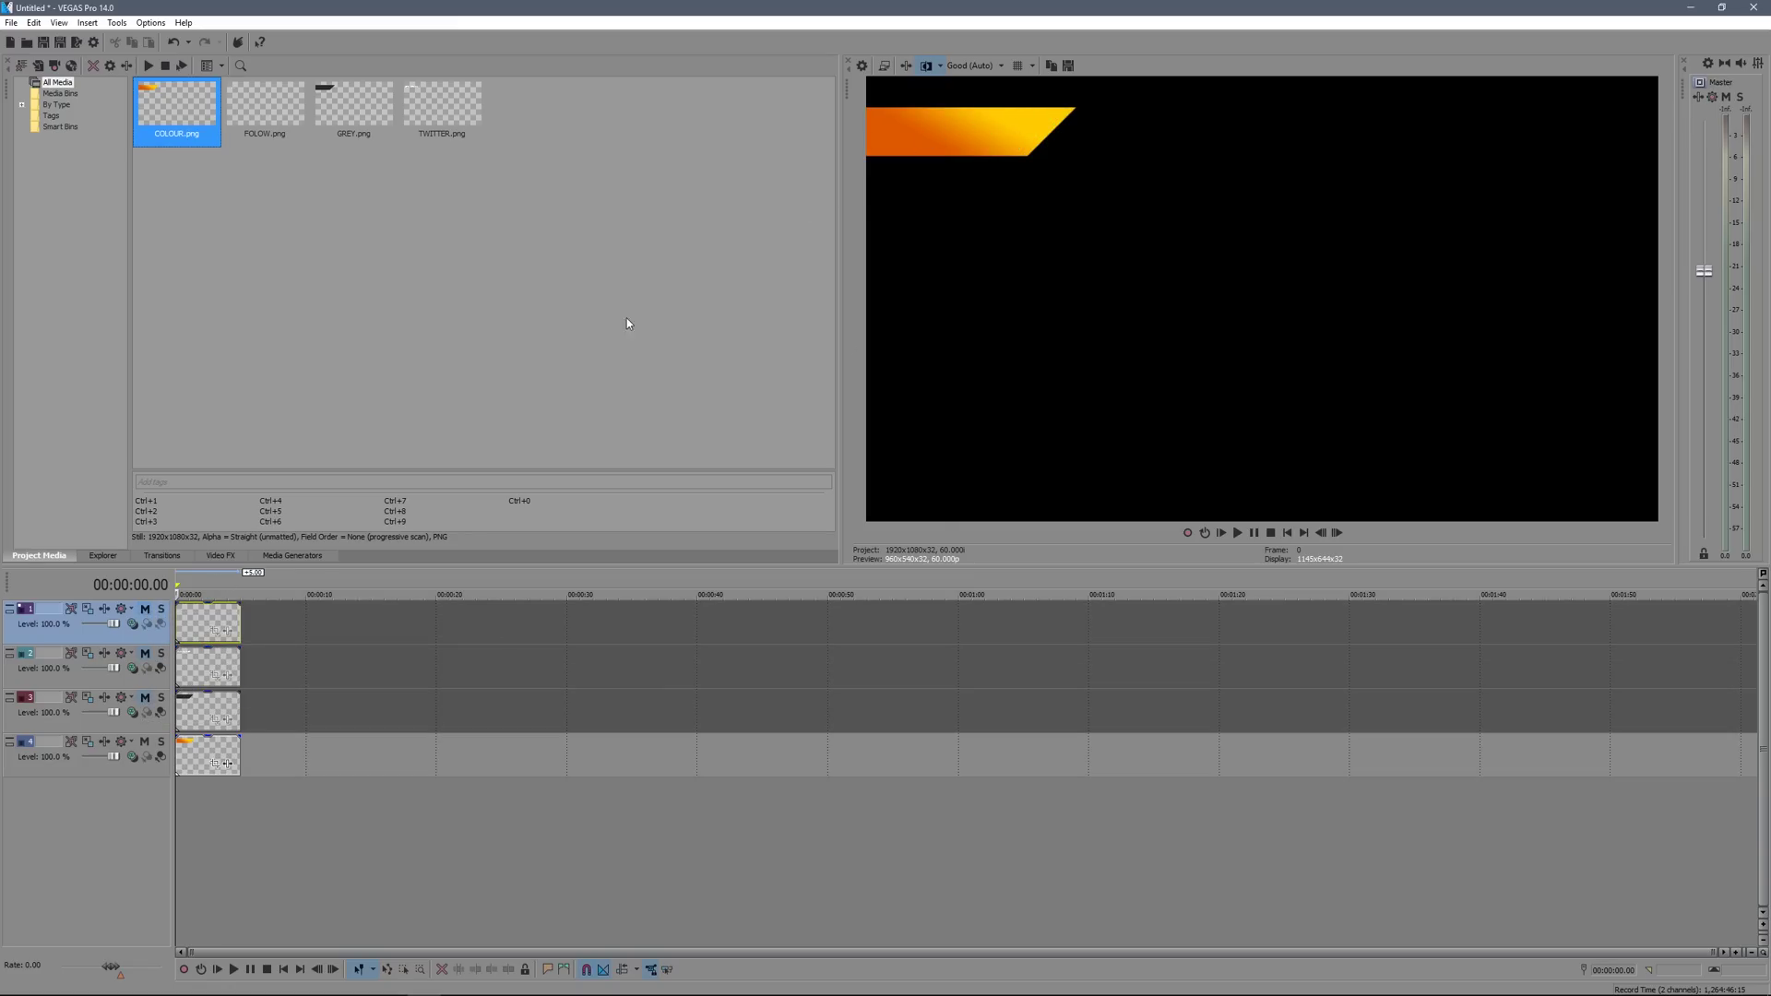
- In the COLOUR track's Track Motion, shift the starting position leftward out of the frame, to X about -563
{"action": "left_click", "coordinate": [211, 736]}
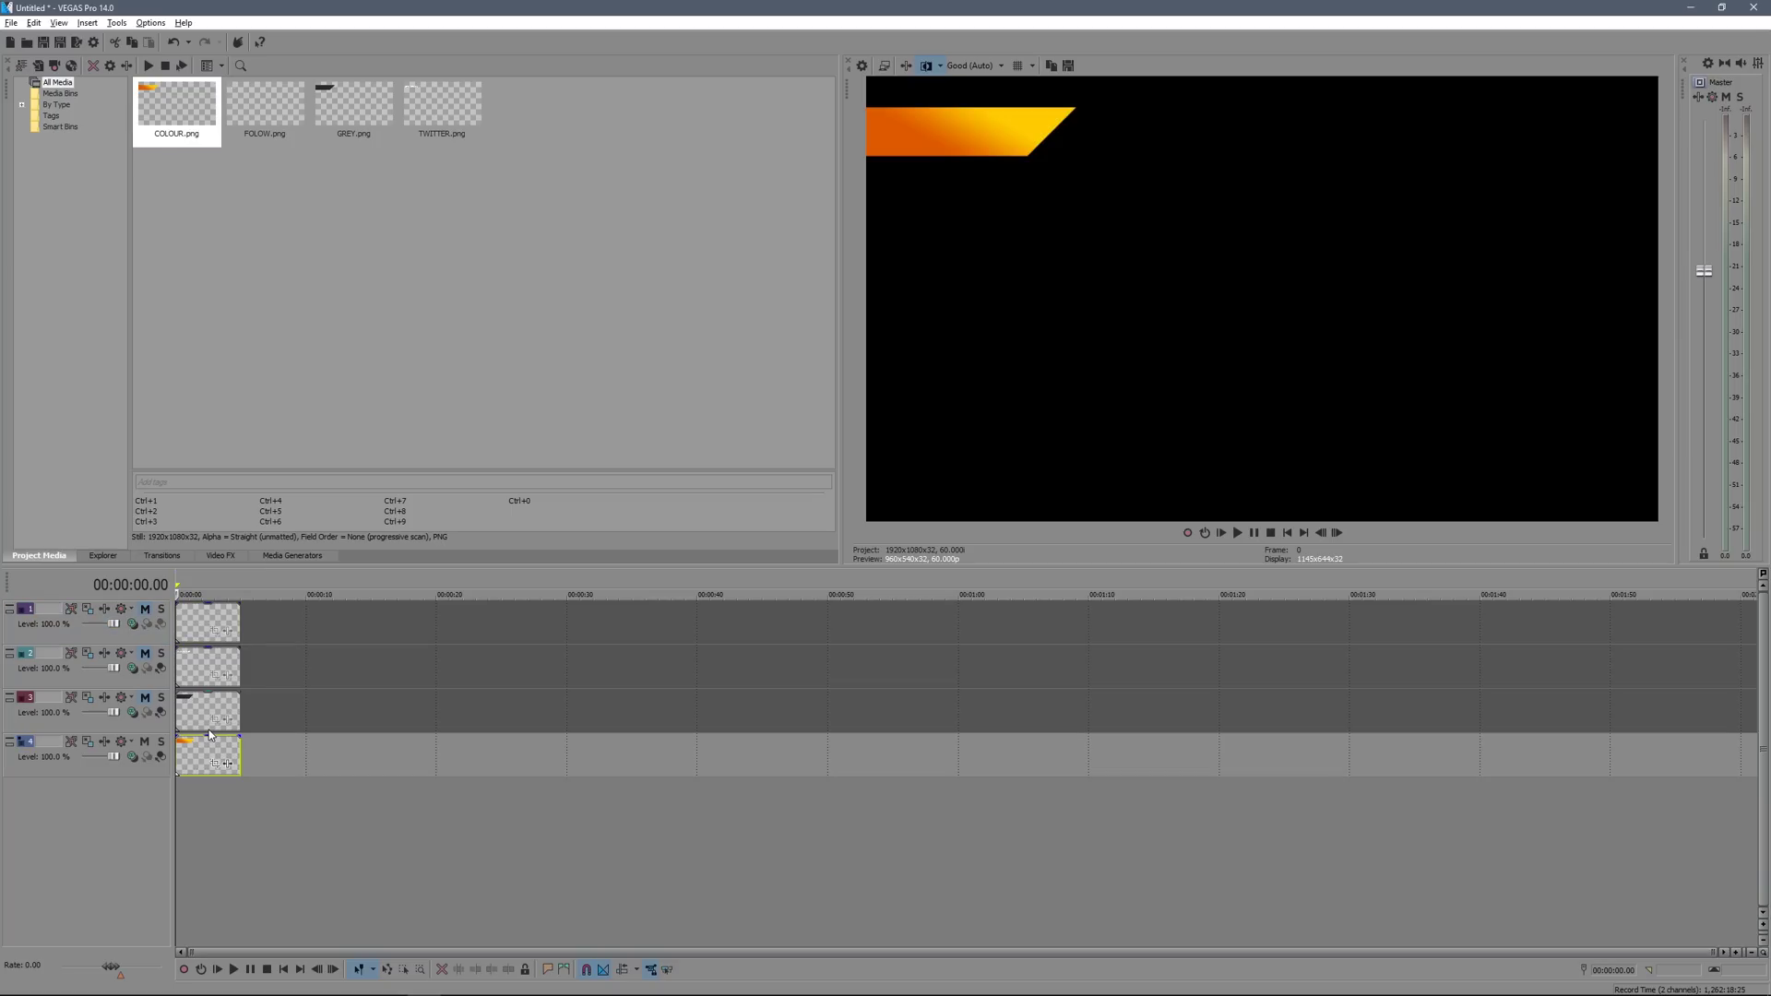
{"action": "left_click", "coordinate": [90, 739]}
{"action": "left_click", "coordinate": [88, 741]}
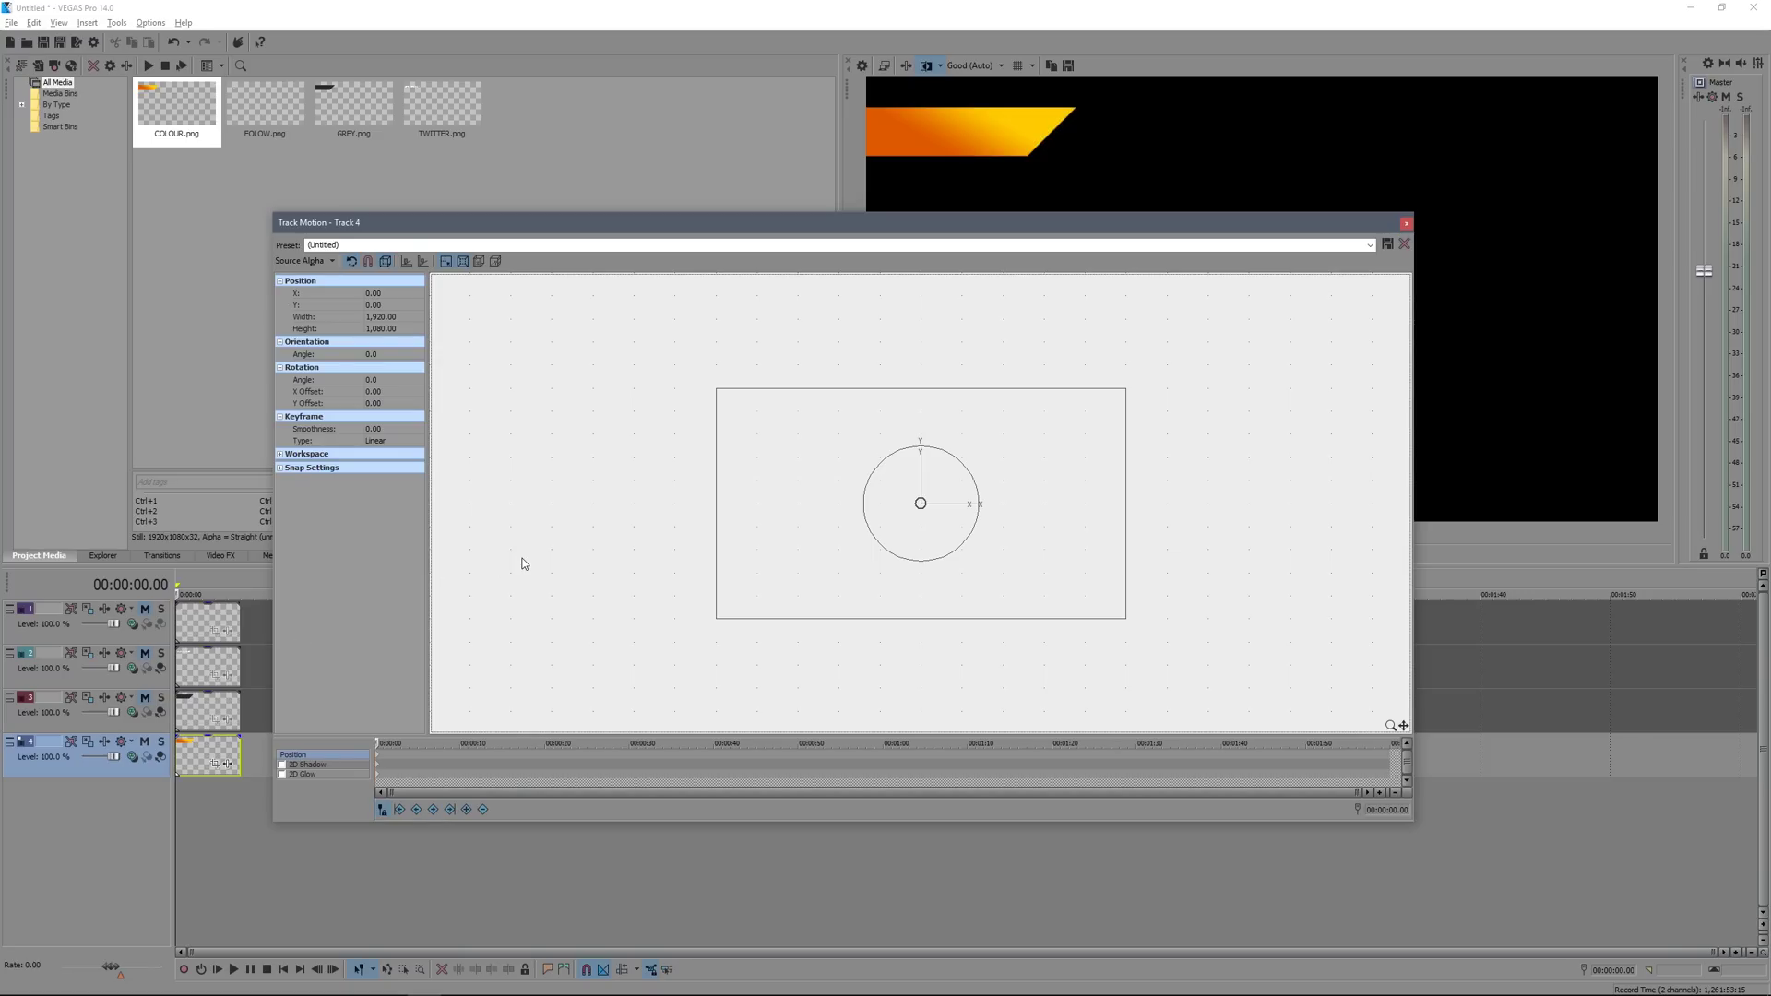
{"action": "left_click", "coordinate": [764, 513]}
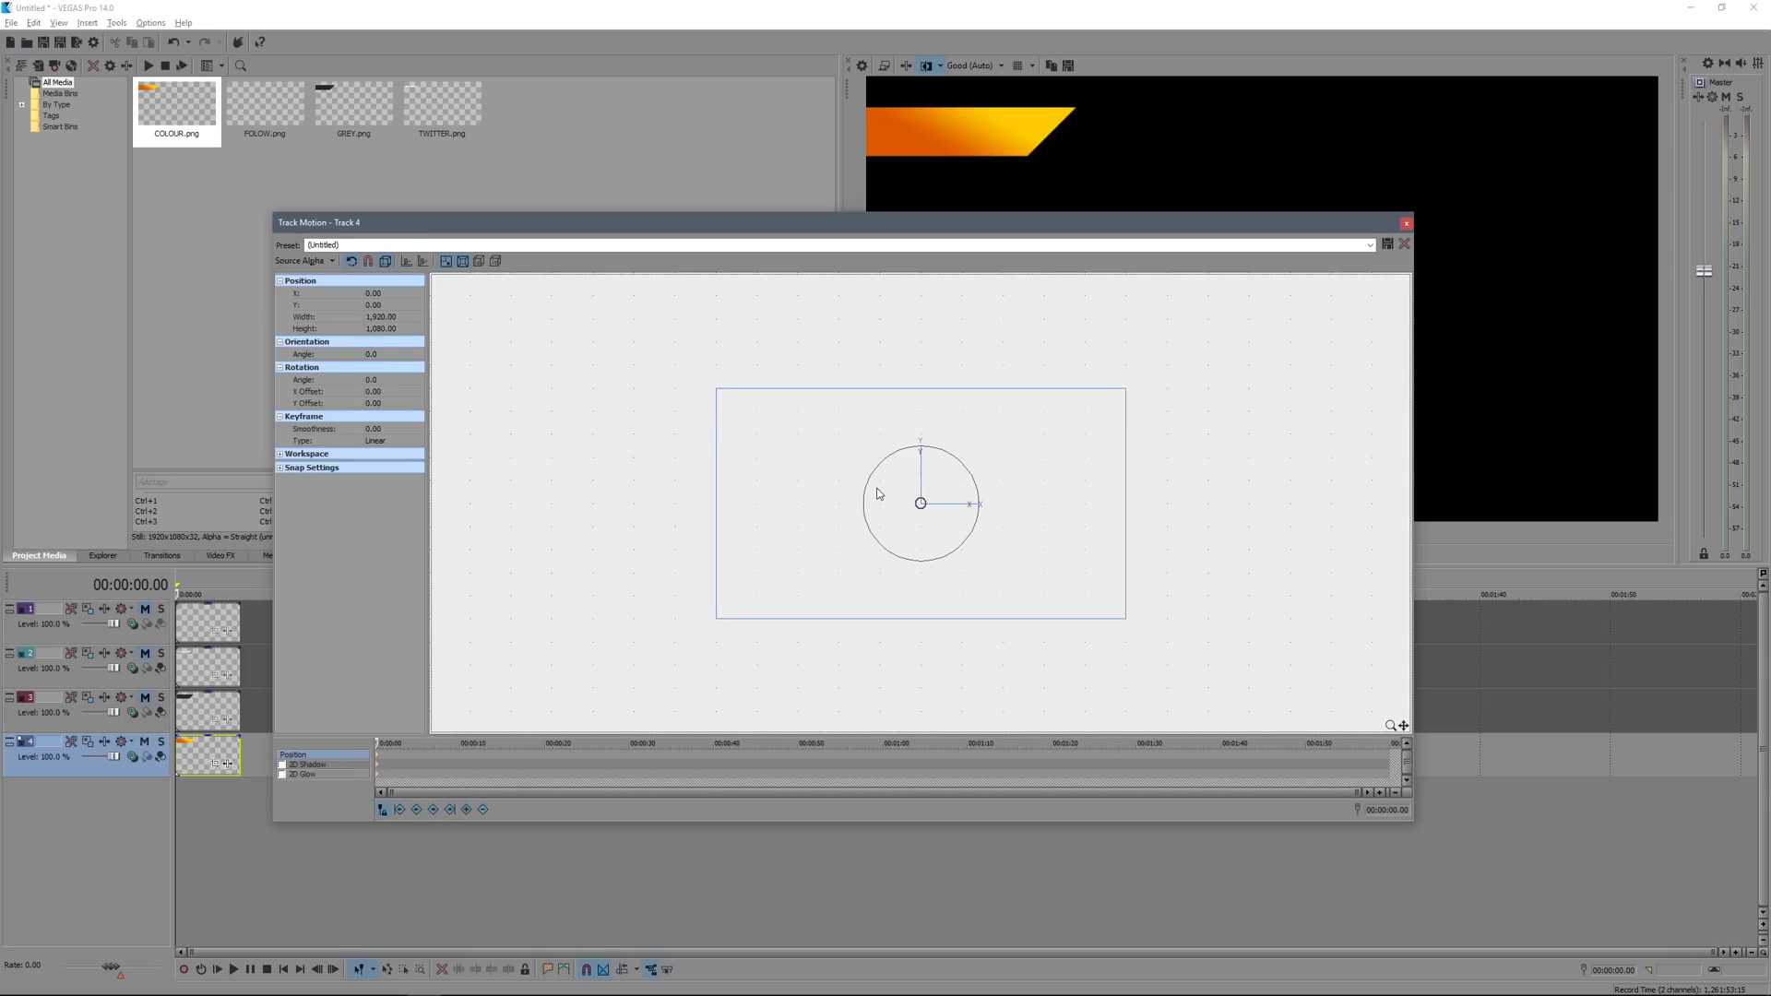
{"action": "key", "text": "Left"}
{"action": "key", "text": "Left"}
{"action": "key", "text": "Left"}
{"action": "key", "text": "Left"}
{"action": "key", "text": "Left"}
{"action": "key", "text": "Left"}
{"action": "key", "text": "Left"}
{"action": "key", "text": "Left"}
{"action": "key", "text": "Left"}
{"action": "key", "text": "Left"}
{"action": "key", "text": "Left"}
{"action": "key", "text": "Left"}
{"action": "key", "text": "Left"}
{"action": "key", "text": "Left"}
{"action": "key", "text": "Left"}
{"action": "key", "text": "Left"}
{"action": "key", "text": "Left"}
{"action": "key", "text": "Left"}
{"action": "key", "text": "Left"}
{"action": "key", "text": "Left"}
{"action": "key", "text": "Left"}
{"action": "key", "text": "Left"}
{"action": "key", "text": "Left"}
{"action": "key", "text": "Left"}
{"action": "key", "text": "Left"}
{"action": "key", "text": "Left"}
{"action": "key", "text": "Left"}
{"action": "key", "text": "Left"}
{"action": "key", "text": "Left"}
{"action": "key", "text": "Left"}
{"action": "key", "text": "Left"}
{"action": "key", "text": "Left"}
{"action": "key", "text": "Left"}
{"action": "key", "text": "Left"}
{"action": "key", "text": "Left"}
{"action": "key", "text": "Left"}
{"action": "key", "text": "Left"}
{"action": "key", "text": "Left"}
{"action": "key", "text": "Left"}
{"action": "key", "text": "Left"}
{"action": "key", "text": "Left"}
{"action": "key", "text": "Left"}
{"action": "key", "text": "Left"}
{"action": "key", "text": "Left"}
{"action": "key", "text": "Left"}
{"action": "key", "text": "Left"}
{"action": "key", "text": "Left"}
{"action": "key", "text": "Left"}
{"action": "key", "text": "Left"}
{"action": "key", "text": "Left"}
{"action": "key", "text": "Left"}
{"action": "key", "text": "Left"}
{"action": "key", "text": "Left"}
{"action": "key", "text": "Left"}
{"action": "key", "text": "Left"}
{"action": "key", "text": "Left"}
{"action": "key", "text": "Left"}
{"action": "key", "text": "Left"}
{"action": "key", "text": "Left"}
{"action": "key", "text": "Left"}
{"action": "key", "text": "Left"}
{"action": "key", "text": "Left"}
{"action": "key", "text": "Left"}
{"action": "key", "text": "Left"}
{"action": "key", "text": "Left"}
{"action": "key", "text": "Left"}
{"action": "key", "text": "Left"}
{"action": "key", "text": "Left"}
{"action": "key", "text": "Left"}
- At 00:00:00.29 in Track Motion, restore the COLOUR track's box to its original position and close the window
{"action": "left_click", "coordinate": [382, 744]}
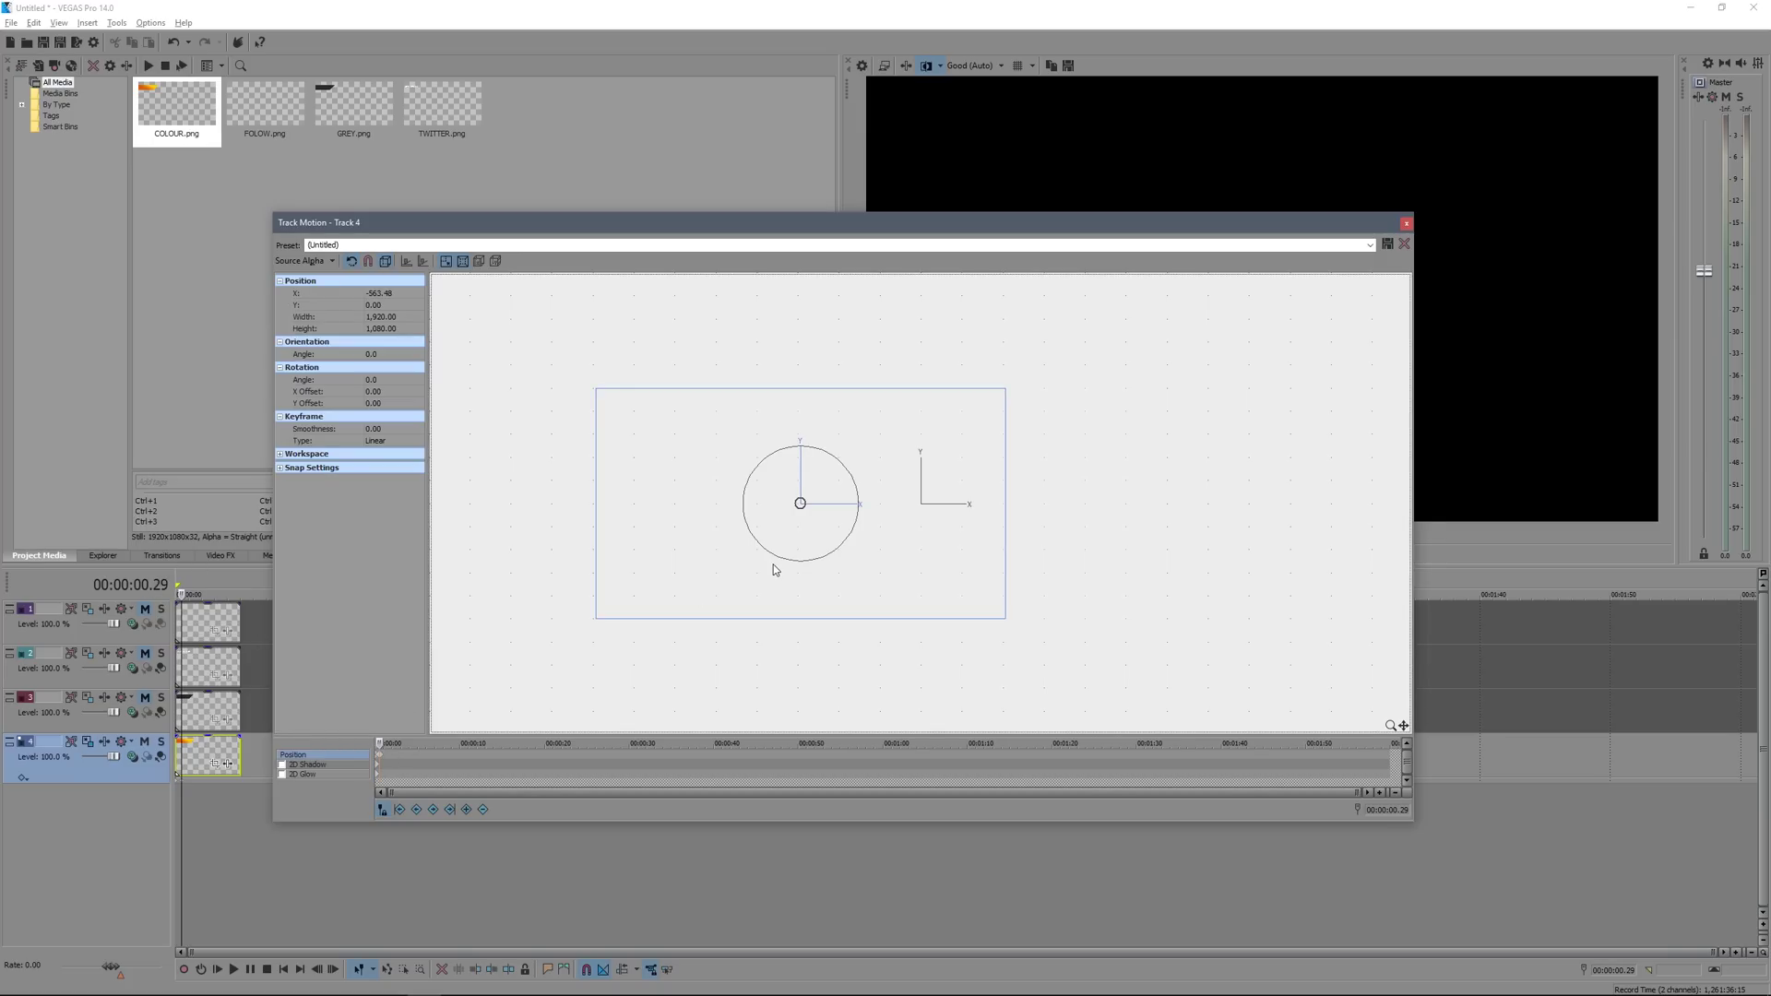
{"action": "left_click_drag", "start_coordinate": [773, 565], "coordinate": [782, 565]}
{"action": "right_click", "coordinate": [862, 544]}
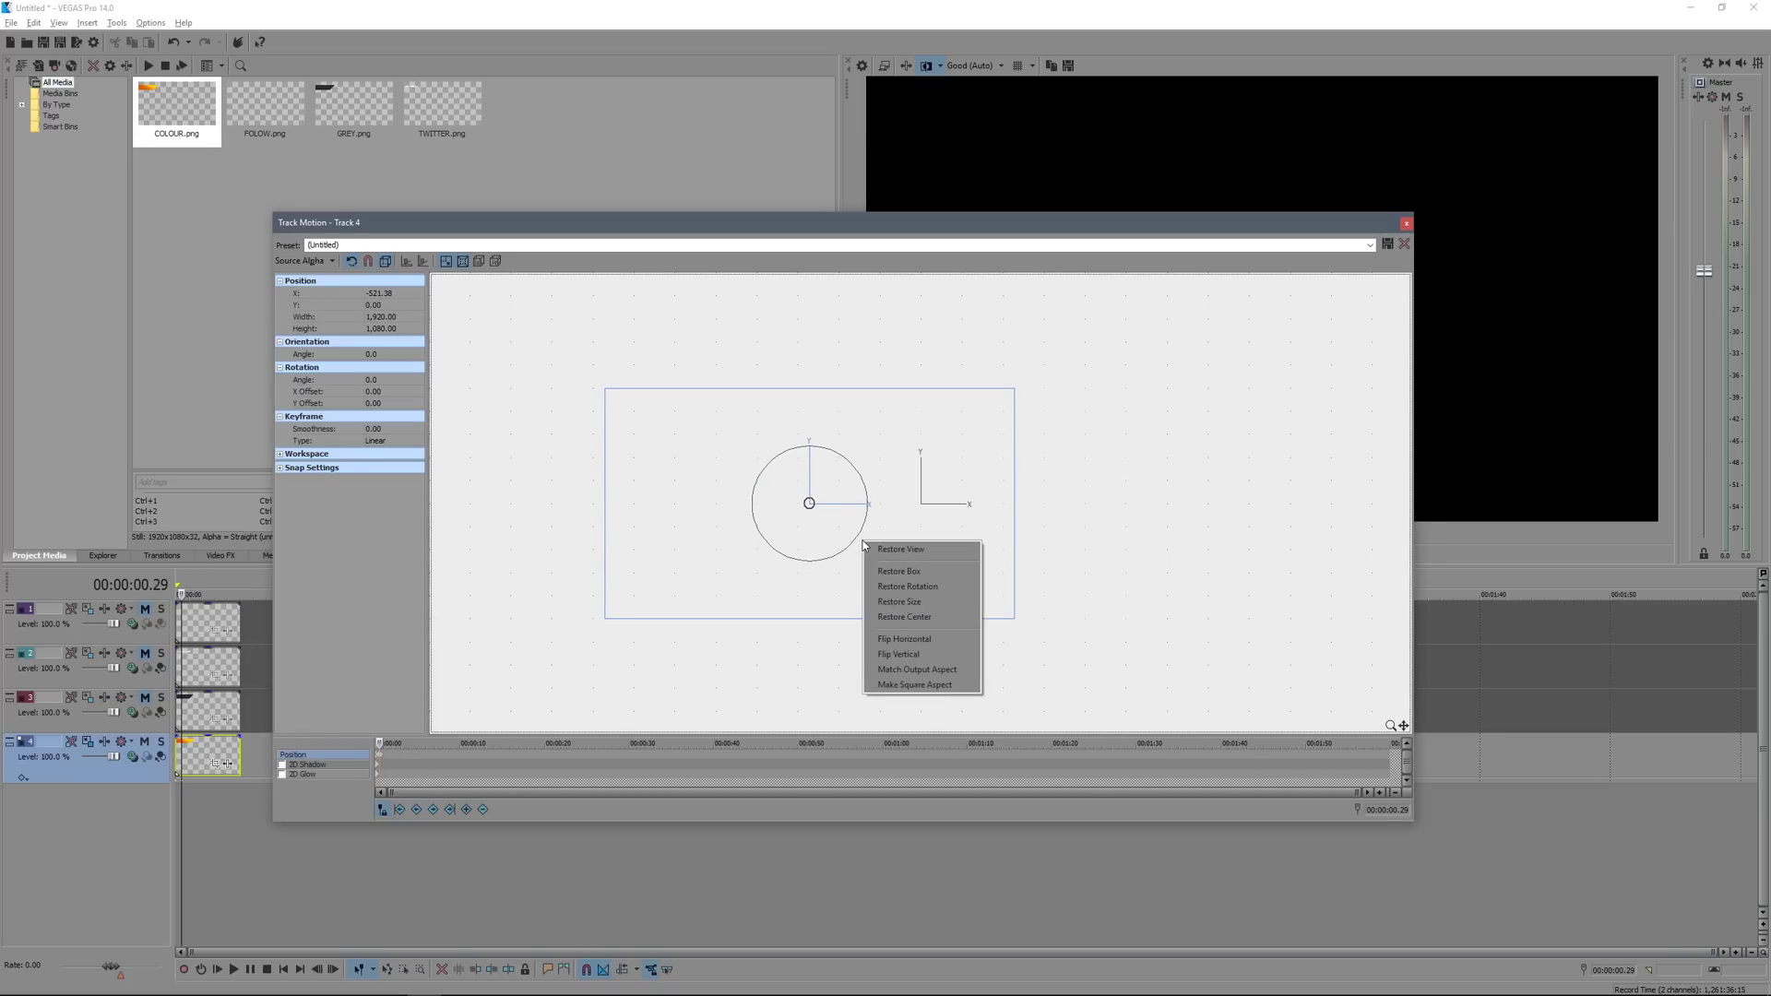
{"action": "left_click", "coordinate": [899, 552]}
{"action": "right_click", "coordinate": [869, 551]}
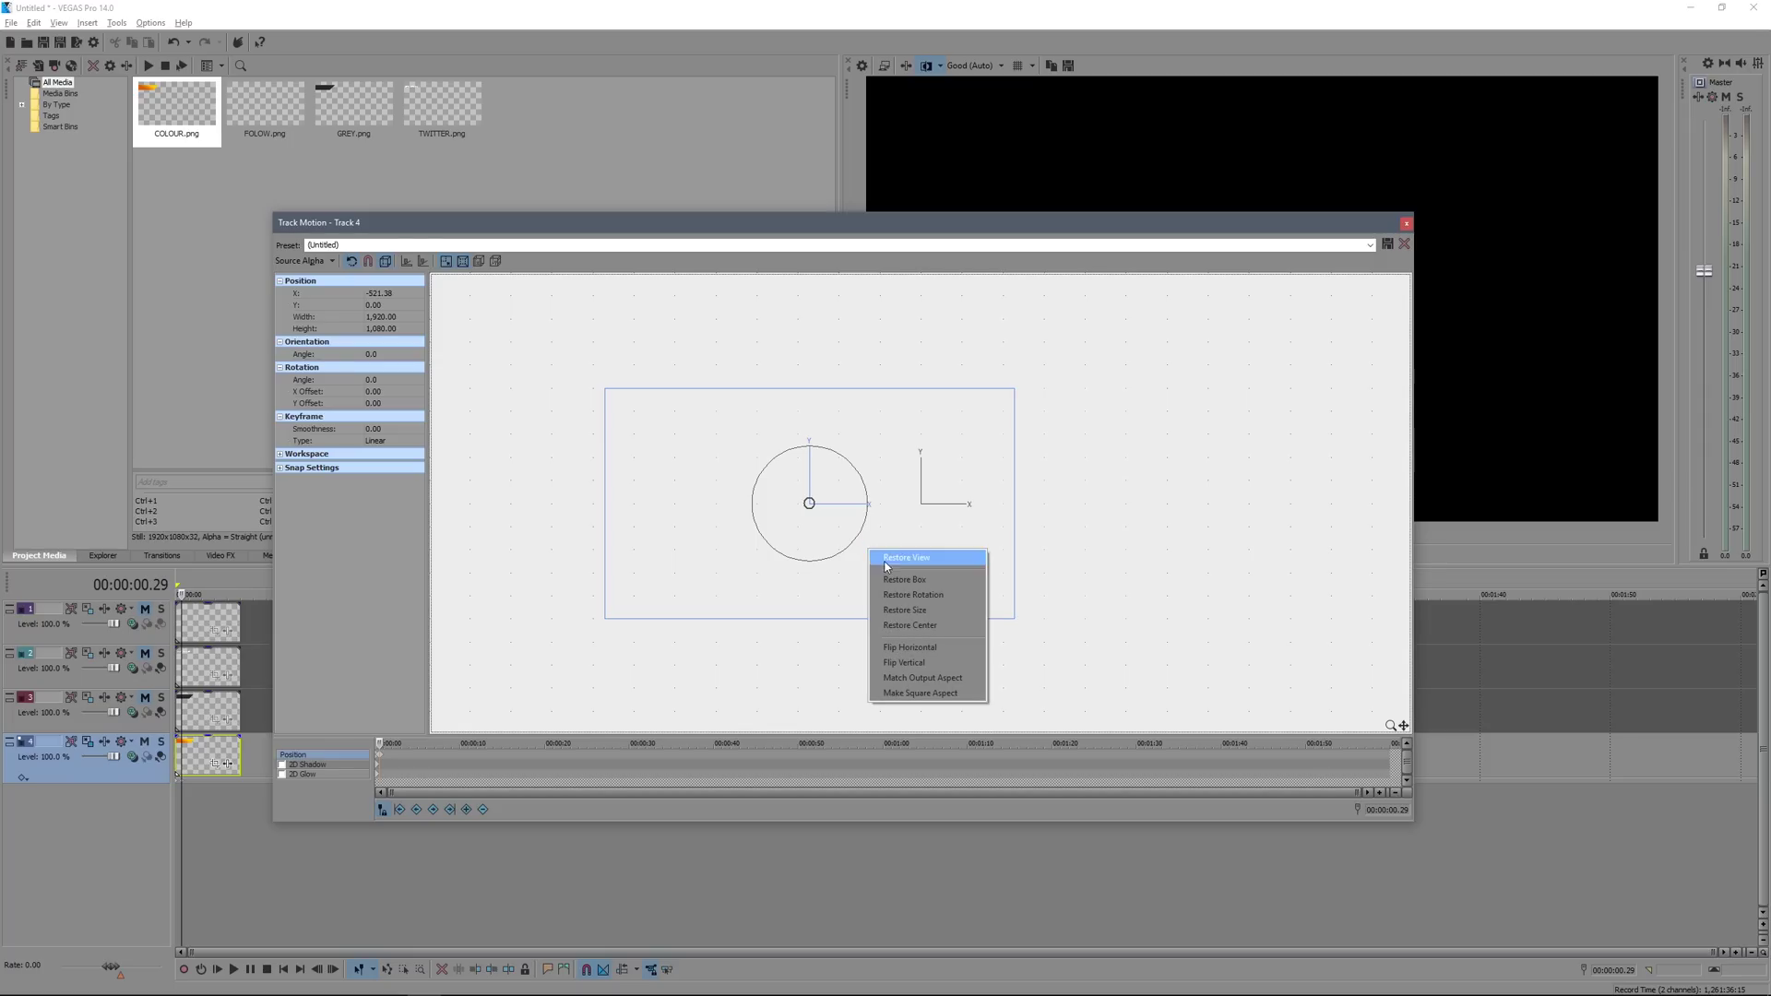
{"action": "left_click", "coordinate": [898, 579]}
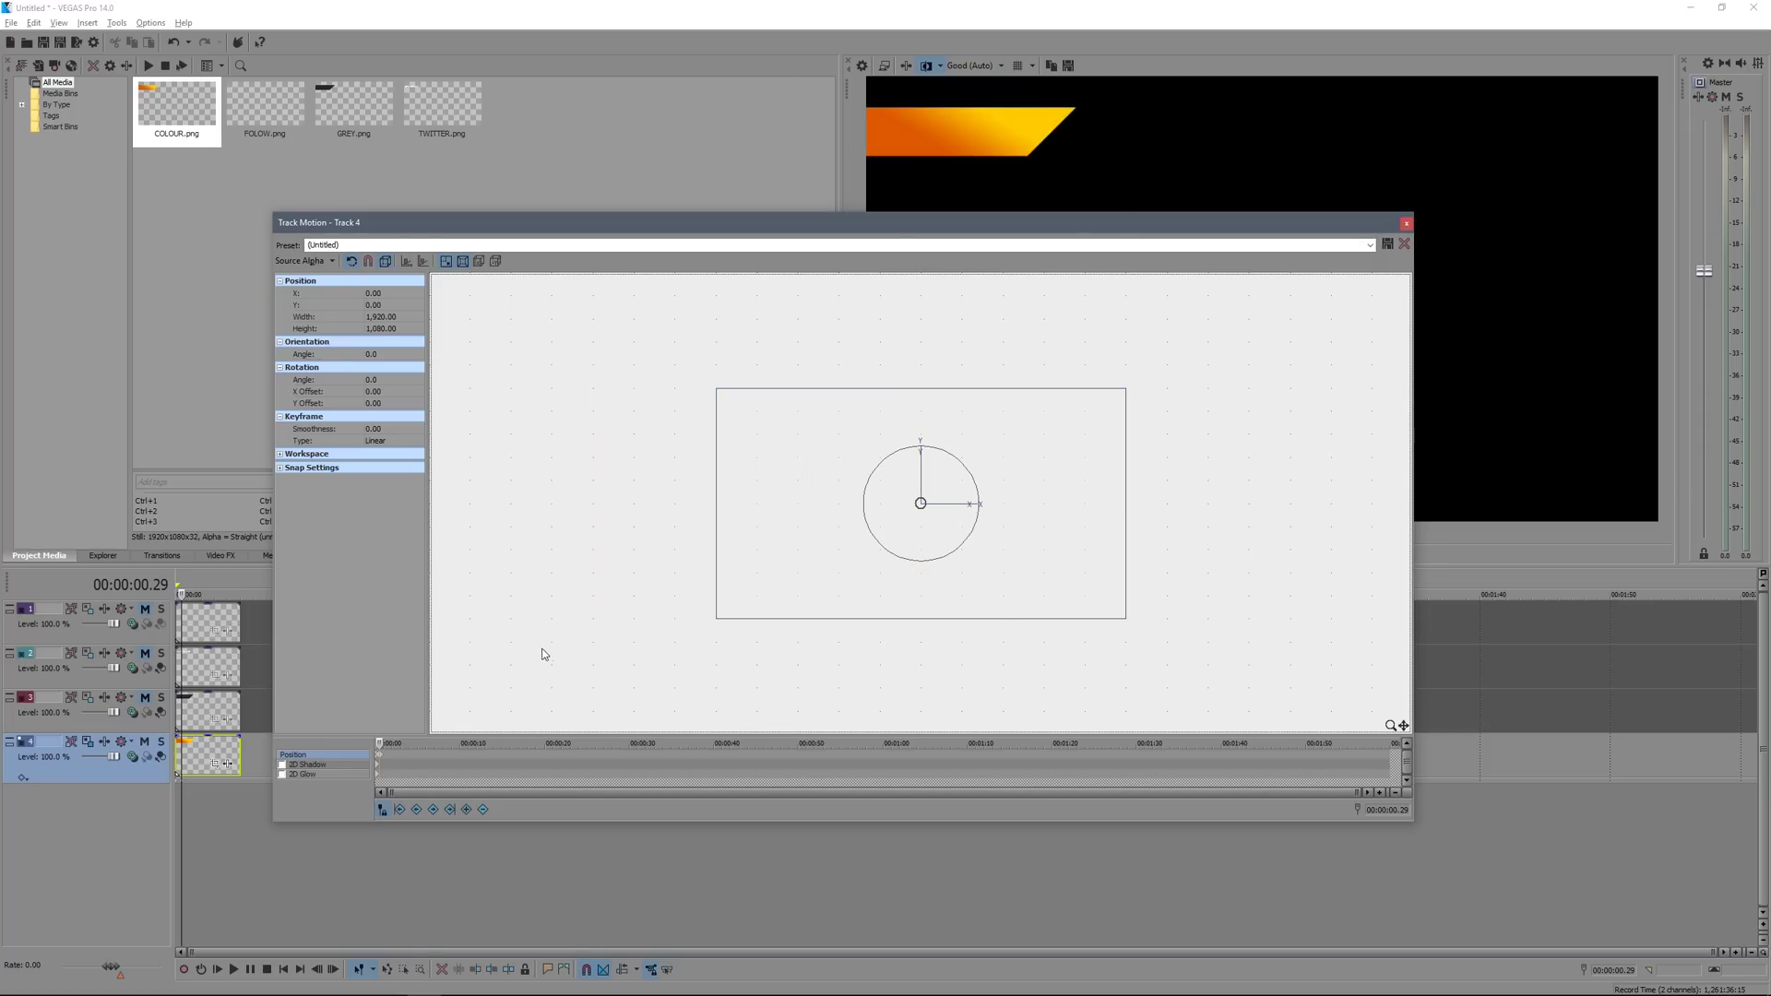
{"action": "left_click", "coordinate": [1406, 224]}
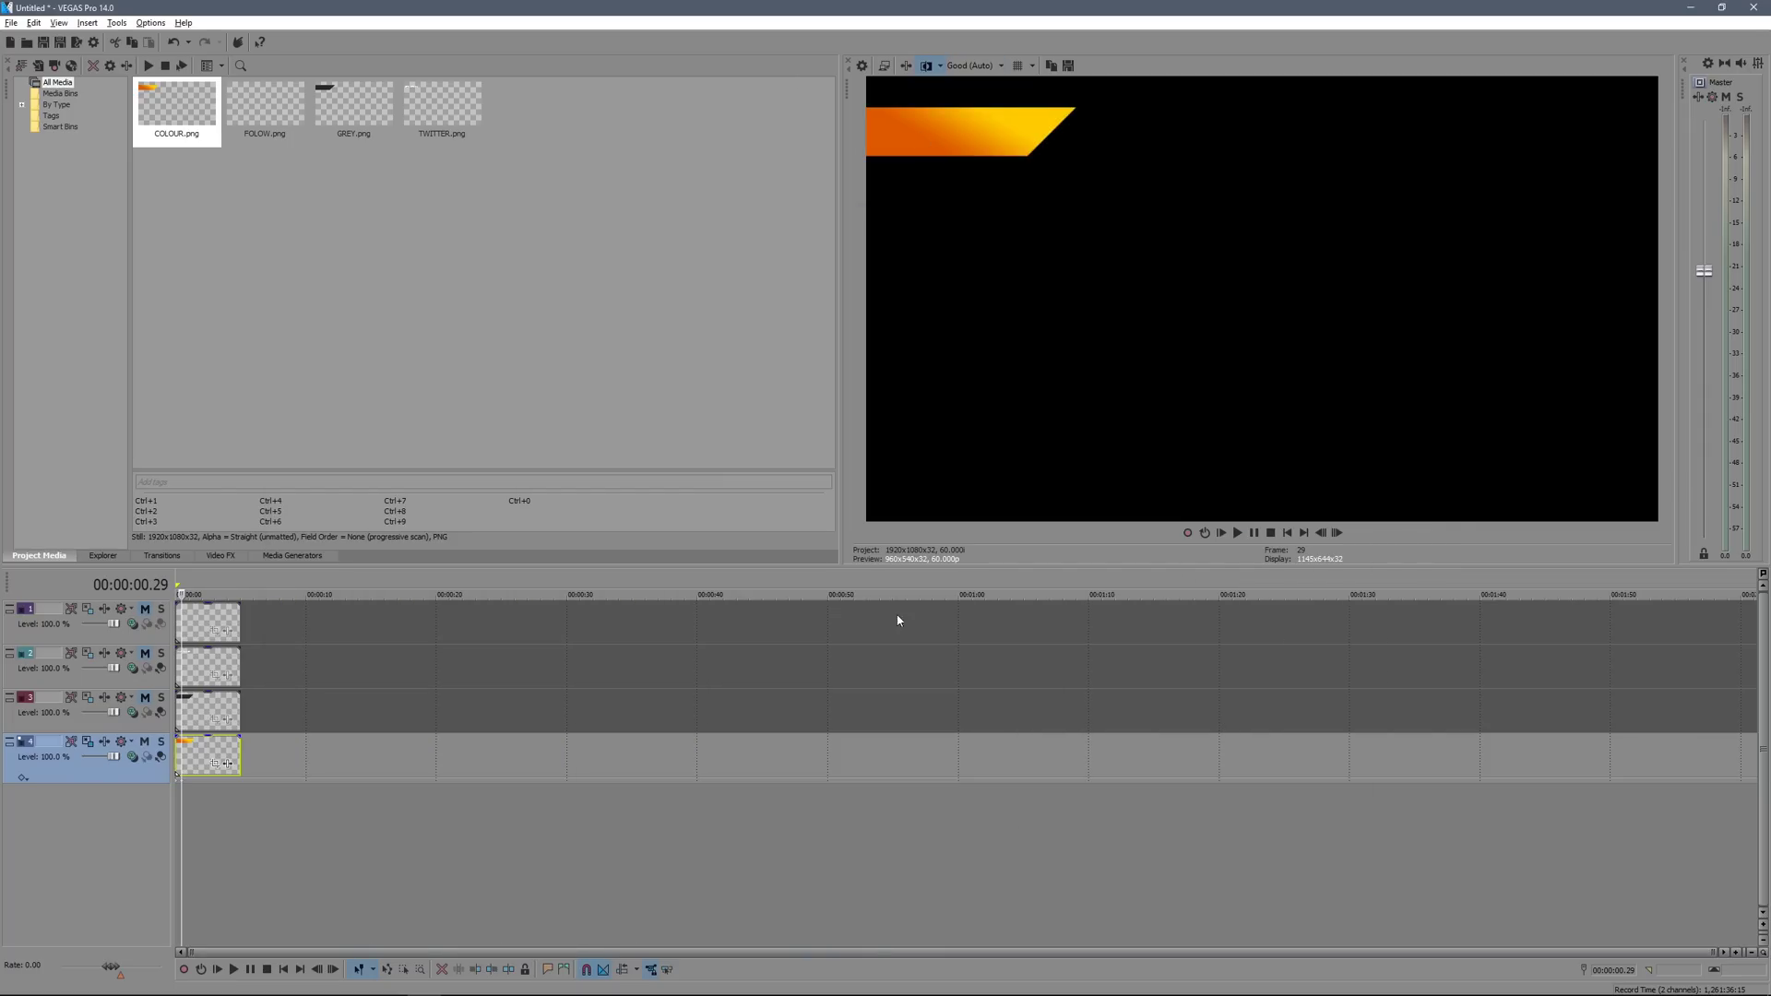
- Play back the coloured bar's animation and return to the timeline start
{"action": "left_click", "coordinate": [1238, 532]}
{"action": "left_click", "coordinate": [1254, 532]}
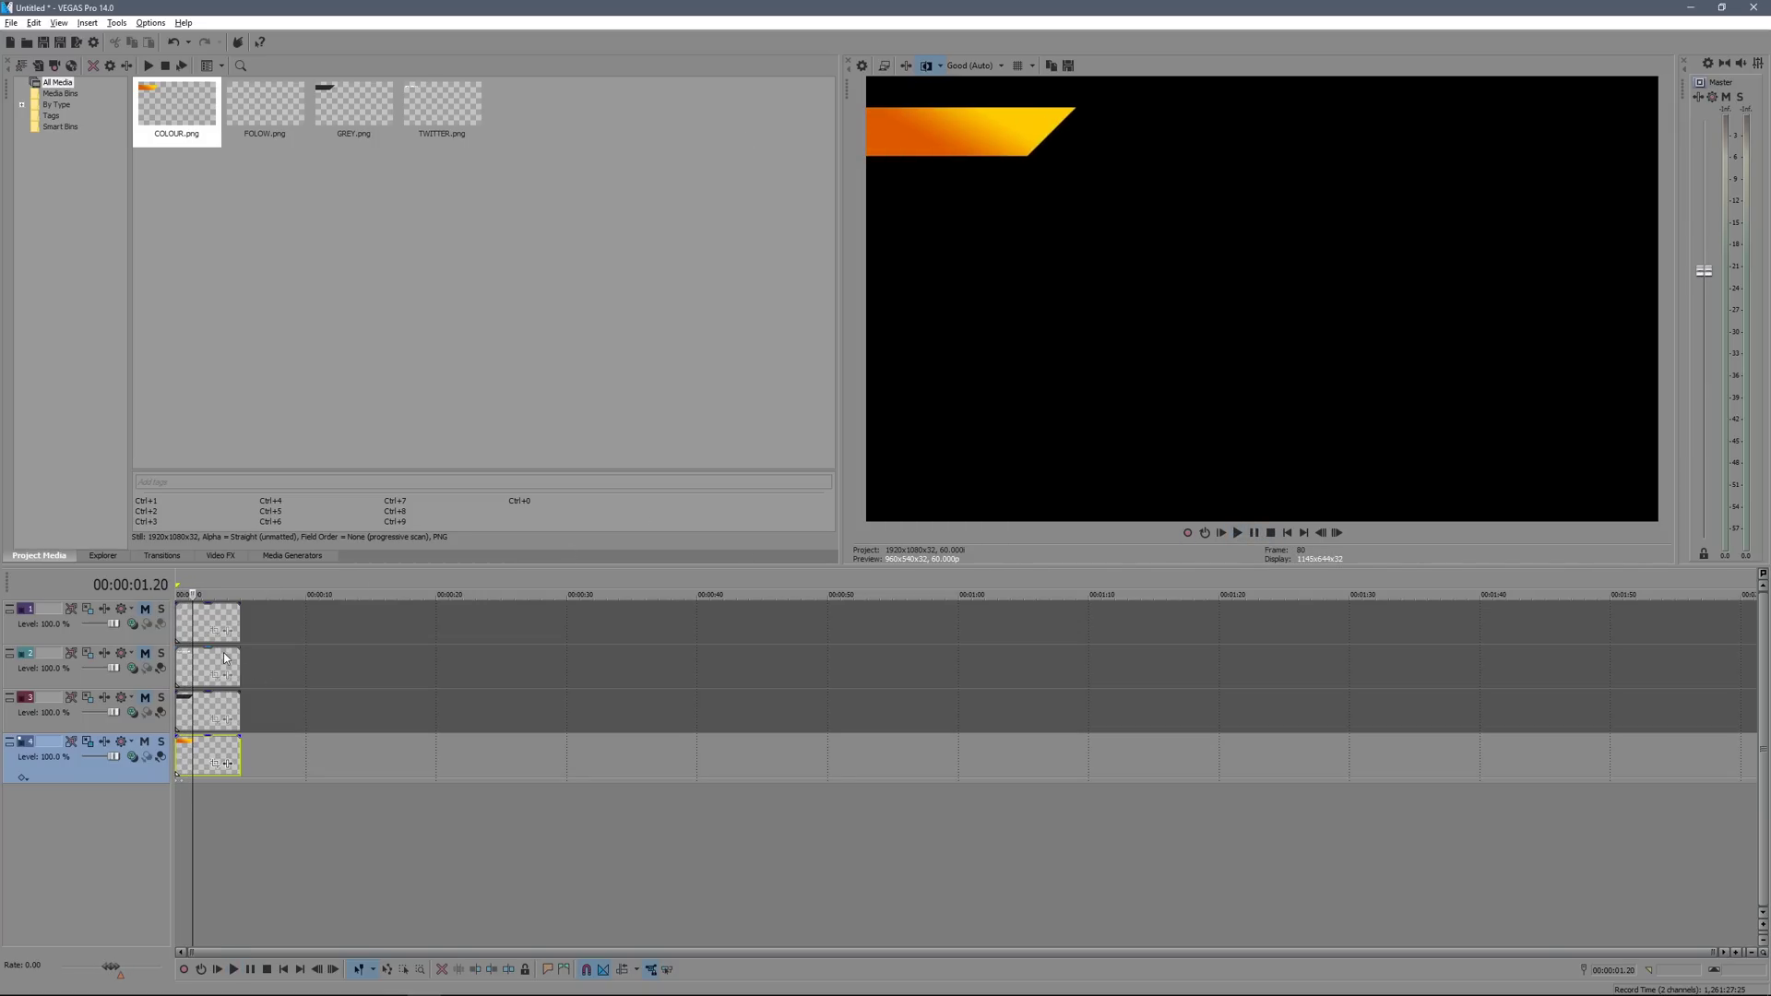
{"action": "key", "text": "Home"}
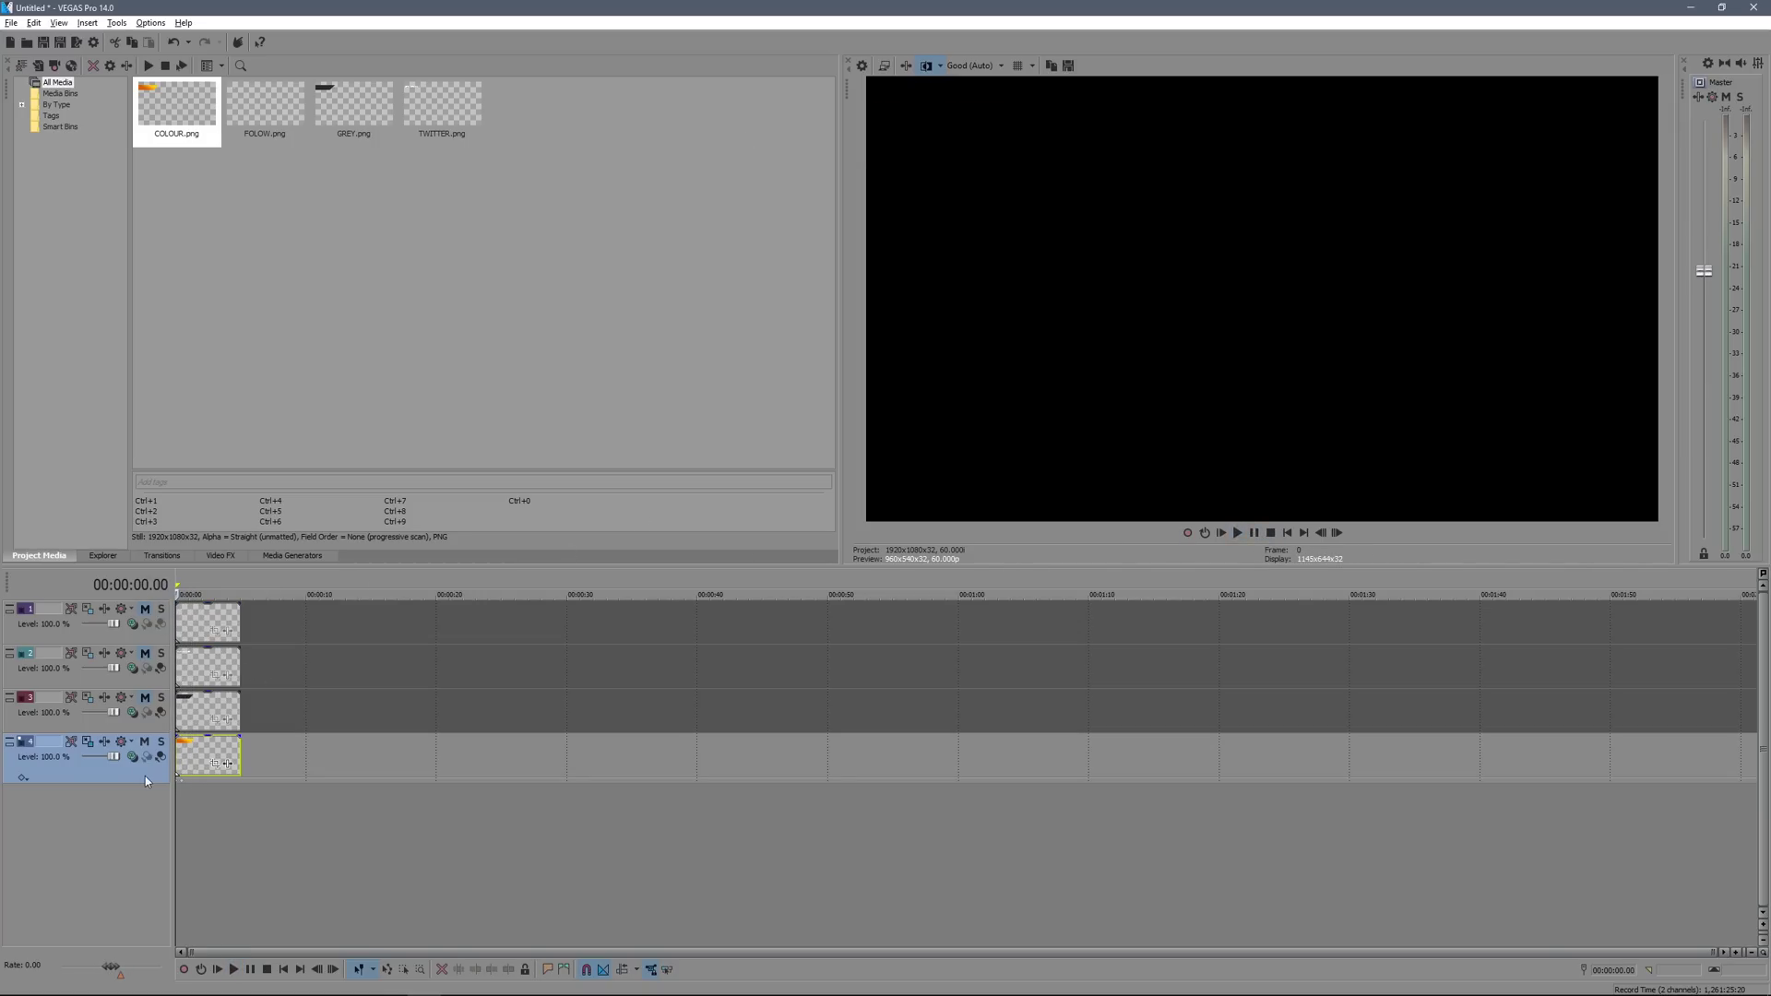
- Unmute the GREY track and shift its Track Motion starting position leftward out of the frame, to X about -495
{"action": "left_click", "coordinate": [145, 697]}
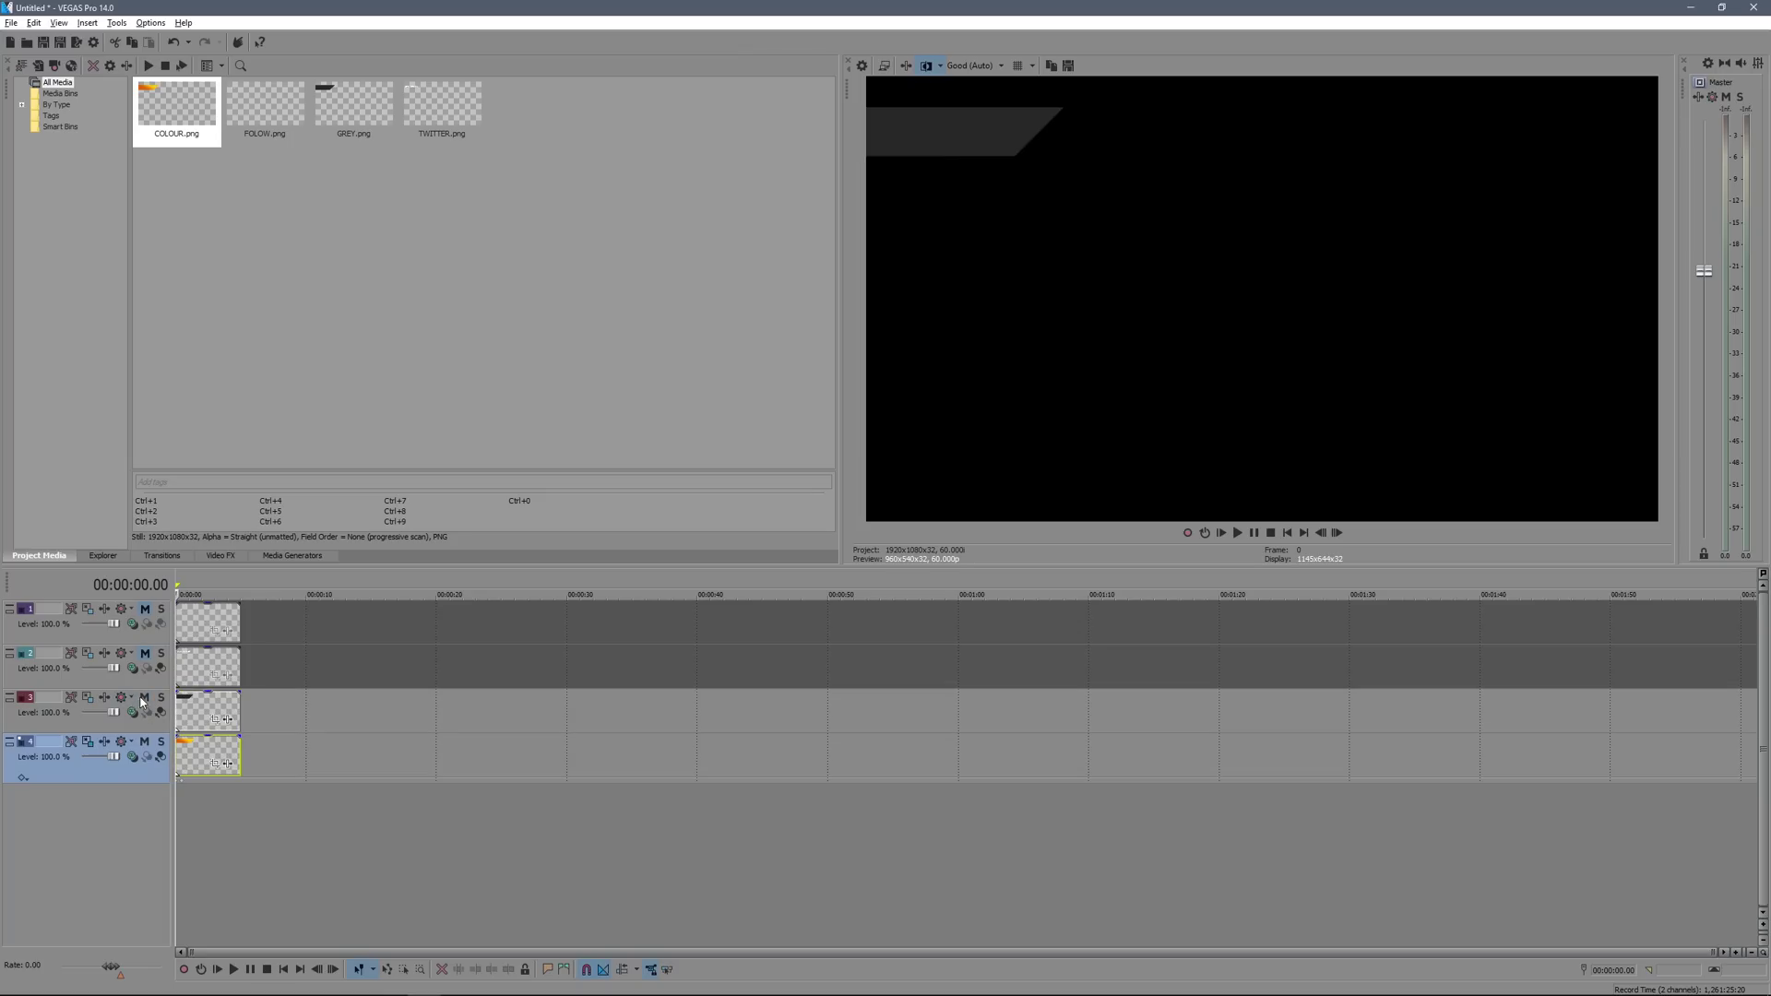
{"action": "left_click", "coordinate": [89, 699]}
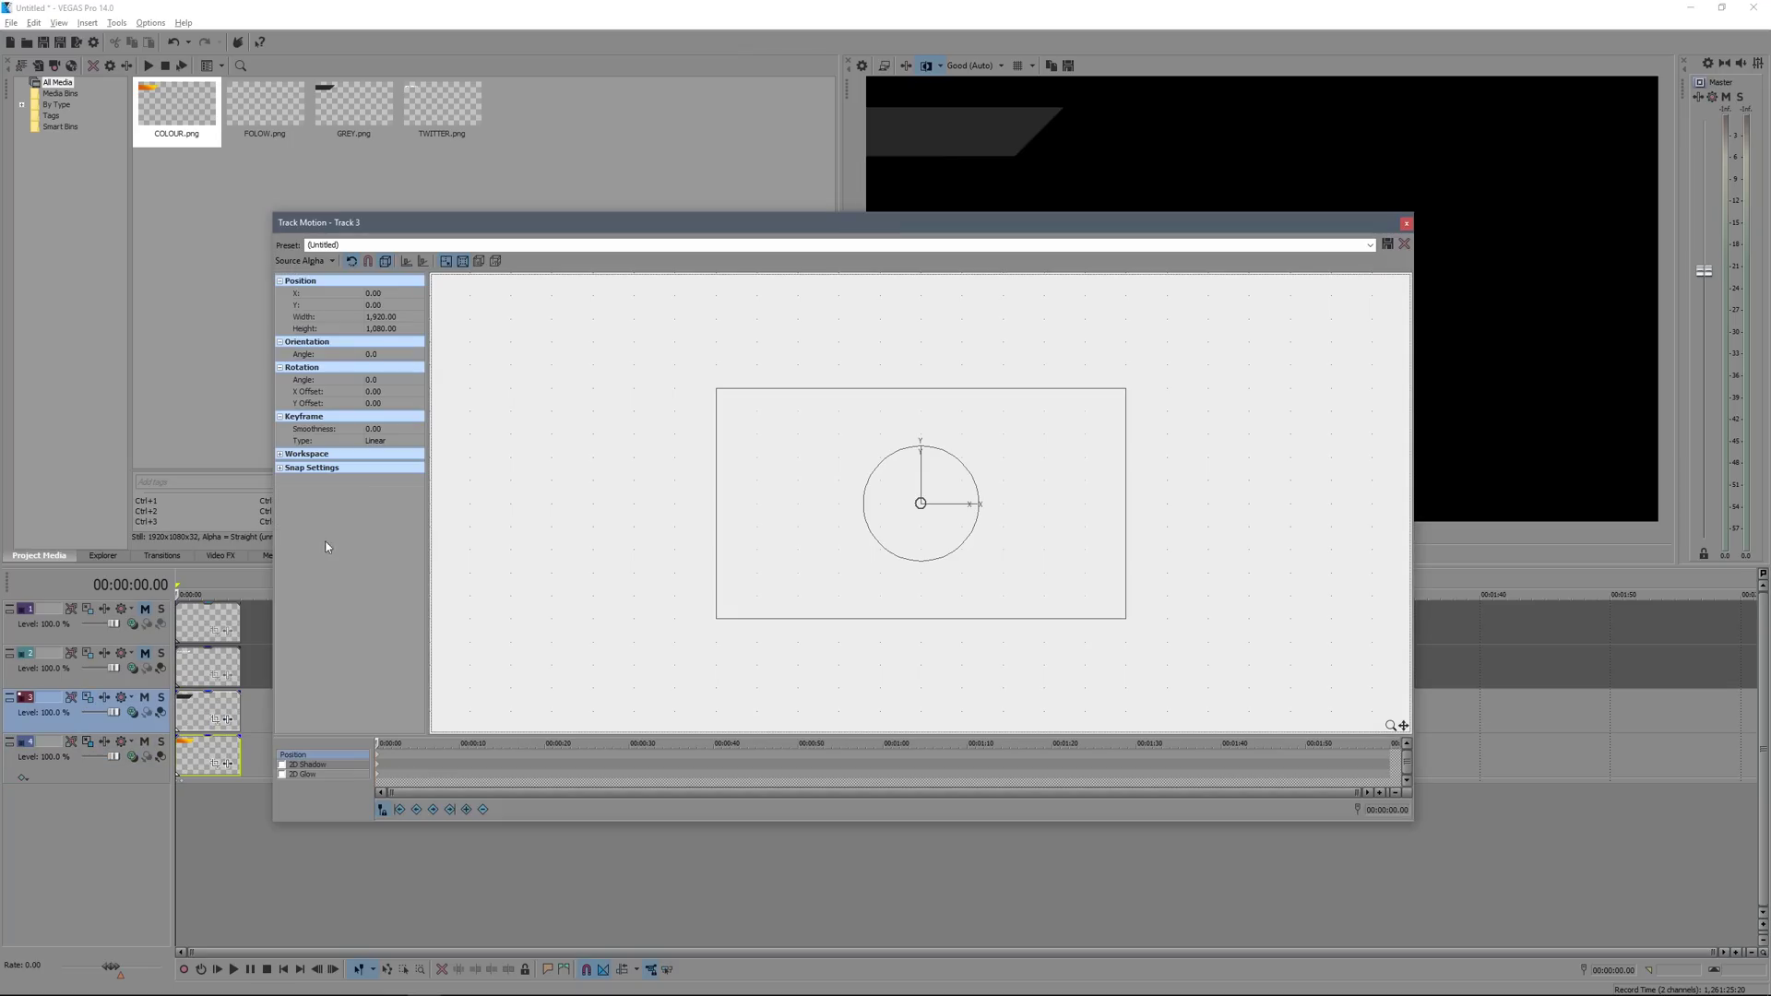
{"action": "key", "text": "Left"}
{"action": "key", "text": "Left"}
{"action": "key", "text": "Left"}
{"action": "key", "text": "Left"}
{"action": "key", "text": "Left"}
{"action": "key", "text": "Left"}
{"action": "key", "text": "Left"}
{"action": "key", "text": "Left"}
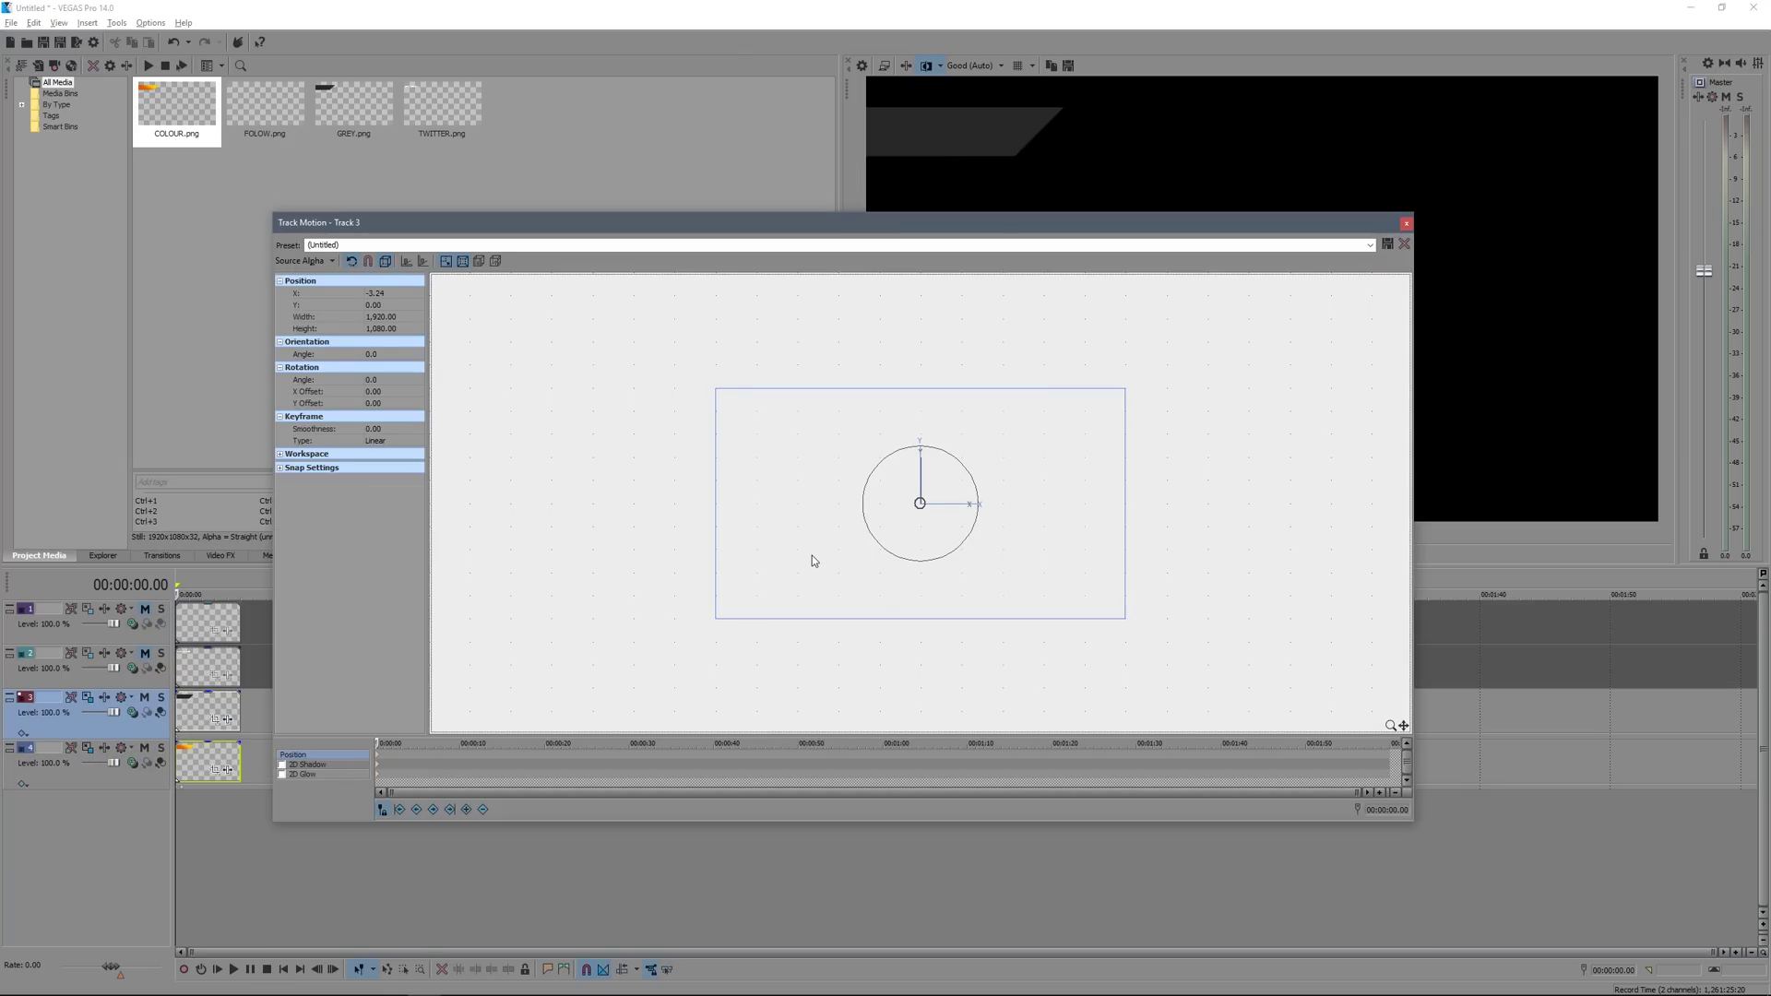
{"action": "key", "text": "Left"}
{"action": "key", "text": "Left"}
{"action": "key", "text": "Left"}
{"action": "key", "text": "Left"}
{"action": "key", "text": "Left"}
{"action": "key", "text": "Left"}
{"action": "key", "text": "Left"}
{"action": "key", "text": "Left"}
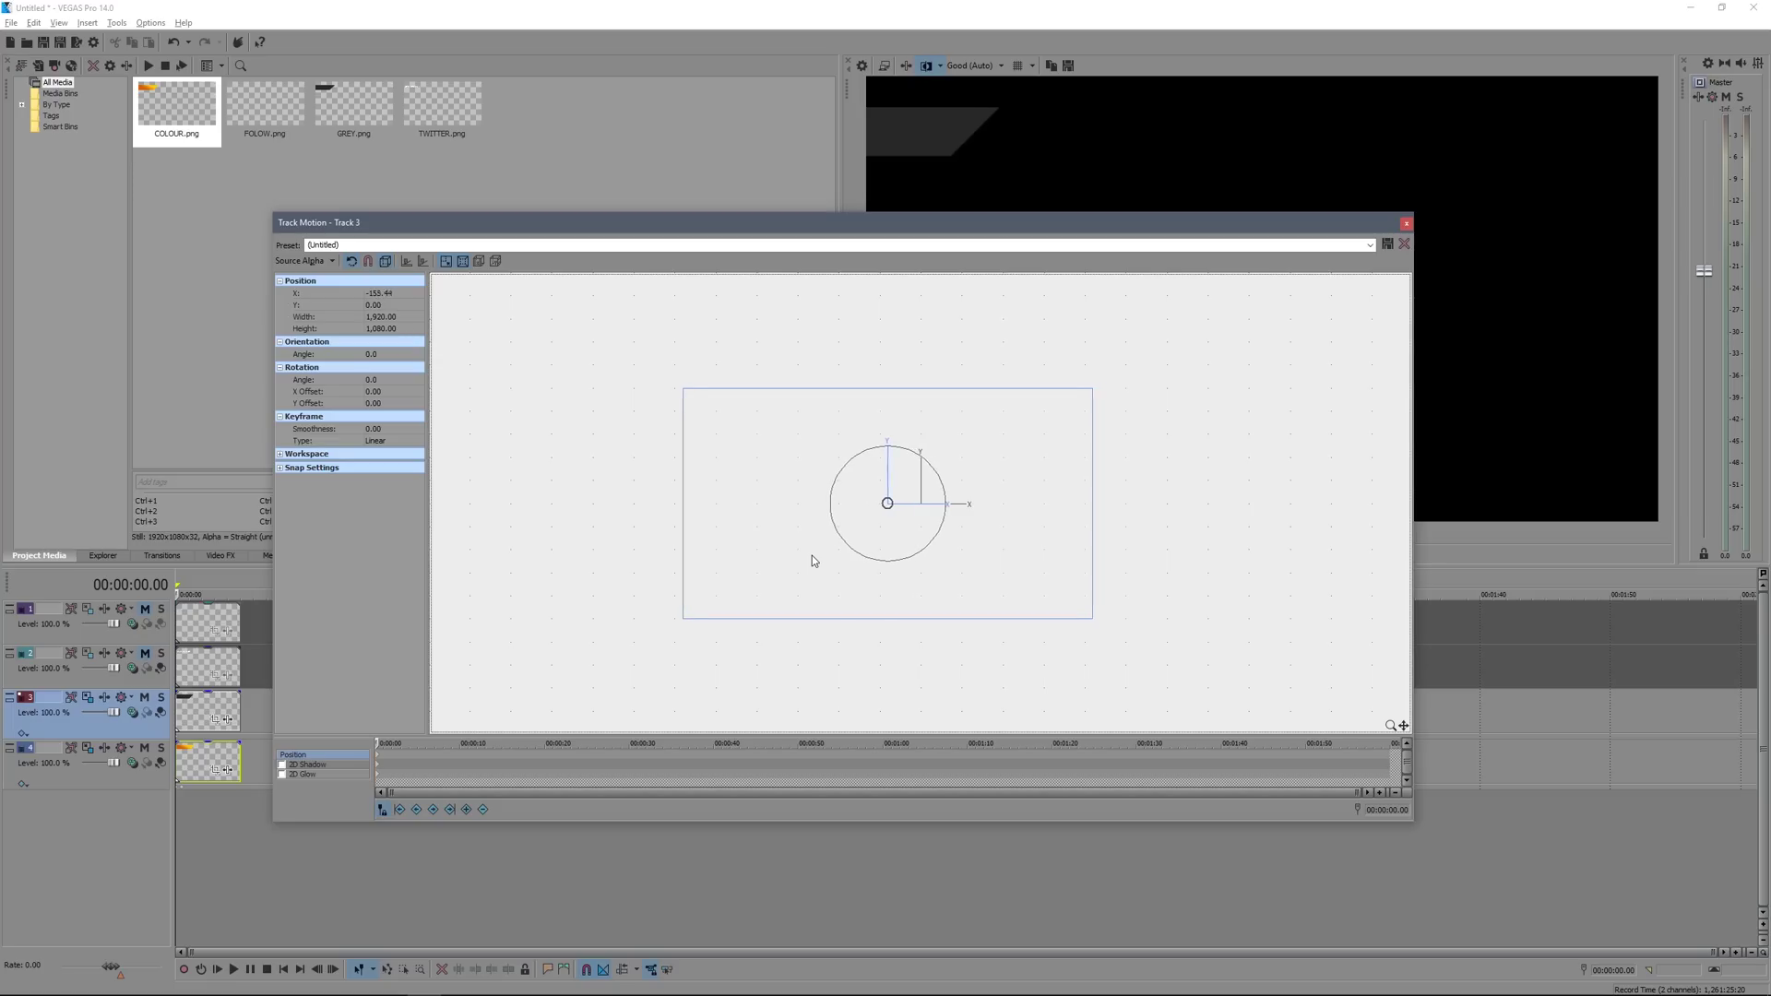
{"action": "key", "text": "Left"}
{"action": "key", "text": "Left"}
{"action": "key", "text": "Left"}
{"action": "key", "text": "Left"}
{"action": "key", "text": "Left"}
{"action": "key", "text": "Left"}
{"action": "key", "text": "Left"}
{"action": "key", "text": "Left"}
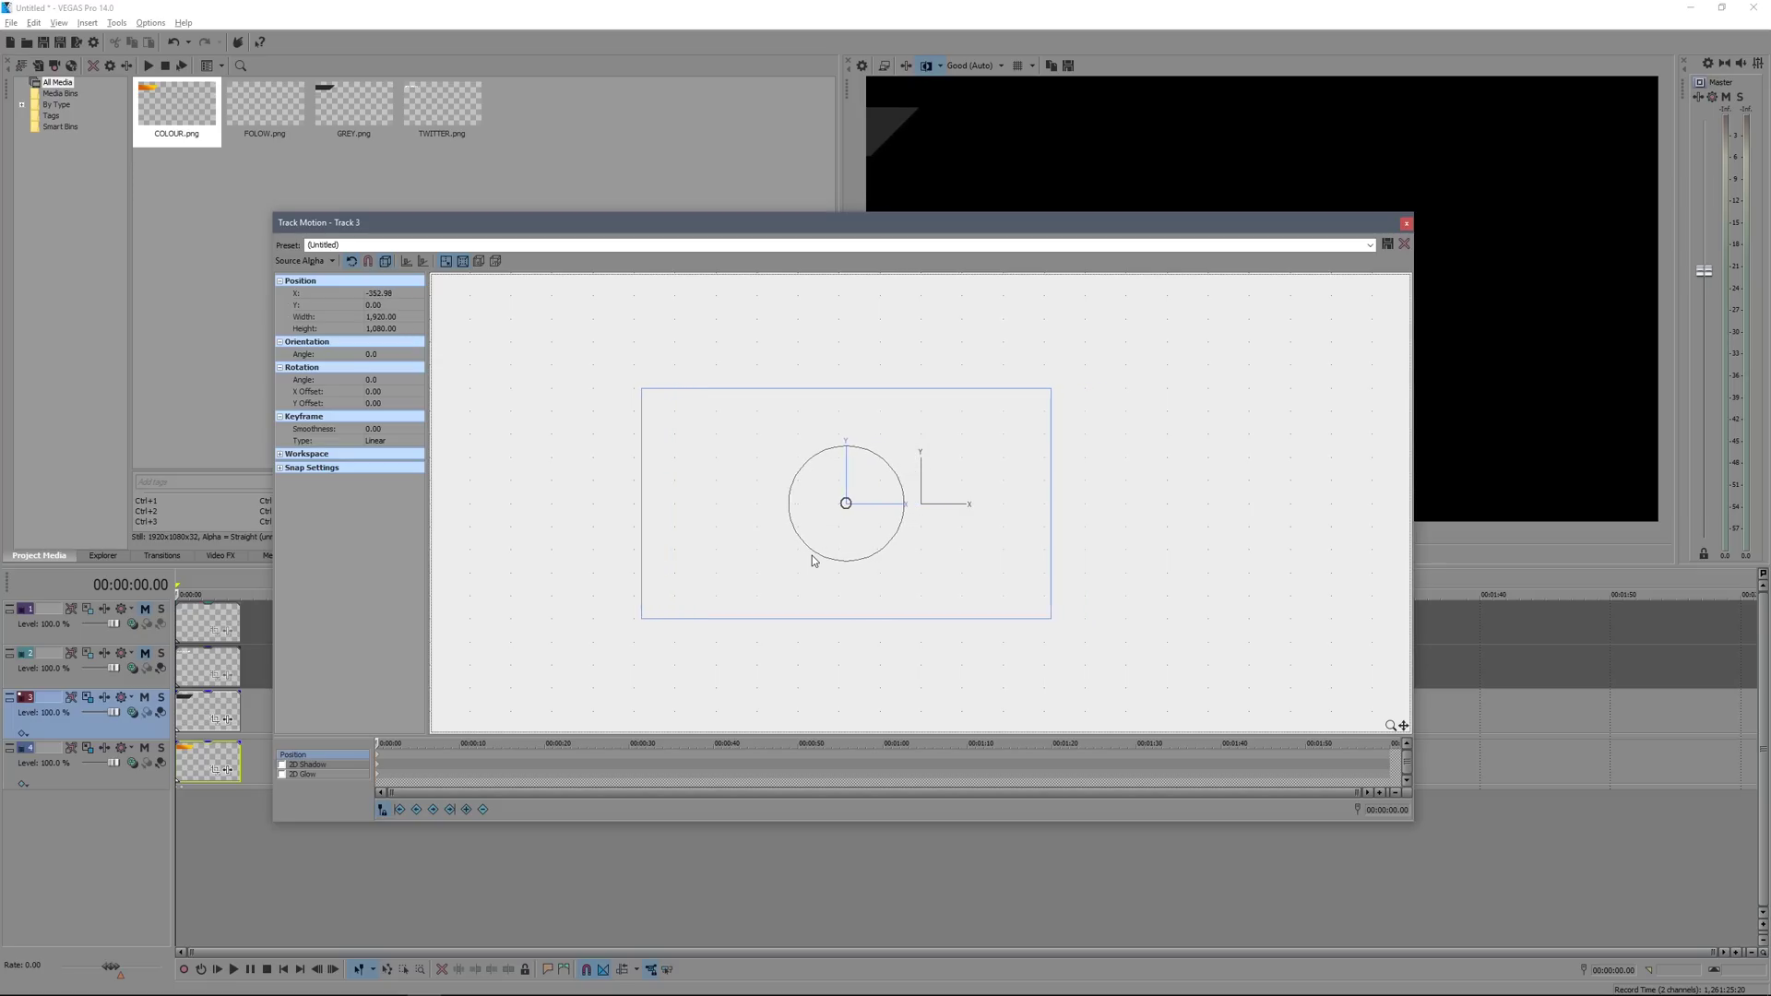
{"action": "key", "text": "Left"}
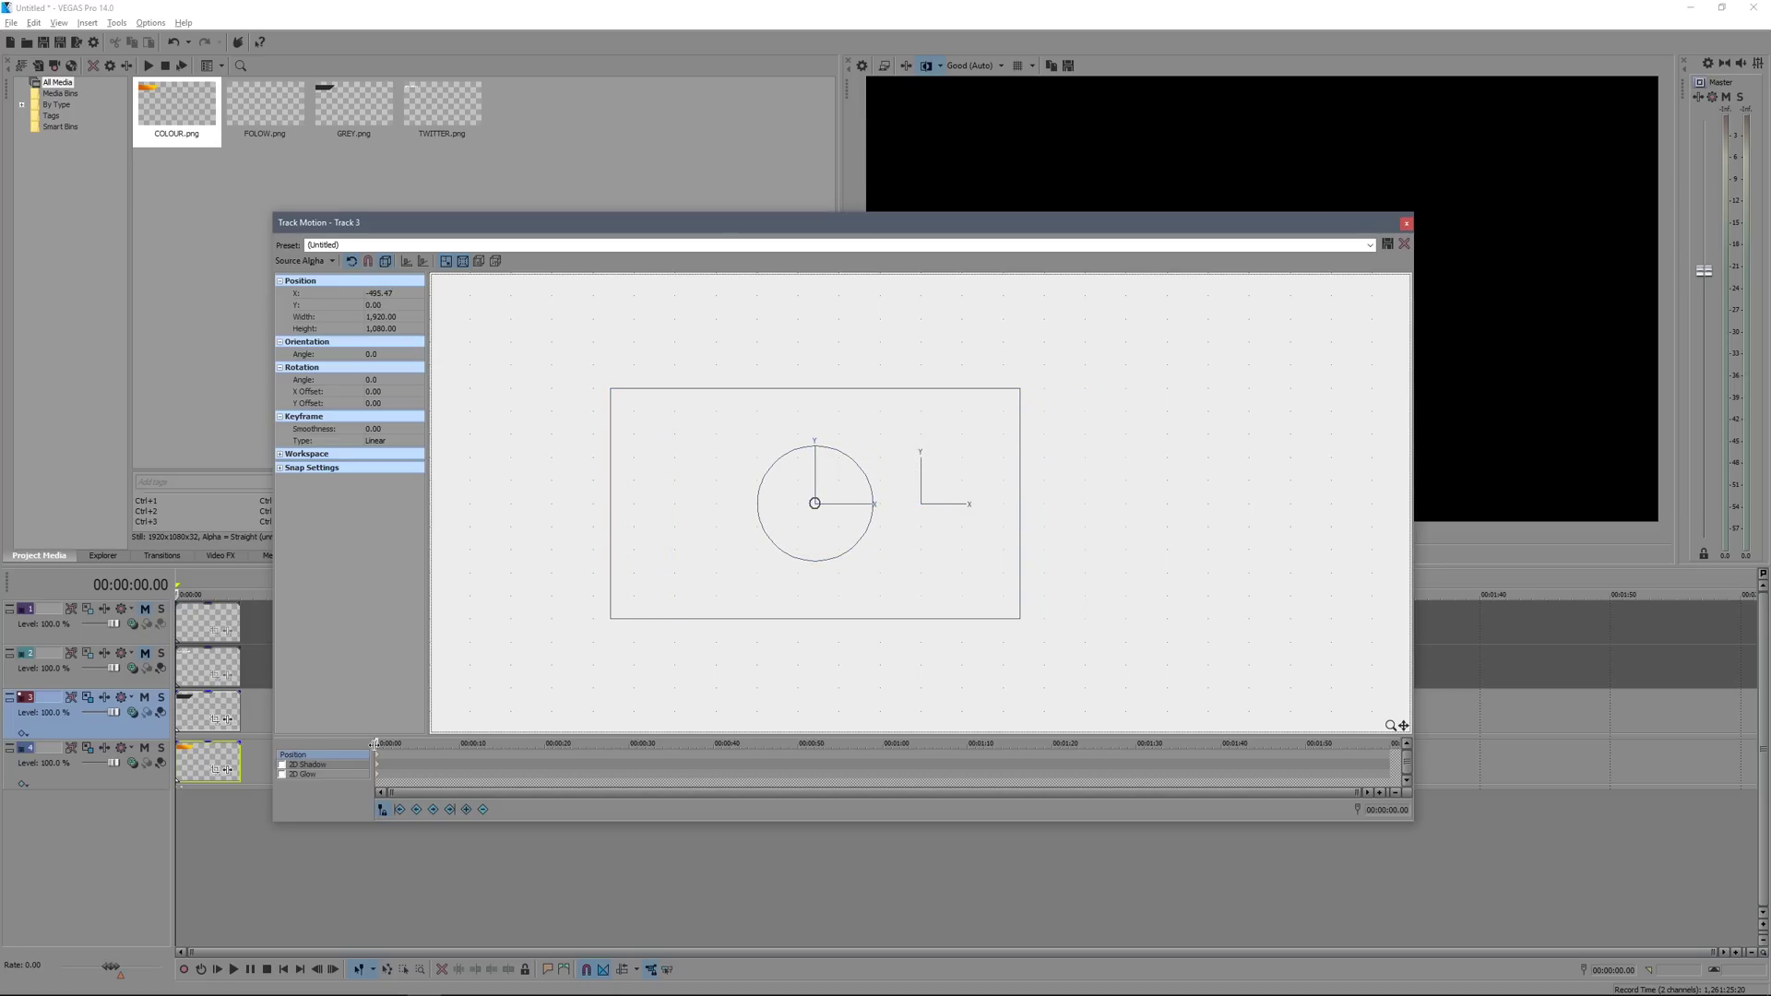
- At 00:00:00.45 in Track Motion, restore the GREY track's box to its original position and close the window
{"action": "left_click_drag", "start_coordinate": [1358, 793], "coordinate": [574, 792]}
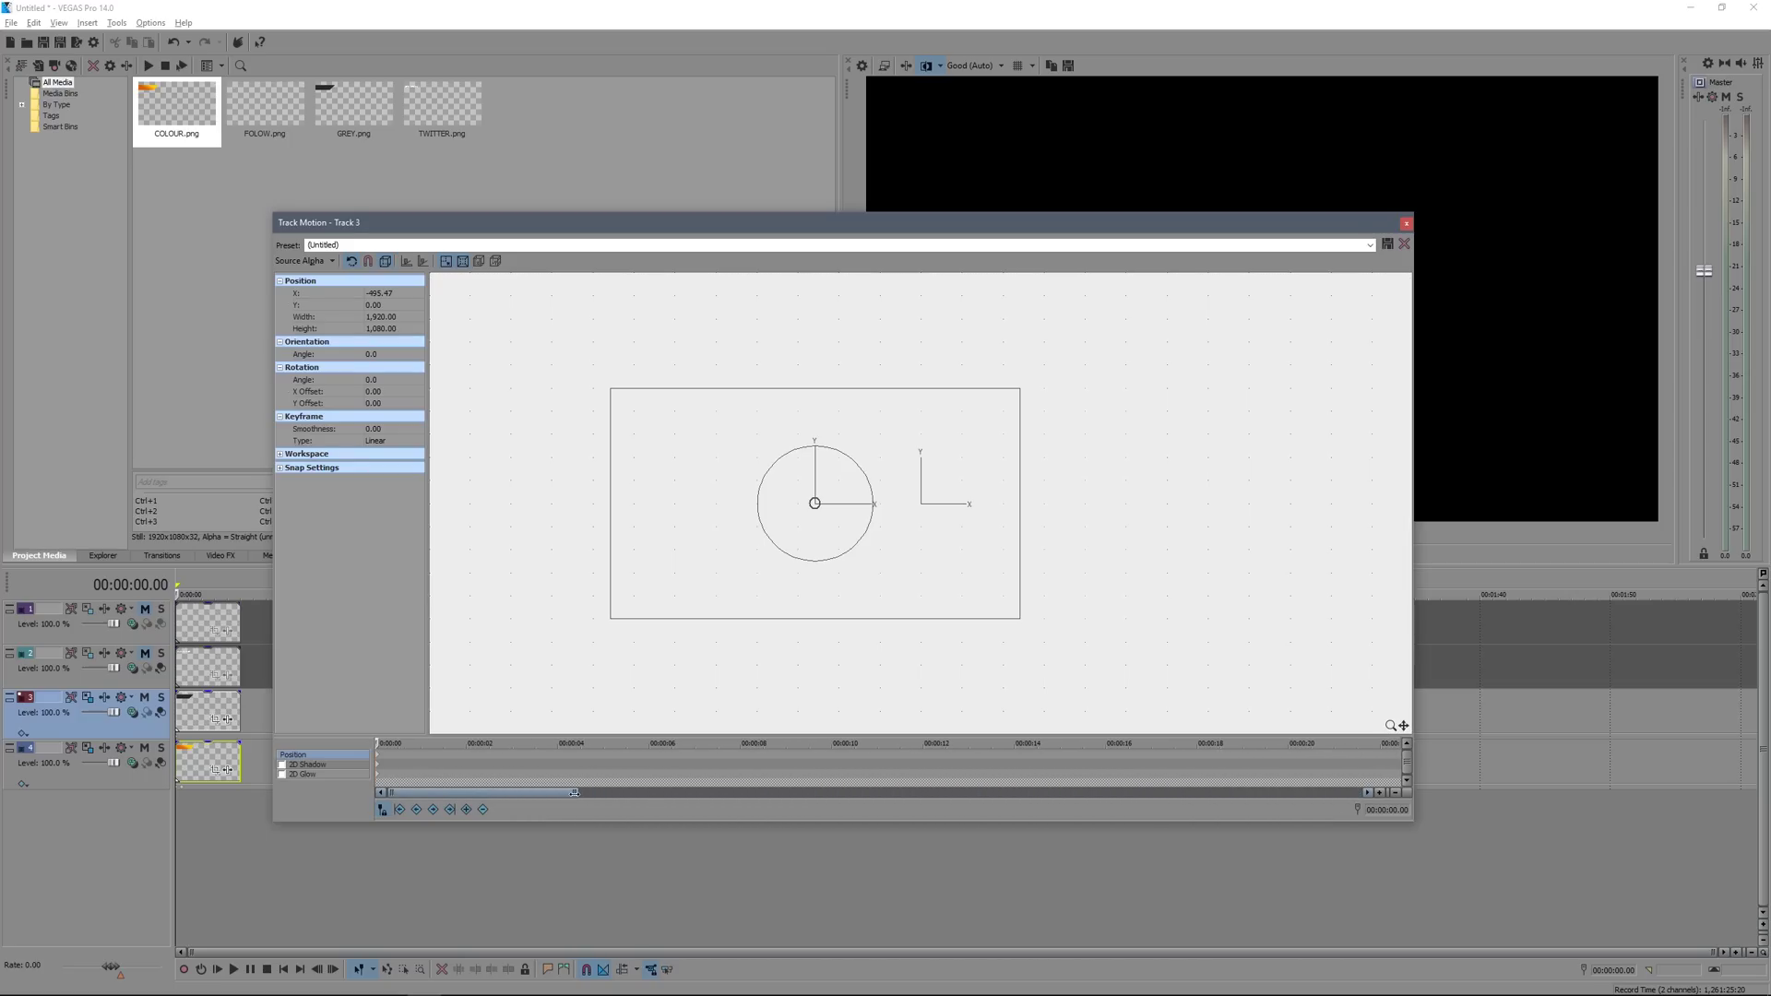
{"action": "left_click", "coordinate": [392, 743]}
{"action": "left_click_drag", "start_coordinate": [392, 743], "coordinate": [410, 744]}
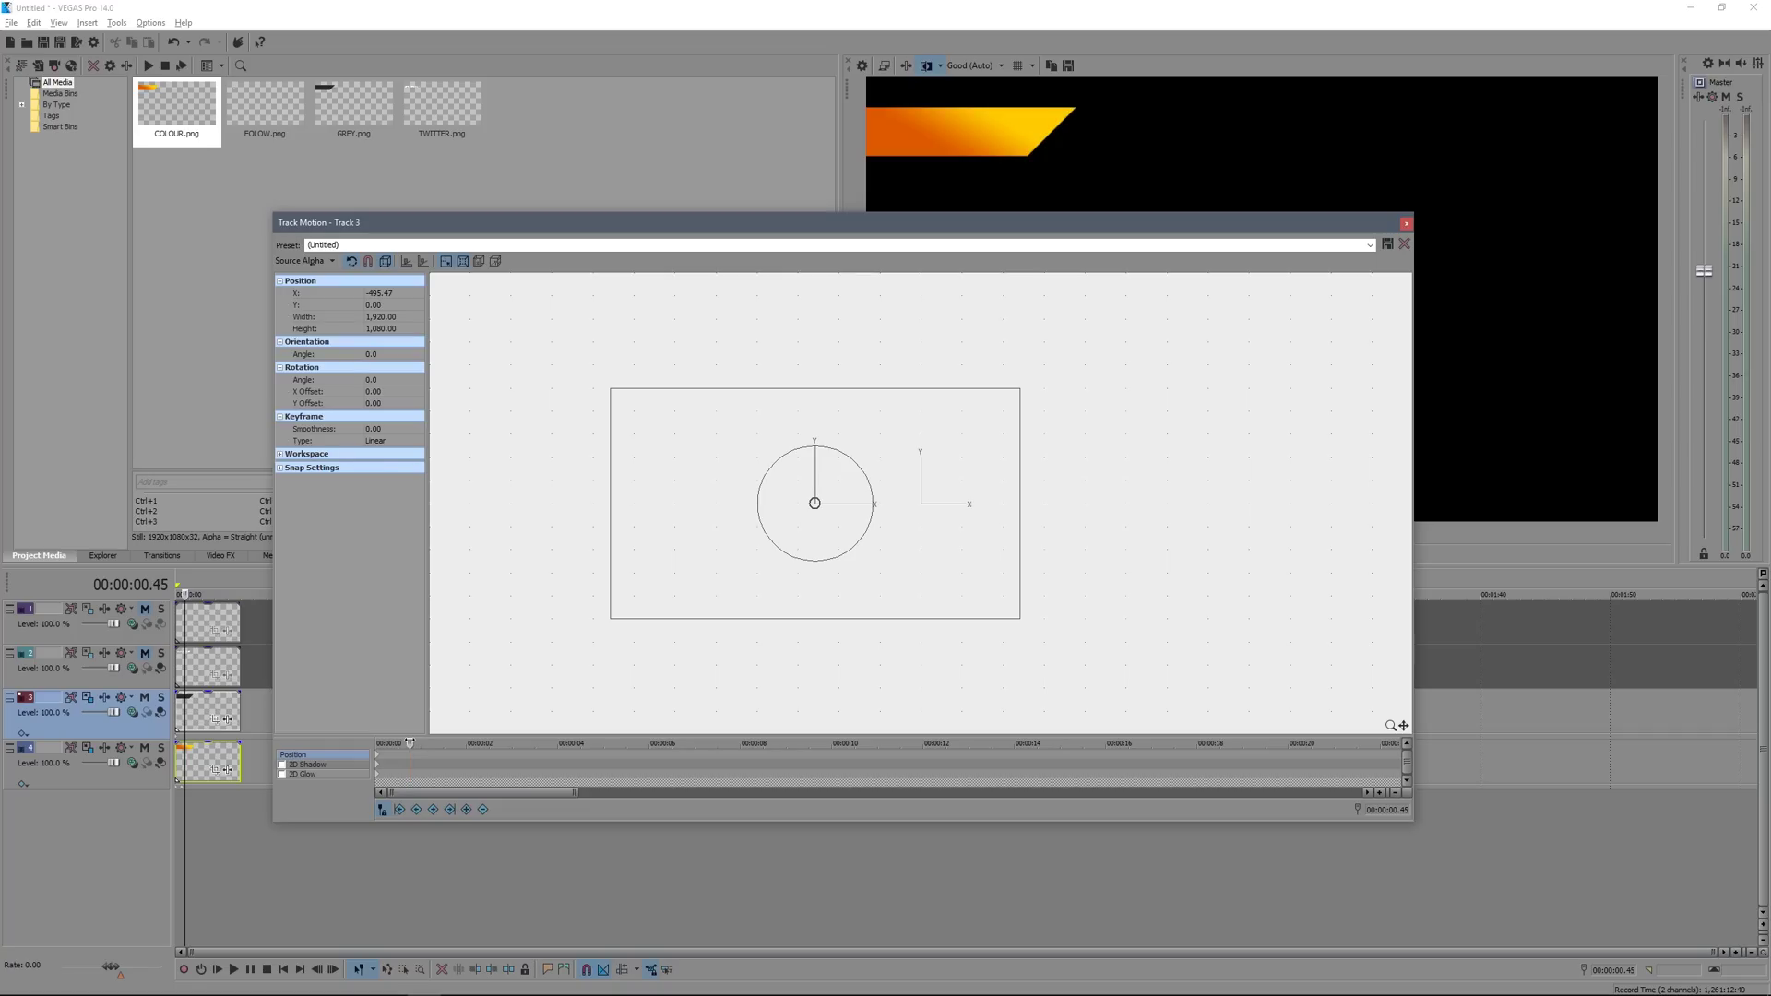
{"action": "right_click", "coordinate": [801, 571]}
{"action": "left_click", "coordinate": [855, 602]}
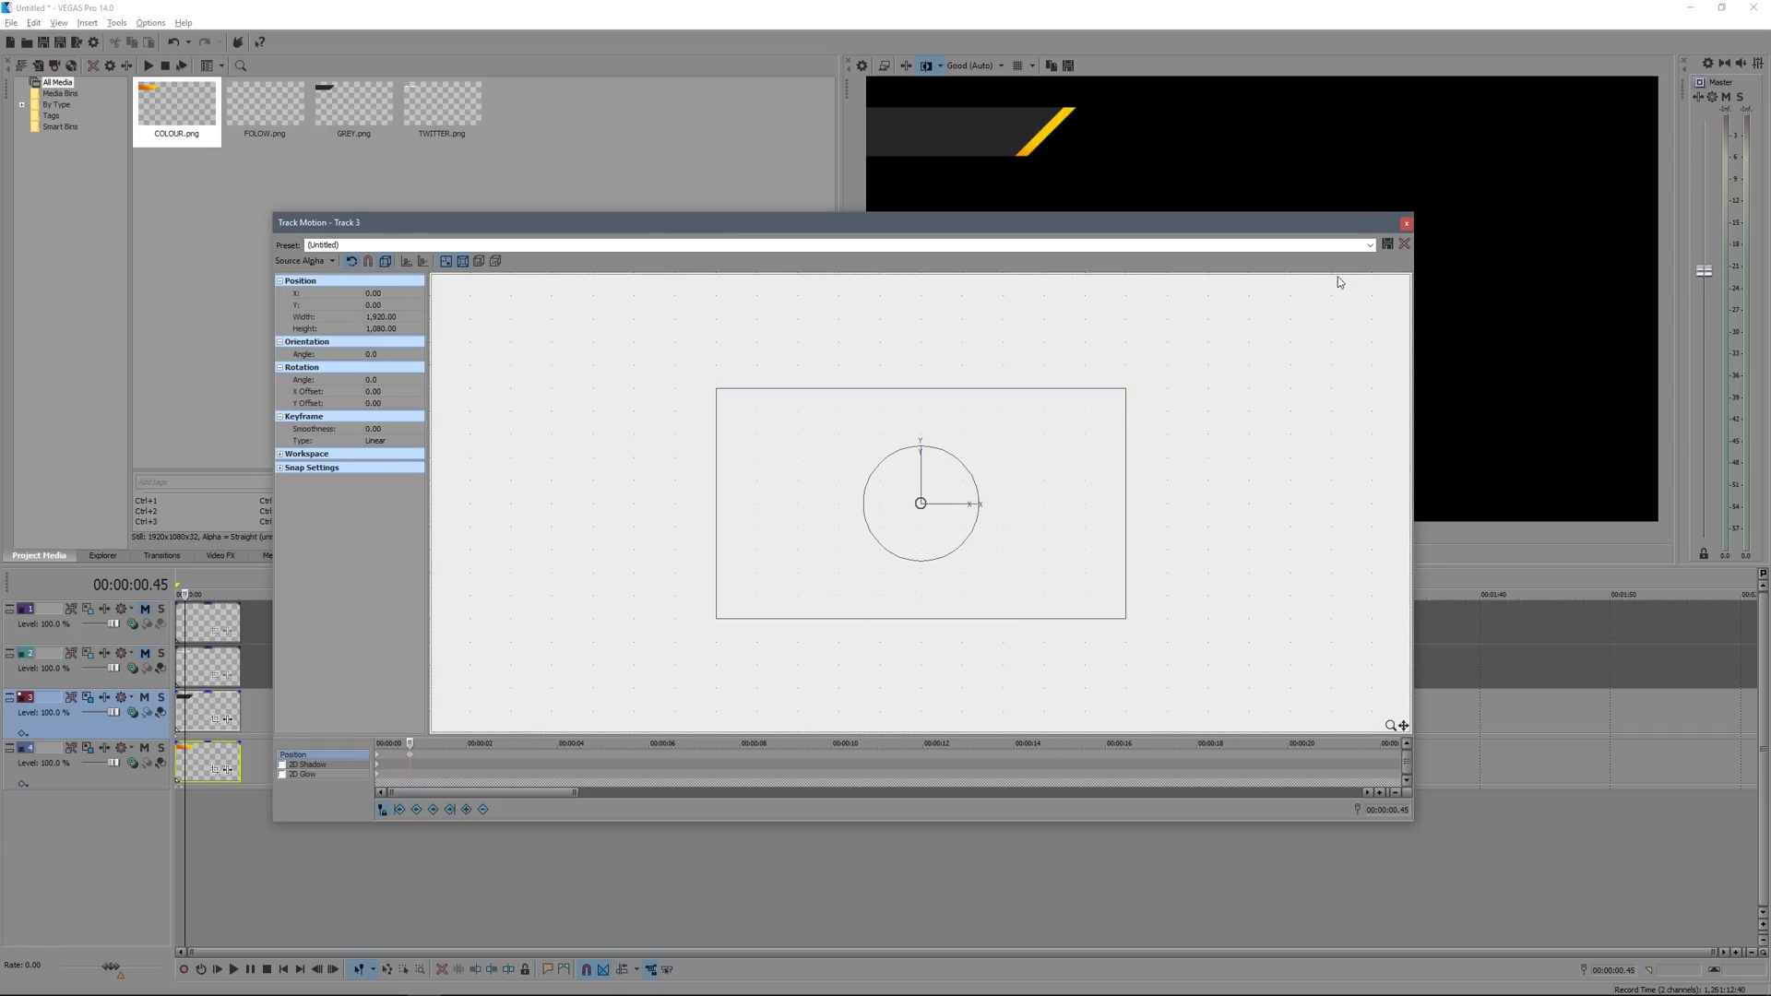
{"action": "left_click", "coordinate": [1406, 223]}
- Play the timeline from the start to check both bars sliding in
{"action": "key", "text": "ctrl+Home"}
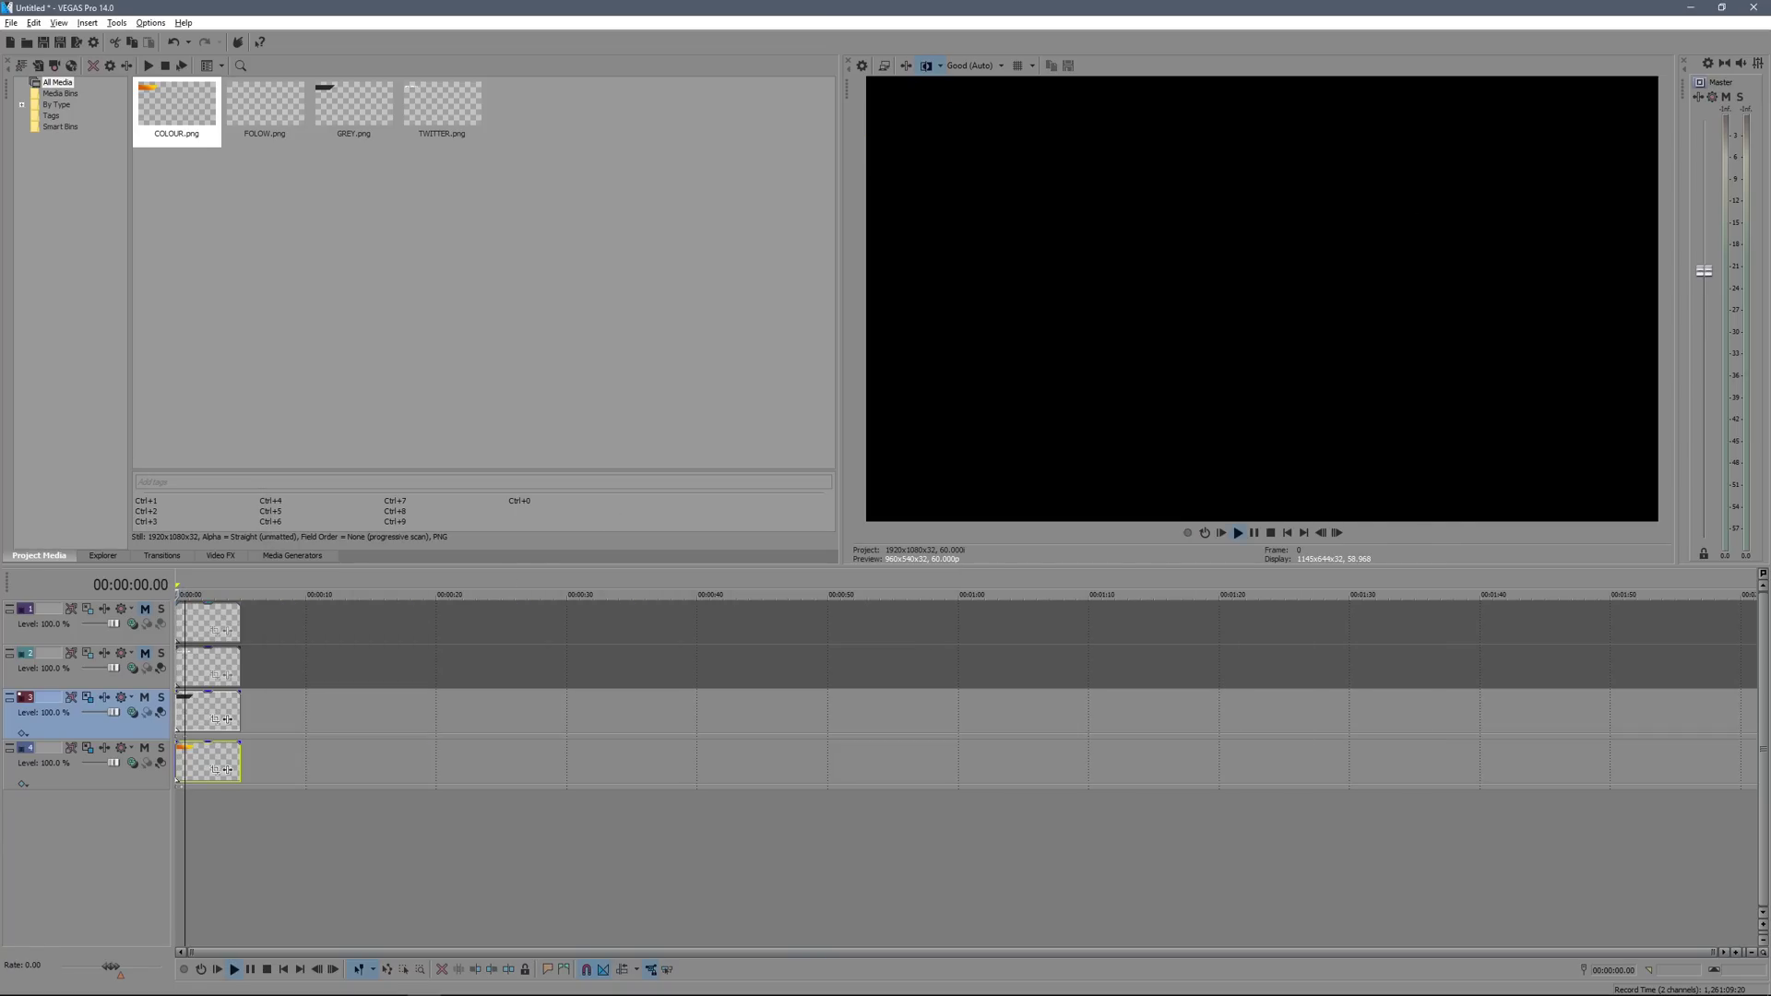
{"action": "left_click", "coordinate": [1238, 533]}
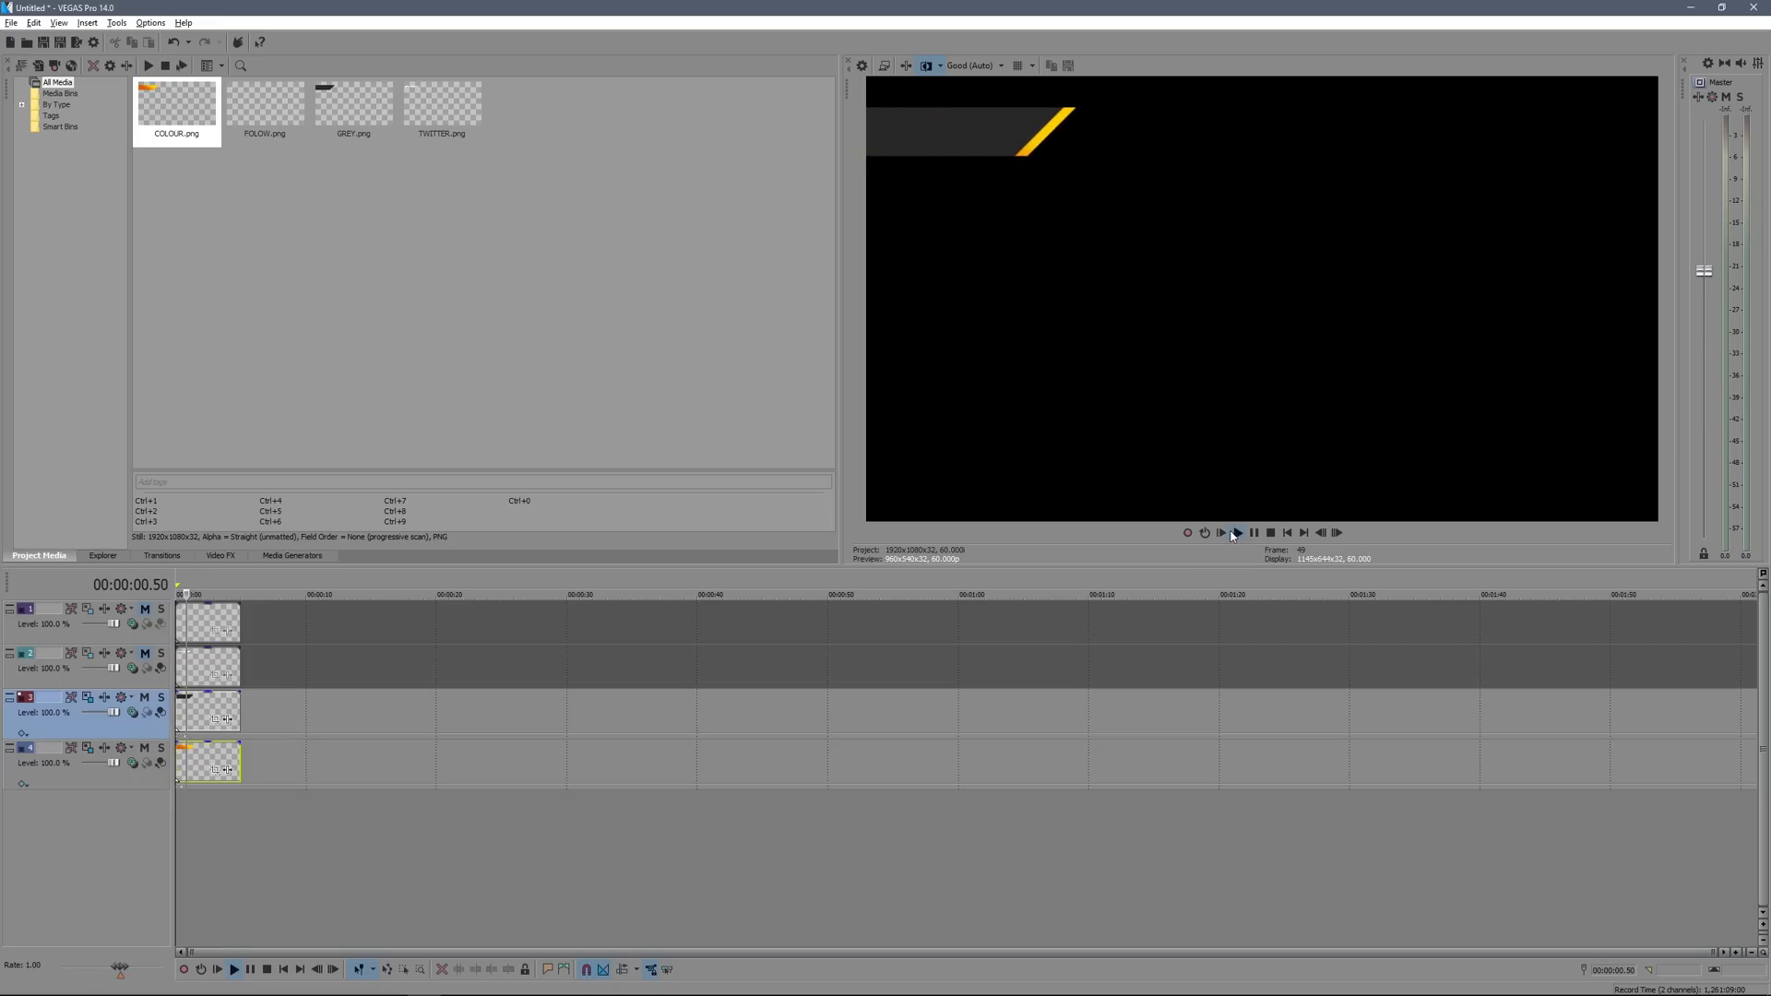
{"action": "key", "text": "space"}
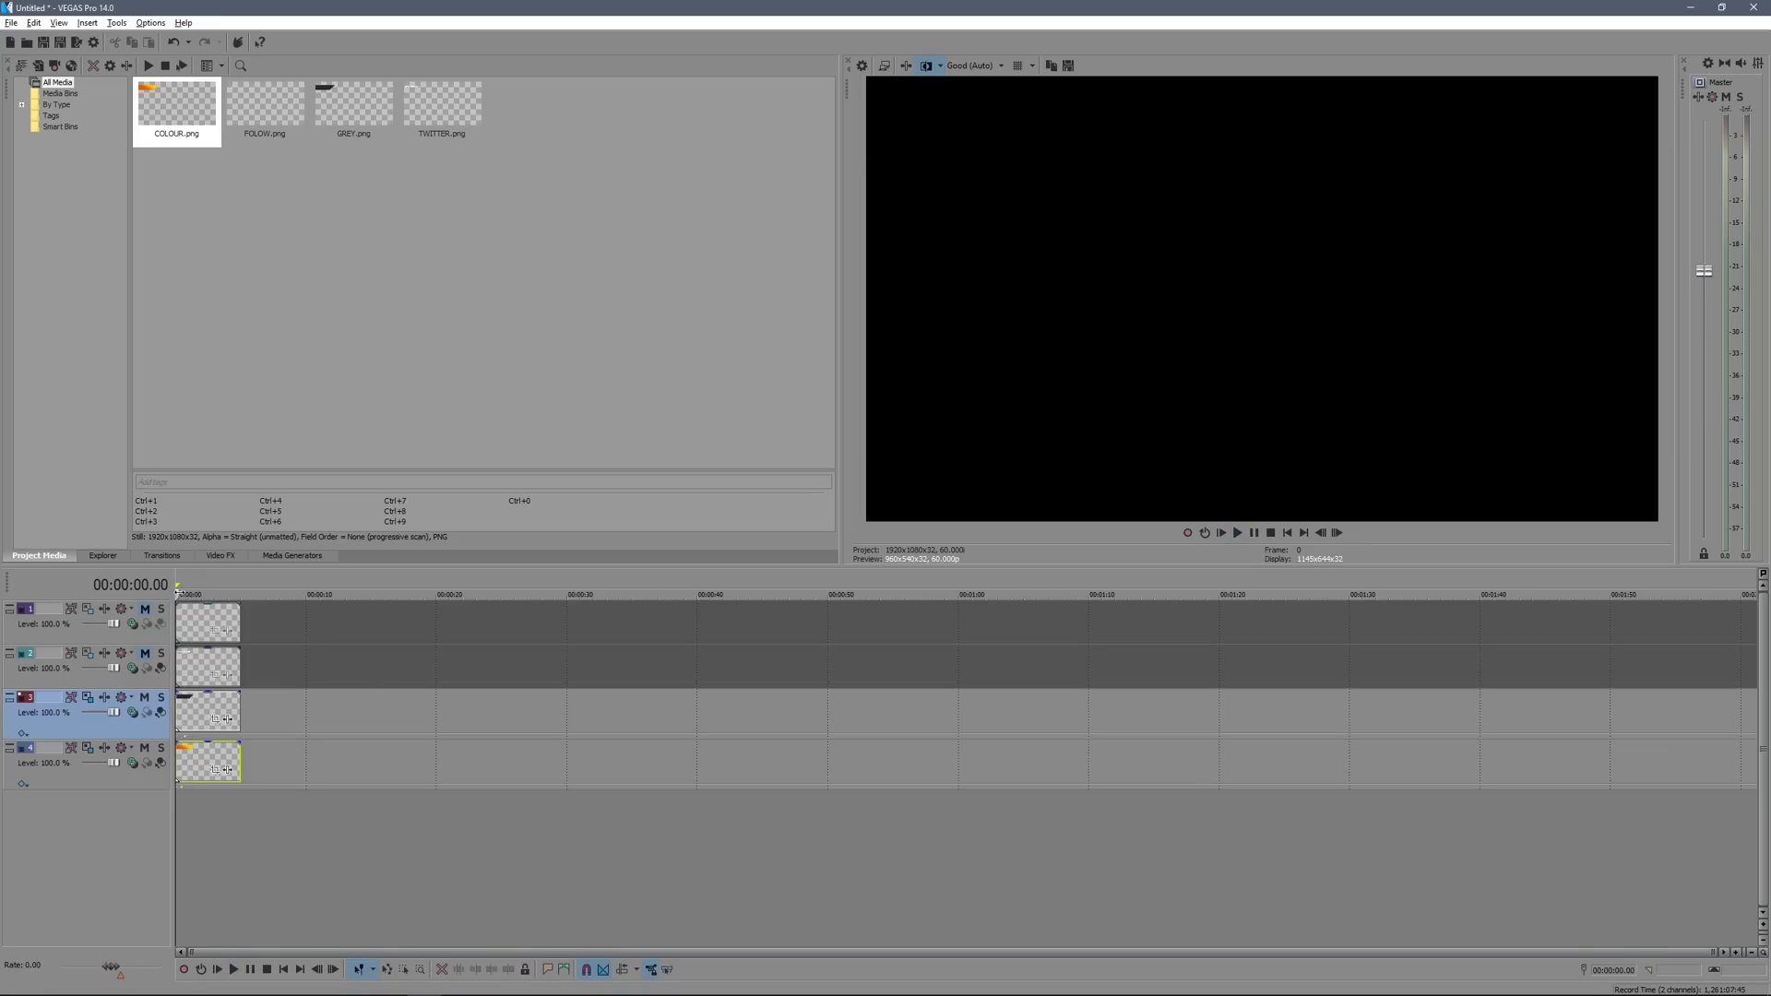
- Move the GREY track's ending Track Motion keyframe earlier, to about 00:00:00.39, and close the window
{"action": "left_click", "coordinate": [88, 697]}
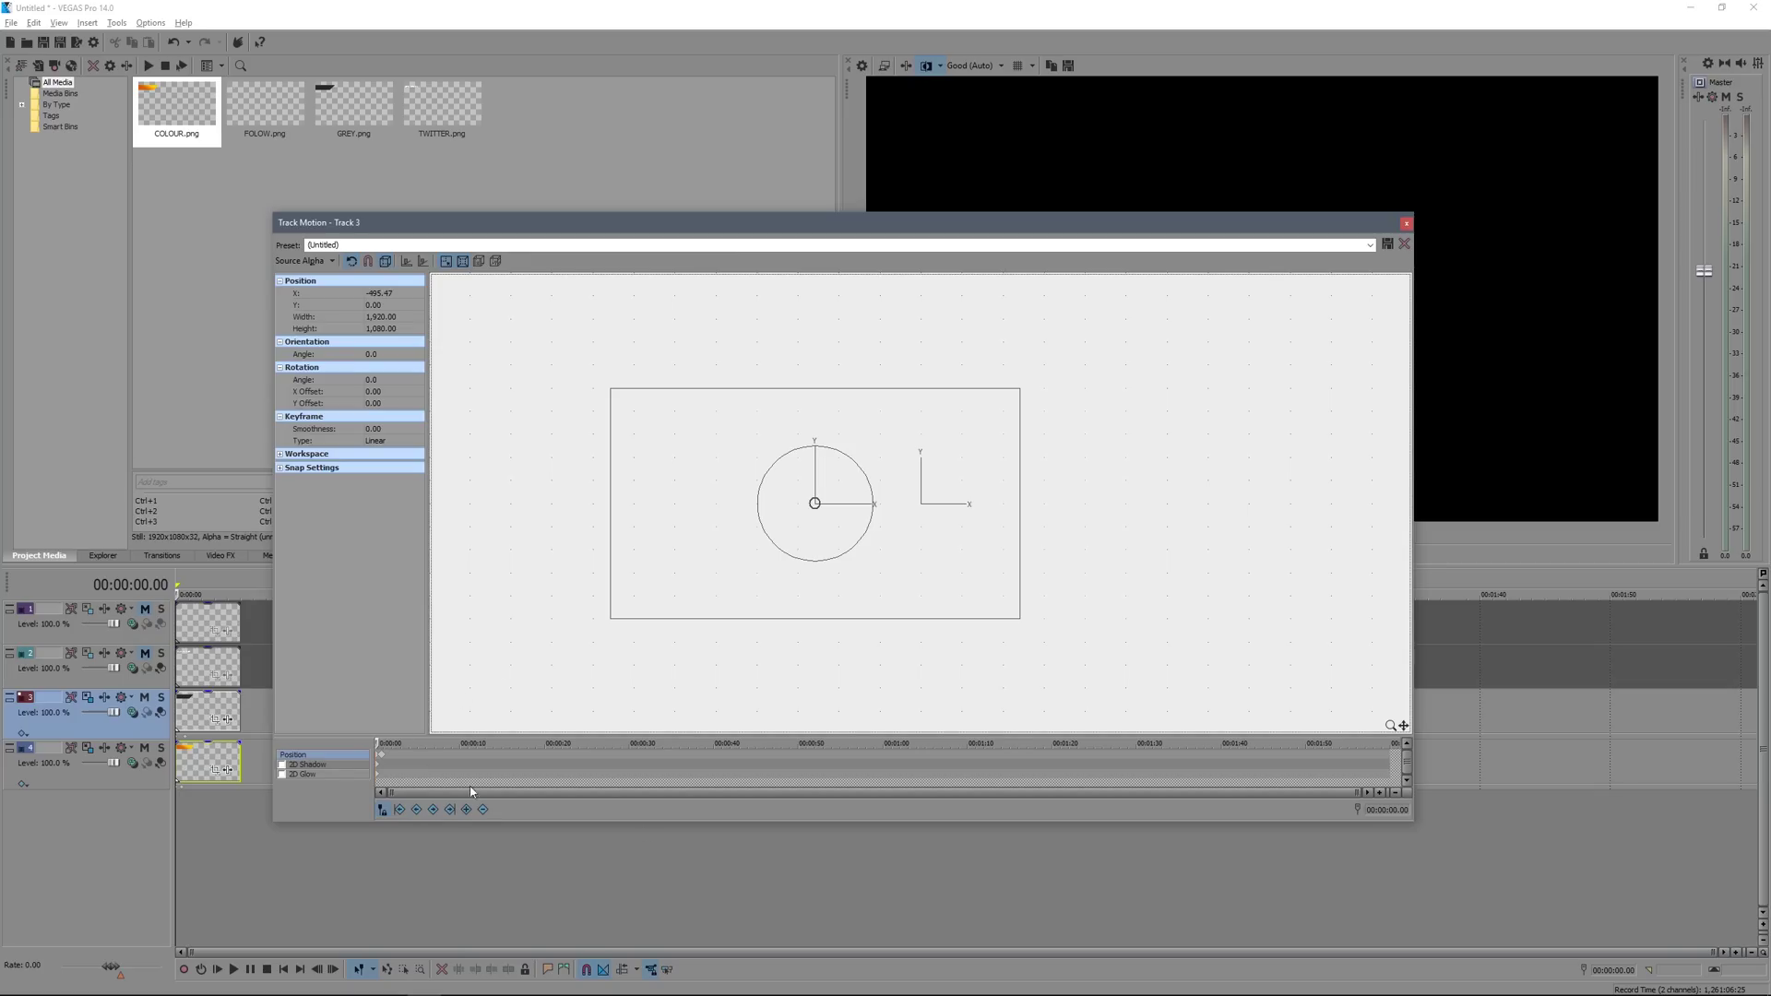
{"action": "left_click", "coordinate": [1381, 795]}
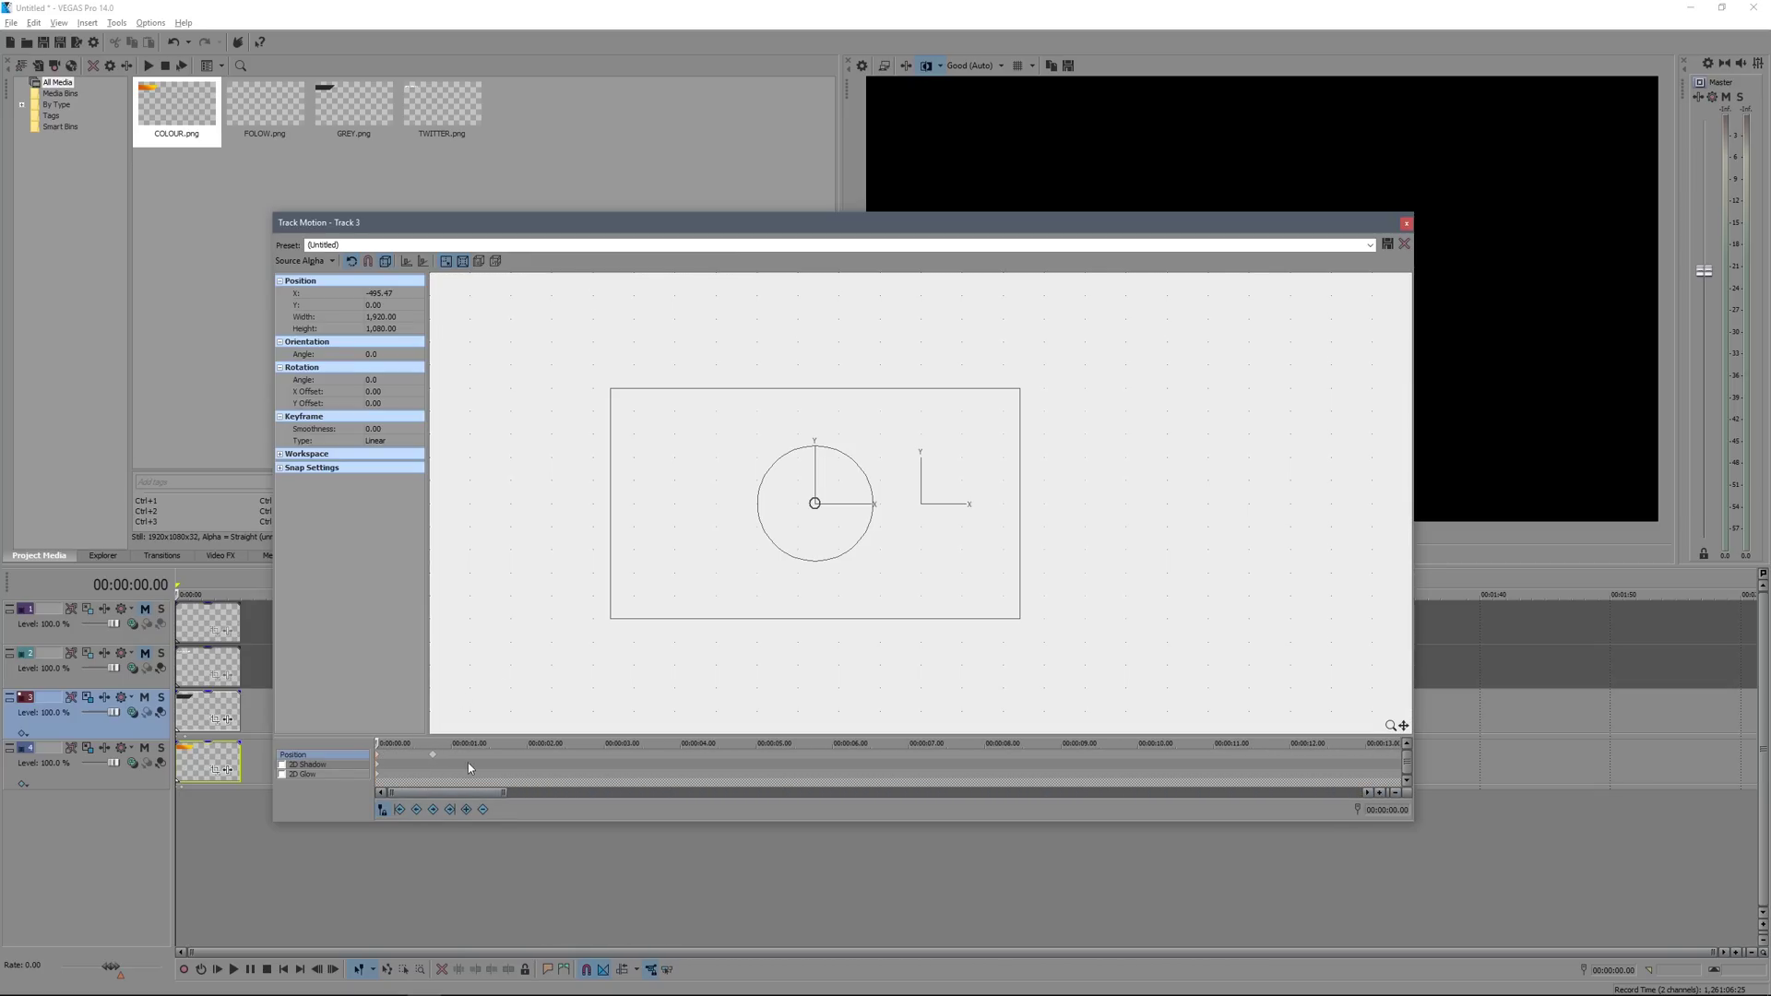
{"action": "left_click_drag", "start_coordinate": [388, 740], "coordinate": [425, 755]}
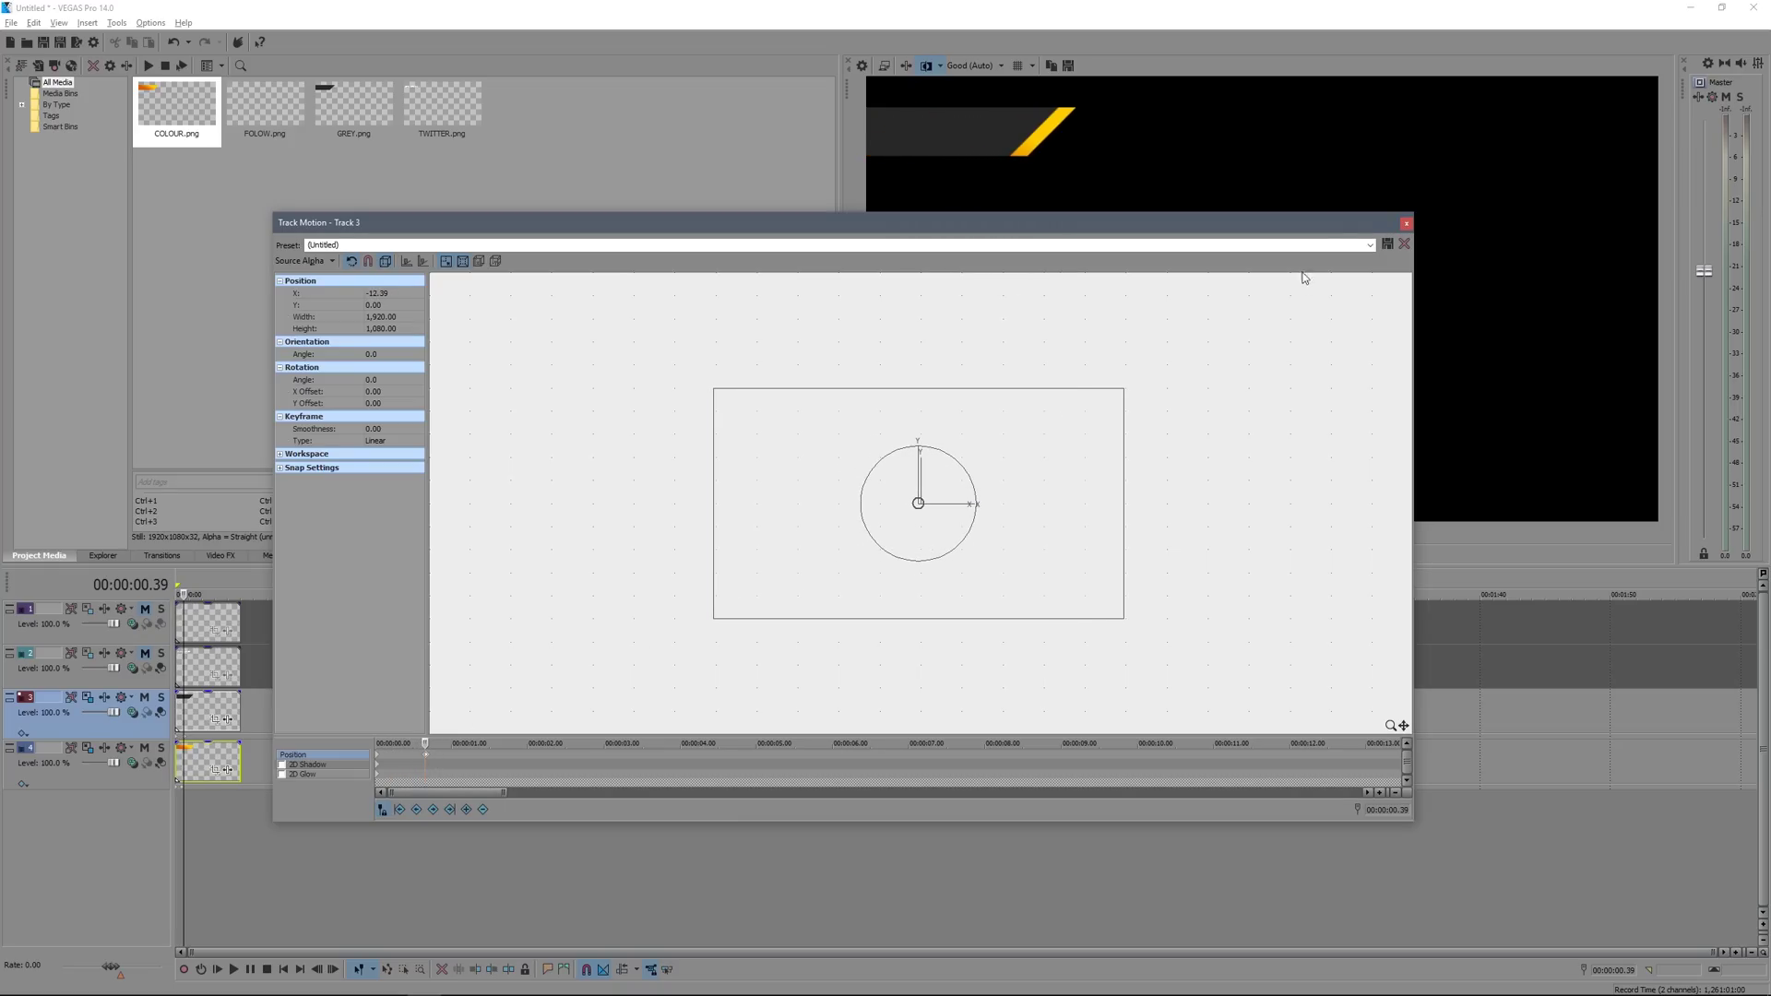
{"action": "left_click", "coordinate": [1405, 225]}
- Play the timeline from the start to check the grey bar's adjusted slide-in timing
{"action": "key", "text": "ctrl+Home"}
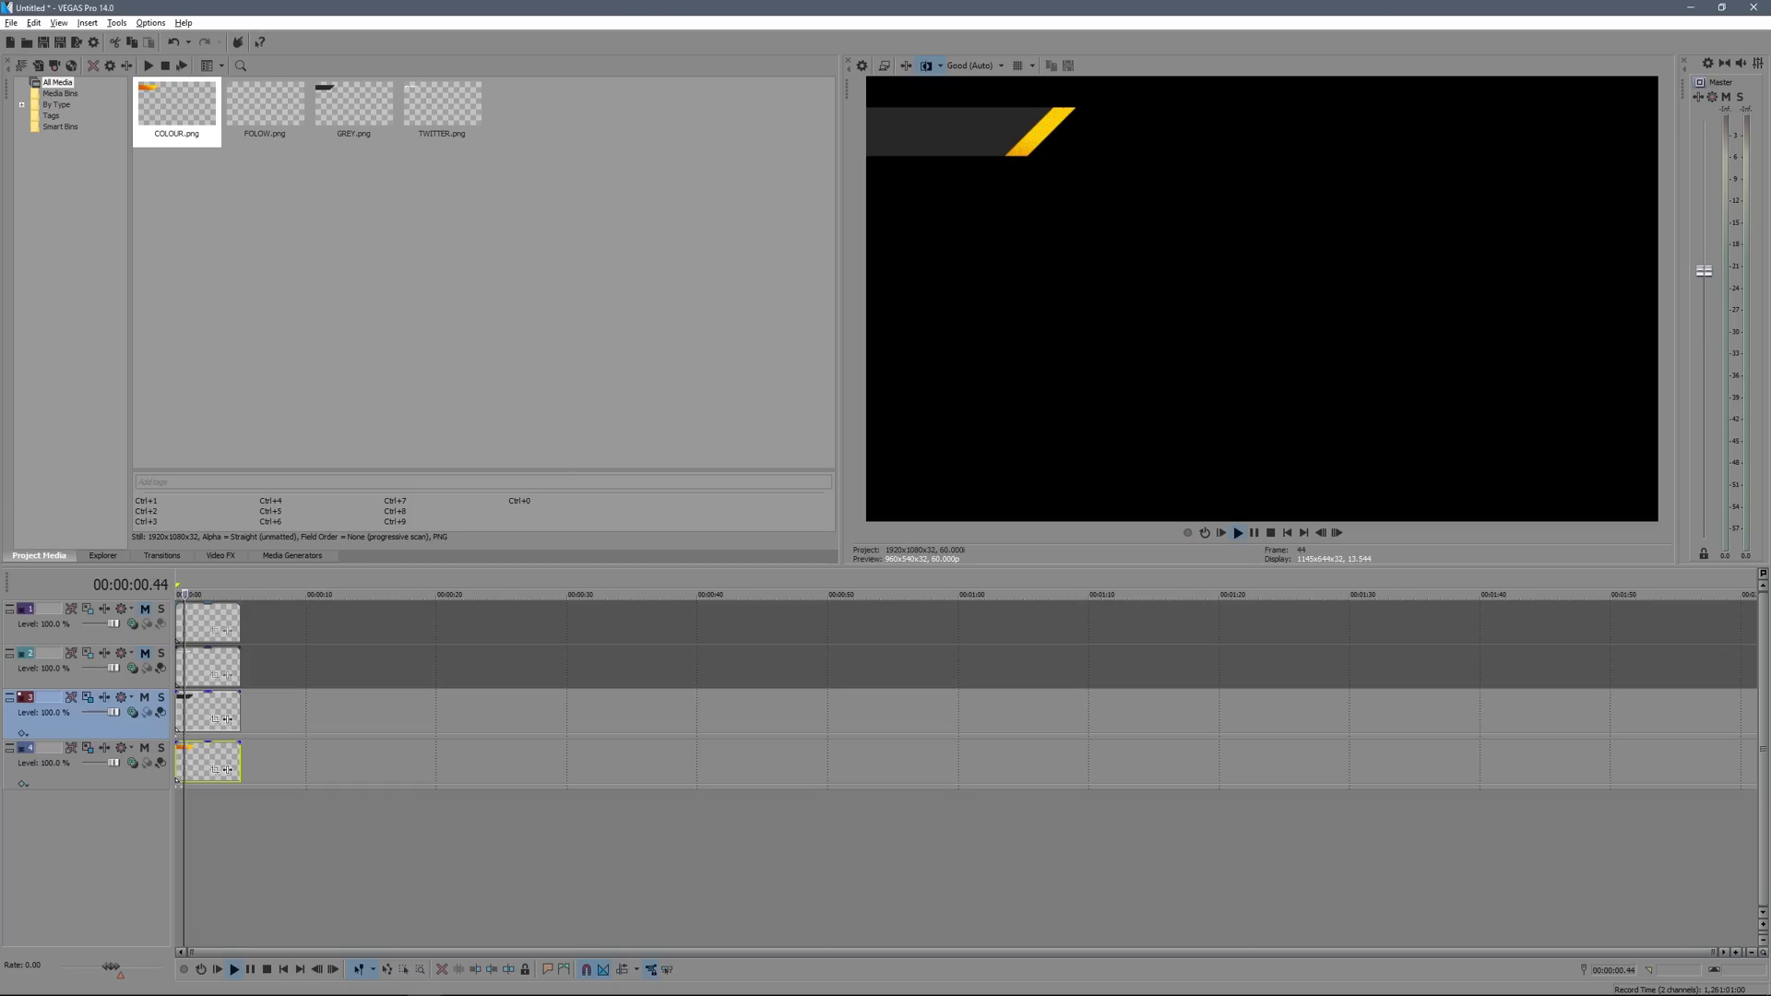
{"action": "left_click", "coordinate": [1237, 532]}
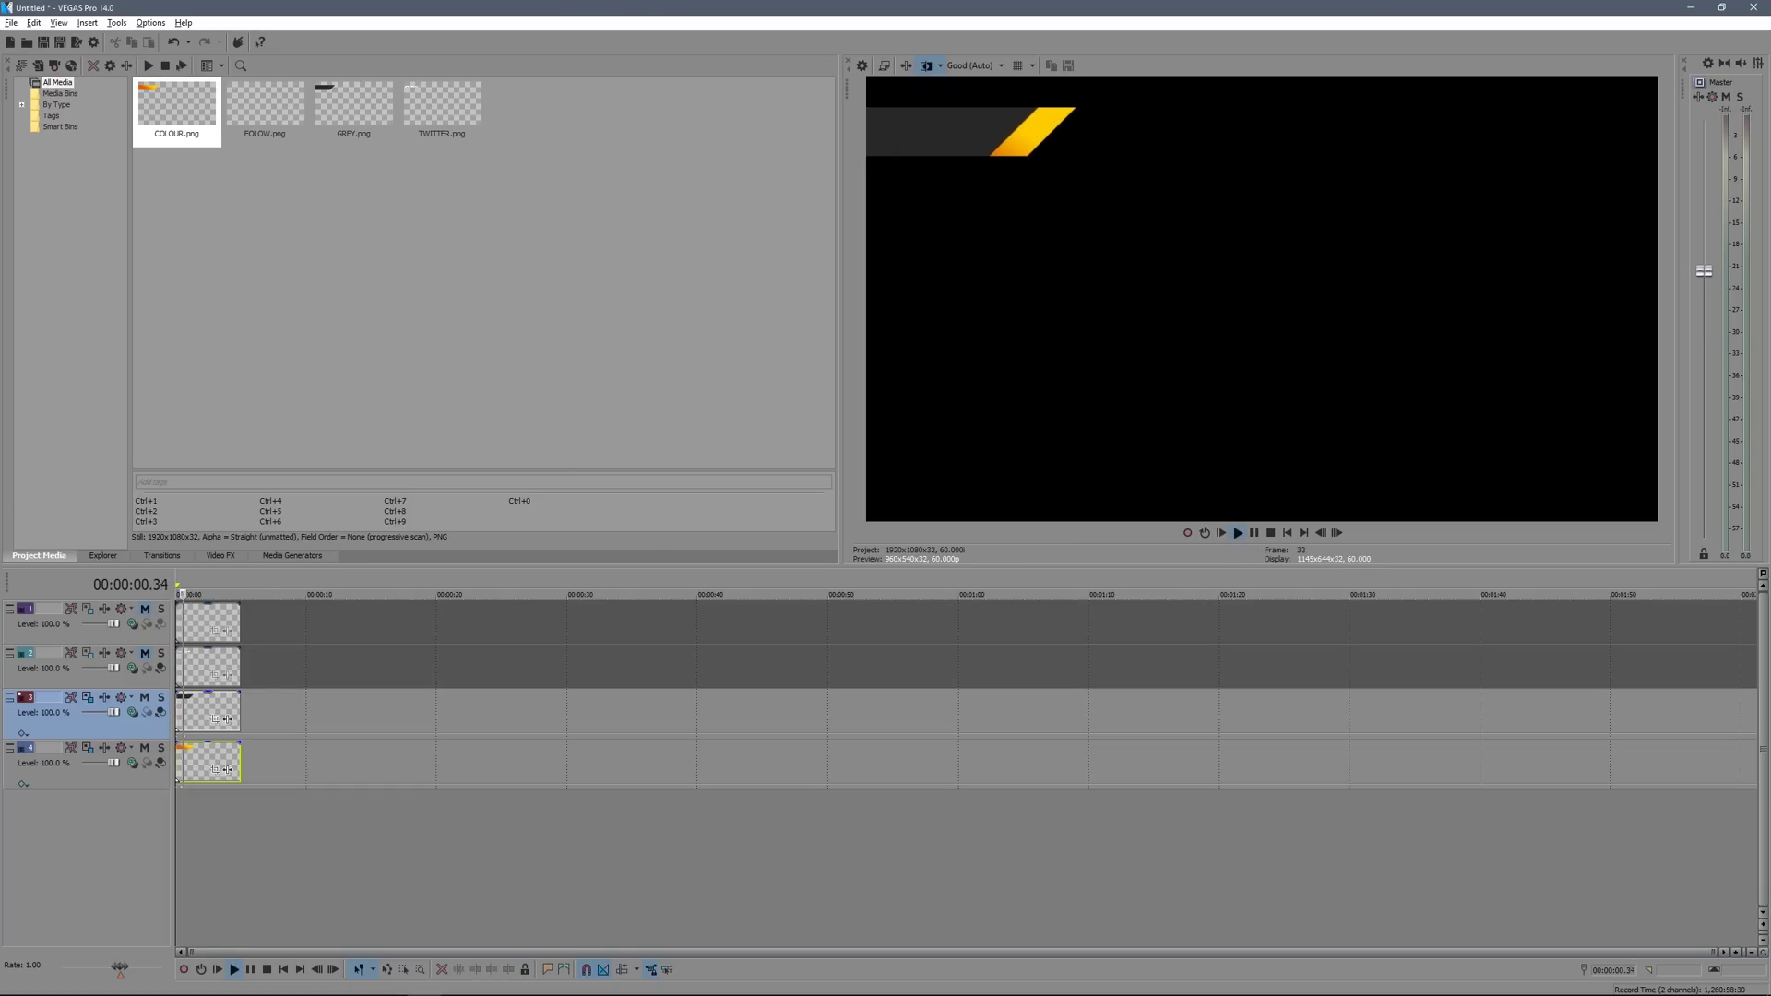
{"action": "key", "text": "space"}
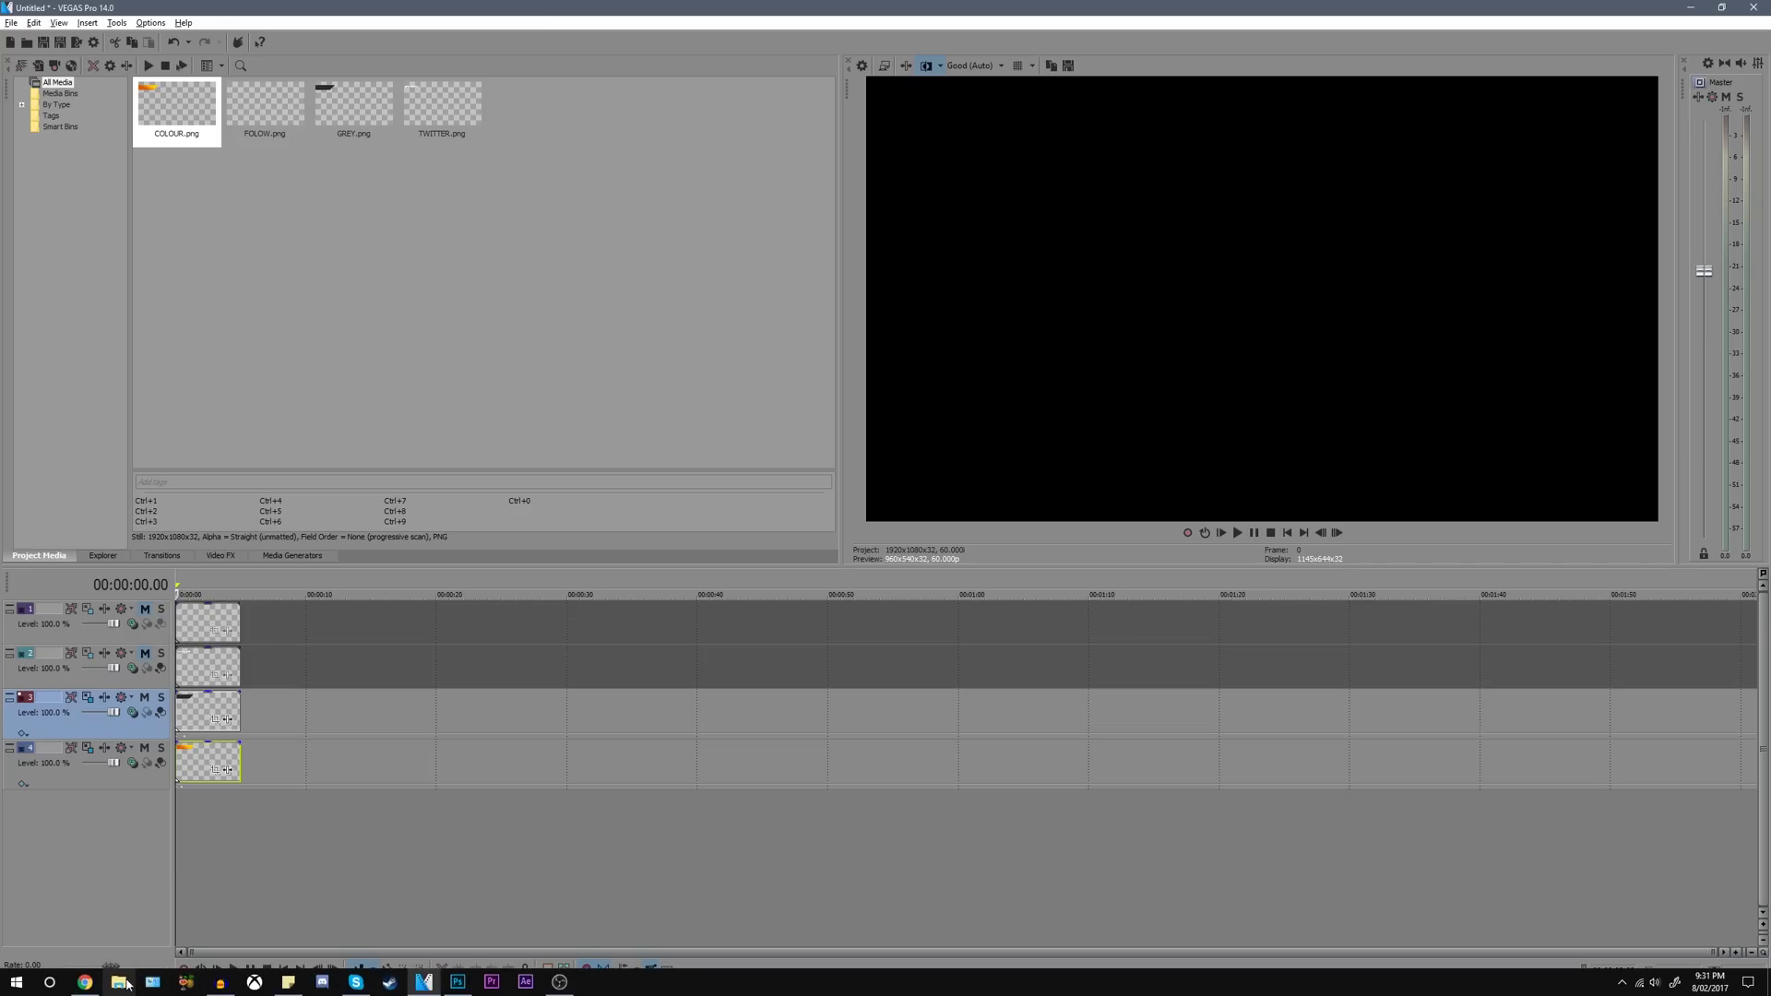
- Switch to File Explorer's Videos folder, add R6S Funny Moments #1.mp4 beneath the banner tracks in VEGAS Pro, and preview the banner over it
{"action": "left_click", "coordinate": [130, 985]}
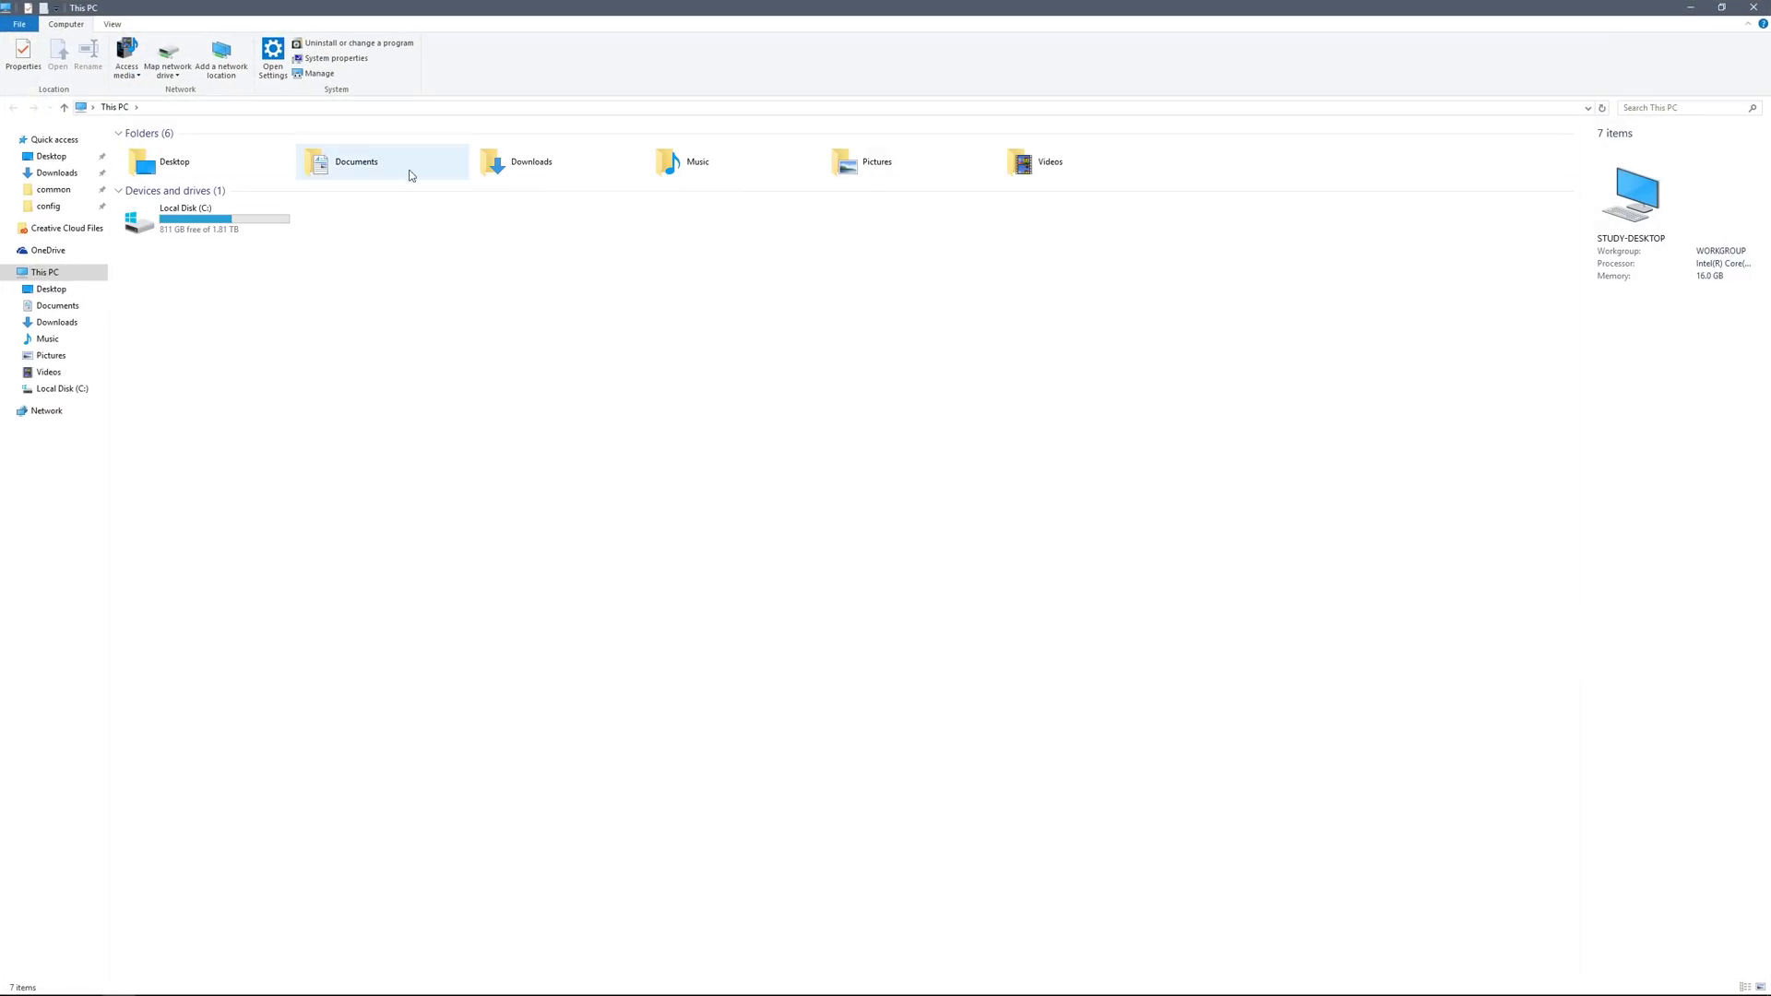
{"action": "left_click", "coordinate": [1089, 154]}
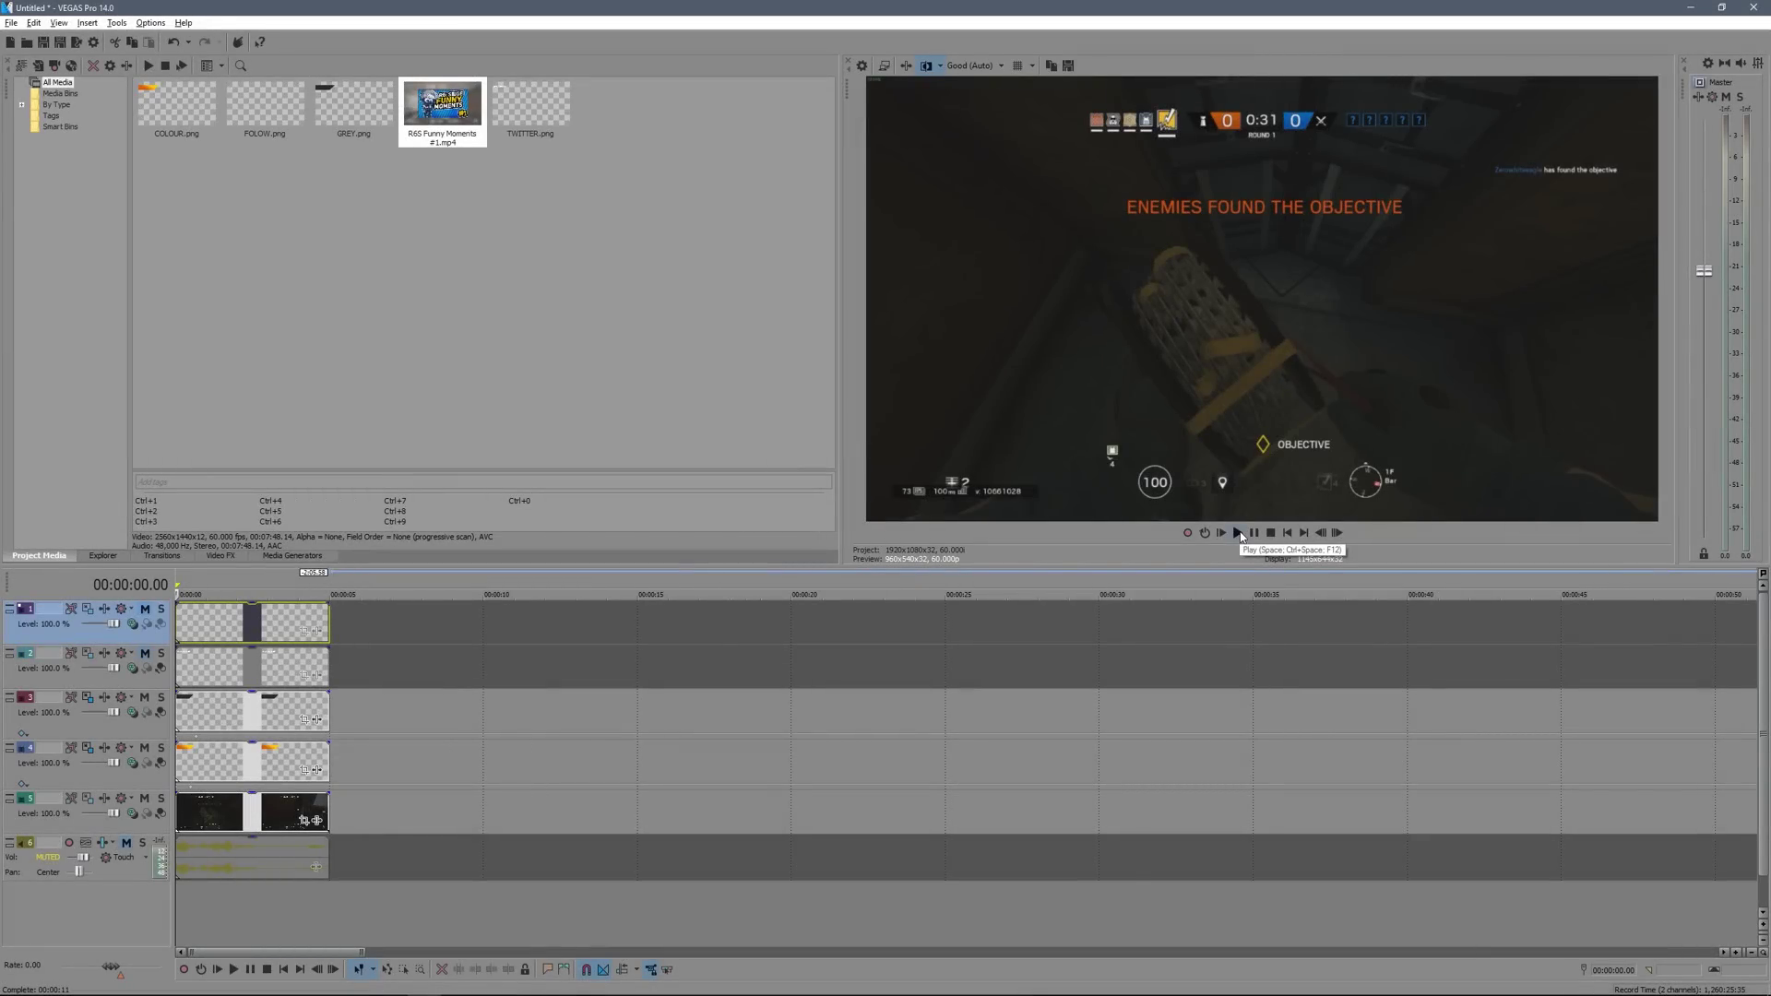
{"action": "left_click", "coordinate": [1241, 535]}
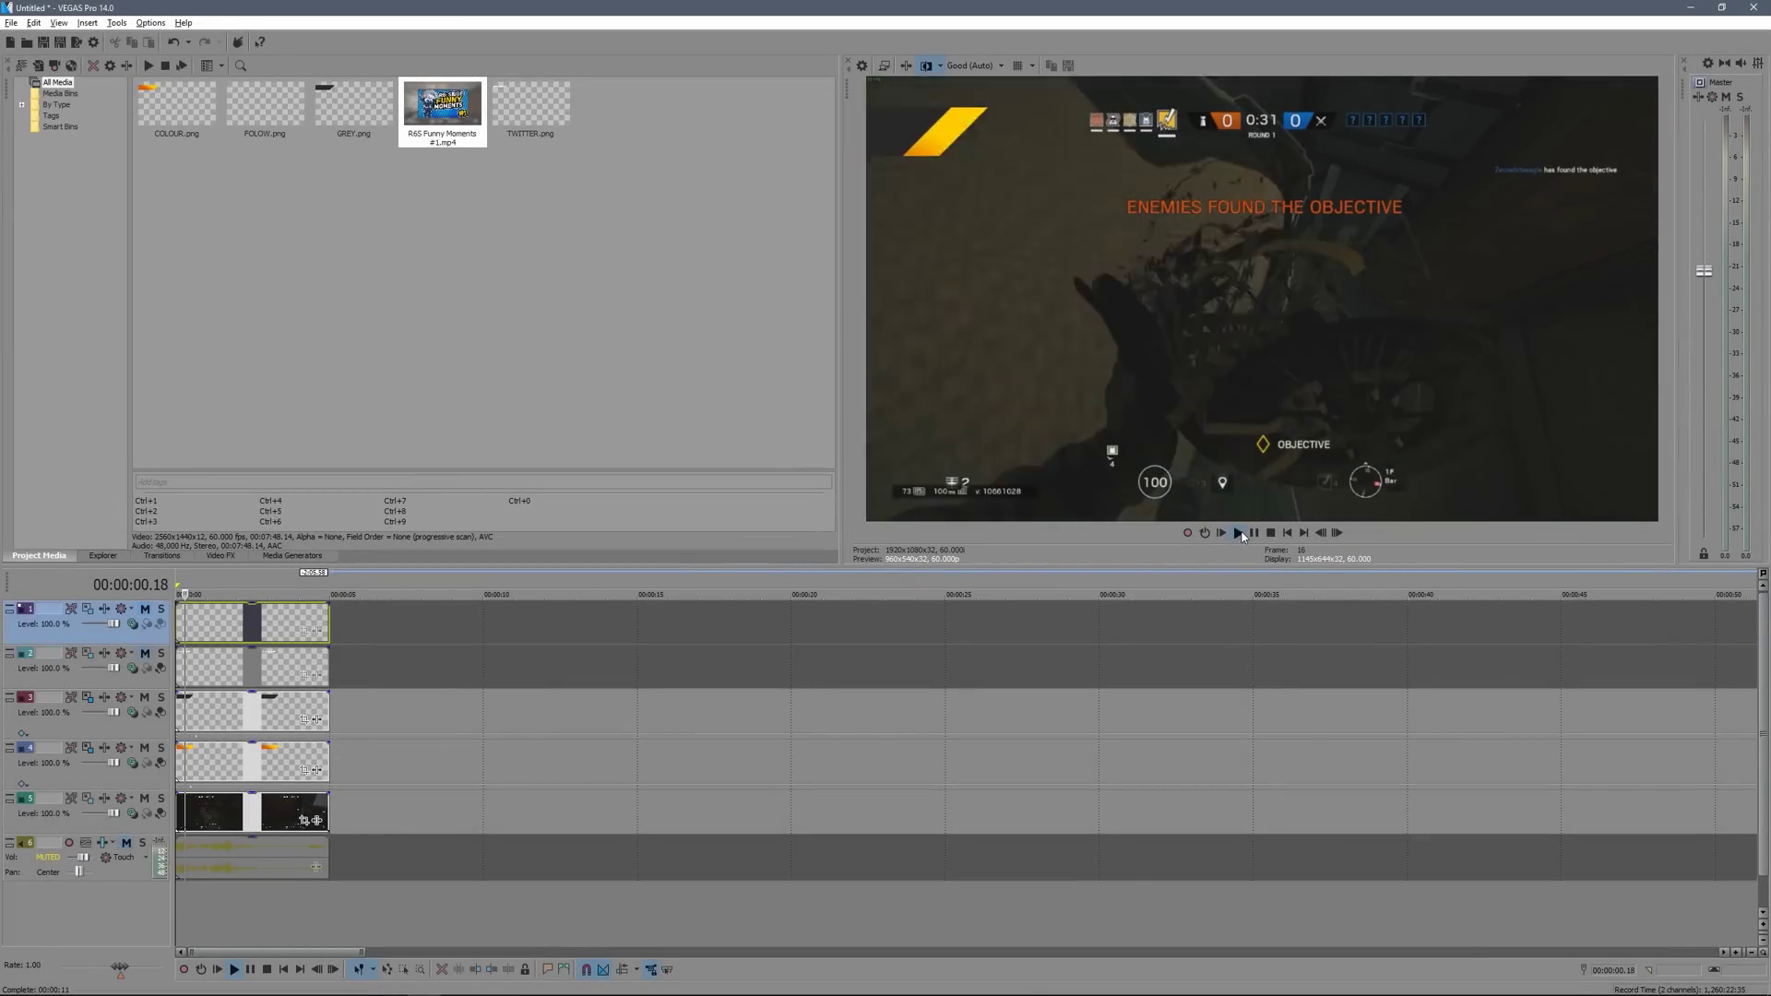
{"action": "left_click", "coordinate": [1255, 533]}
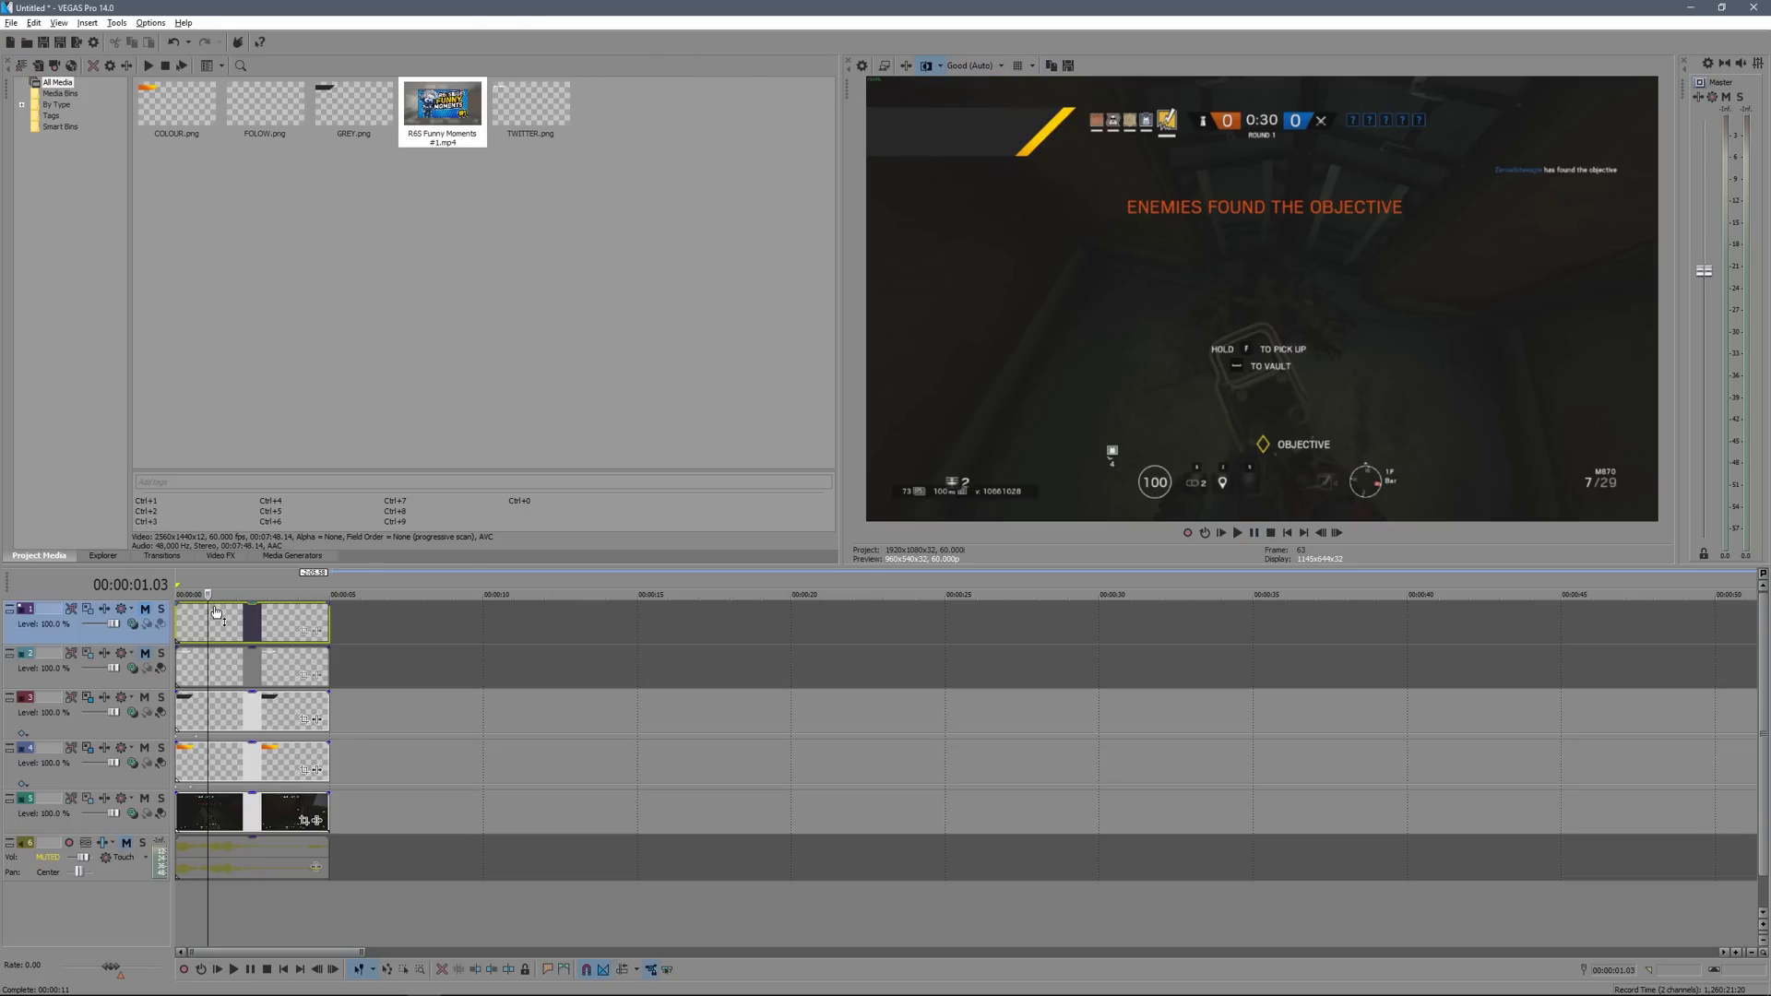
- Unmute the TWITTER and FOLOW text tracks
{"action": "left_click", "coordinate": [144, 653]}
{"action": "left_click", "coordinate": [145, 609]}
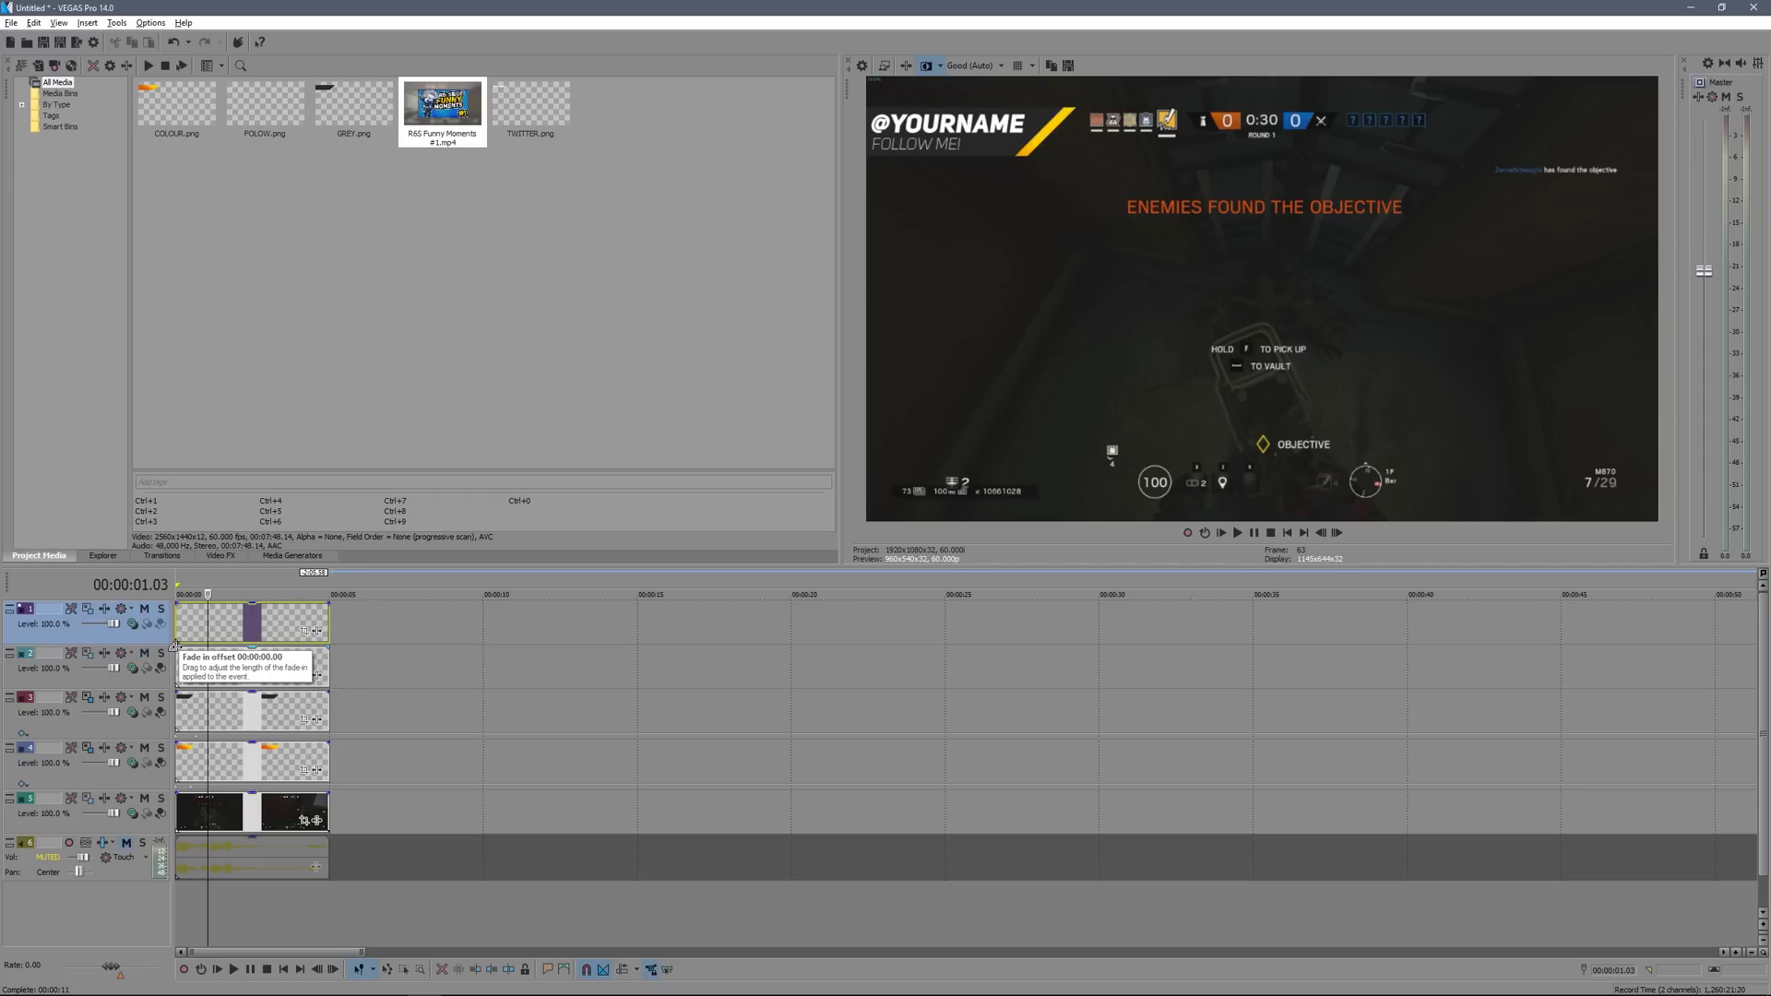
{"action": "mouse_move", "coordinate": [176, 646]}
{"action": "left_mouse_down"}
{"action": "mouse_move", "coordinate": [274, 665]}
{"action": "mouse_move", "coordinate": [197, 664]}
{"action": "left_mouse_up"}
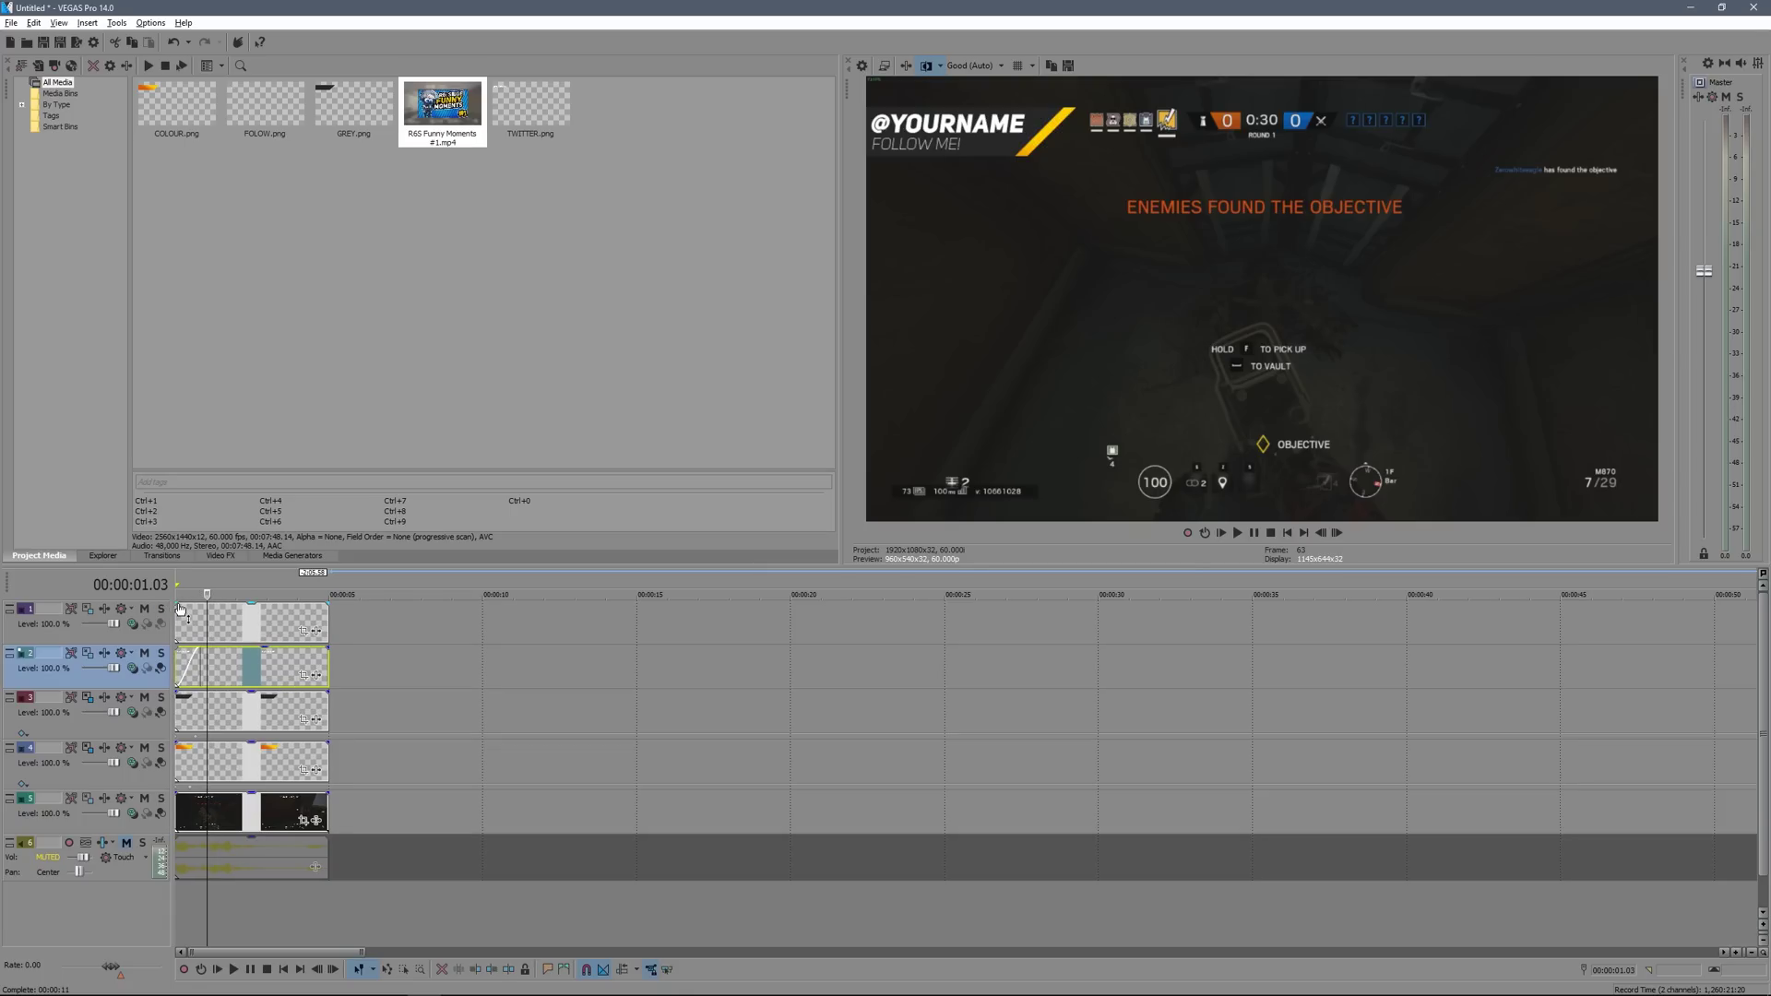
{"action": "left_click_drag", "start_coordinate": [180, 606], "coordinate": [224, 606]}
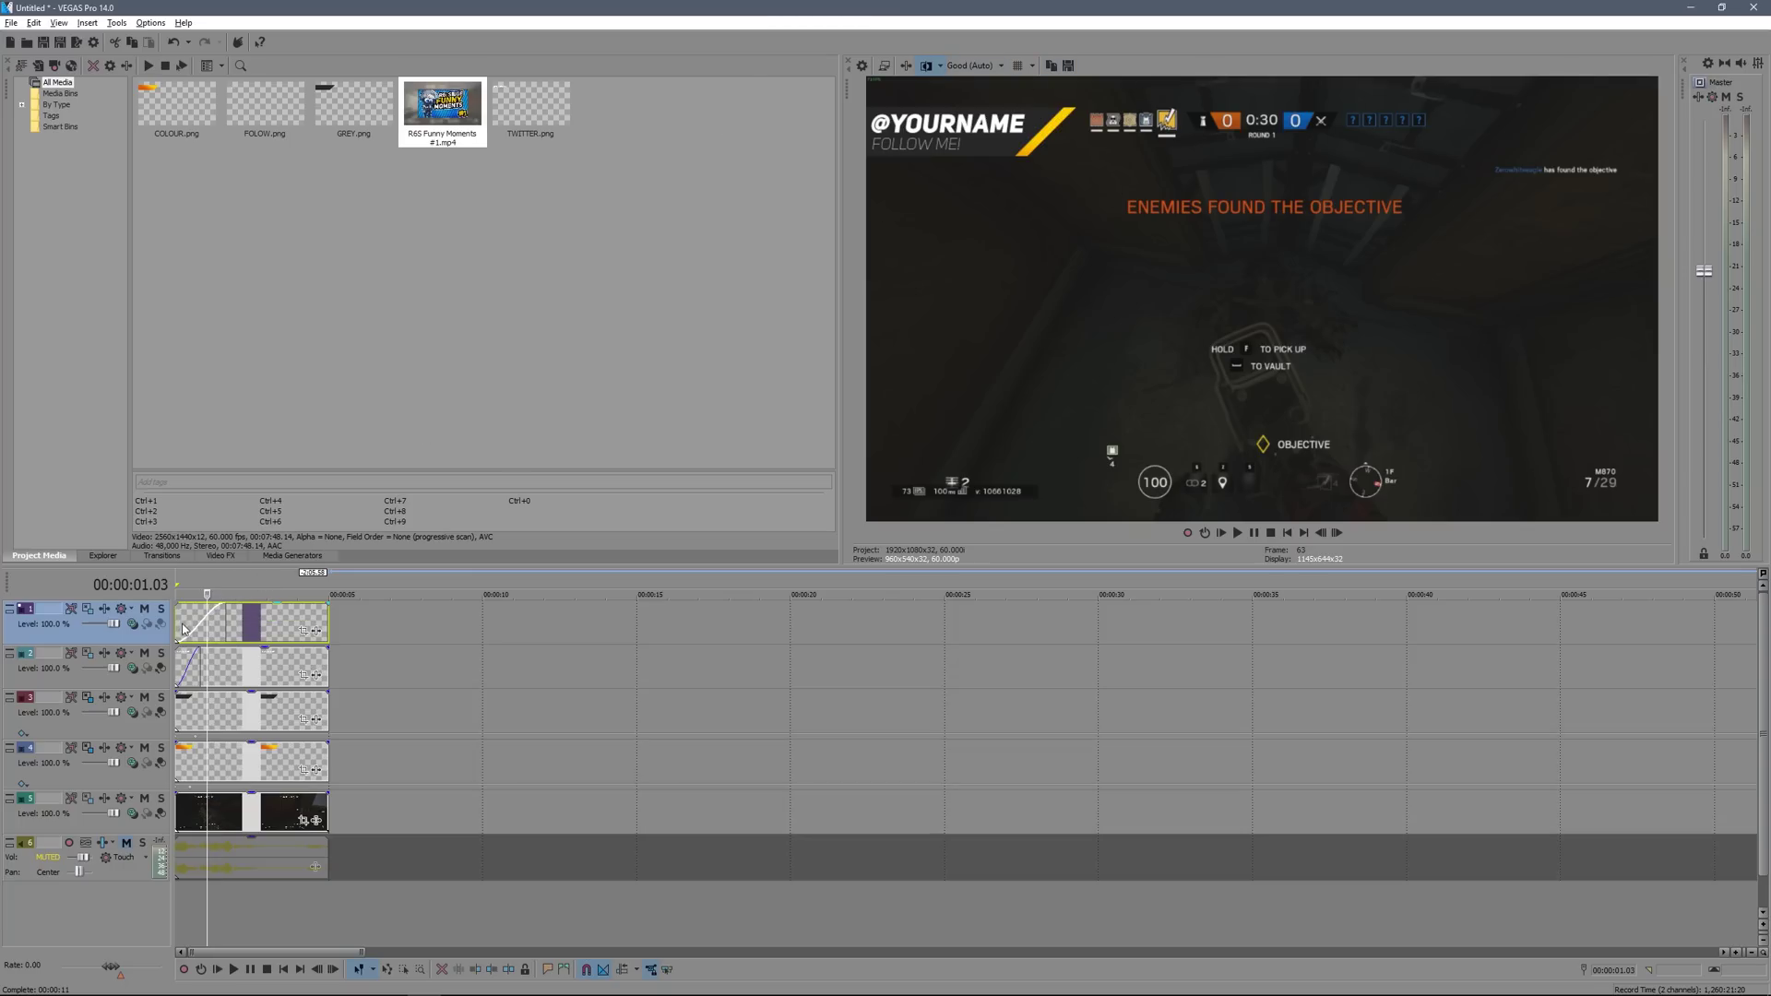
{"action": "key", "text": "ctrl+Home"}
{"action": "left_click", "coordinate": [1239, 533]}
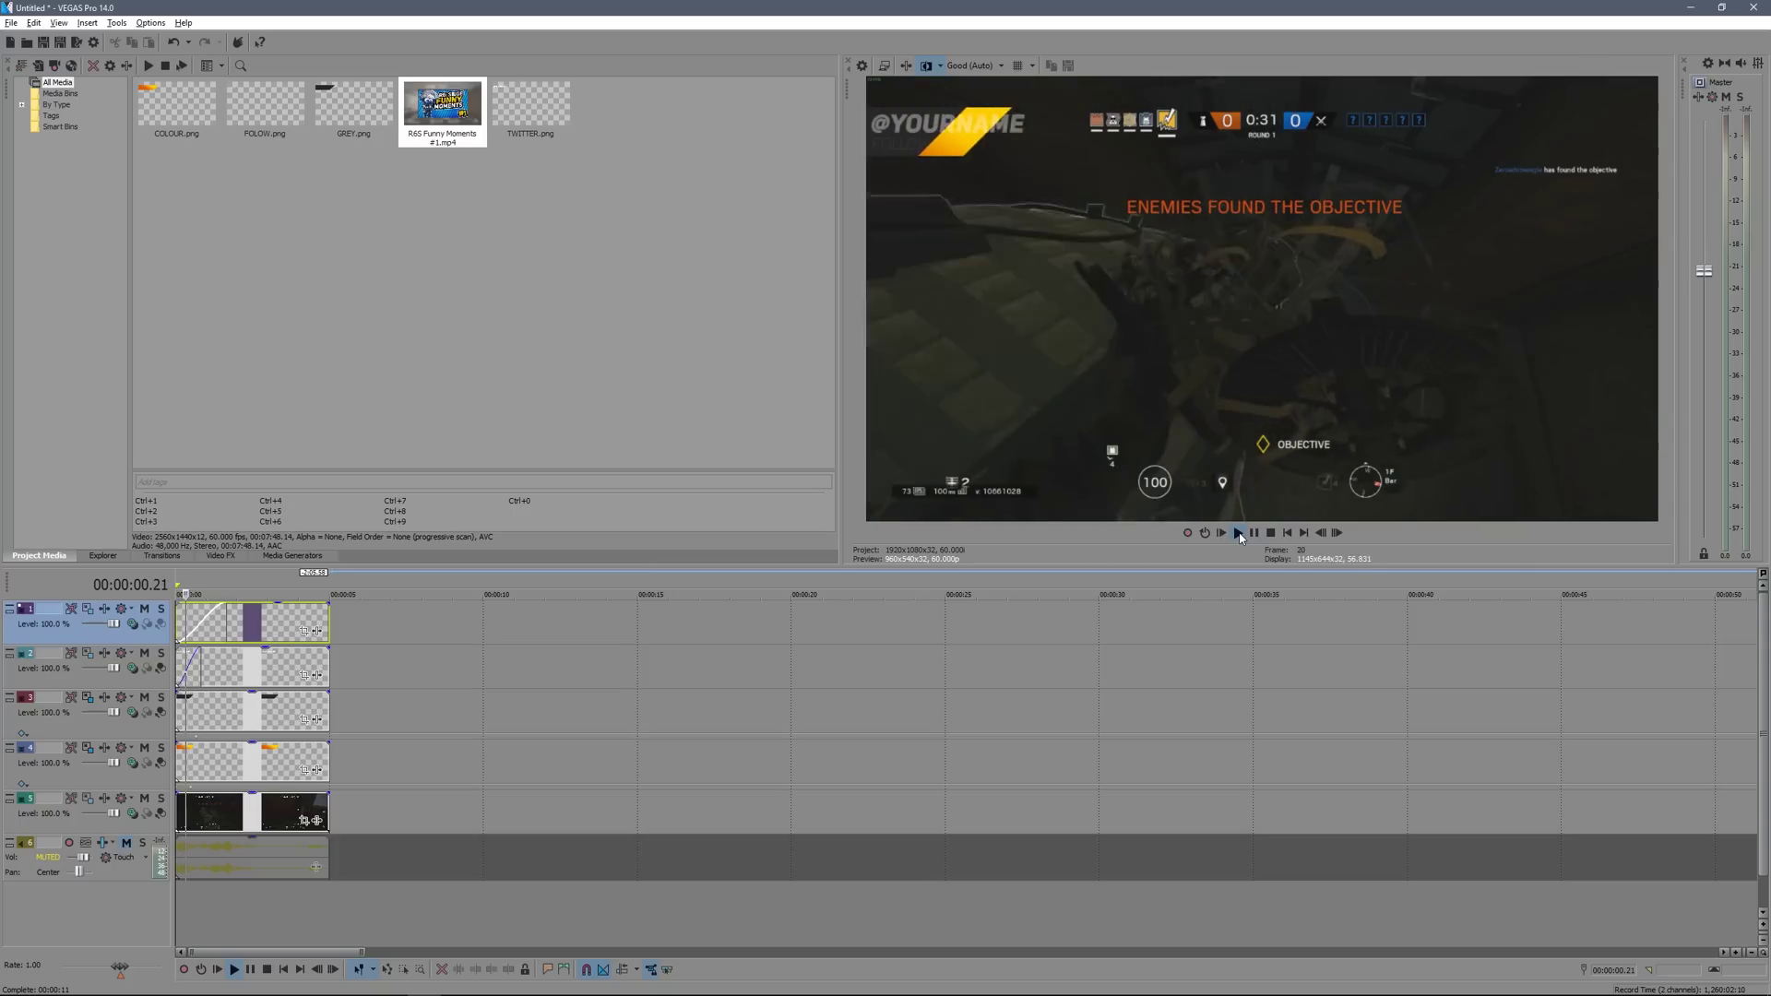
{"action": "key", "text": "Return"}
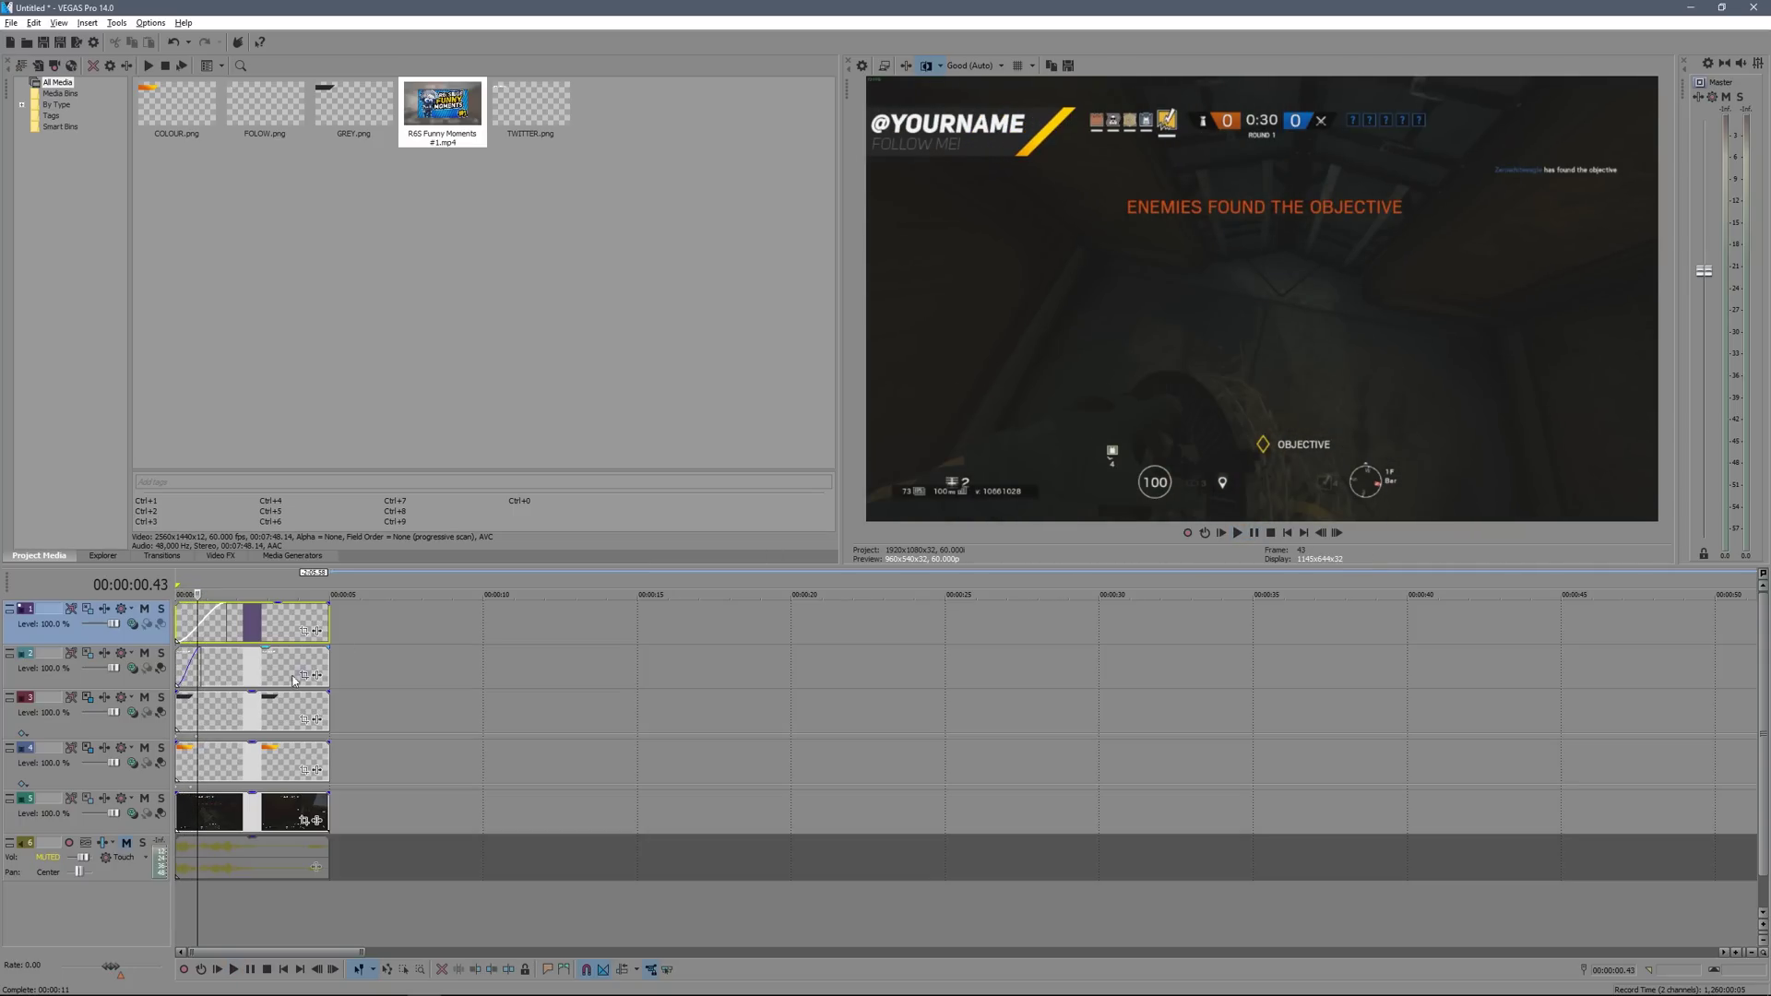
- Move both text events together about one second later on the timeline and play back the delayed fade-ins
{"action": "left_click_drag", "start_coordinate": [362, 672], "coordinate": [176, 671]}
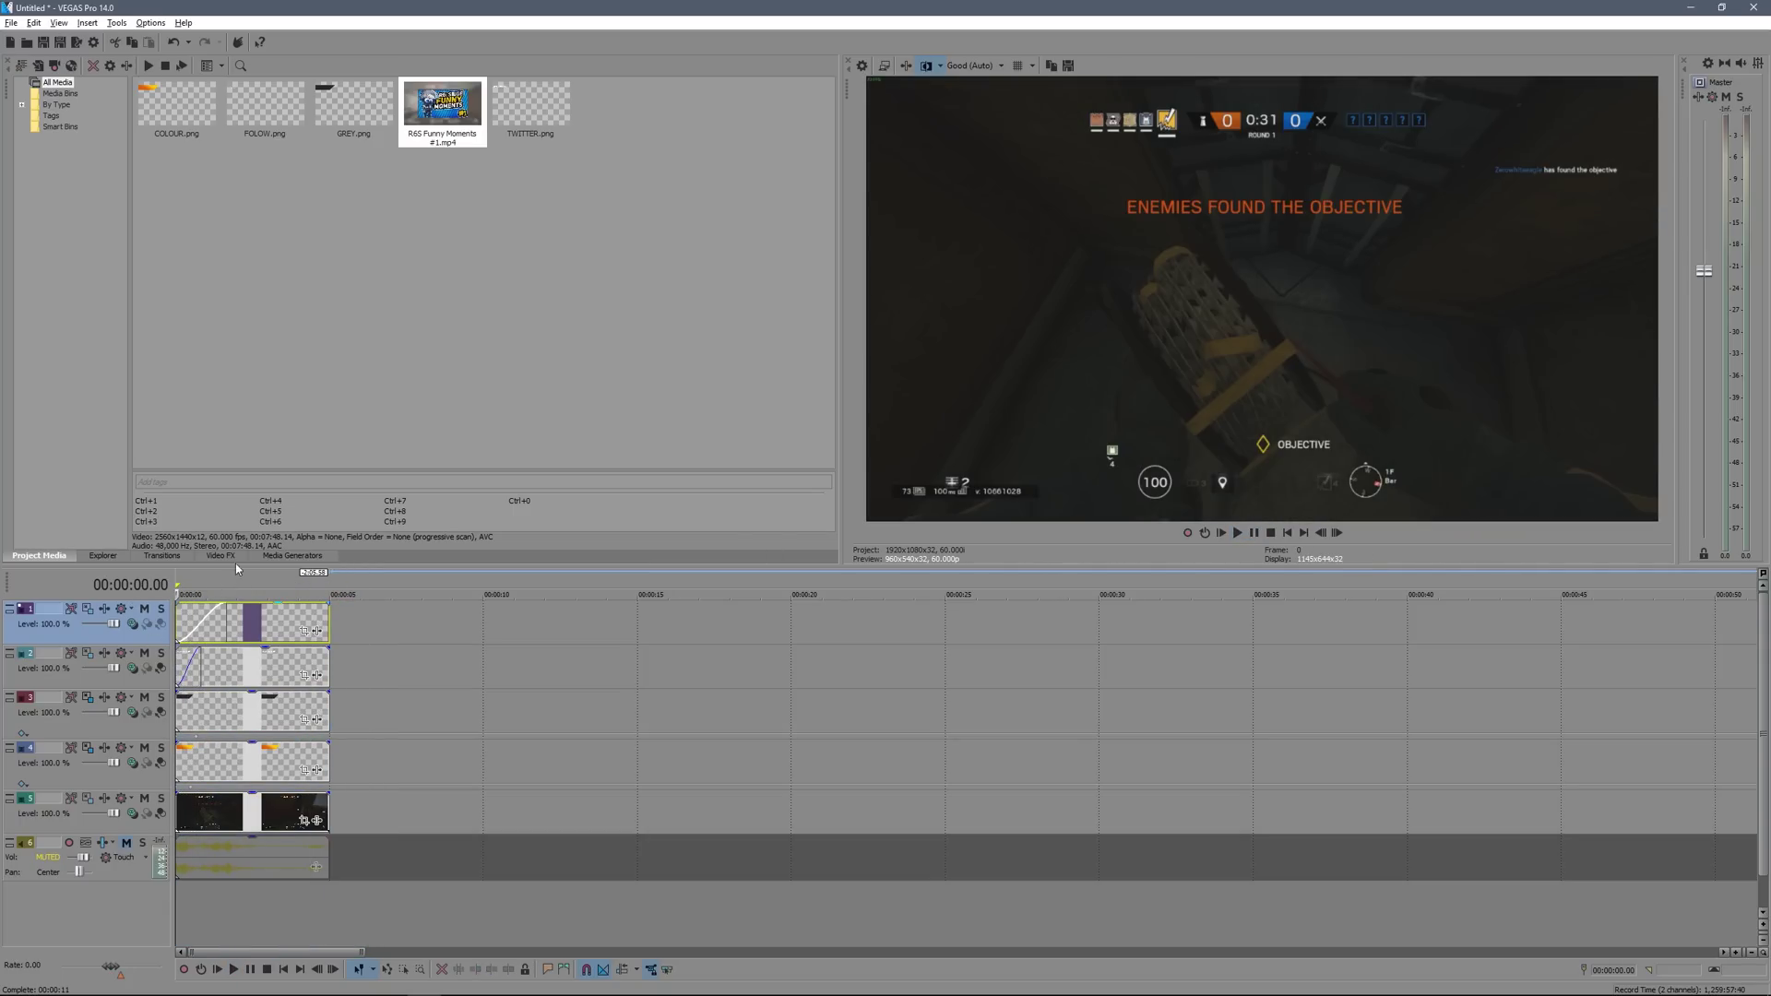
{"action": "left_click", "coordinate": [260, 628]}
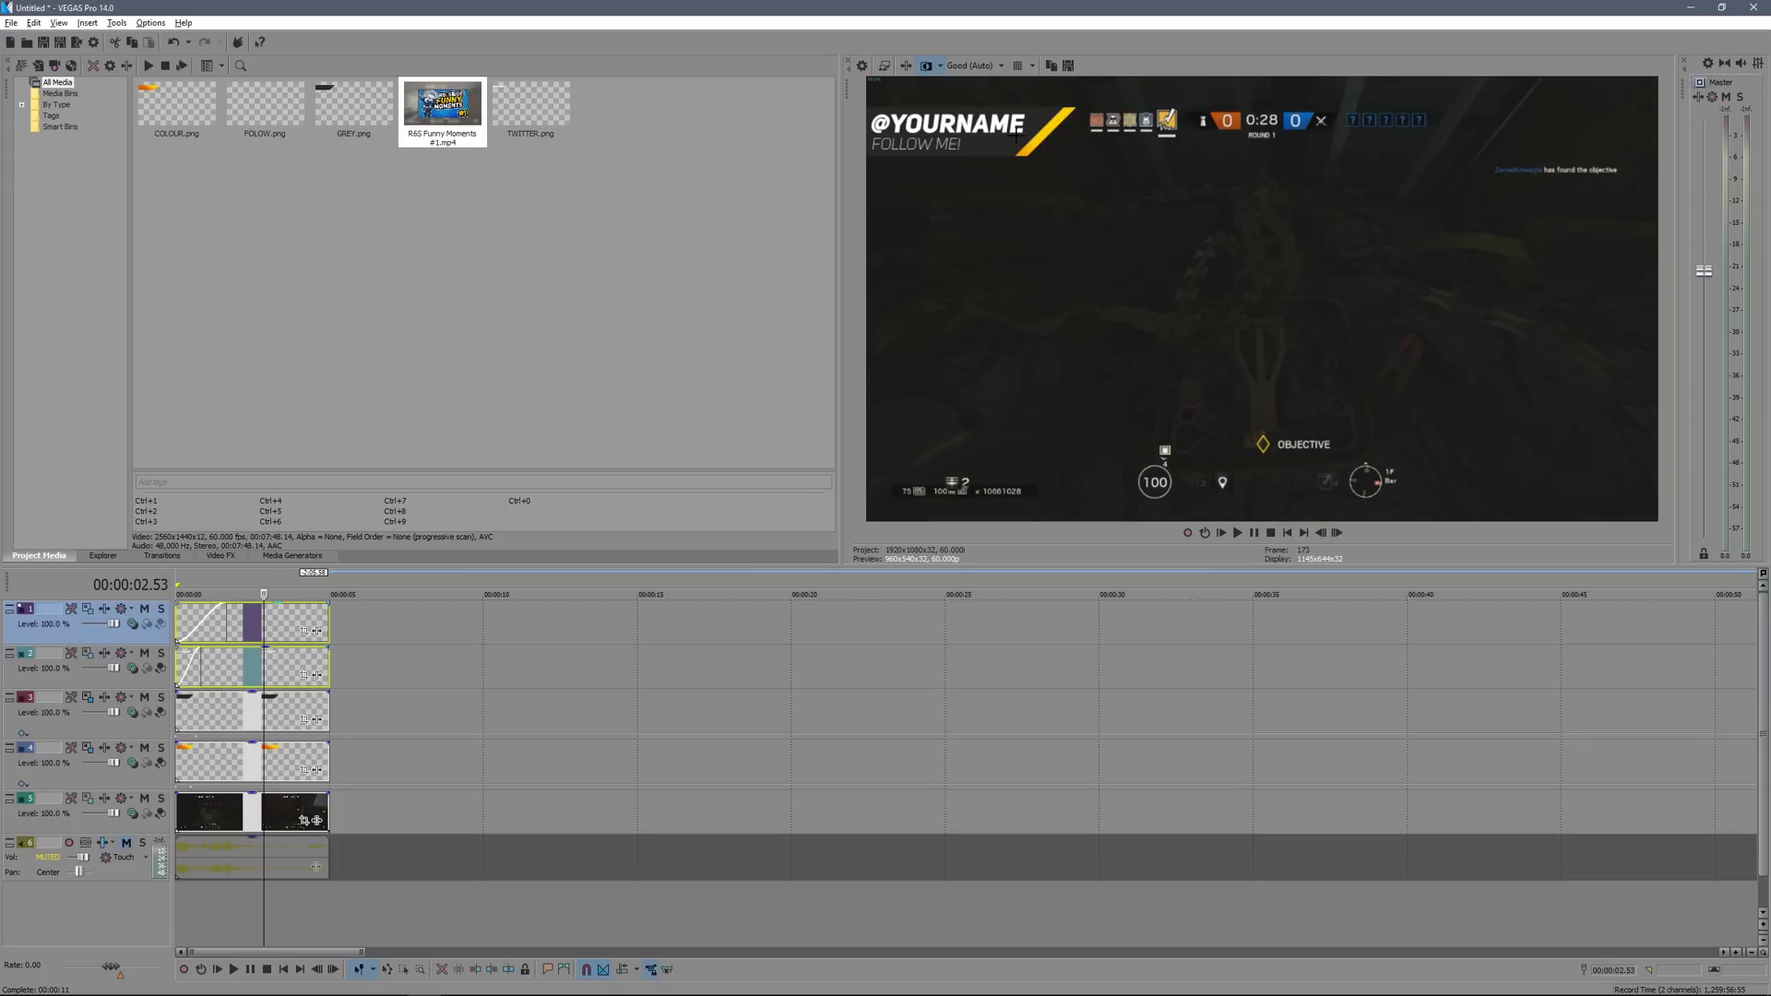
{"action": "left_click_drag", "start_coordinate": [281, 635], "coordinate": [306, 633]}
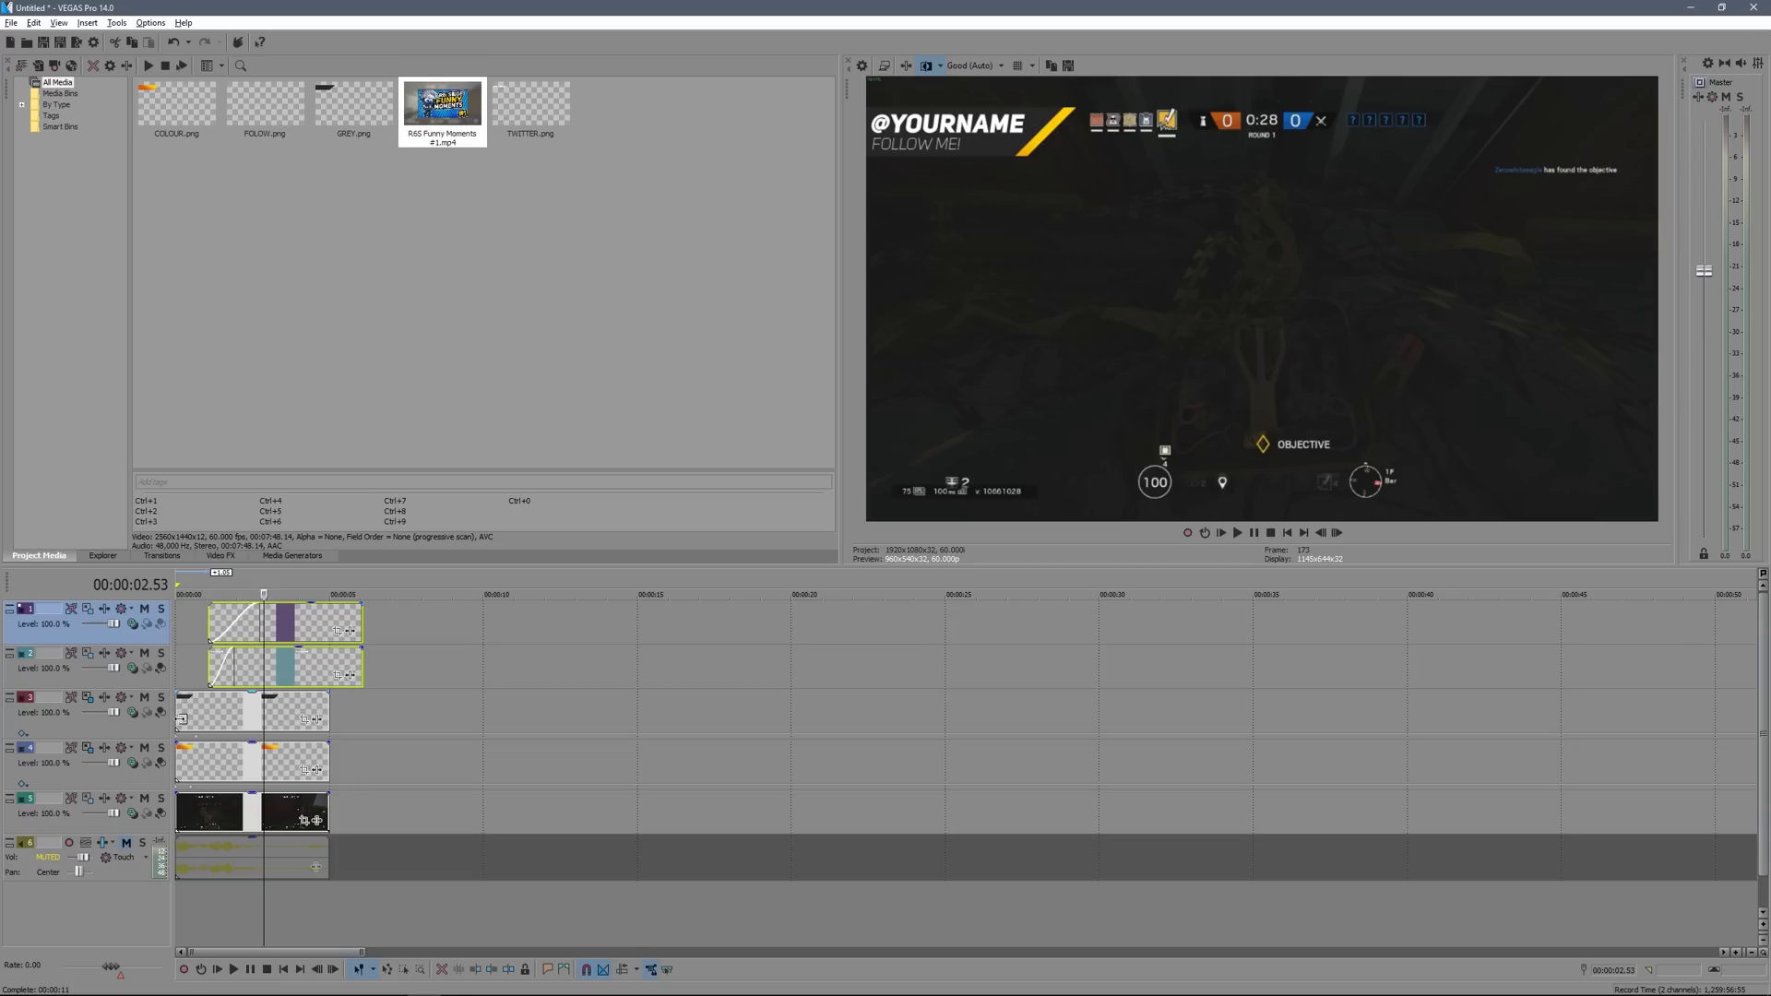
{"action": "left_click", "coordinate": [181, 719]}
{"action": "left_click", "coordinate": [1237, 533]}
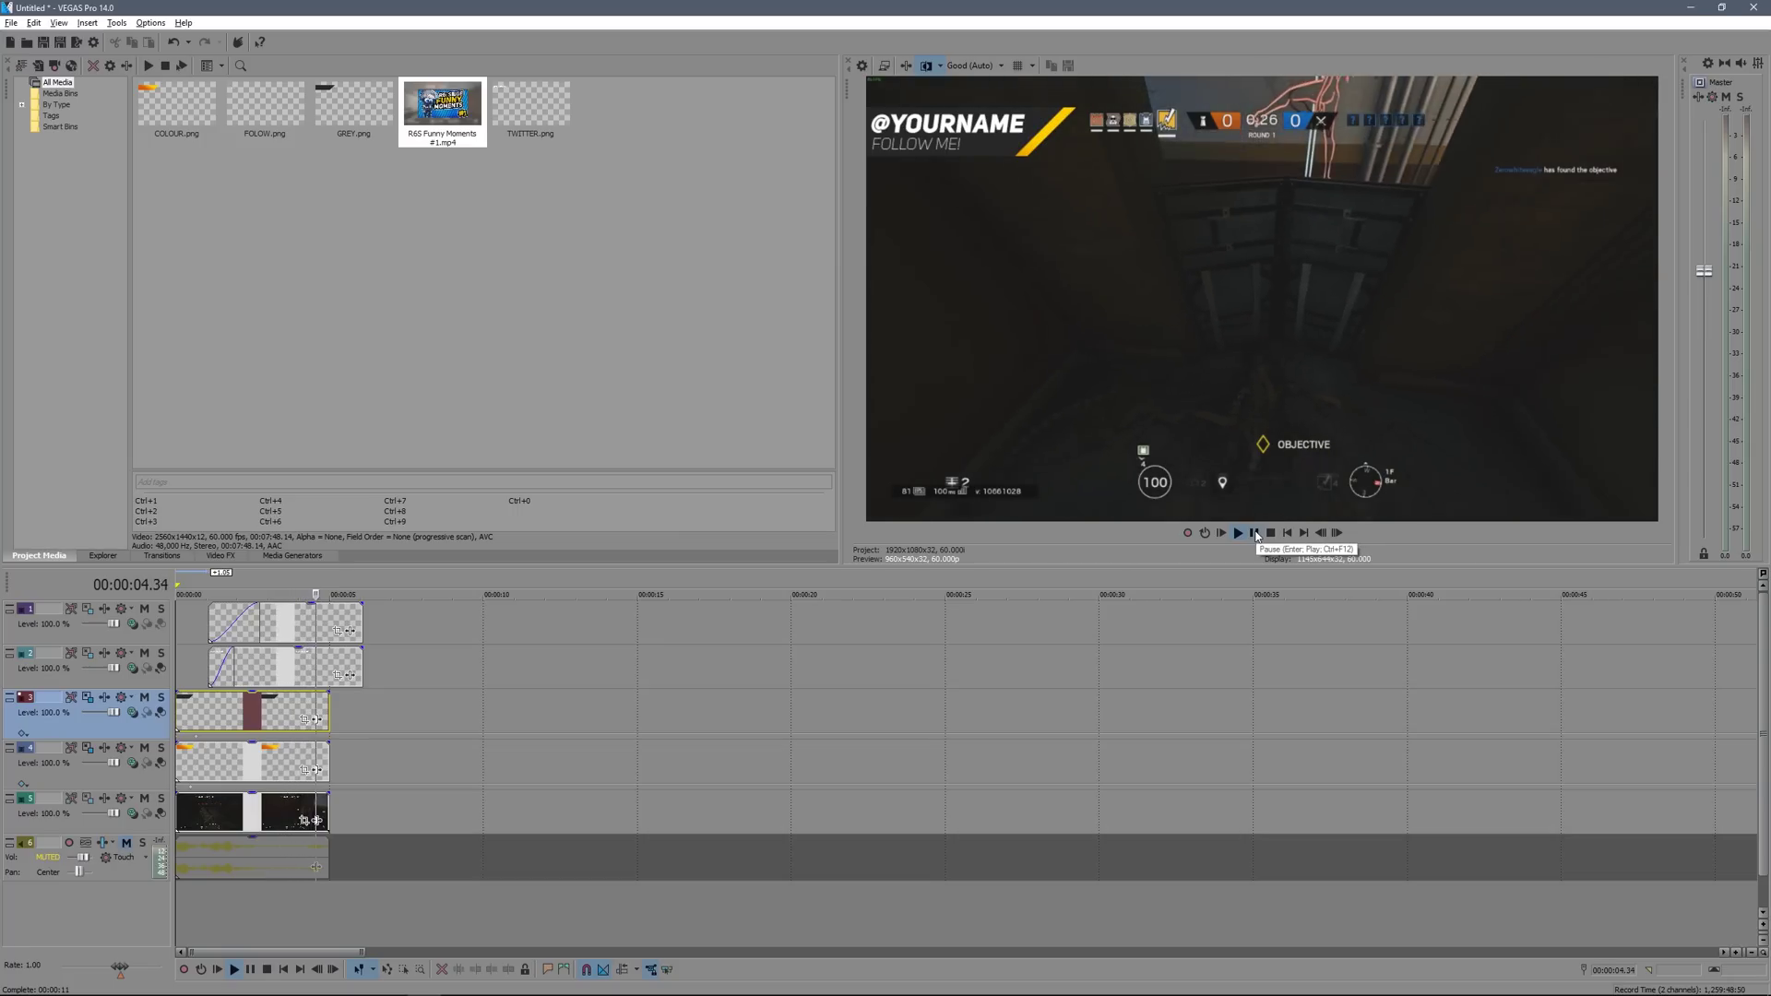
{"action": "left_click", "coordinate": [1256, 533]}
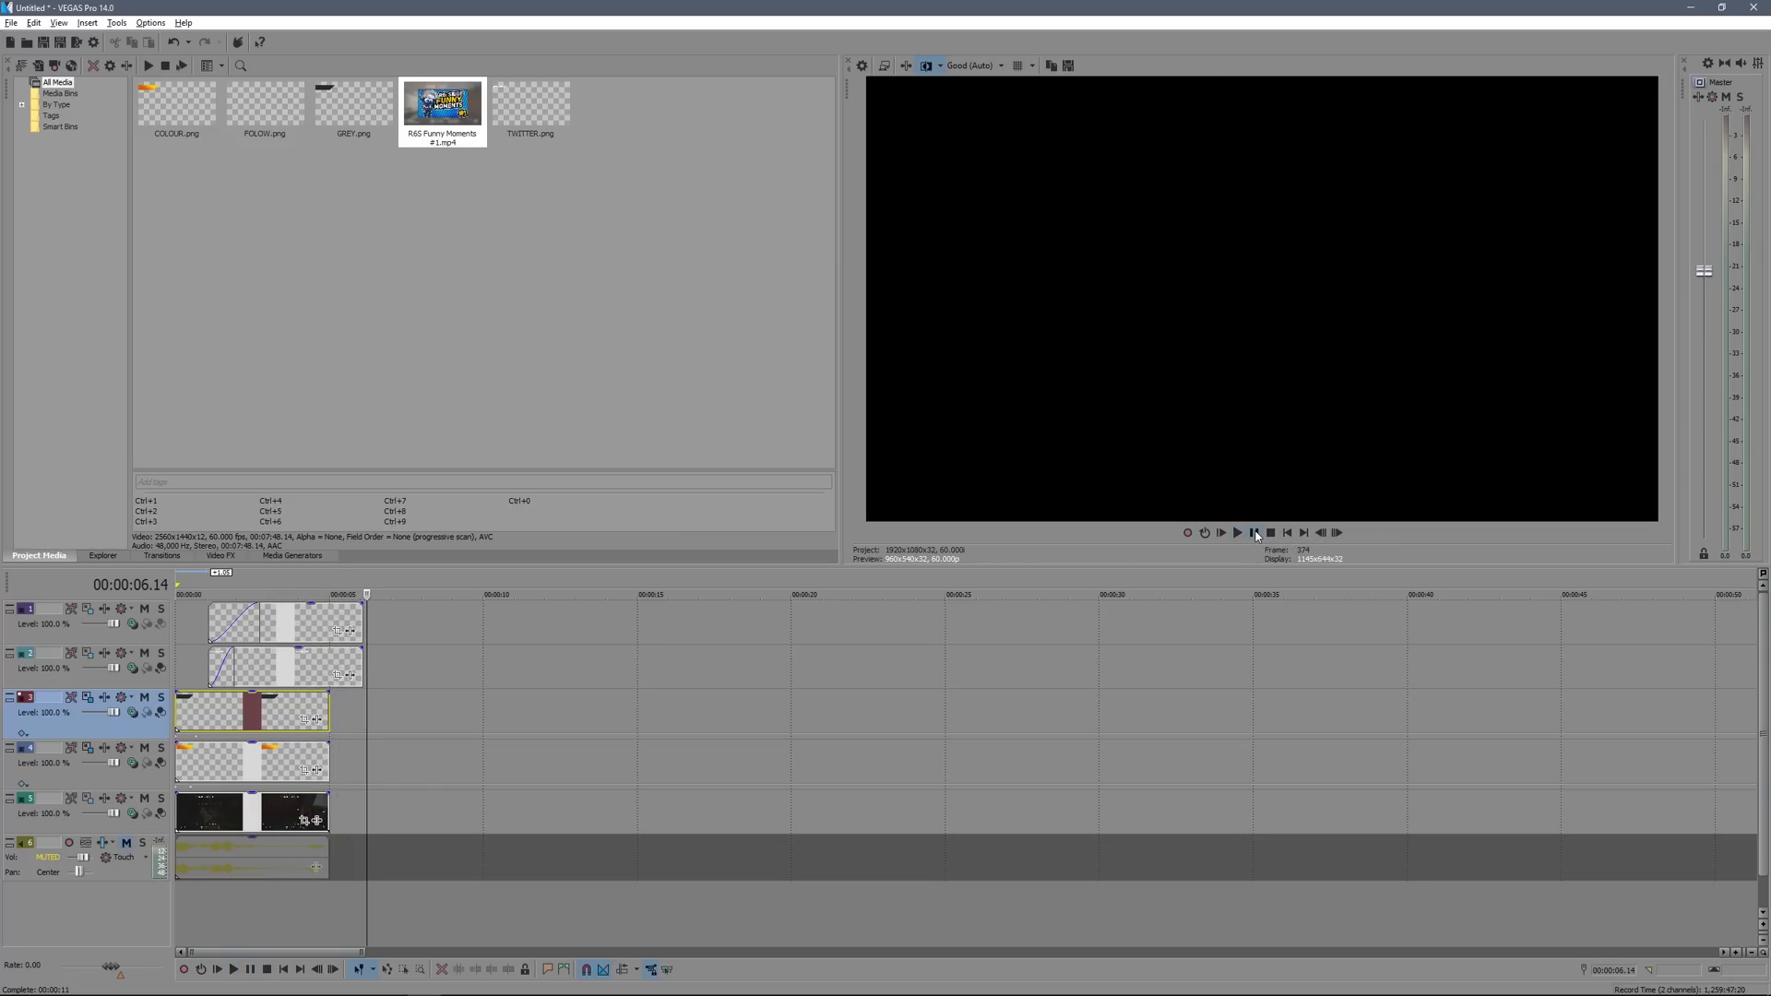
- Extend the gameplay clip to about 18 seconds and lengthen the grey bar event to end together with the text events
{"action": "left_click_drag", "start_coordinate": [327, 810], "coordinate": [729, 814]}
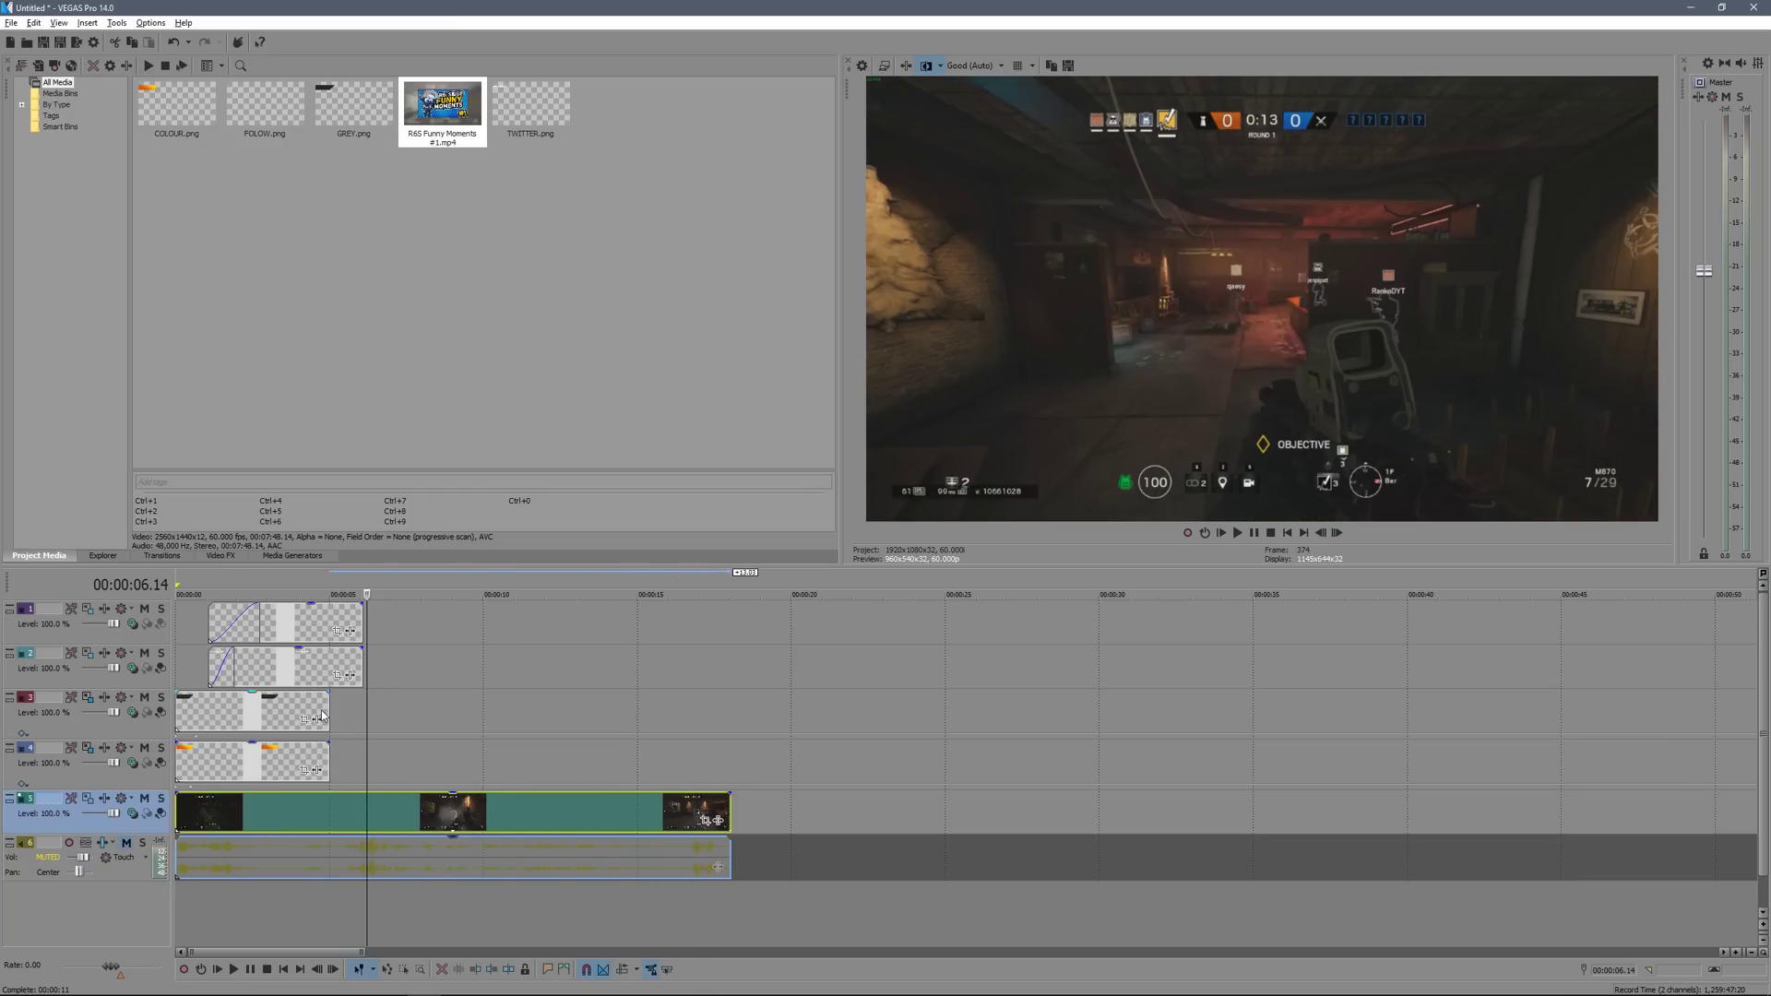
{"action": "left_click", "coordinate": [327, 715]}
{"action": "left_click_drag", "start_coordinate": [329, 715], "coordinate": [365, 741]}
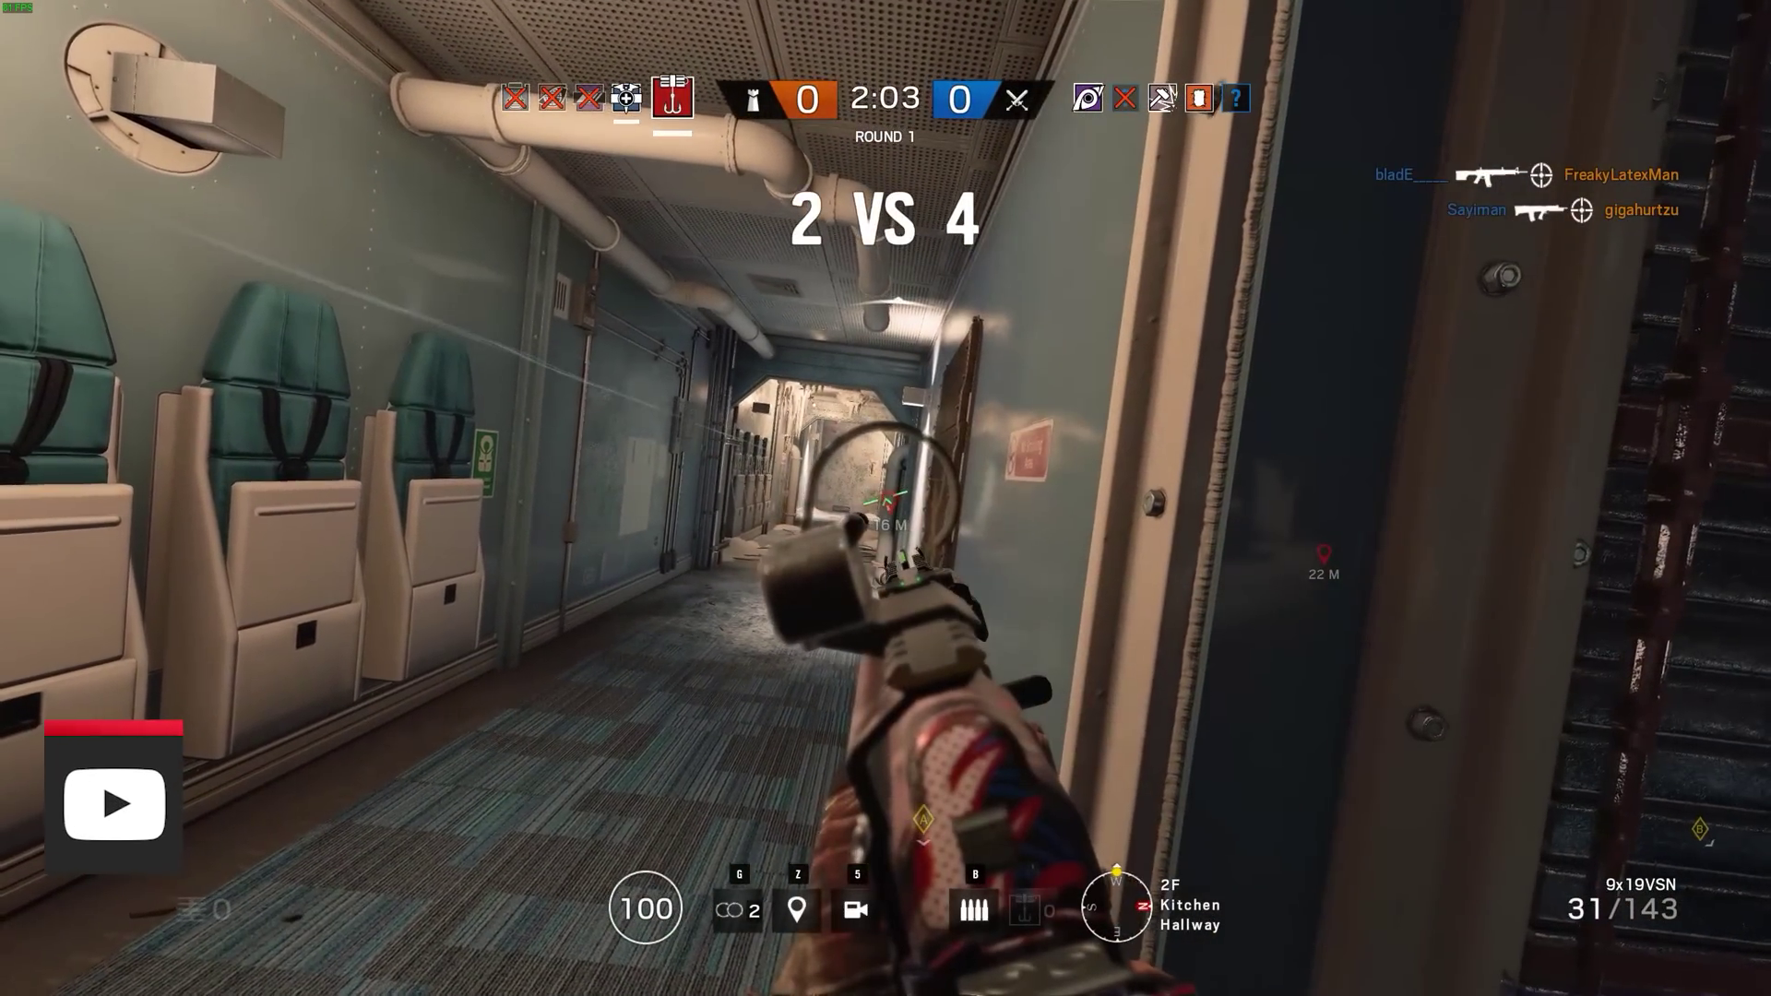
{"action": "left_click", "coordinate": [885, 498]}
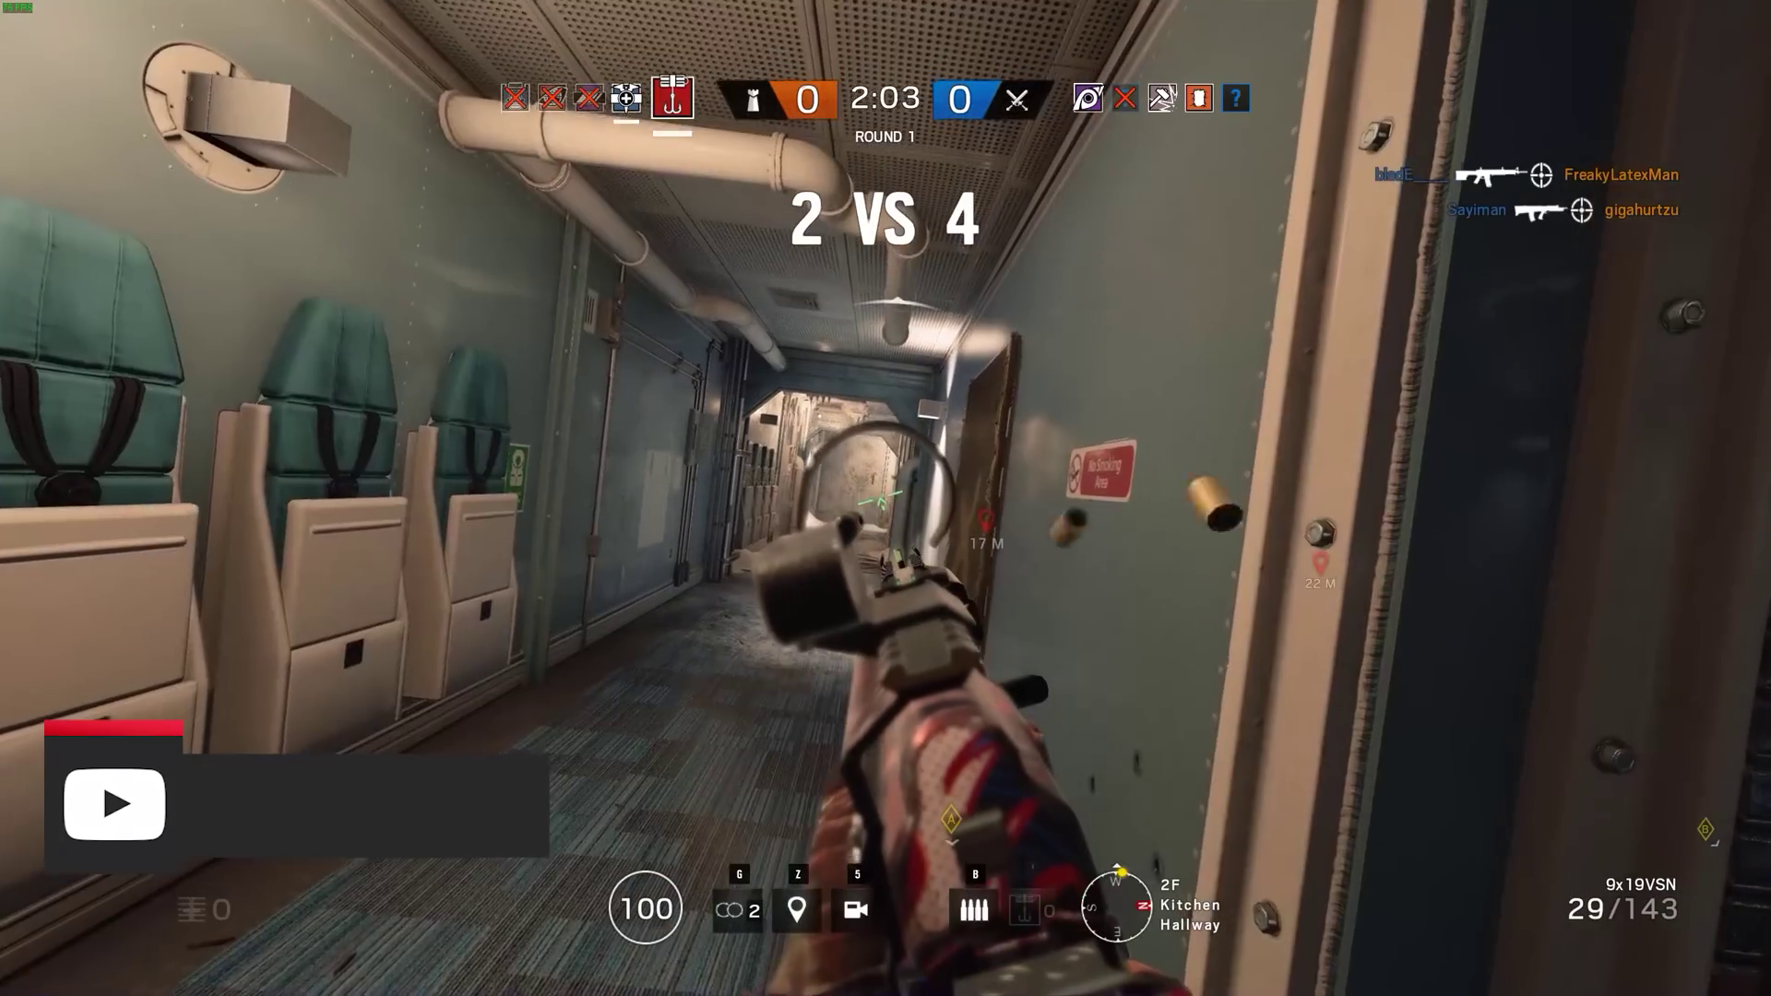
{"action": "key", "text": "w"}
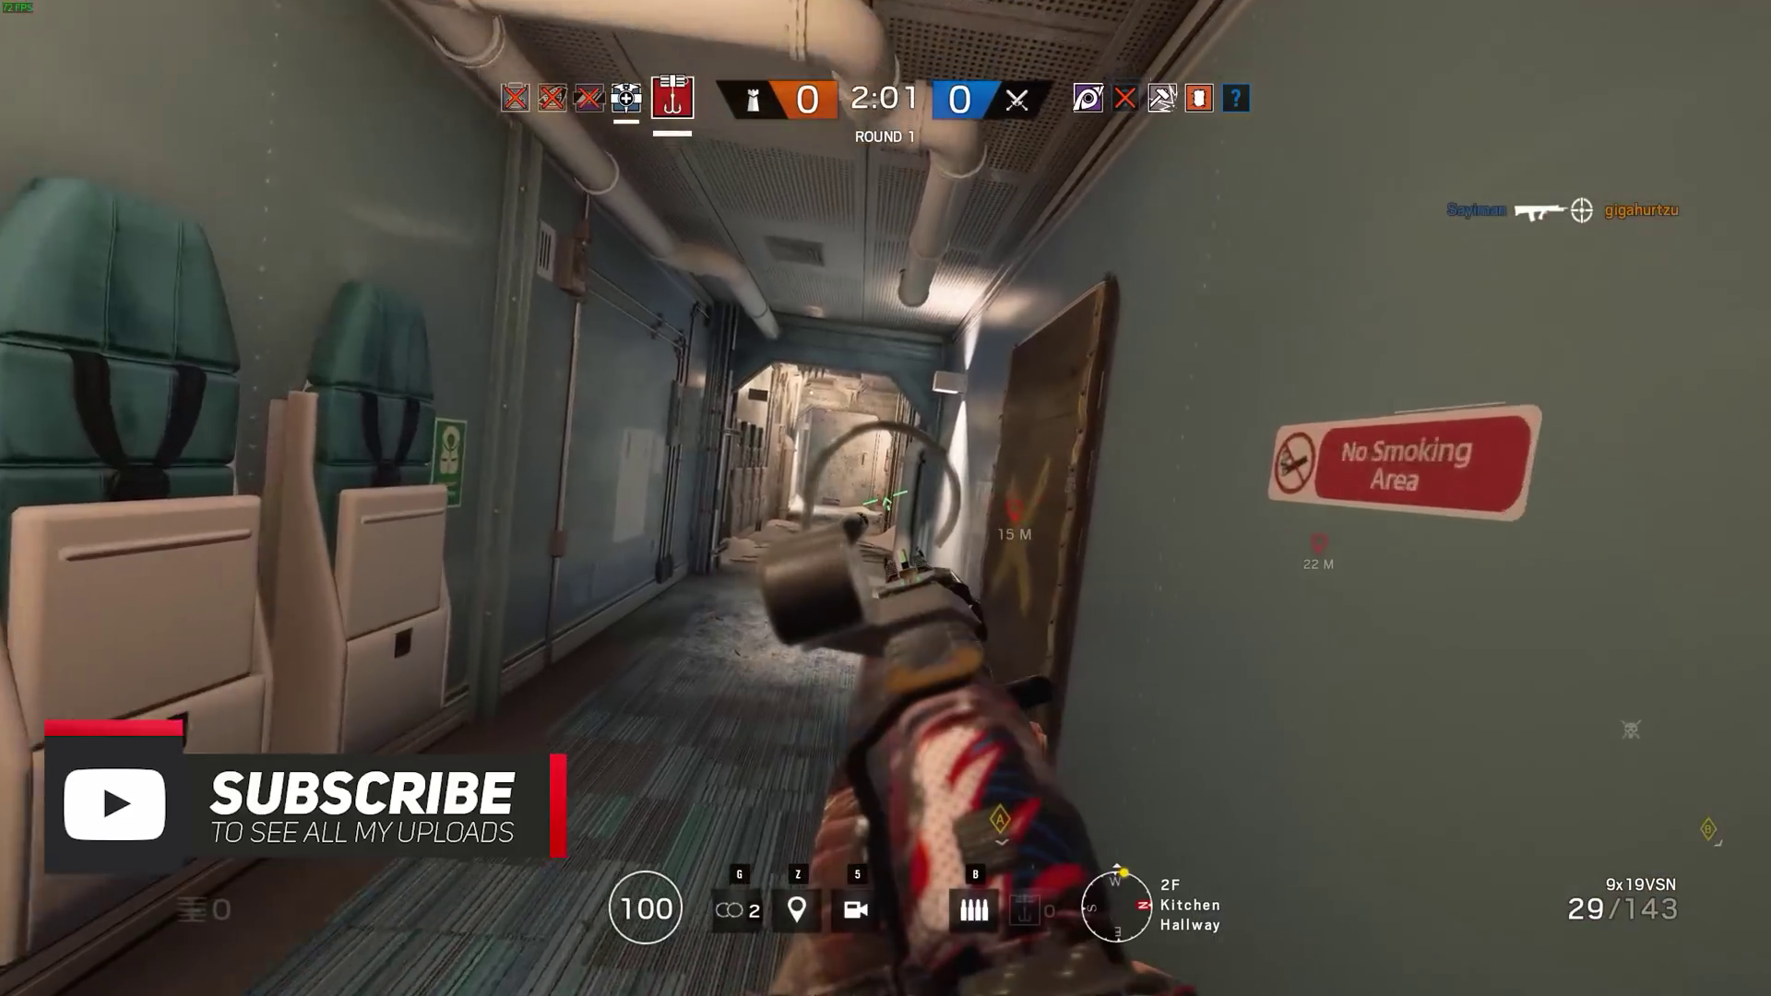
{"action": "key", "text": "w"}
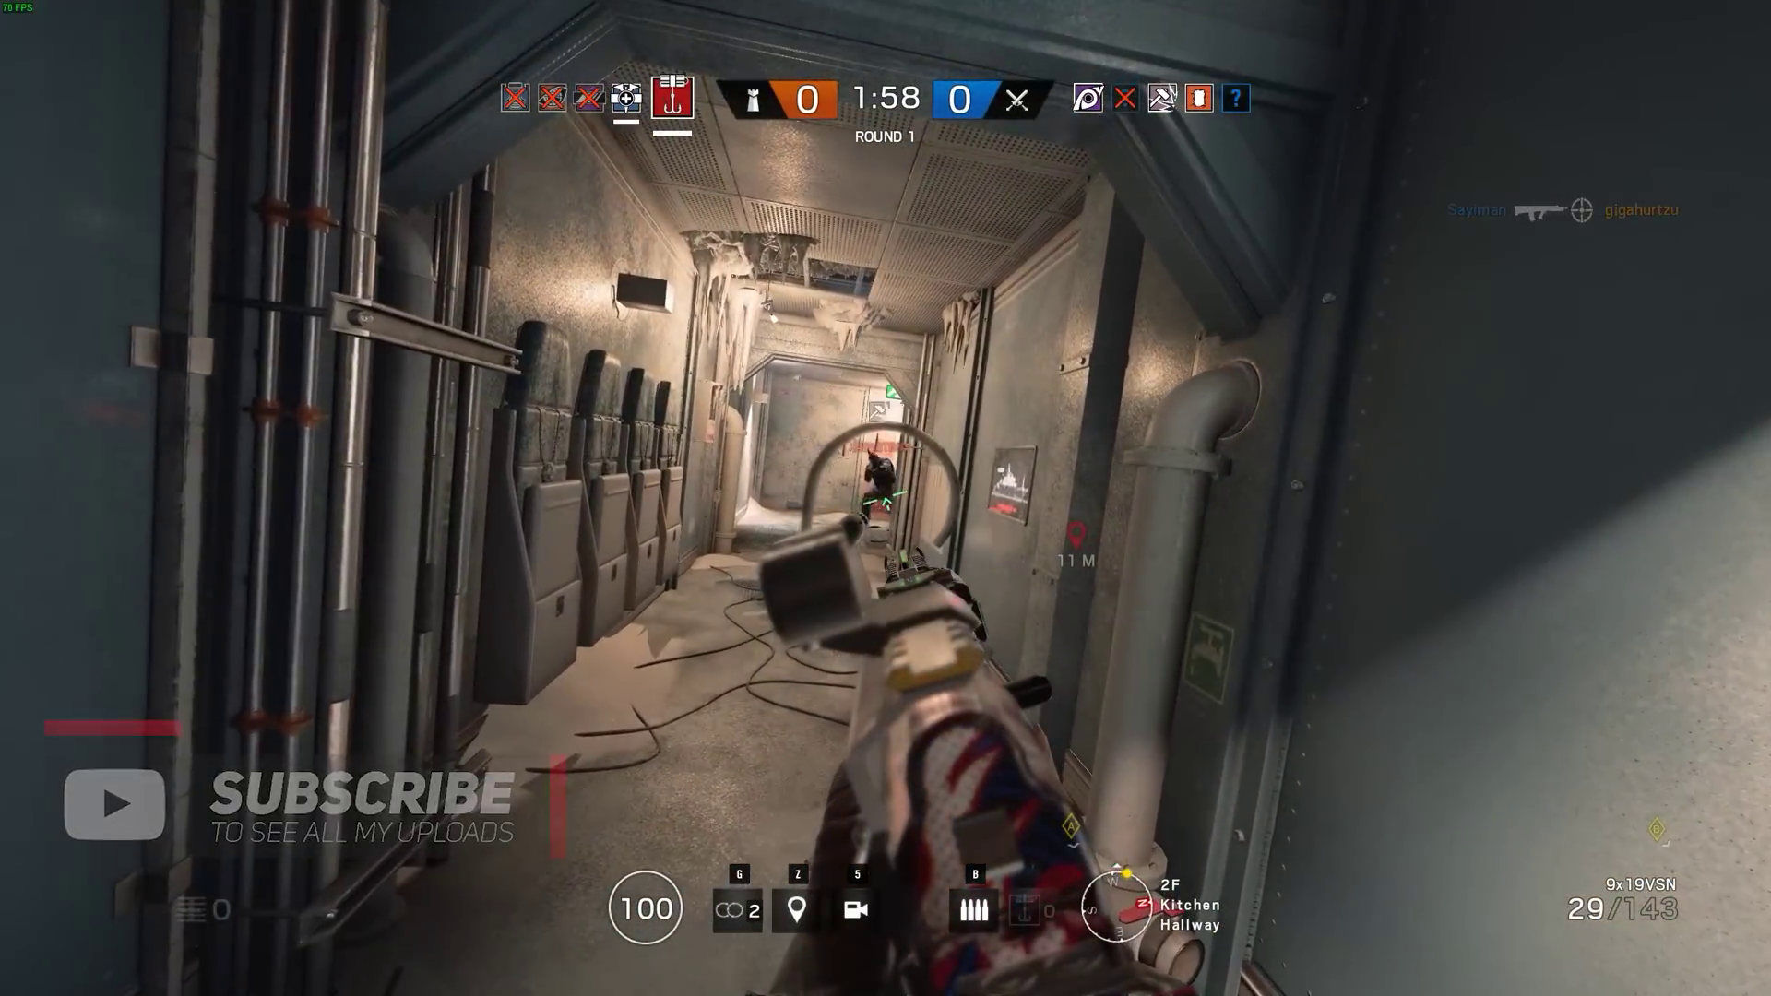
{"action": "left_click", "coordinate": [886, 498]}
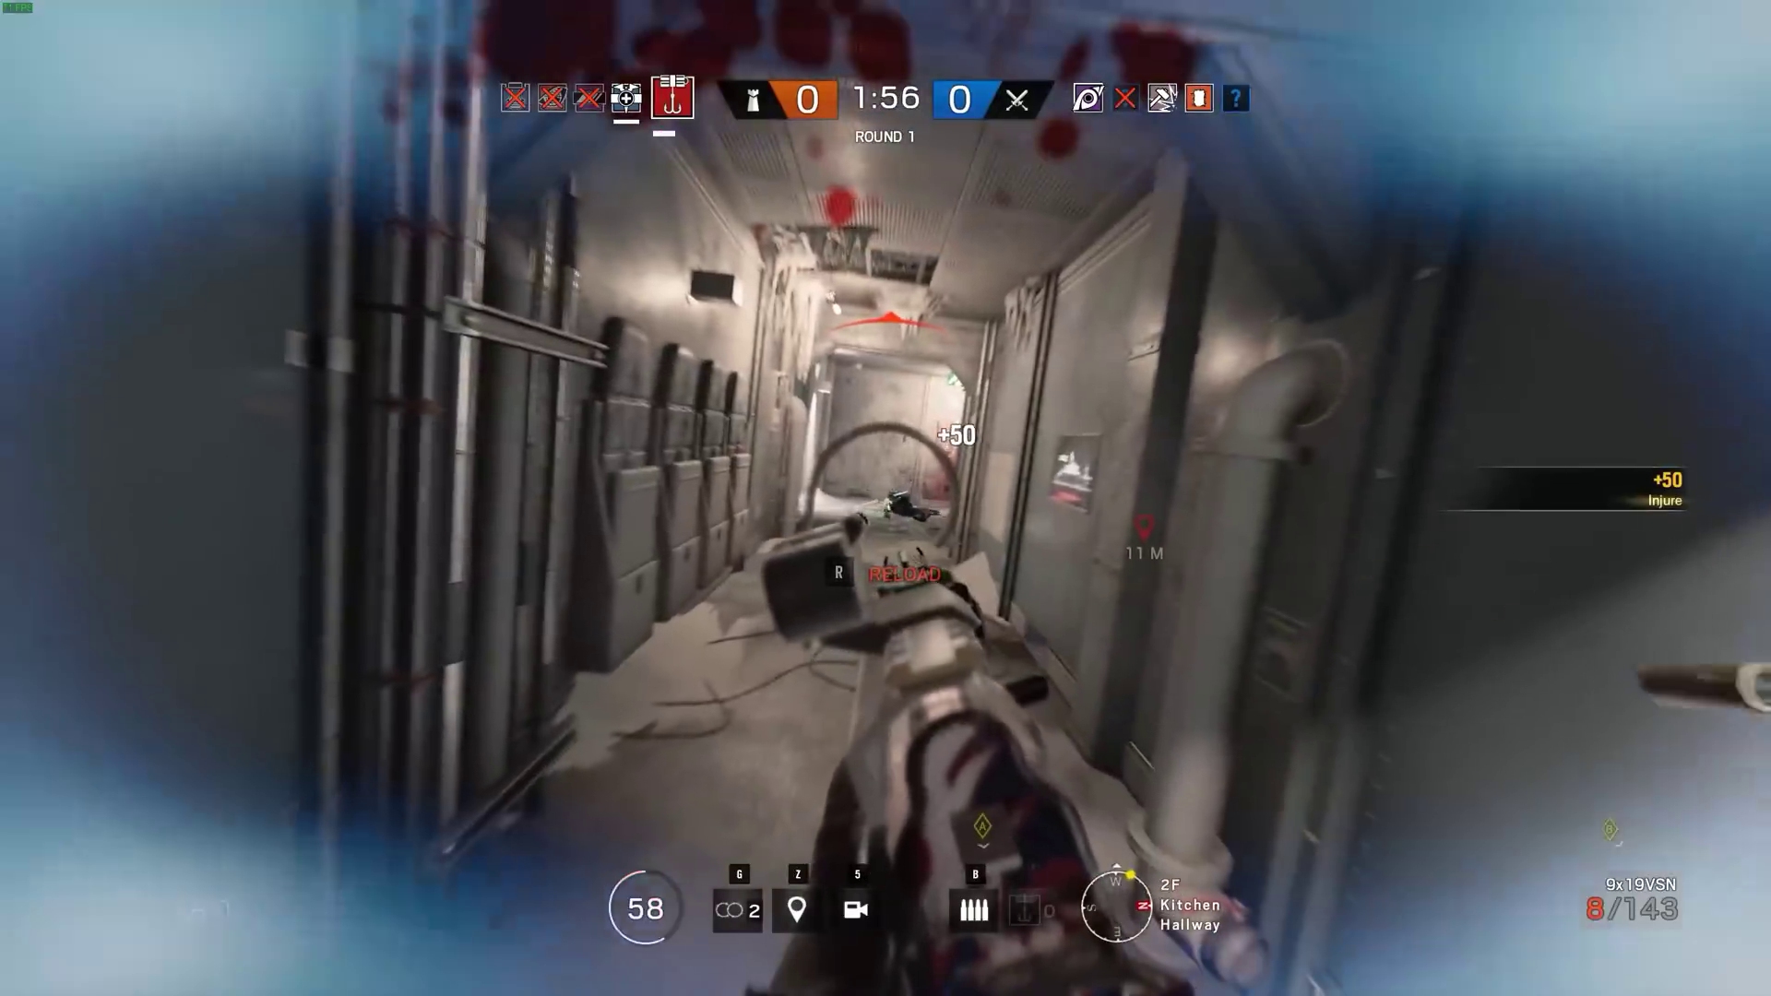
{"action": "left_click", "coordinate": [886, 498]}
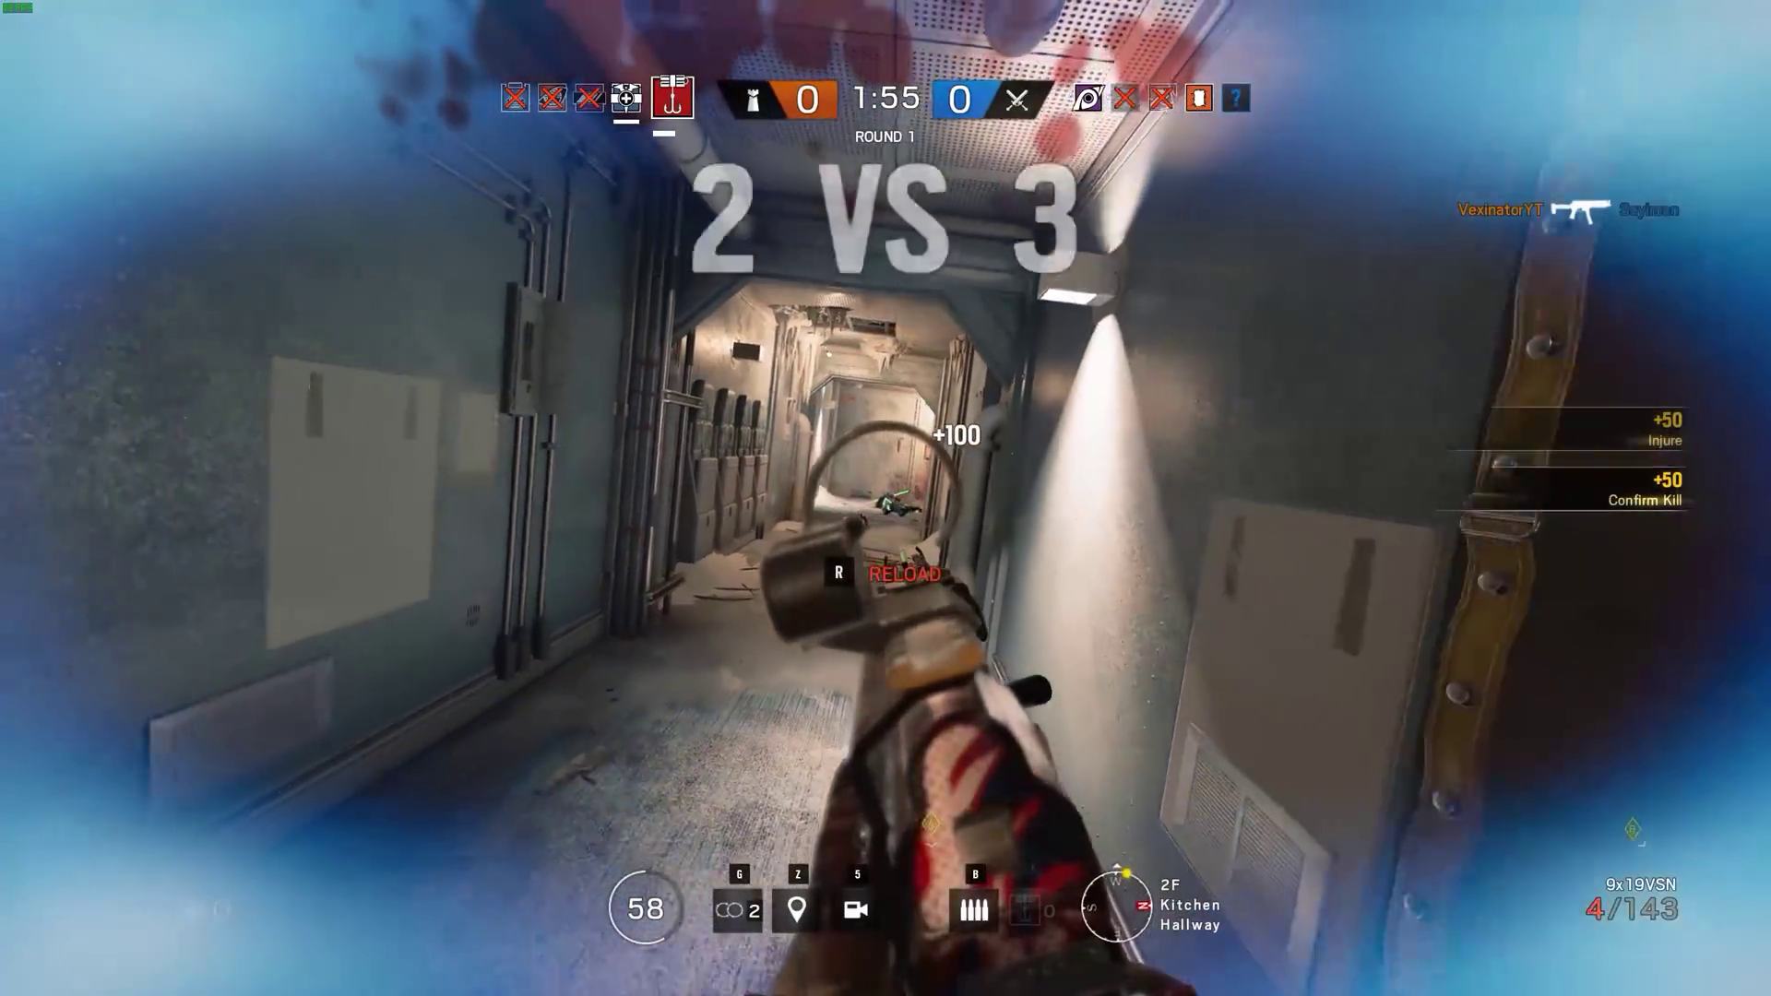
{"action": "left_click", "coordinate": [886, 499]}
{"action": "key", "text": "w"}
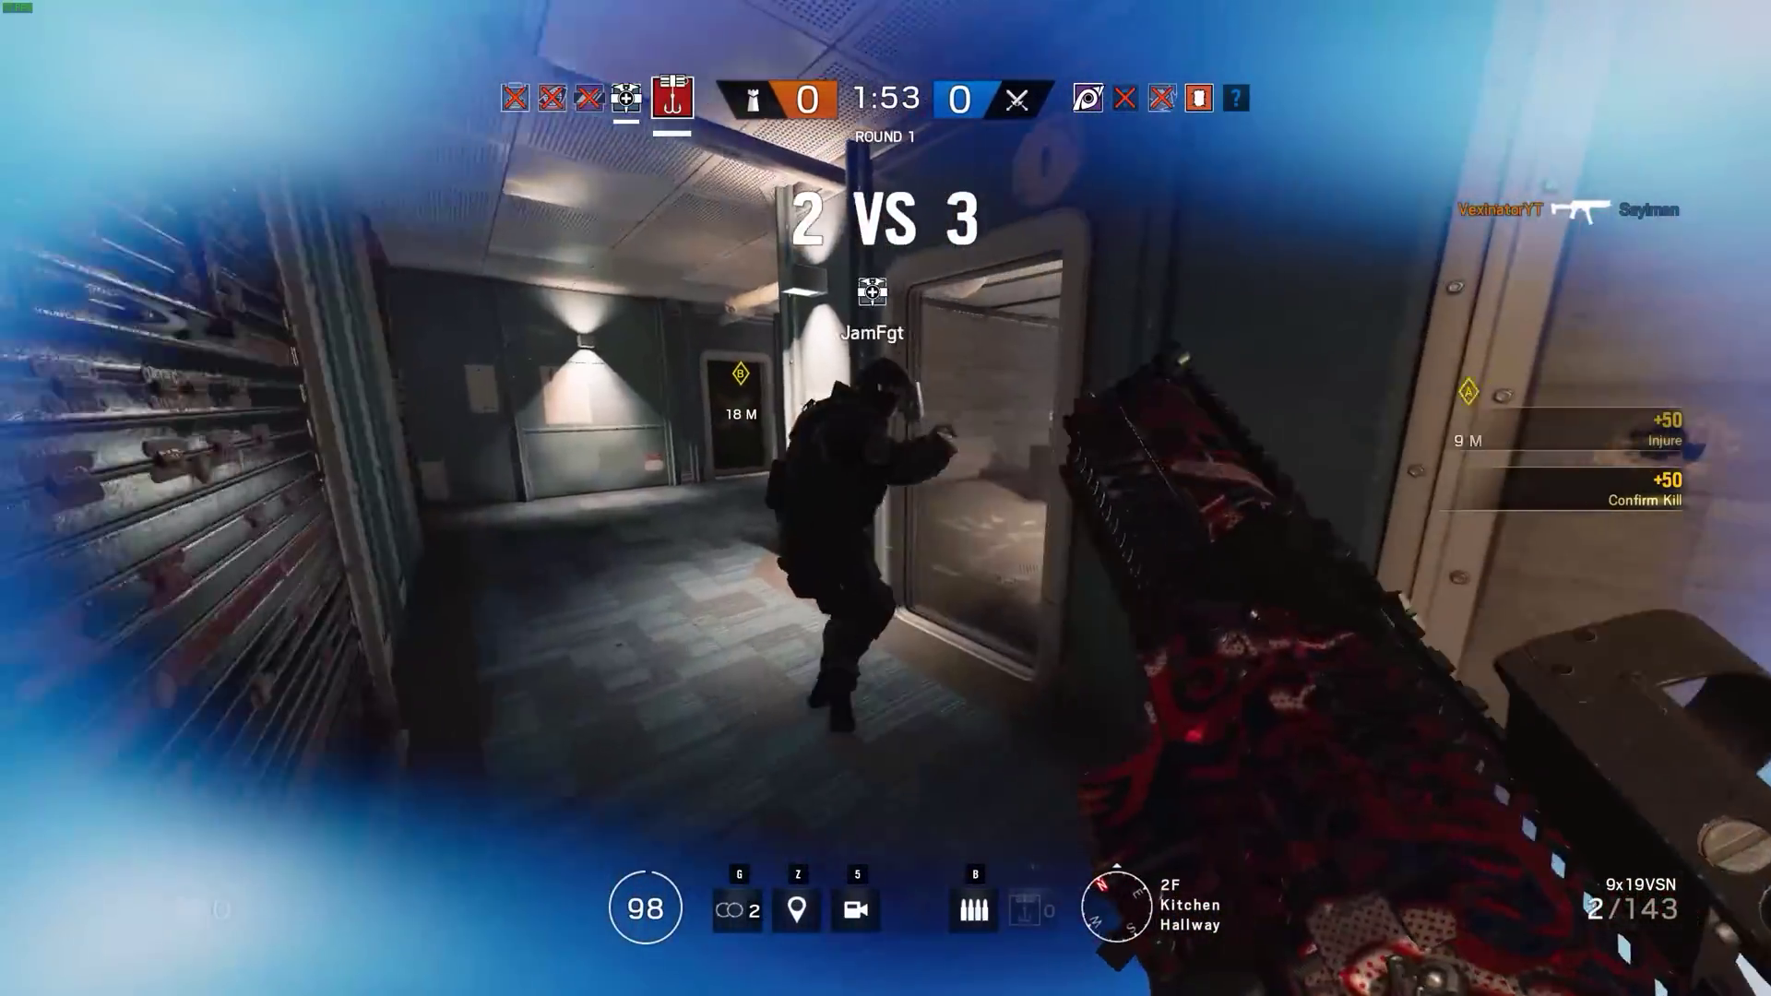
{"action": "key", "text": "w"}
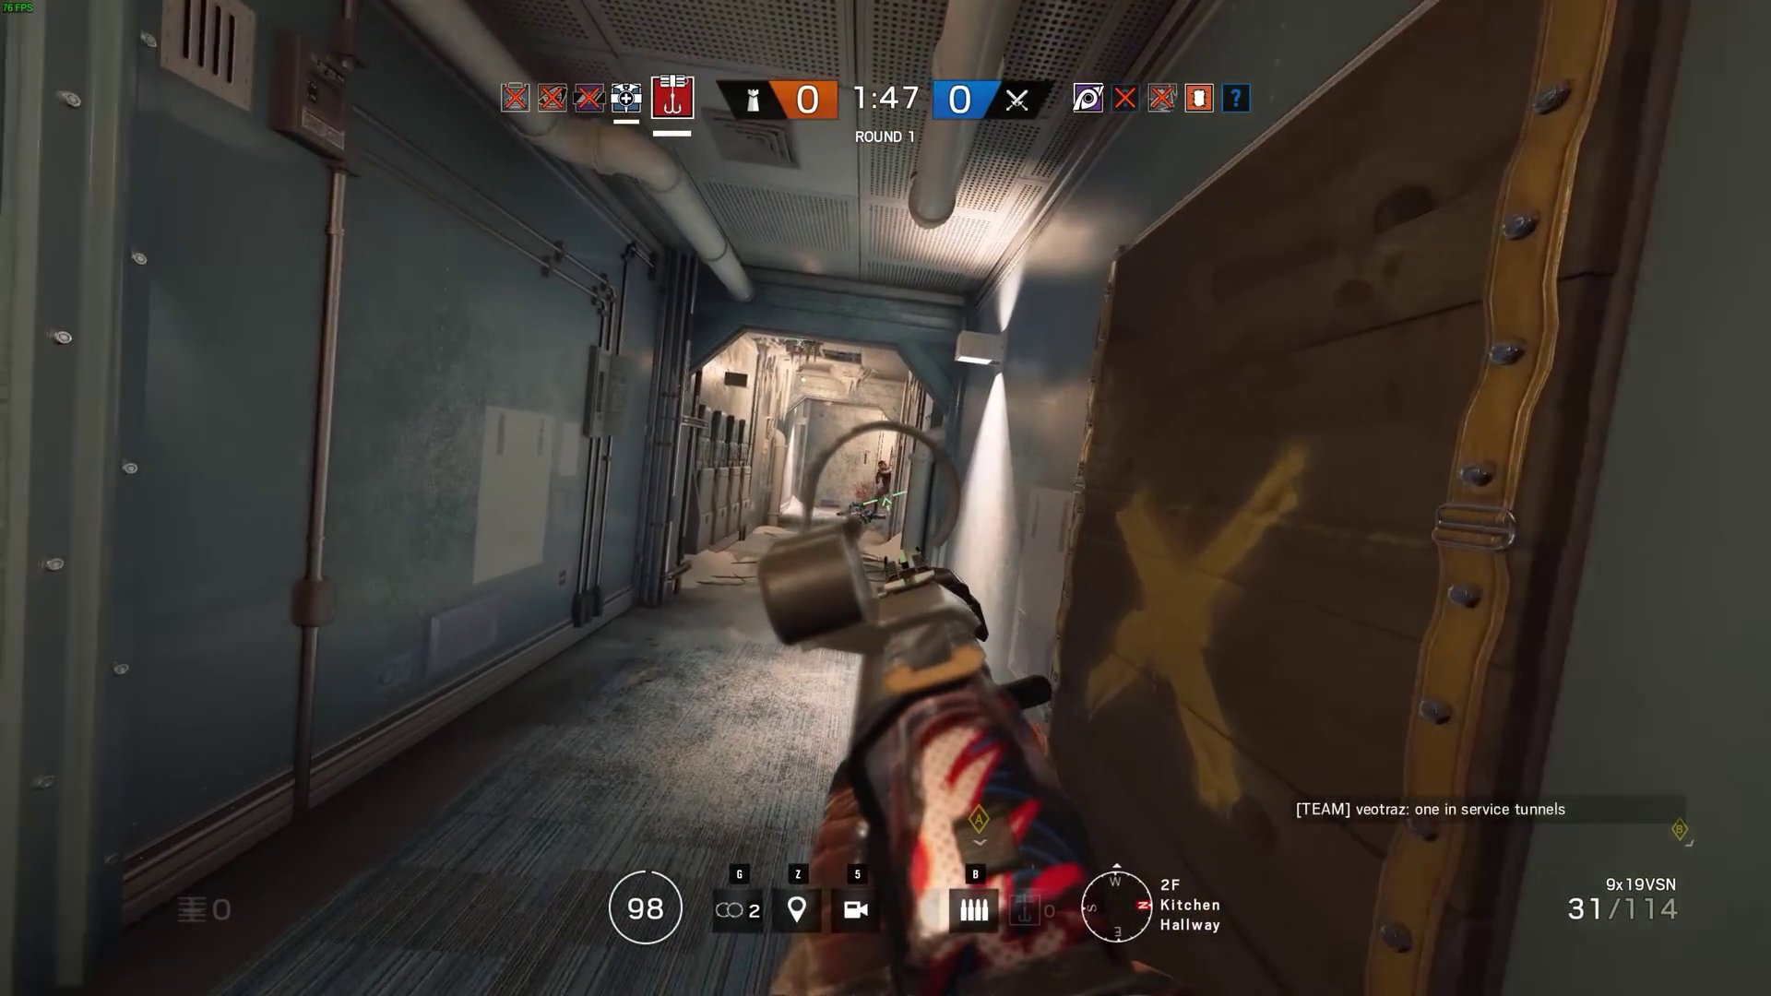
{"action": "left_click", "coordinate": [886, 499]}
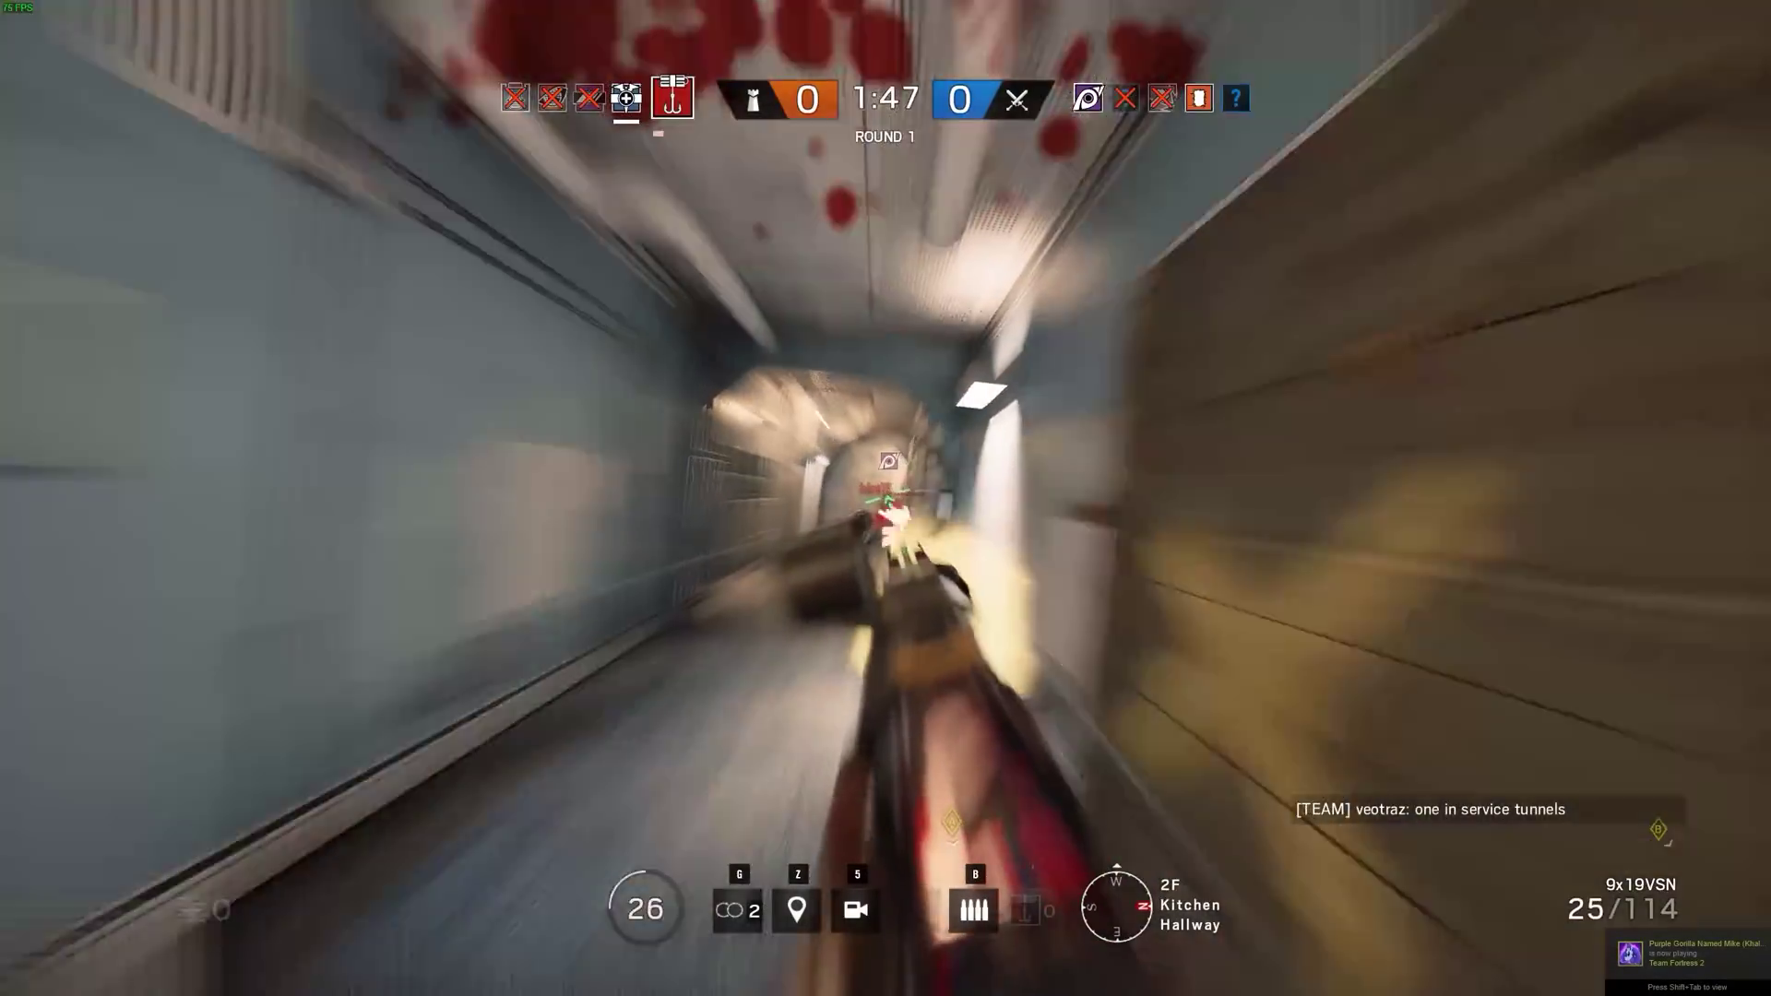
{"action": "left_click", "coordinate": [886, 498]}
{"action": "key", "text": "w"}
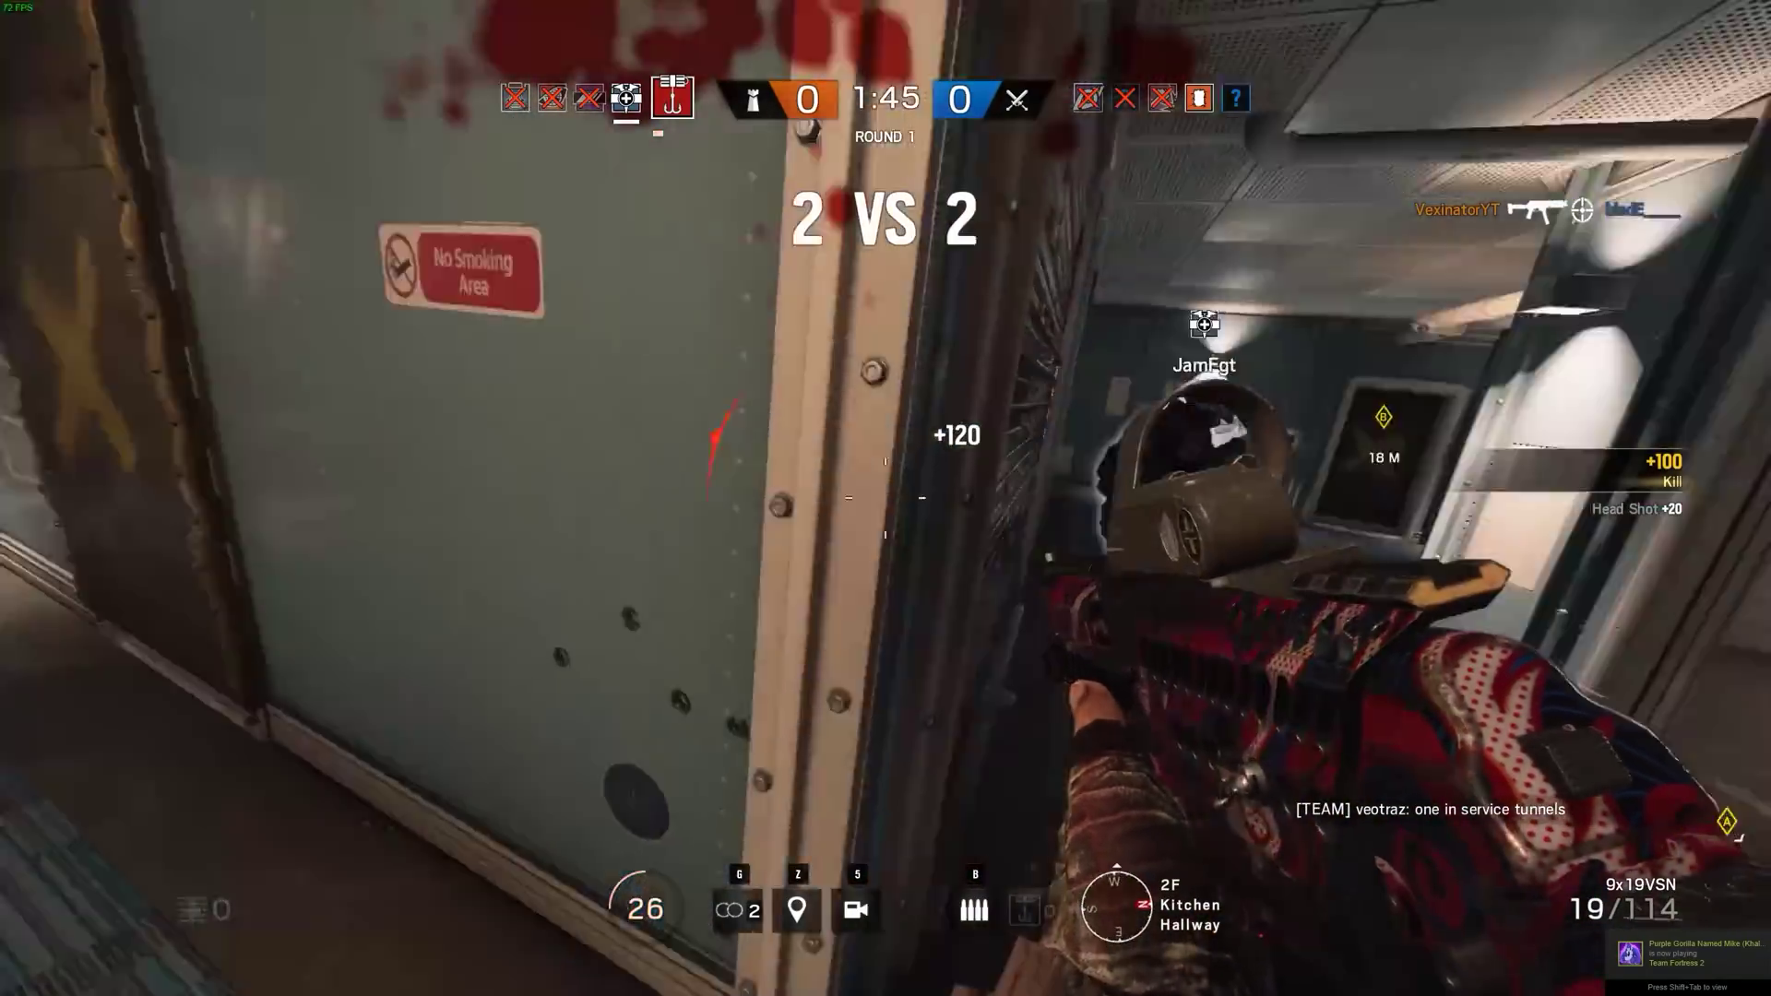
{"action": "key", "text": "w"}
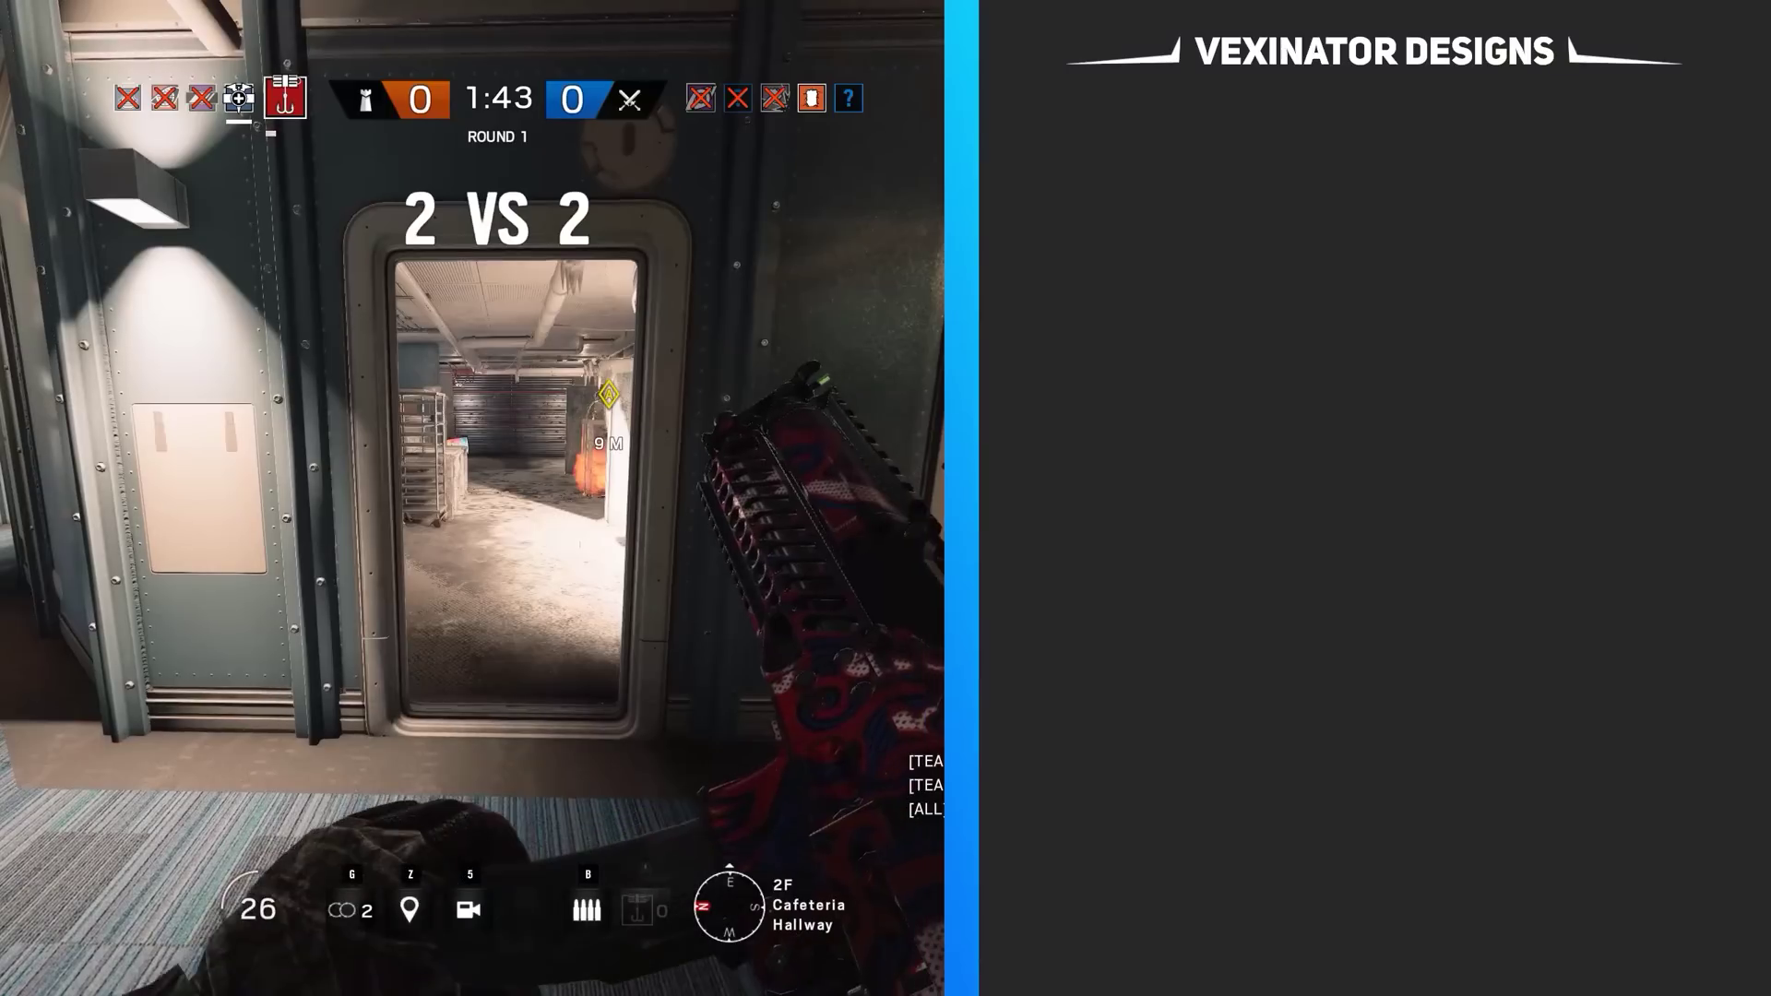